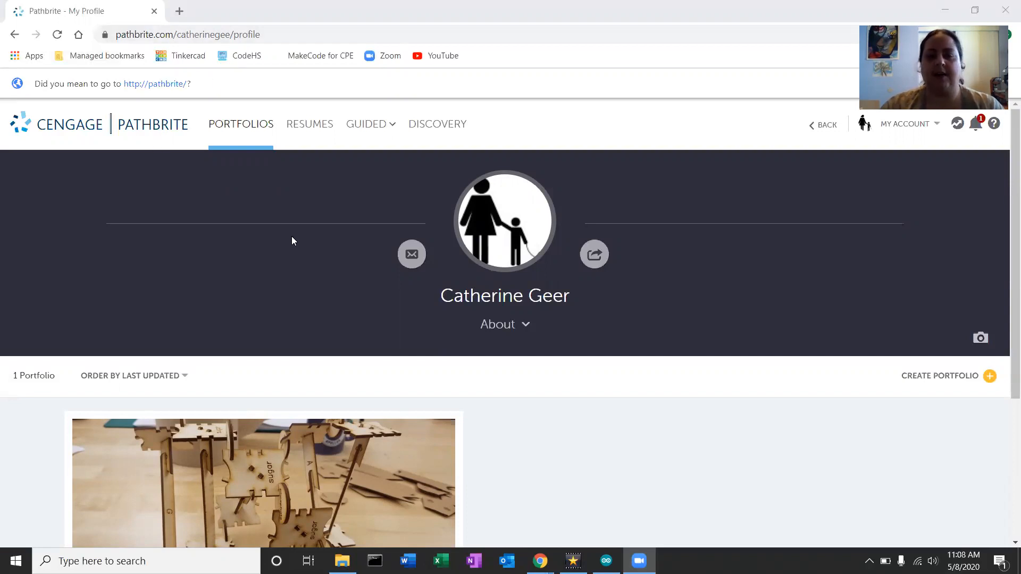
Dismiss the address suggestion and open the Sunset Projects portfolio for editing
scroll(281, 246, down, 2)
scroll(274, 250, up, 2)
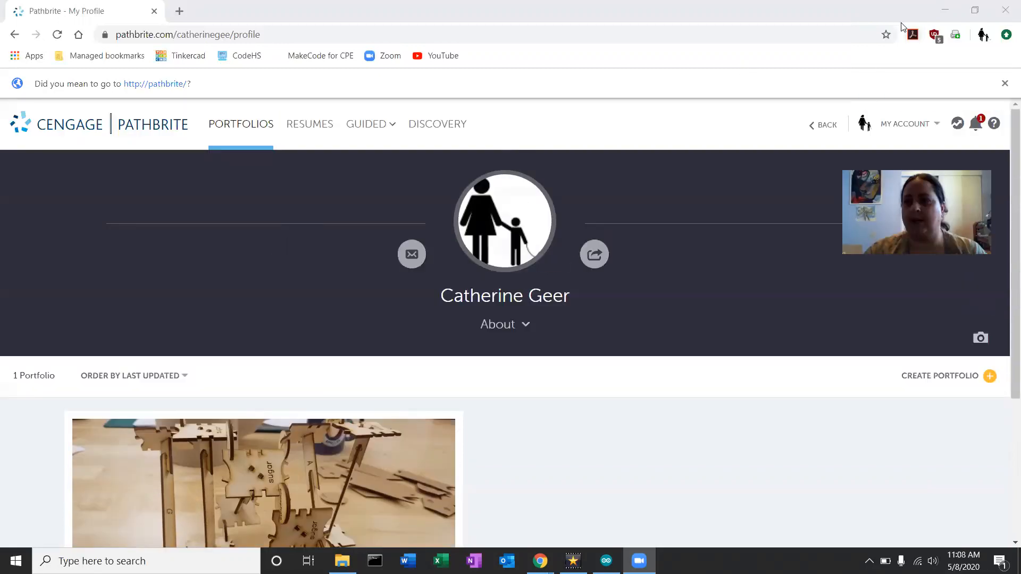
click(1004, 84)
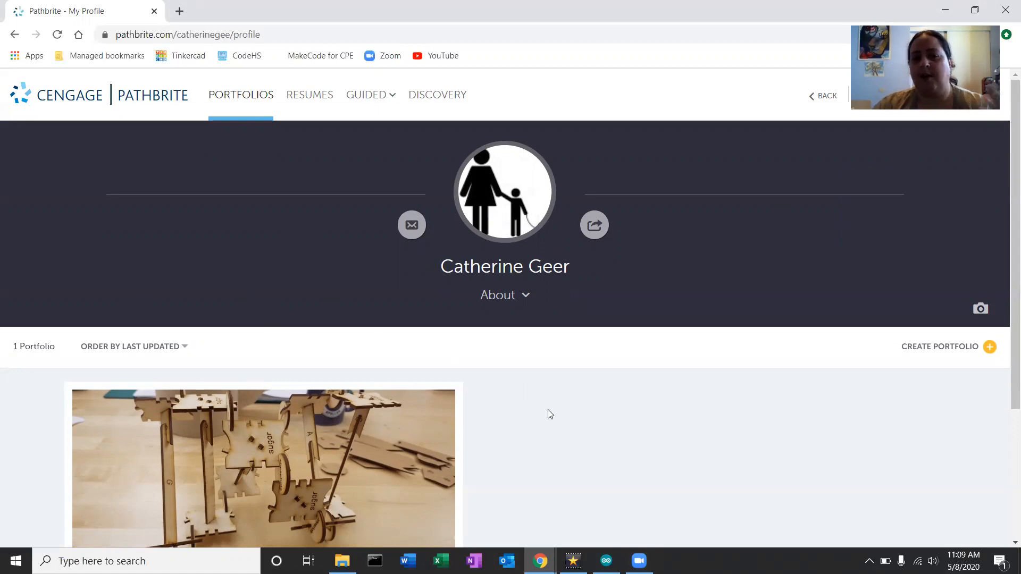
scroll(570, 422, down, 1)
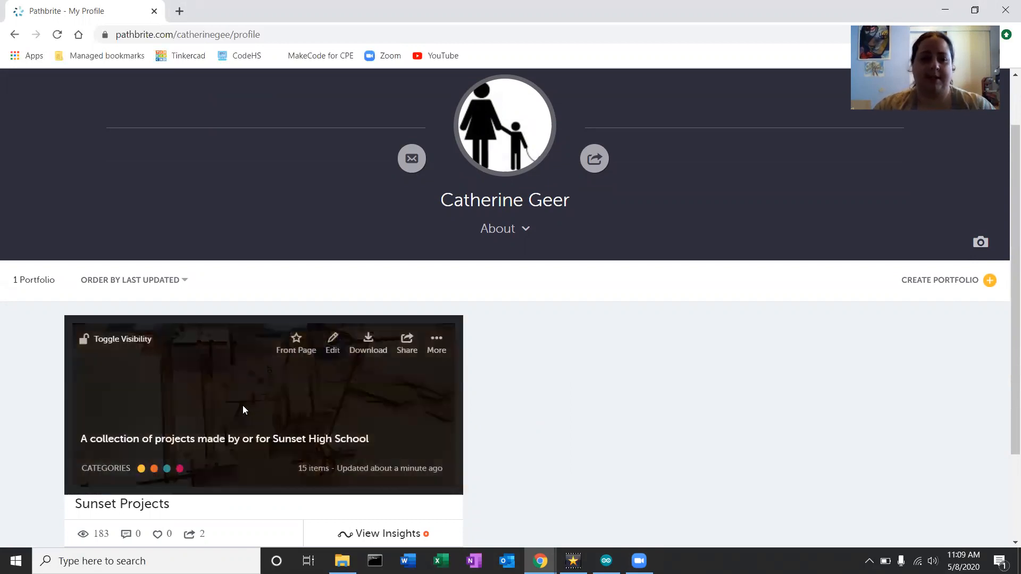
click(234, 393)
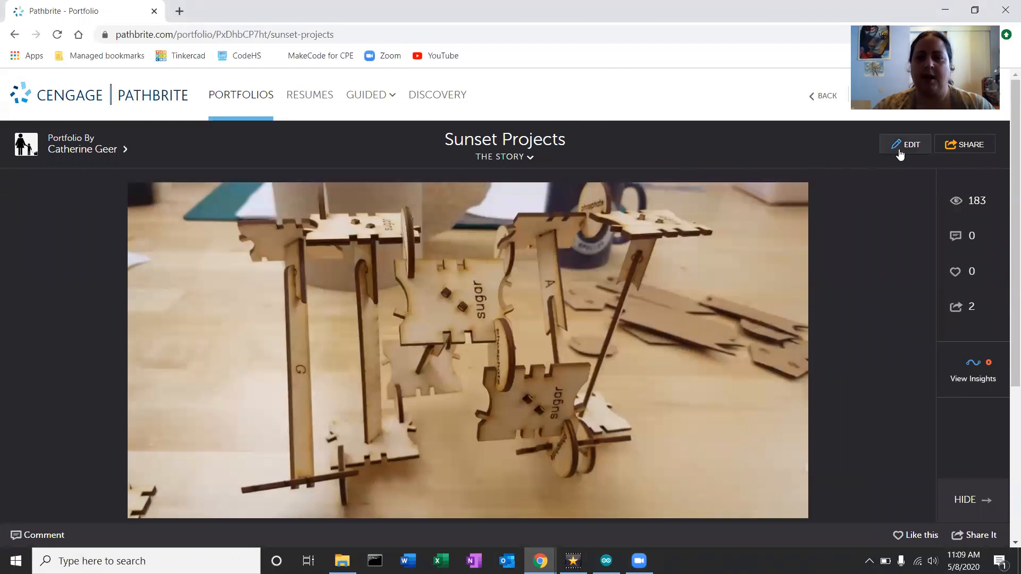
click(900, 153)
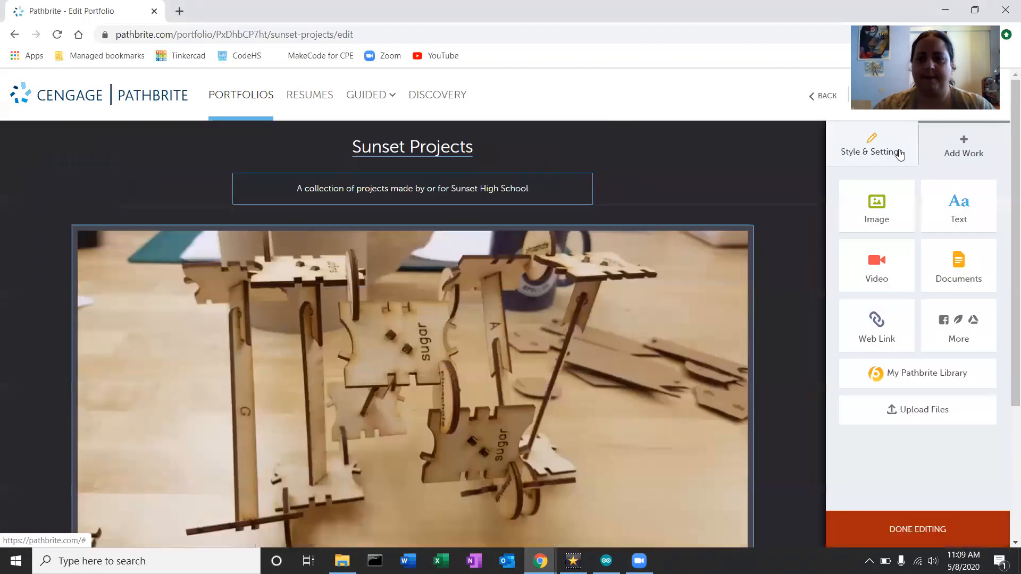
Upload the image 20200508_095327.jpg from the Downloads folder 5-7-2020 to the portfolio
scroll(765, 185, down, 4)
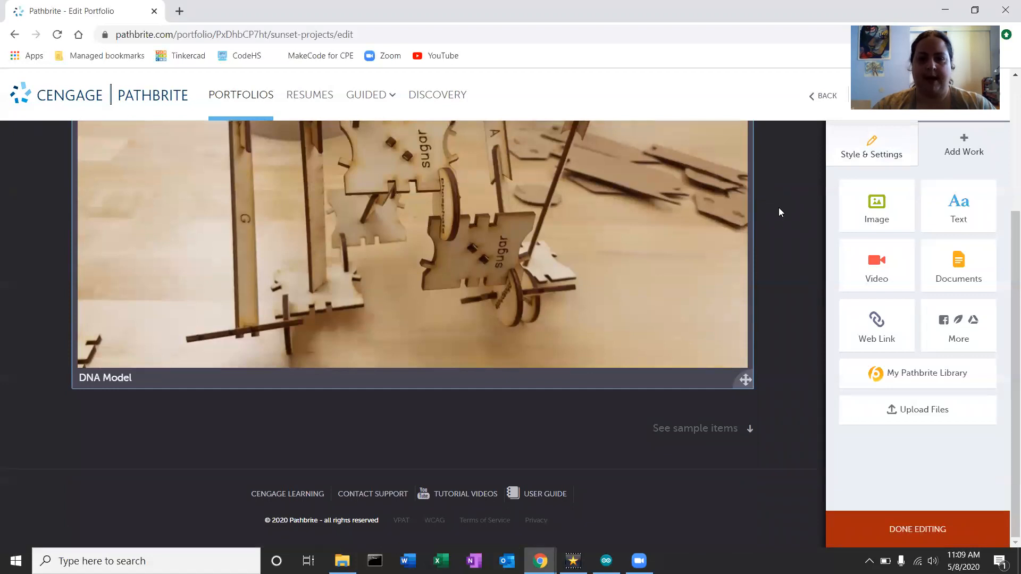
scroll(779, 210, up, 4)
mouse_move(520, 267)
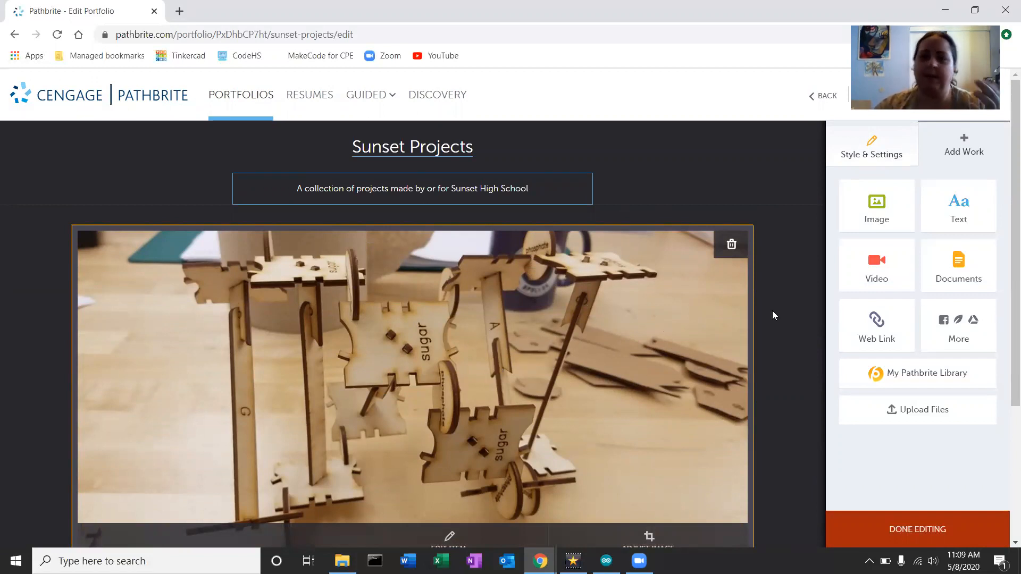
scroll(781, 313, down, 1)
scroll(781, 313, down, 2)
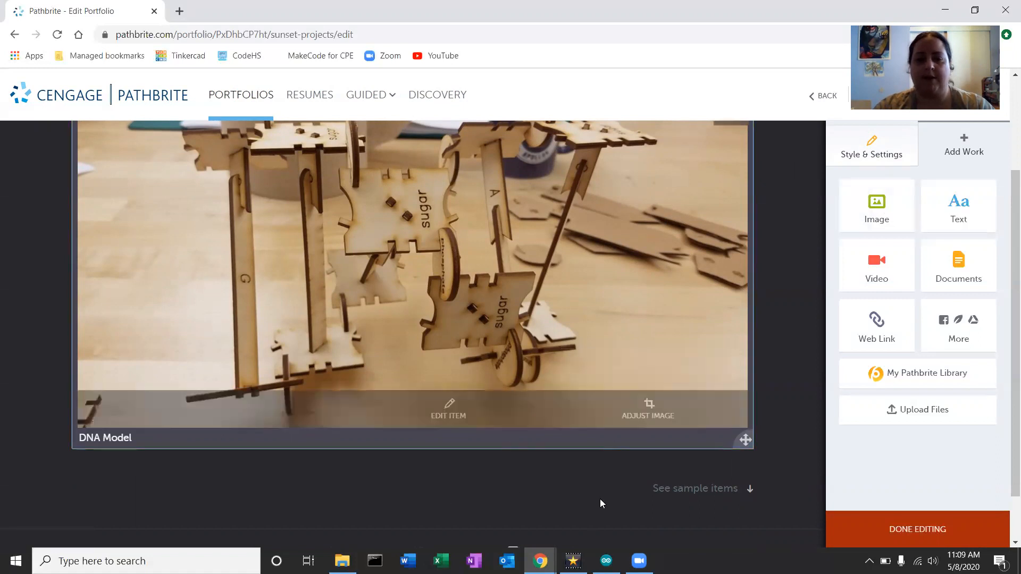
click(877, 213)
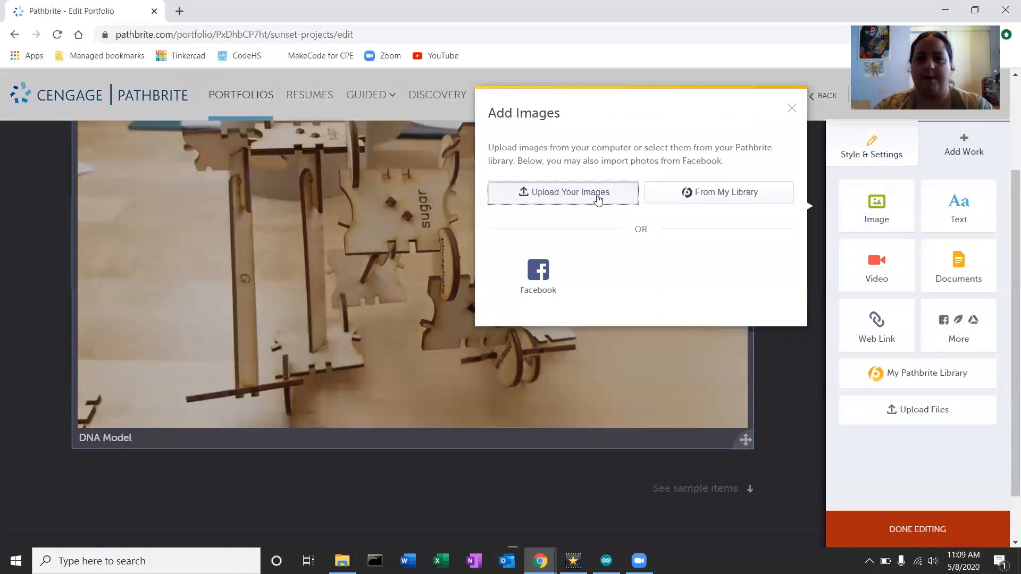
click(598, 198)
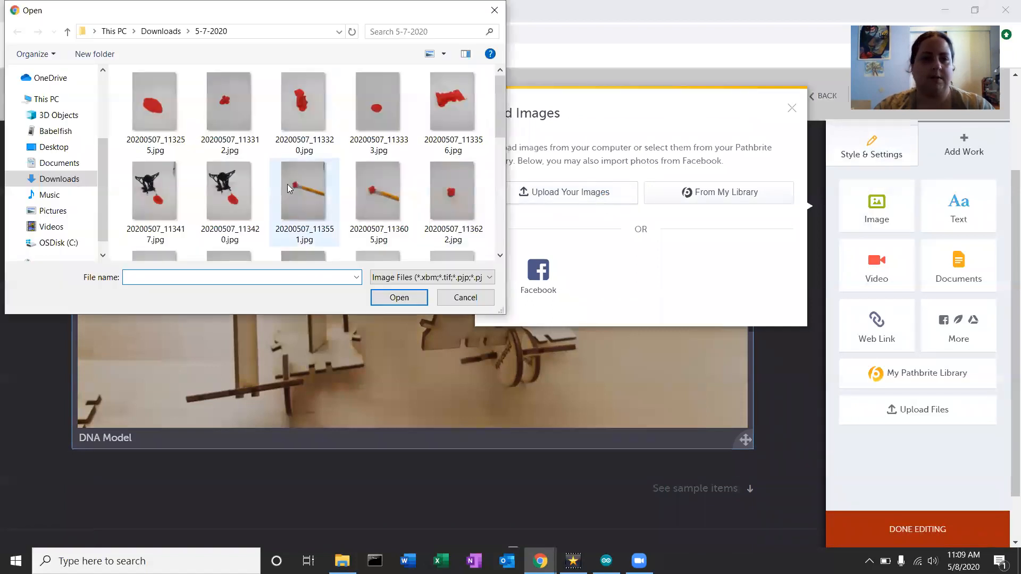
scroll(288, 184, down, 1)
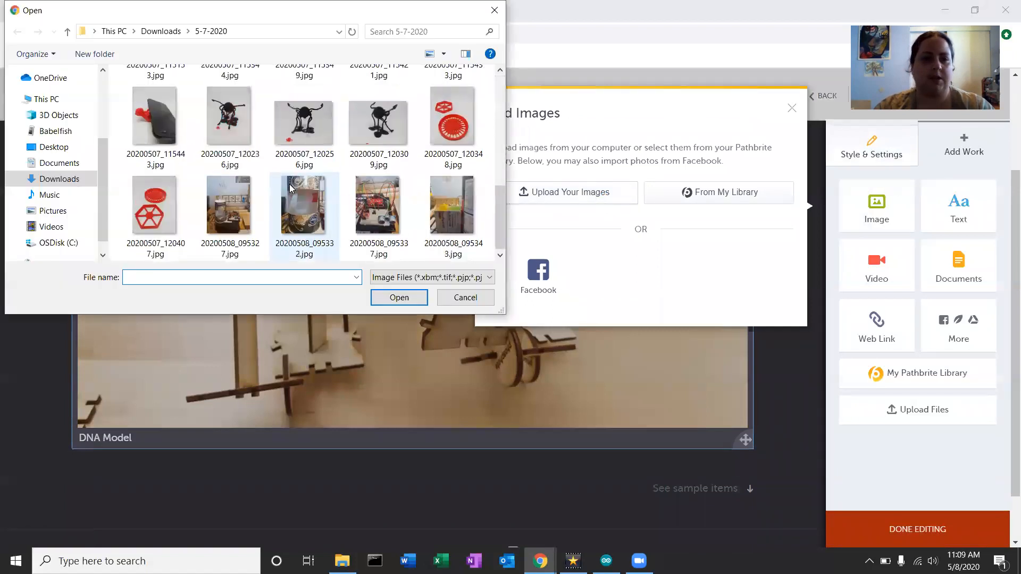
click(218, 207)
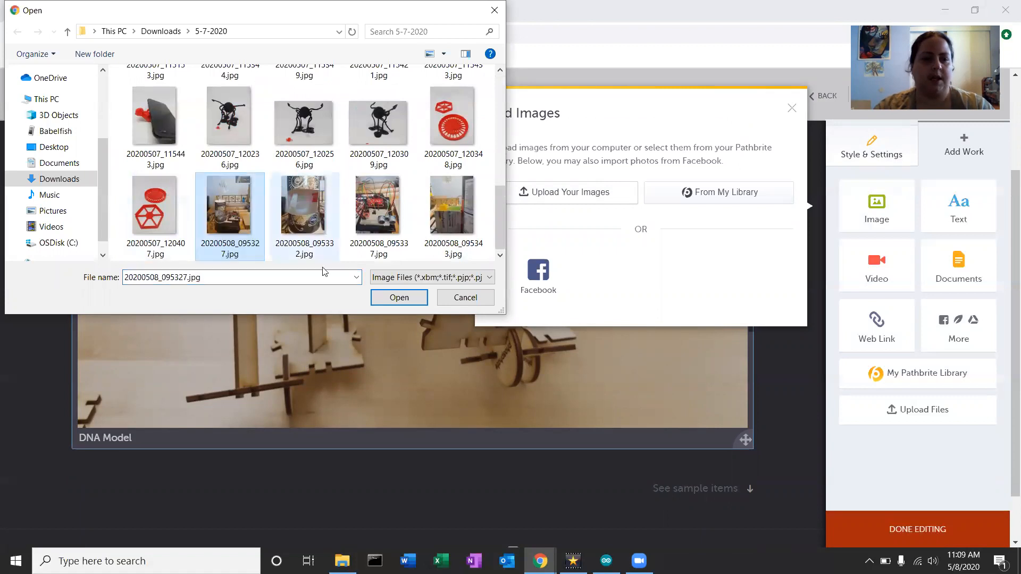
click(392, 297)
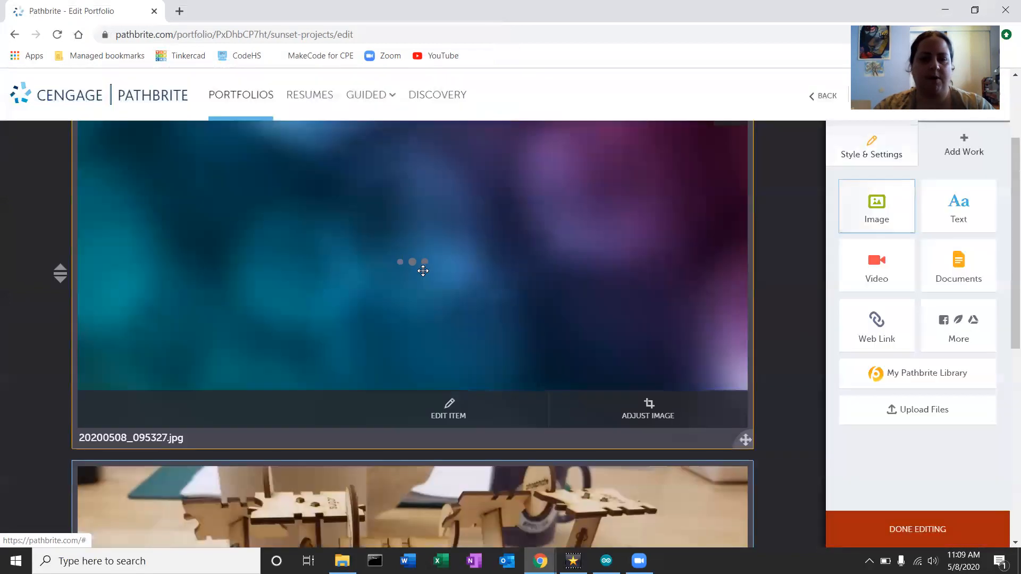
Move the uploaded image 20200508_095327.jpg below the DNA Model item in the portfolio
scroll(79, 322, down, 5)
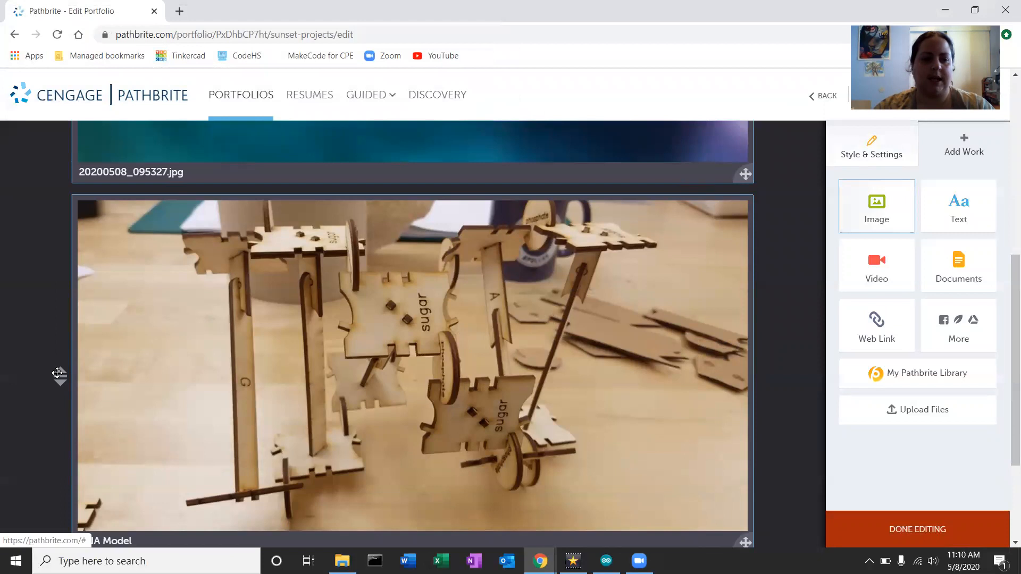
scroll(59, 372, down, 5)
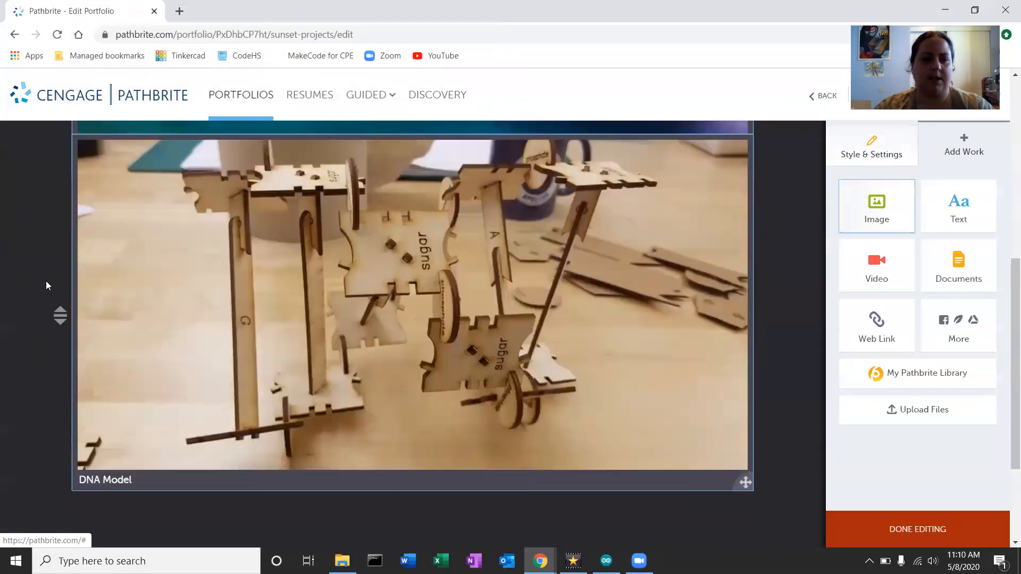
scroll(71, 406, down, 5)
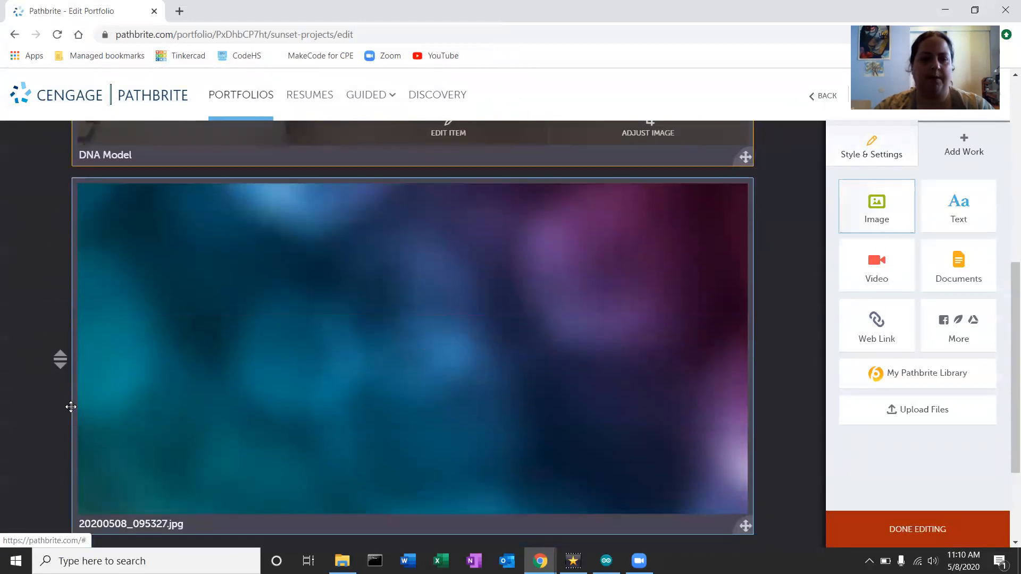
scroll(71, 406, up, 2)
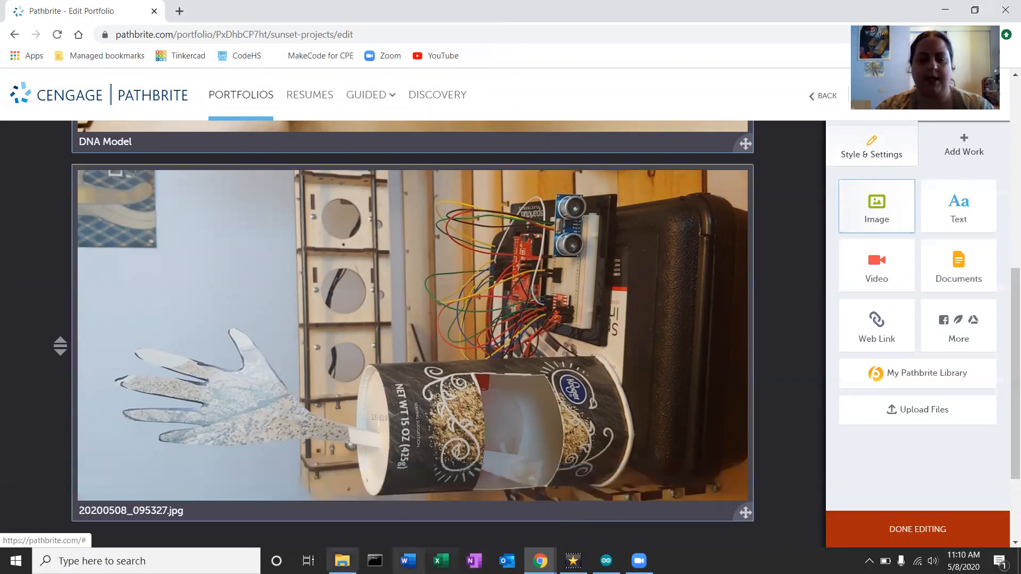
Switch to File Explorer, clear the file selection in the 5-7-2020 folder and show its photos as large thumbnails
click(341, 560)
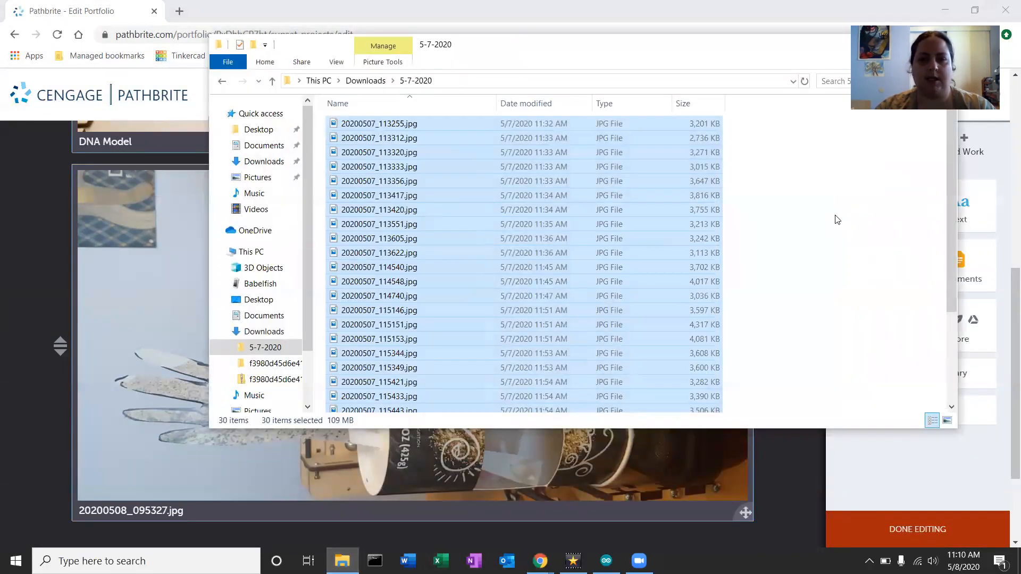
click(837, 220)
scroll(830, 234, down, 3)
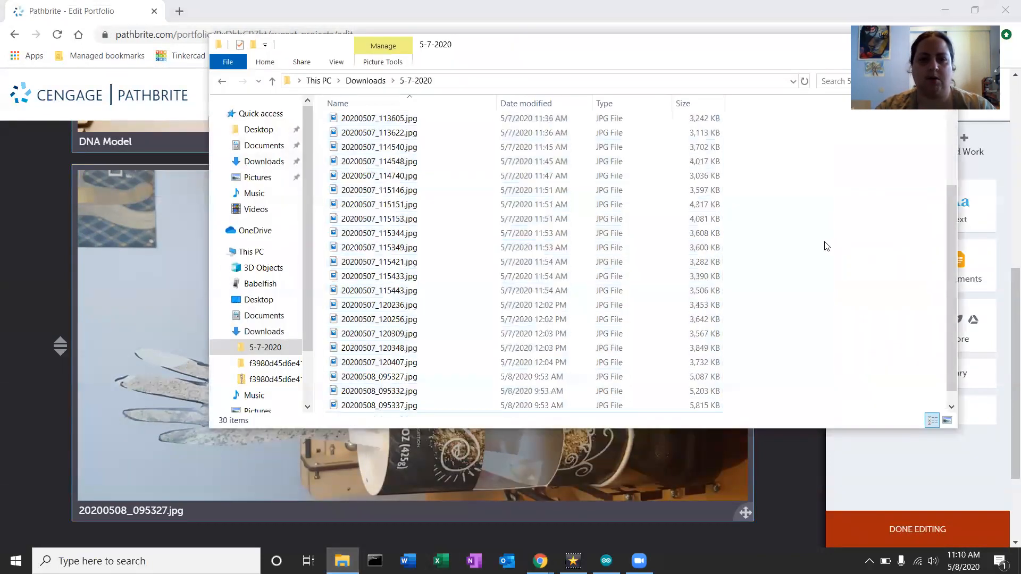
click(334, 63)
click(417, 78)
scroll(569, 291, down, 1)
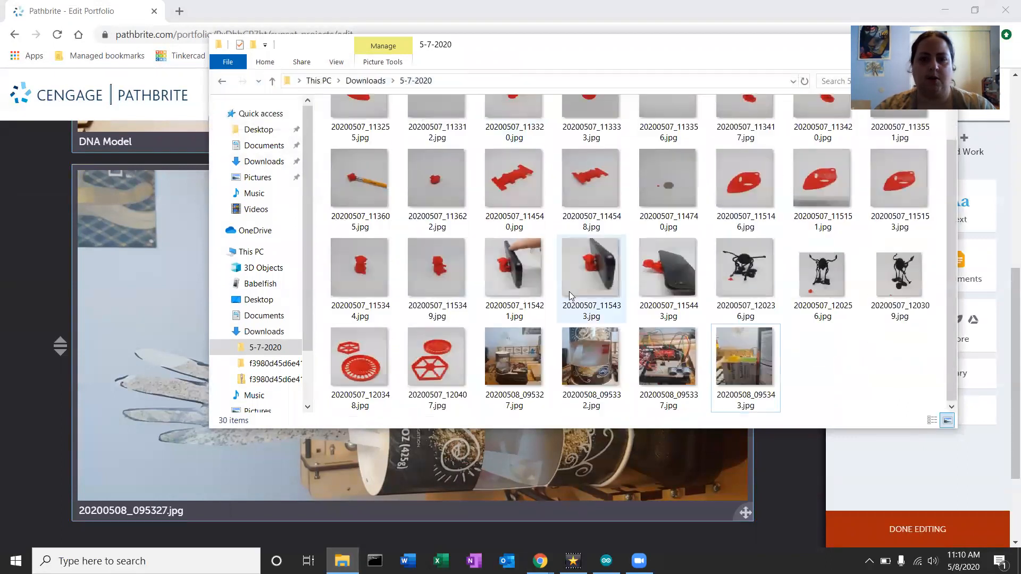
Open 20200508_095327.jpg in Photos, crop away its upper and lower edges, and save over the original file
double_click(523, 356)
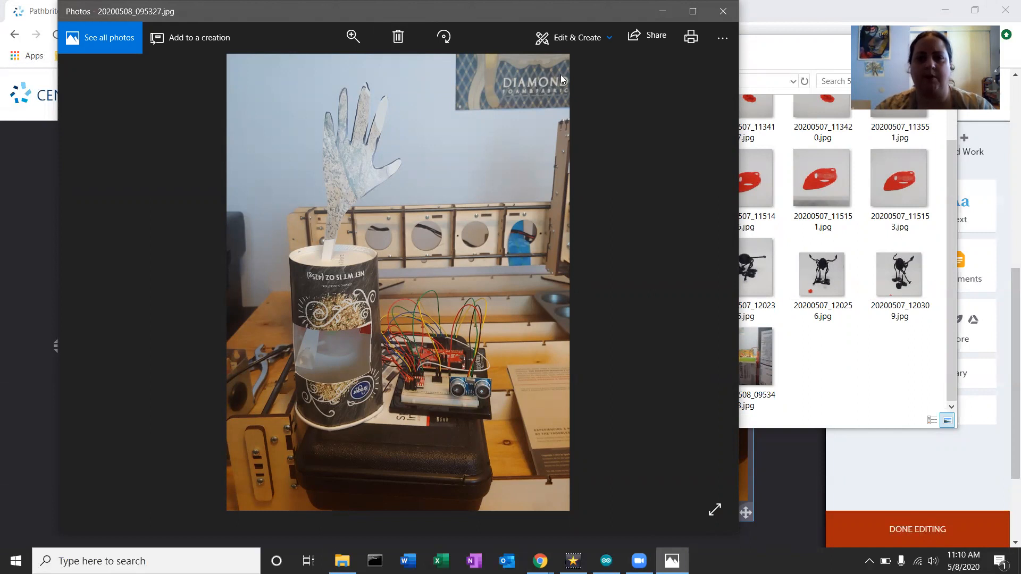
click(562, 39)
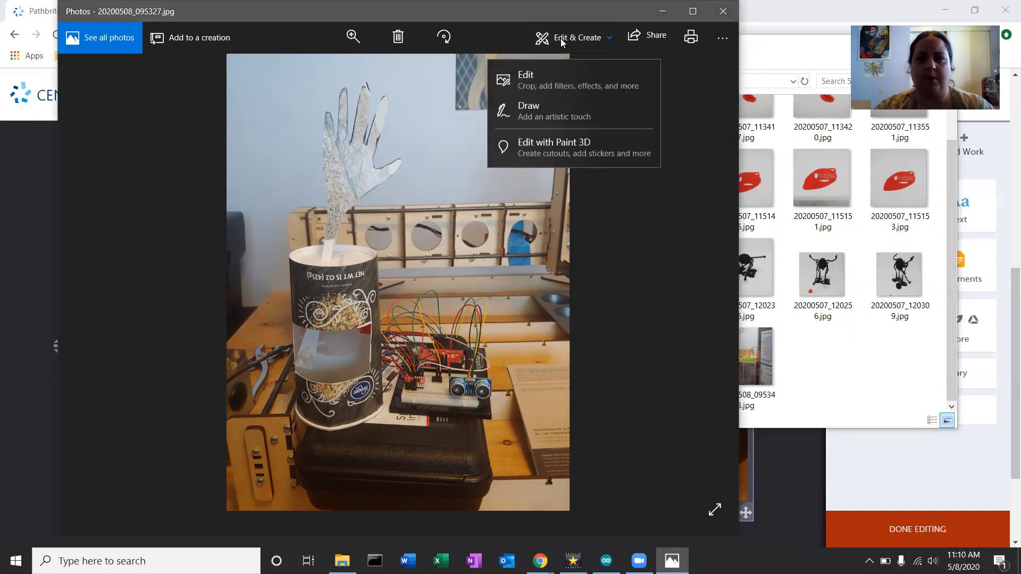
click(562, 87)
click(608, 68)
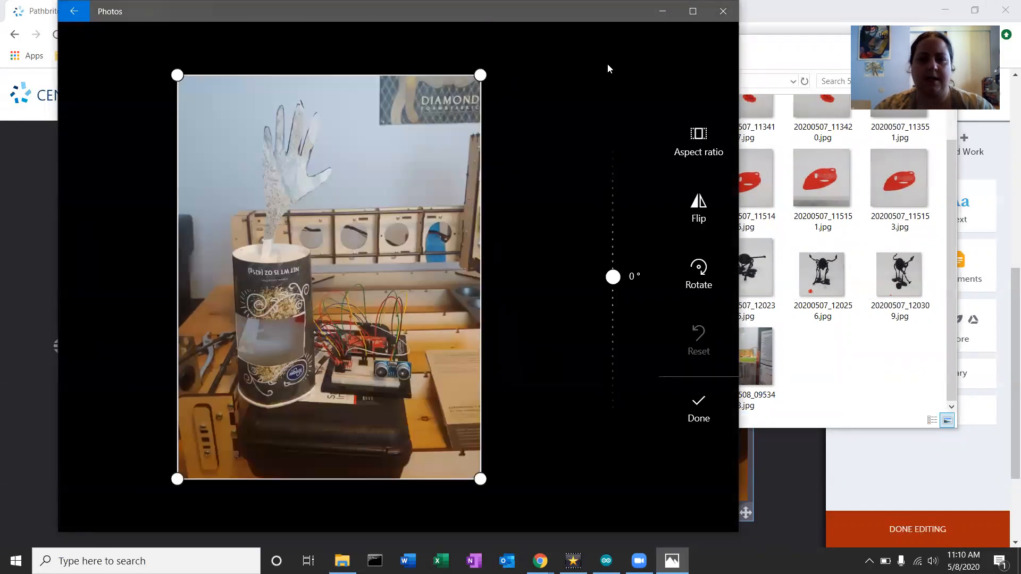
drag(474, 75, 479, 89)
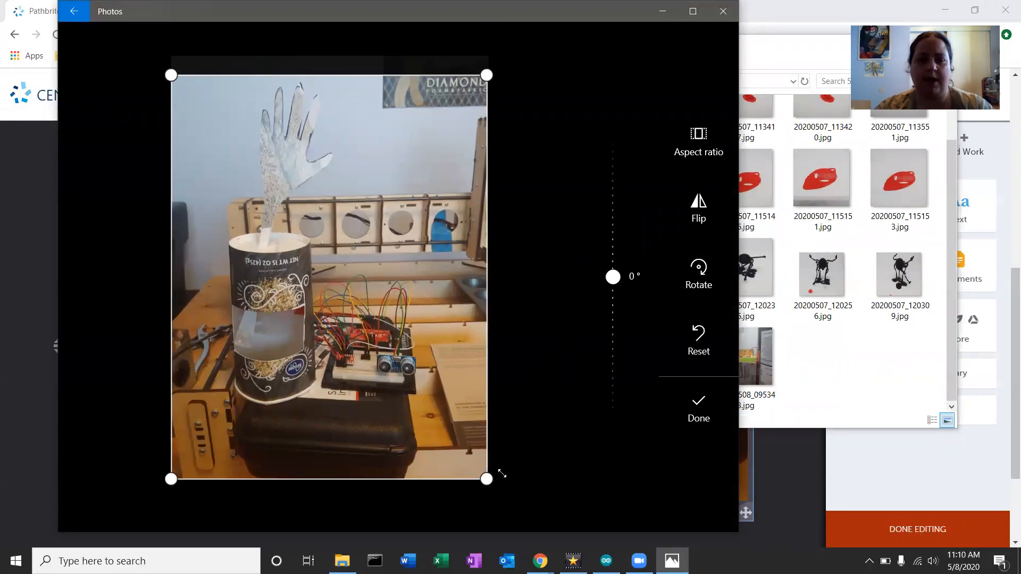
drag(486, 480, 491, 419)
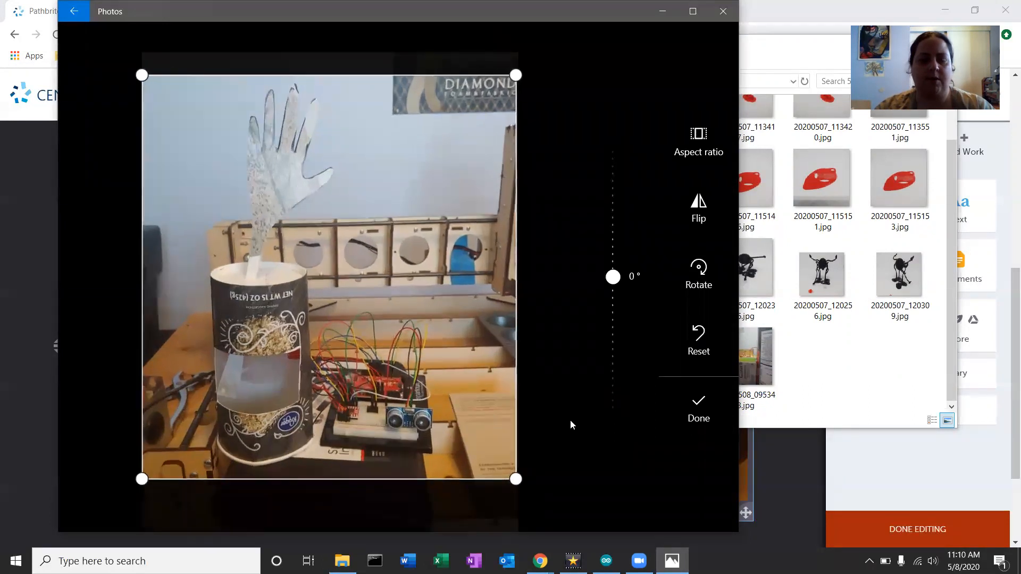
click(684, 413)
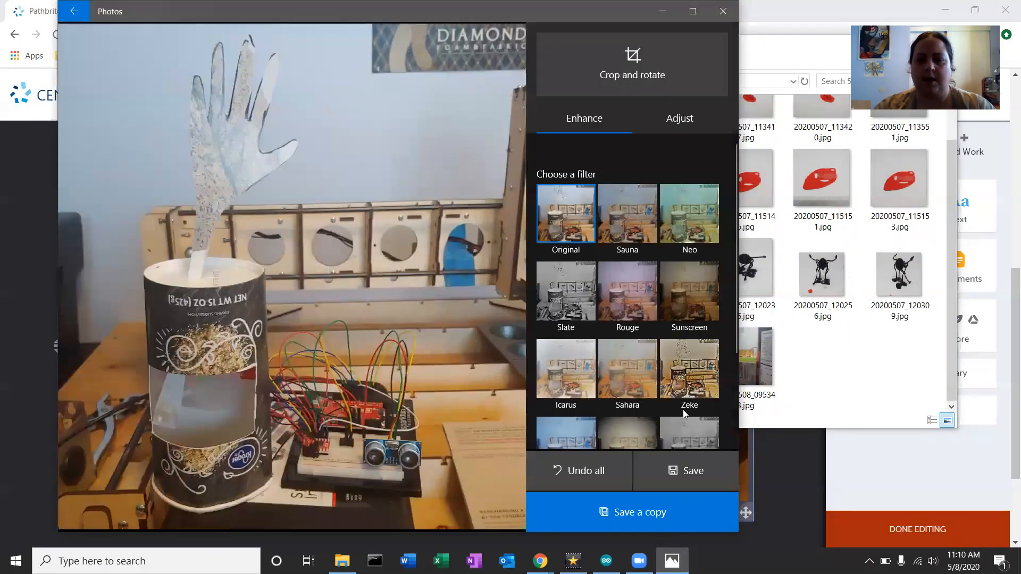
click(690, 477)
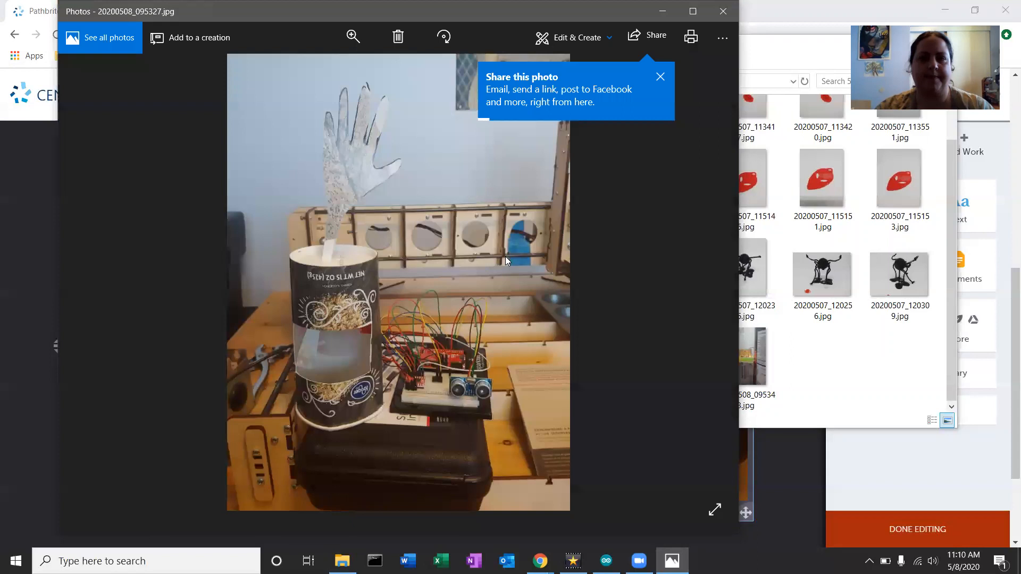
click(721, 12)
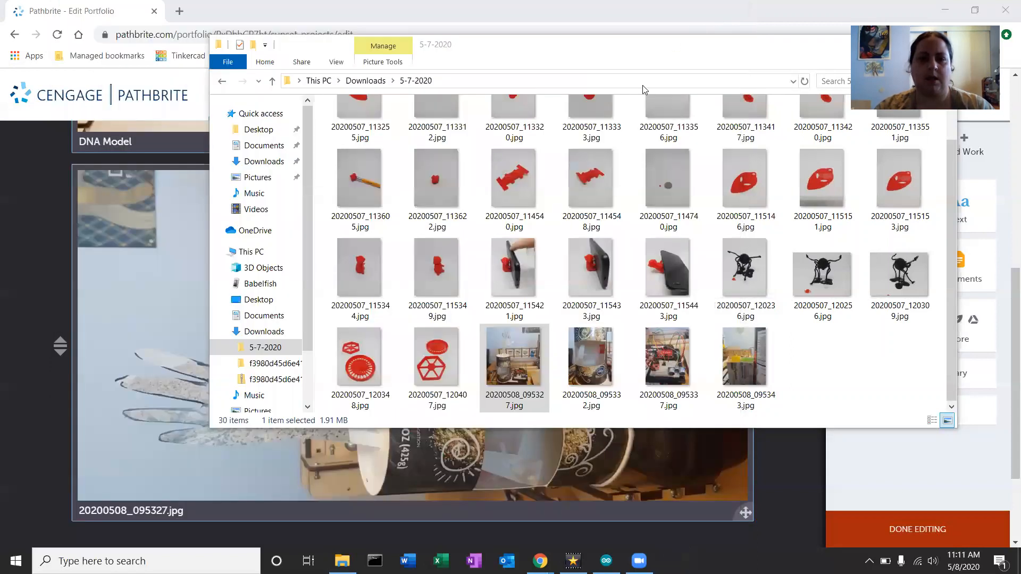
Crop the upper and lower edges of 20200508_095332.jpg in Photos and save over the original file
double_click(596, 349)
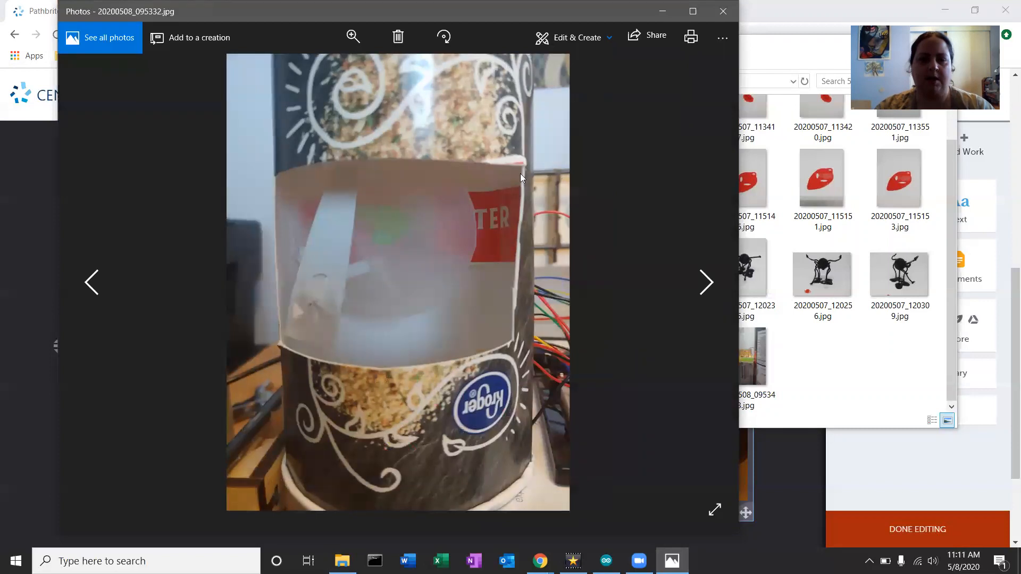
click(584, 42)
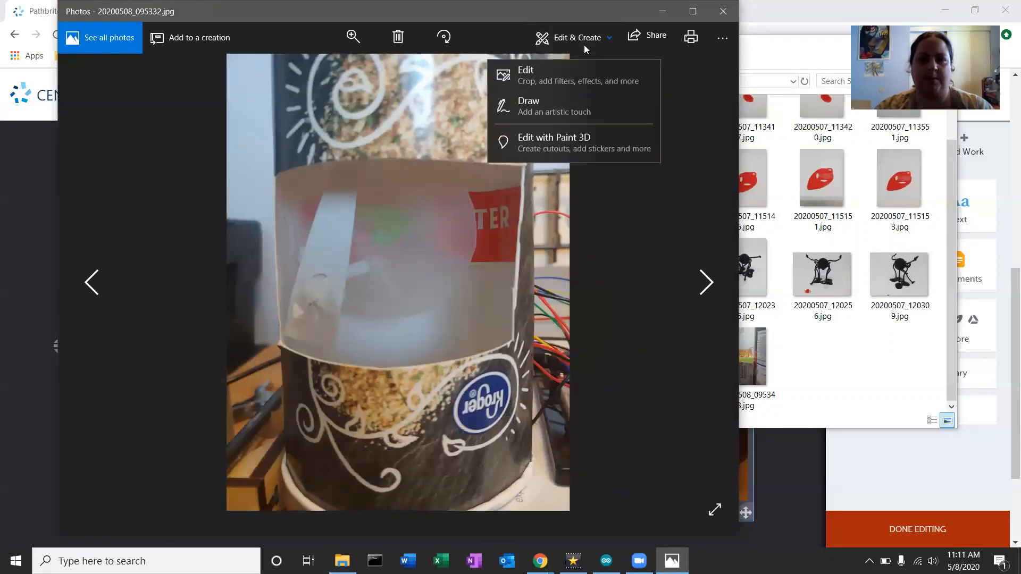
click(548, 80)
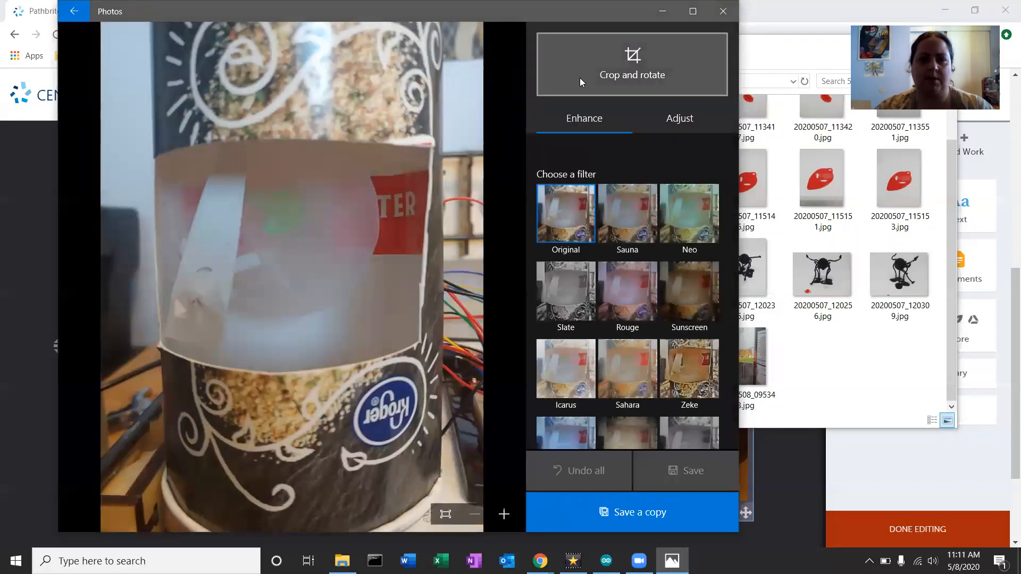
click(579, 77)
drag(480, 75, 479, 120)
drag(489, 476, 492, 398)
click(676, 412)
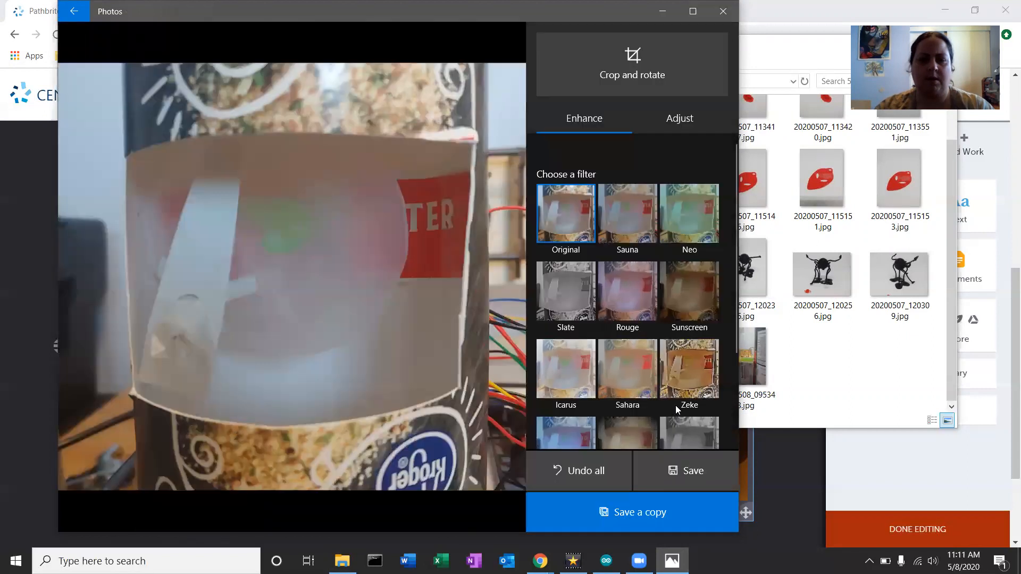
click(693, 473)
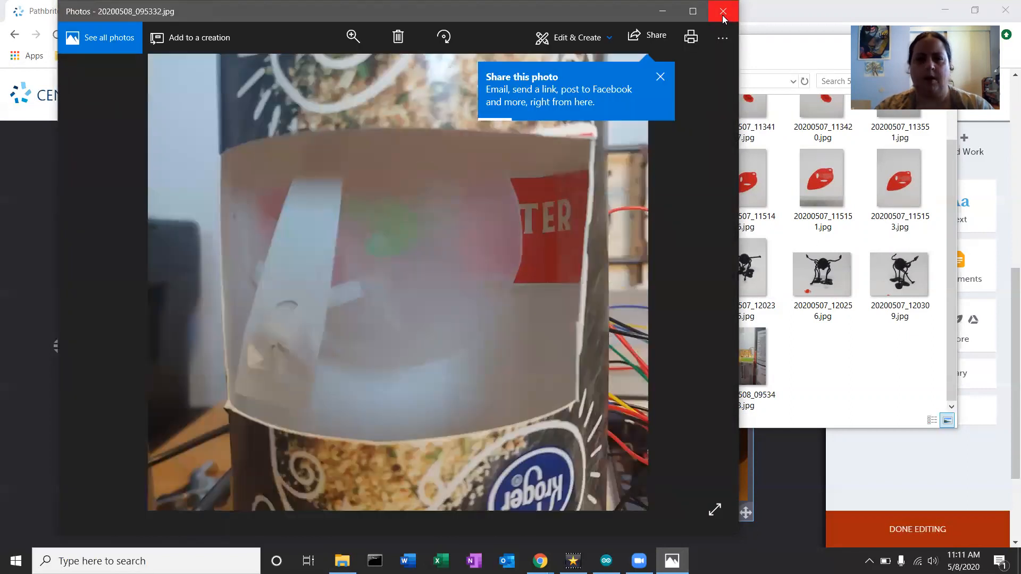
click(723, 17)
Open 20200508_095337.jpg in Photos, crop its upper and lower edges slightly, and save over the original file
click(671, 373)
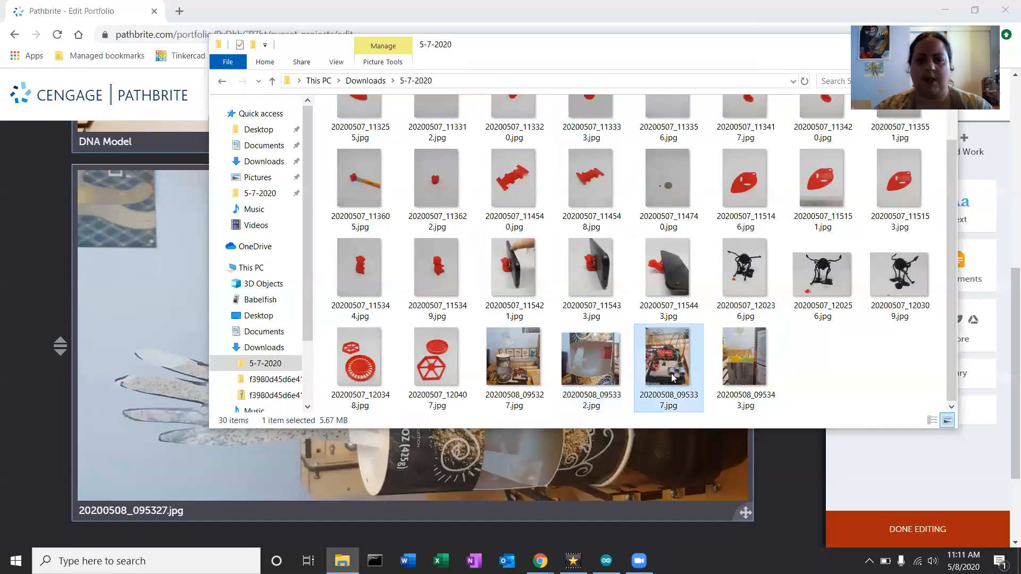
double_click(671, 373)
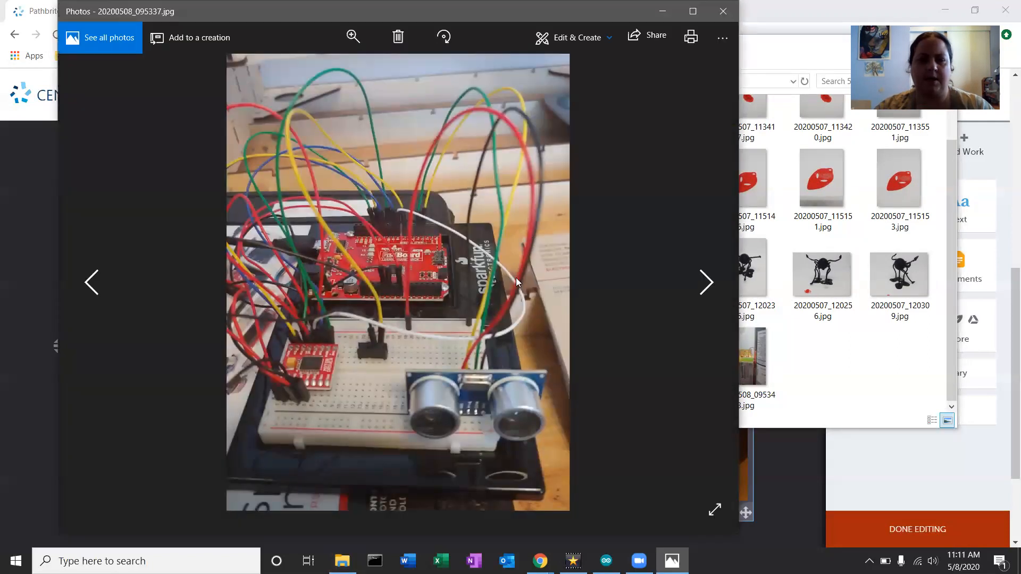
click(579, 30)
click(575, 71)
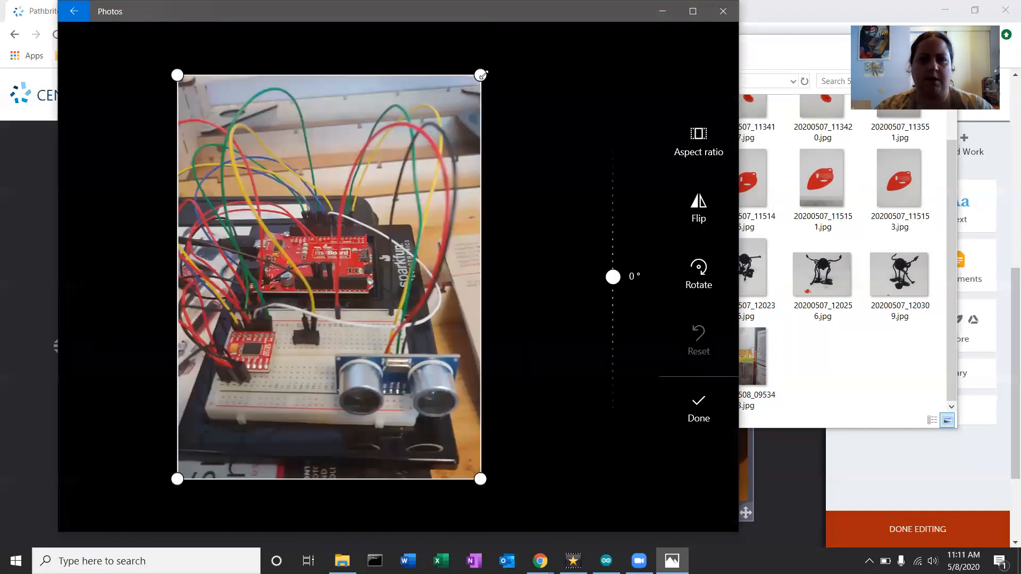
drag(482, 75, 481, 80)
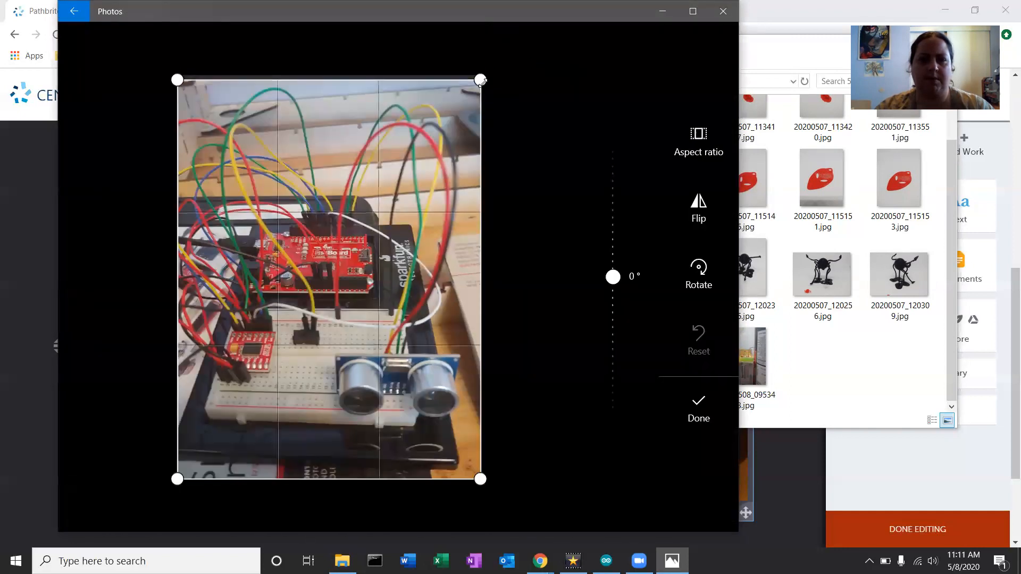
drag(492, 479, 479, 464)
click(716, 403)
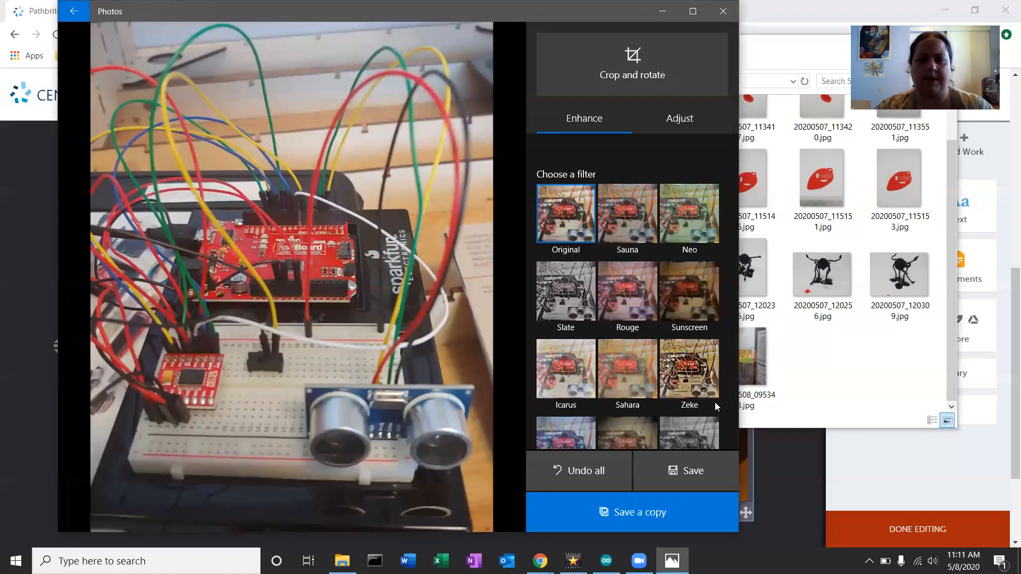
click(683, 482)
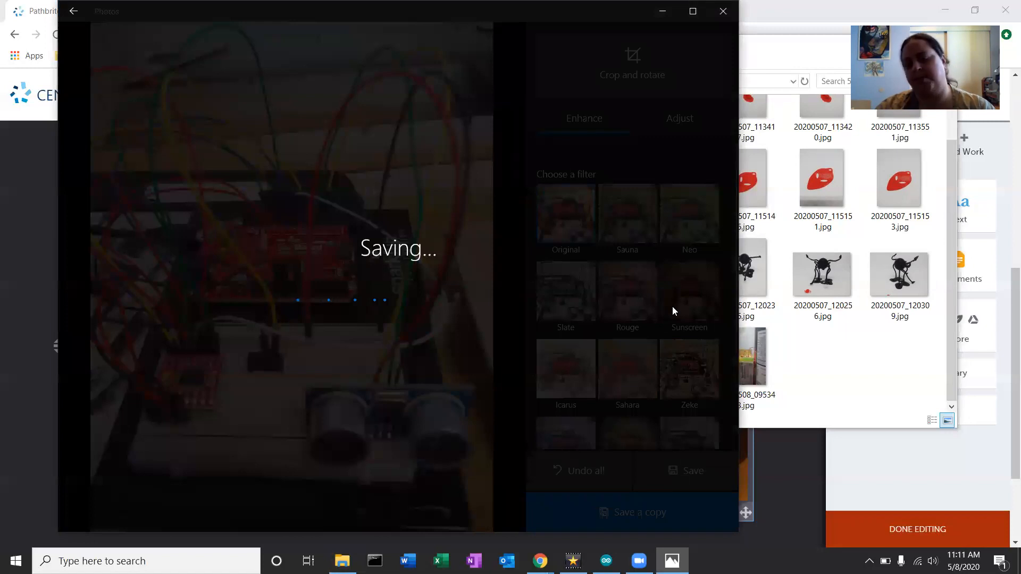
click(722, 12)
Open 20200508_095343.jpg in Photos, crop away its upper and lower edges, and save over the original file
double_click(766, 353)
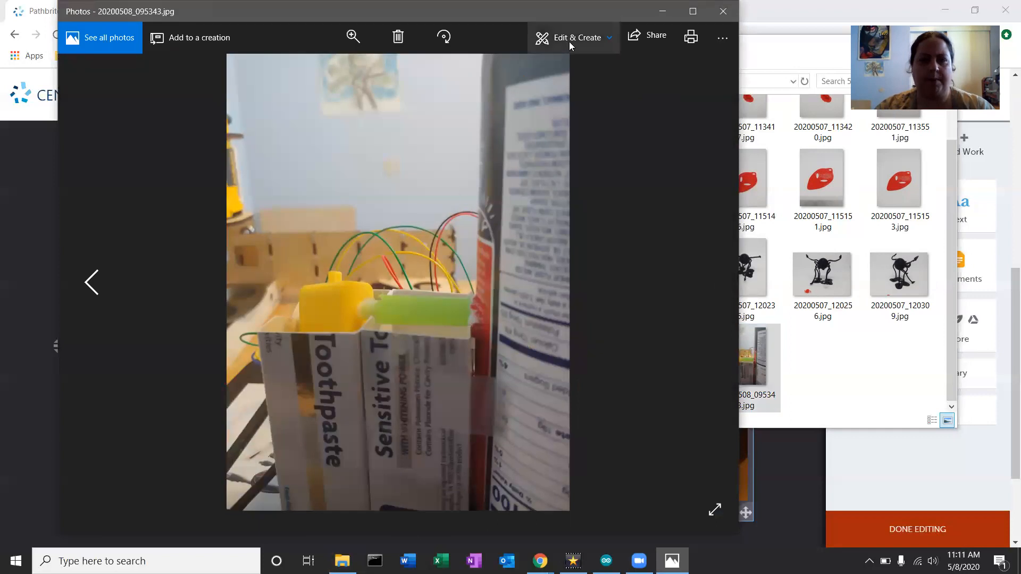
click(569, 38)
click(562, 81)
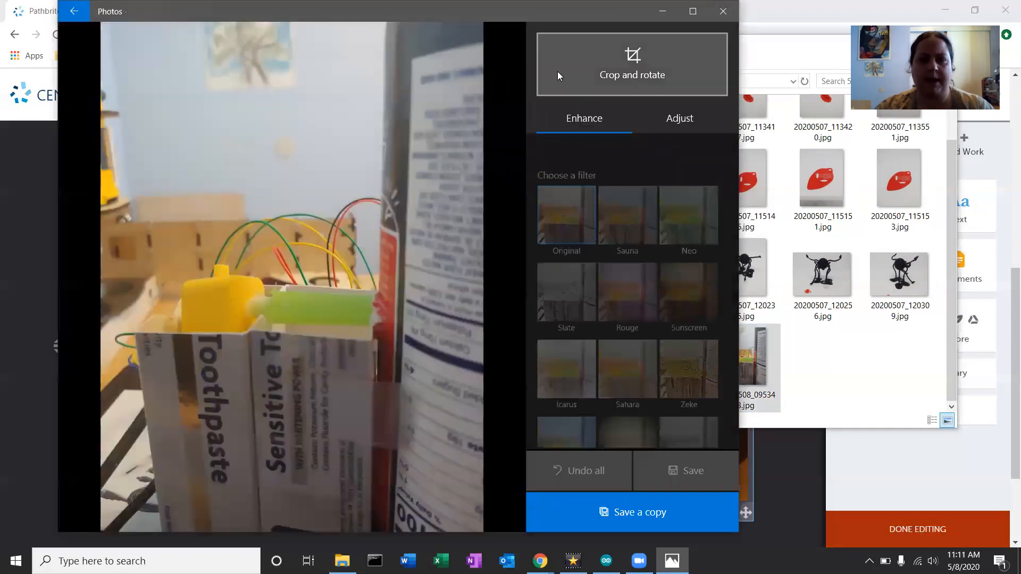
click(556, 72)
drag(491, 78, 491, 163)
drag(520, 478, 517, 400)
click(691, 416)
click(694, 472)
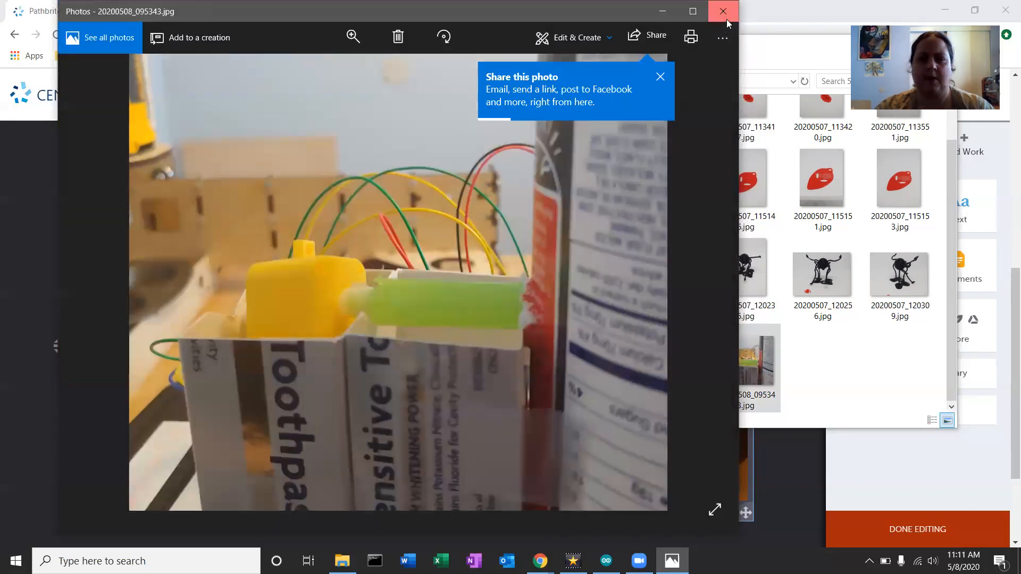
click(723, 12)
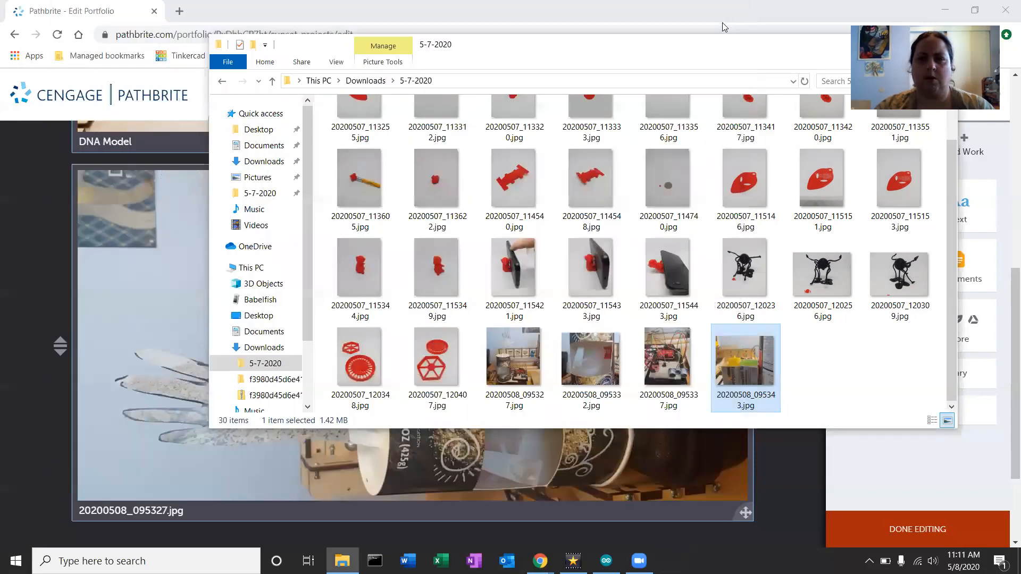
Switch to the Pathbrite portfolio in the browser and look through the items stored in the Pathbrite library
click(449, 11)
scroll(900, 371, up, 3)
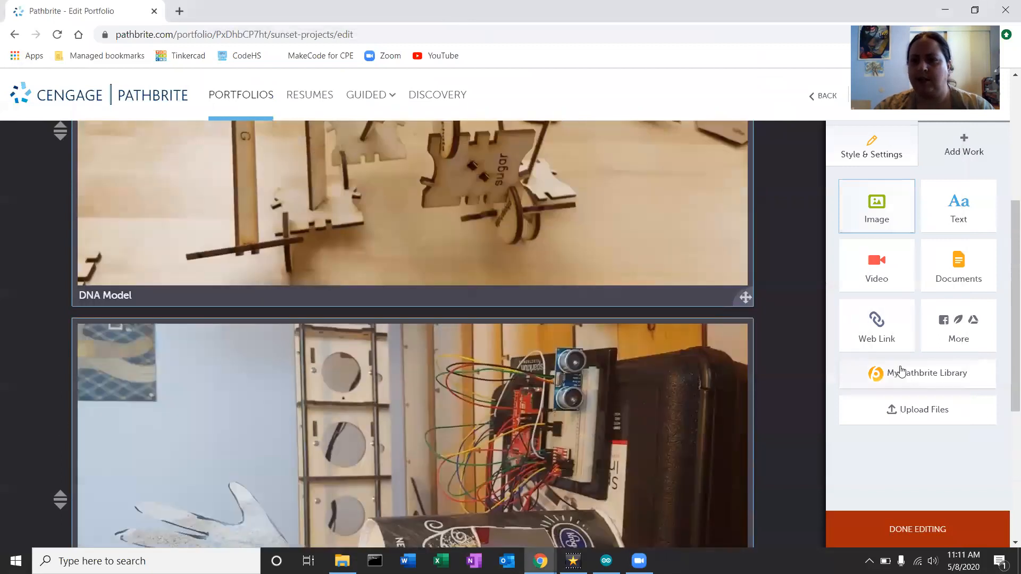
scroll(900, 370, up, 3)
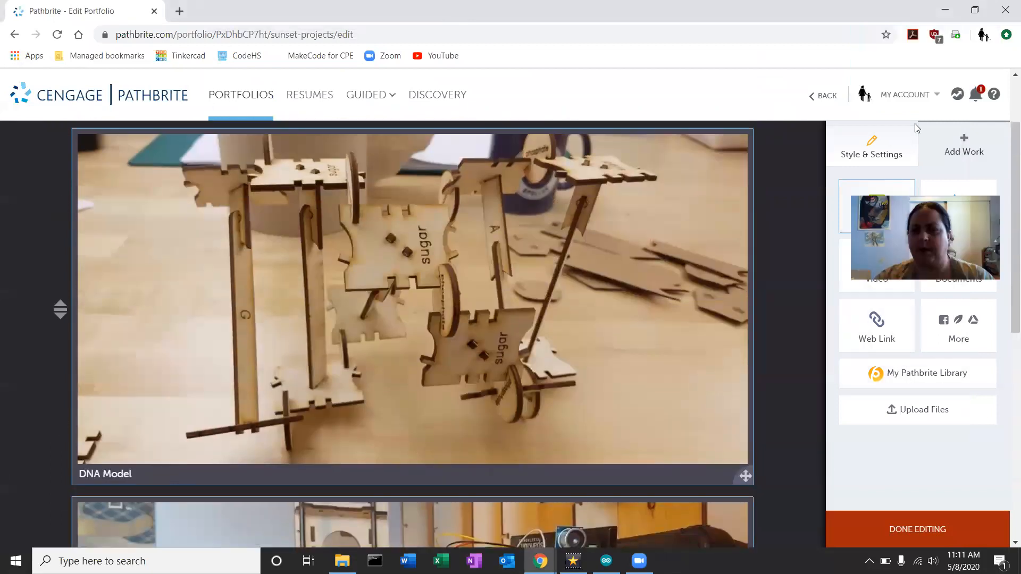
scroll(914, 123, up, 2)
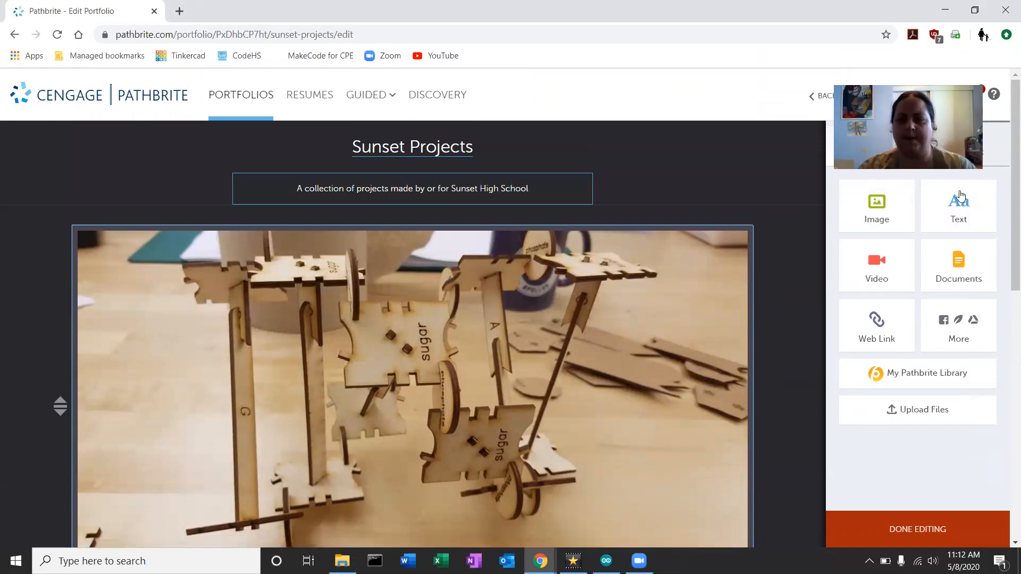
scroll(959, 197, down, 8)
click(884, 384)
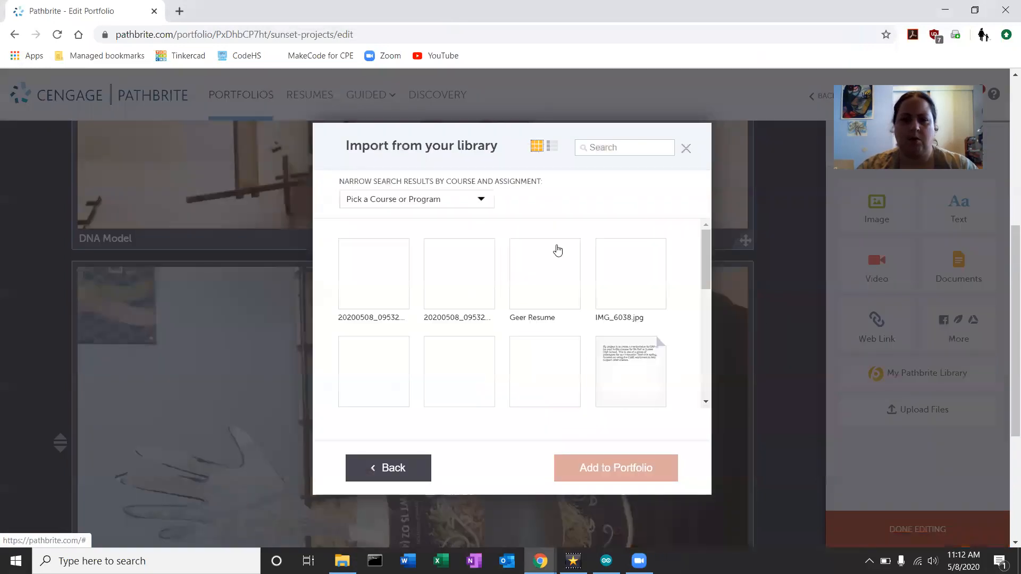
scroll(402, 251, down, 1)
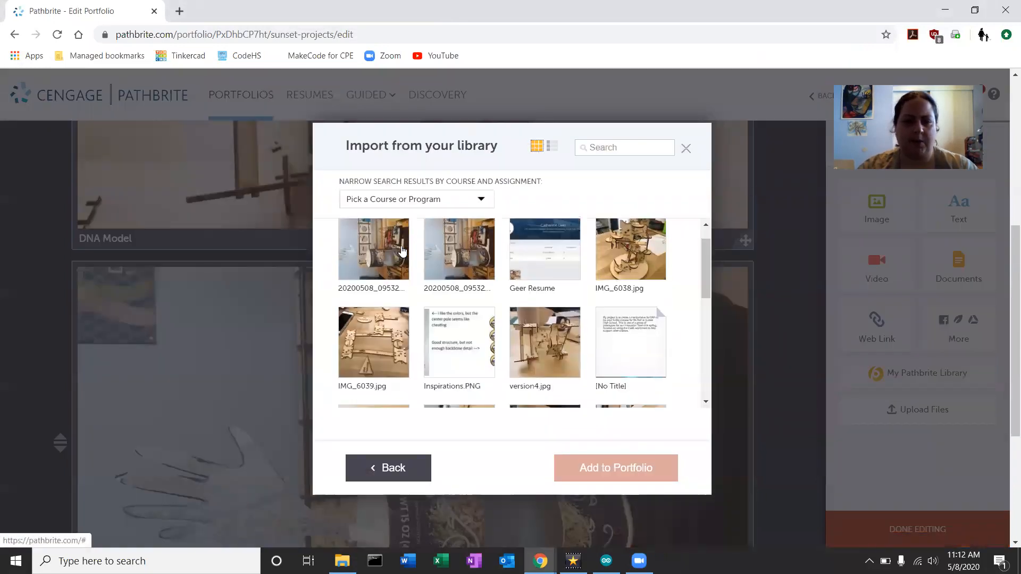
scroll(402, 251, down, 1)
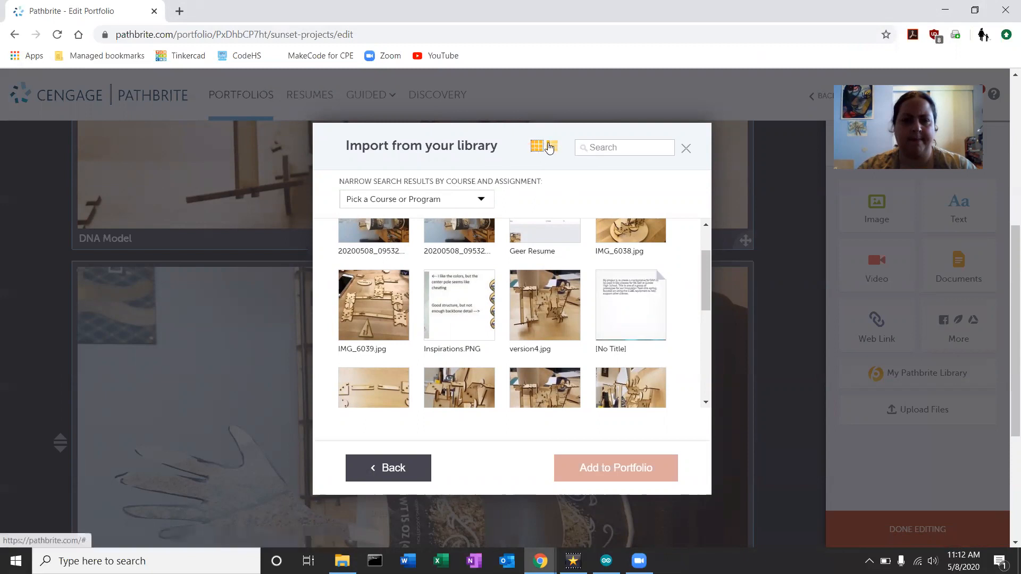
scroll(541, 272, down, 1)
scroll(541, 271, down, 4)
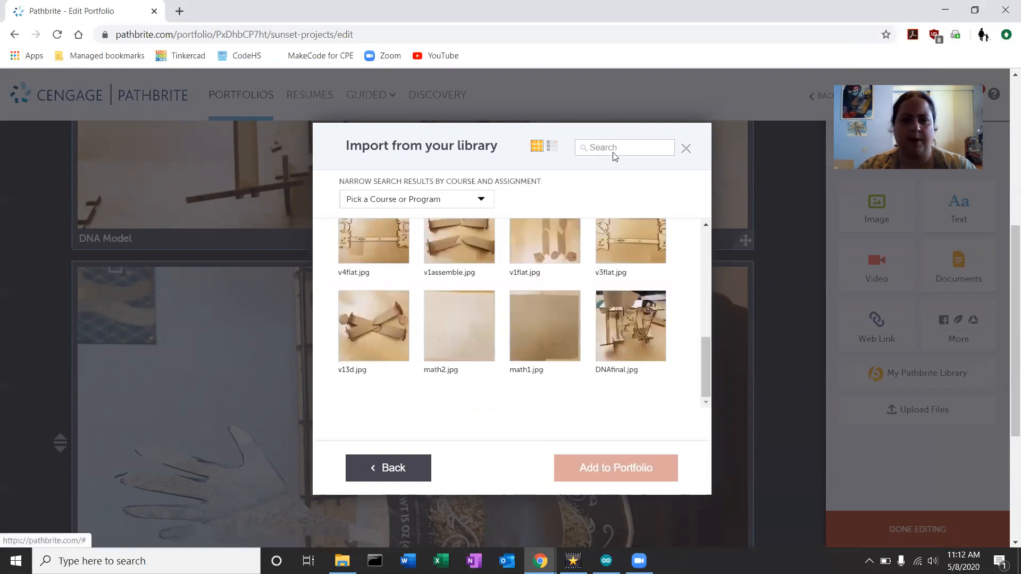
scroll(615, 158, up, 6)
click(683, 151)
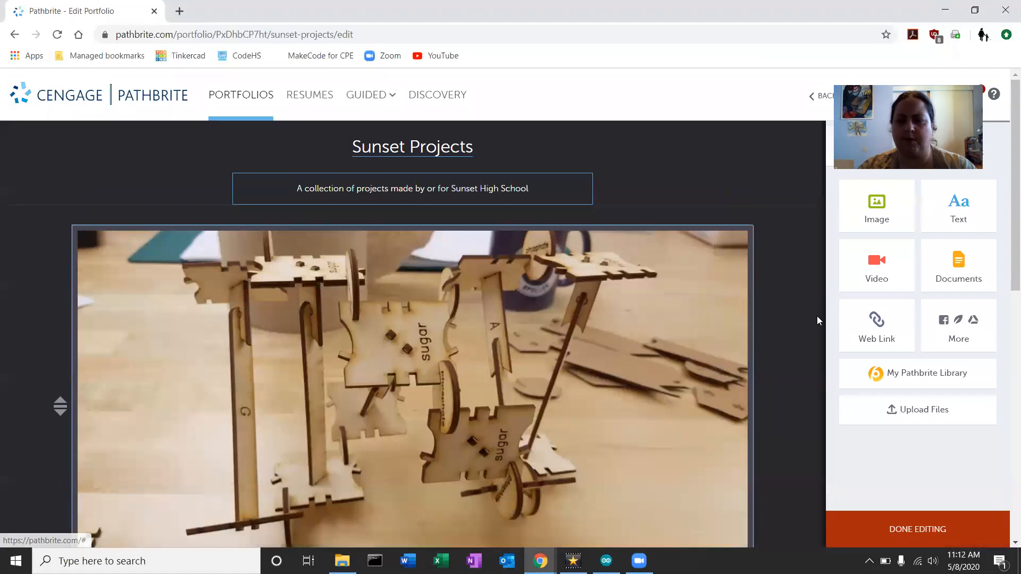
Upload the four cropped photos 20200508_095327.jpg, 20200508_095332.jpg, 20200508_095337.jpg and 20200508_095343.jpg from the 5-7-2020 folder to the portfolio
scroll(821, 324, down, 5)
click(914, 412)
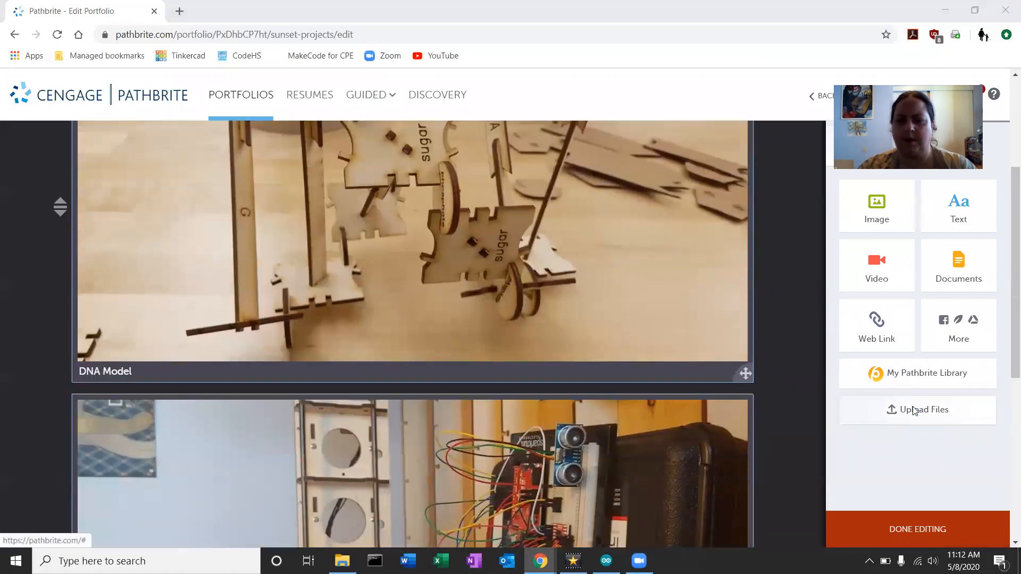
scroll(220, 95, down, 5)
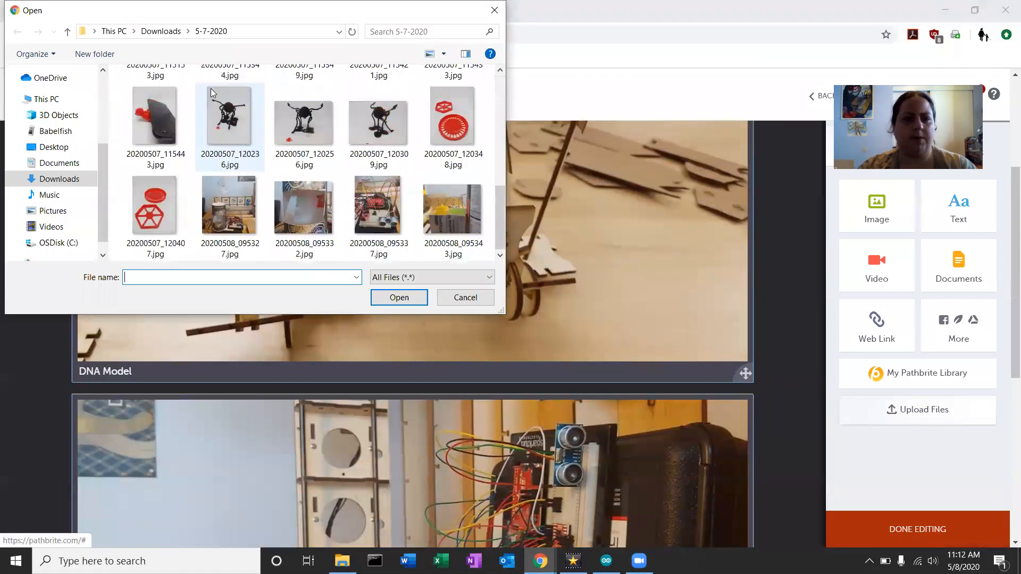
click(230, 189)
shift+click(450, 234)
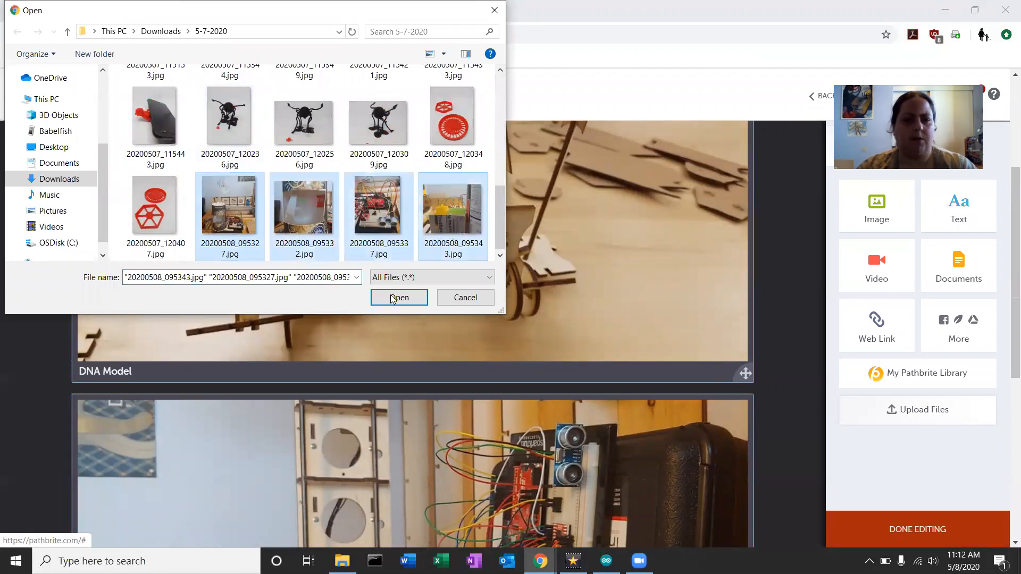
click(394, 297)
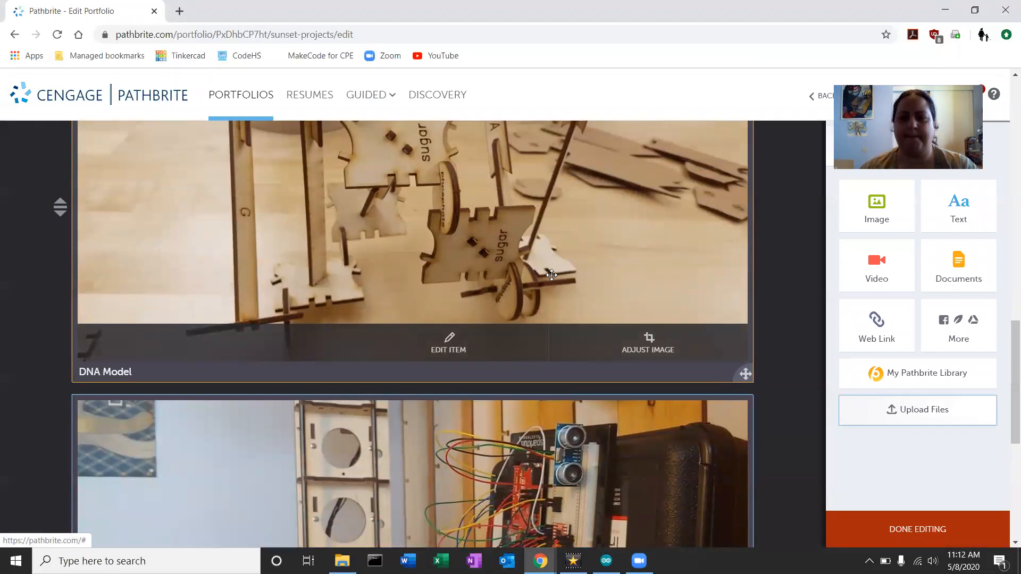
Delete the old uncropped 20200508_095327.jpg image below the DNA Model item from the portfolio
scroll(551, 275, down, 7)
scroll(527, 321, up, 5)
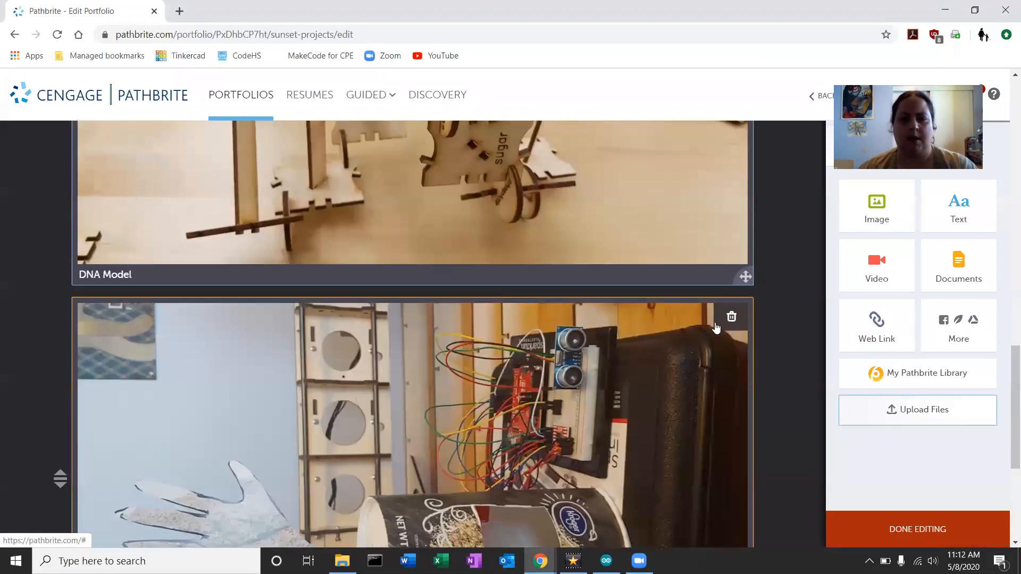
click(731, 318)
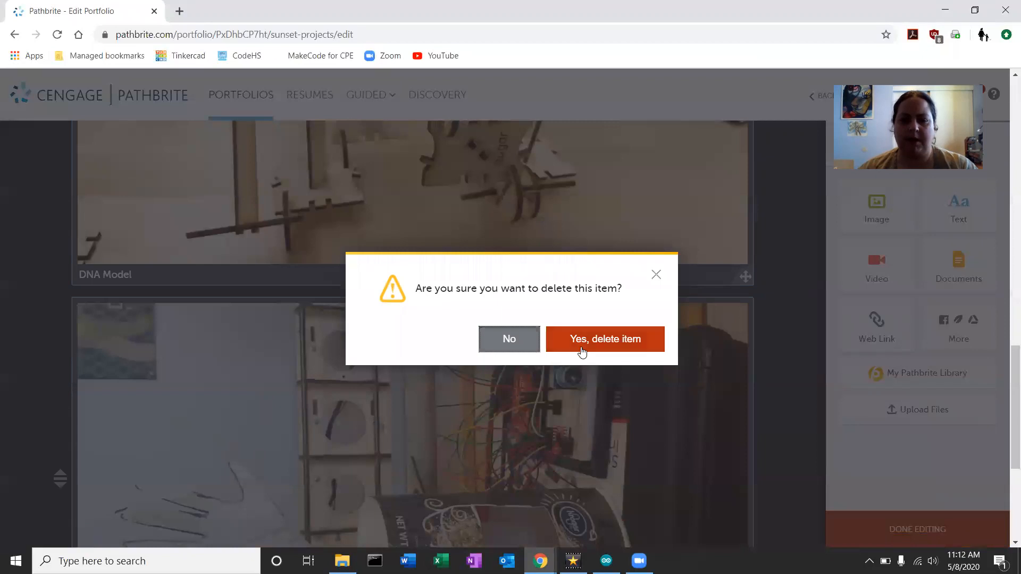
click(585, 345)
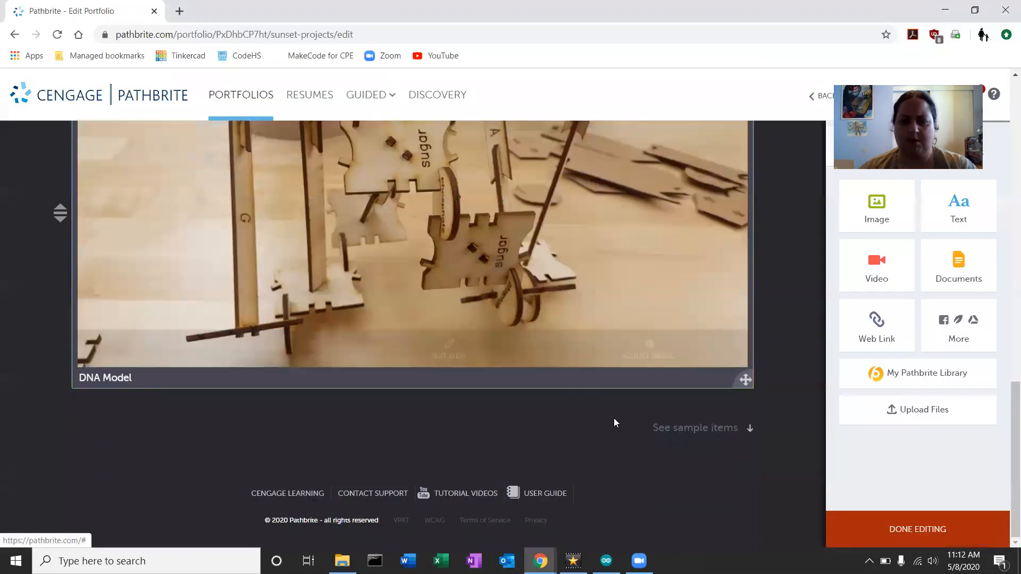
Add the cropped 20200508_095327.jpg image to the portfolio from the Pathbrite library
click(885, 219)
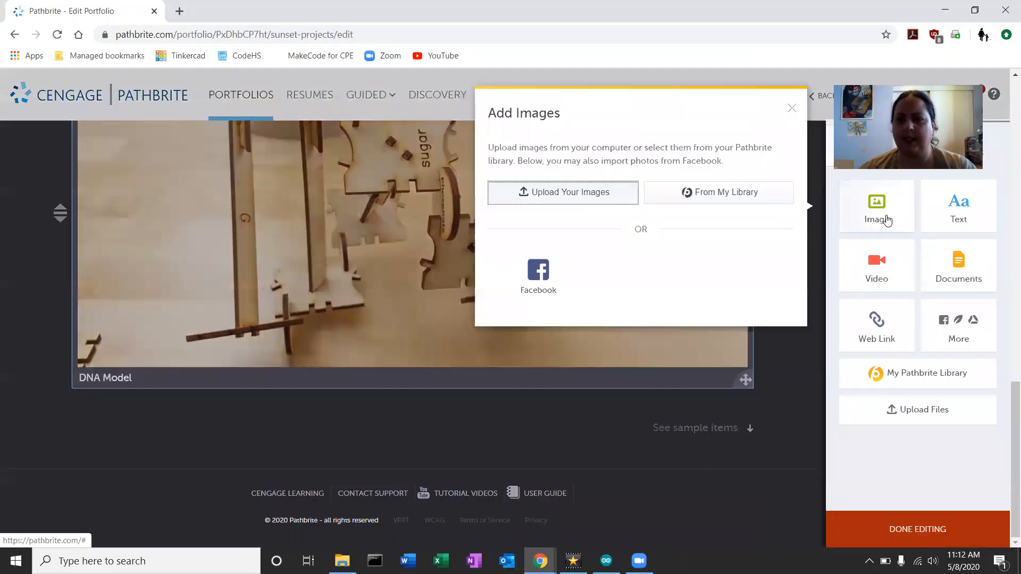
click(677, 193)
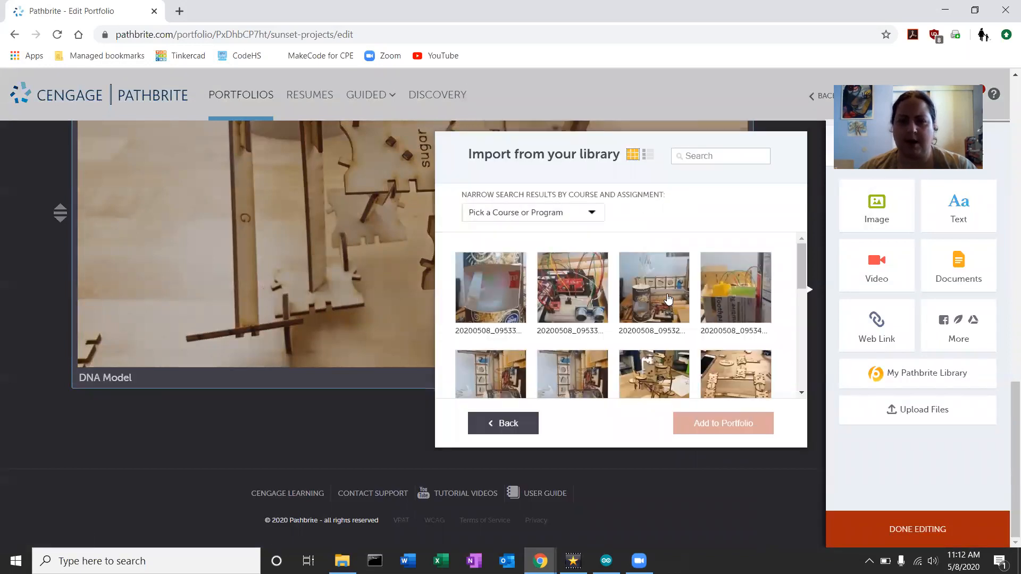
click(669, 299)
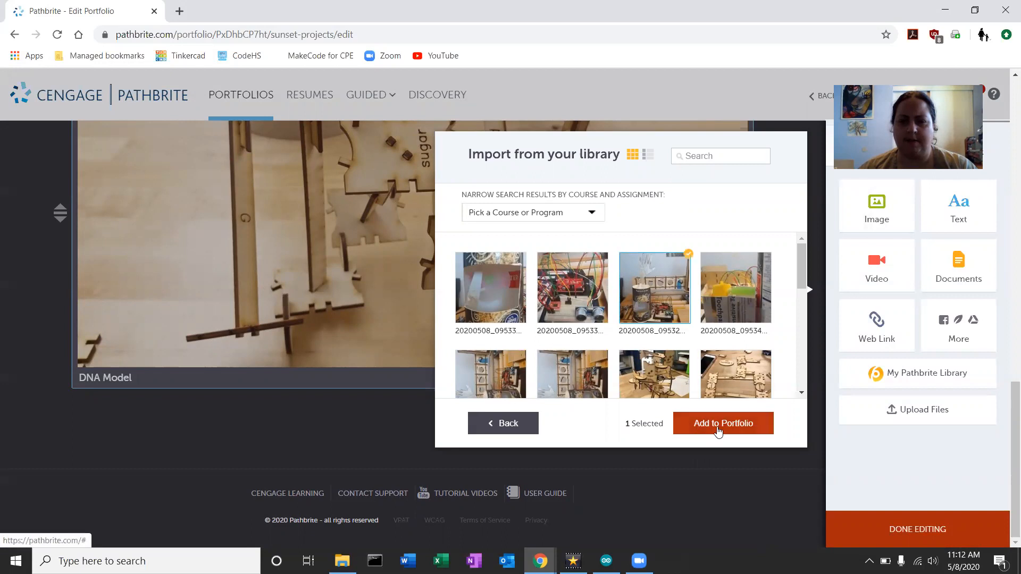
click(719, 432)
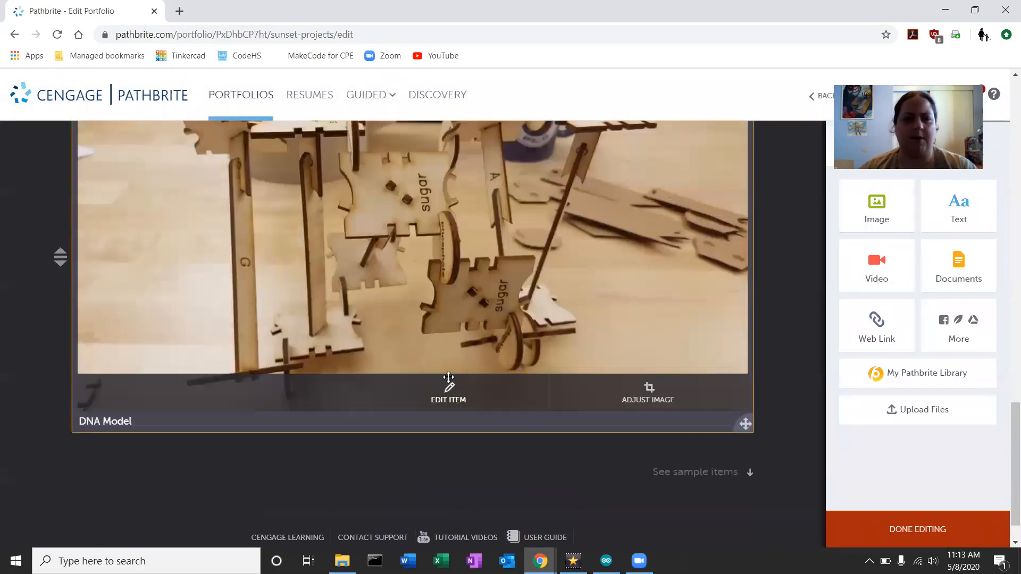
Delete the small duplicate of 20200508_095327.jpg beside the toothpaste-box photo from the portfolio
scroll(433, 358, up, 15)
scroll(429, 353, up, 4)
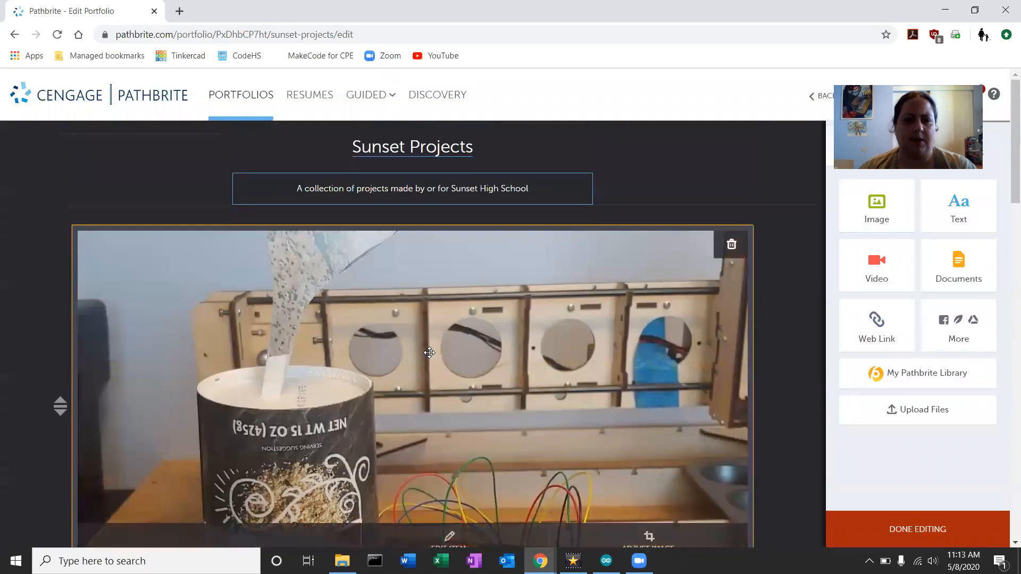
scroll(556, 287, down, 9)
scroll(659, 314, up, 6)
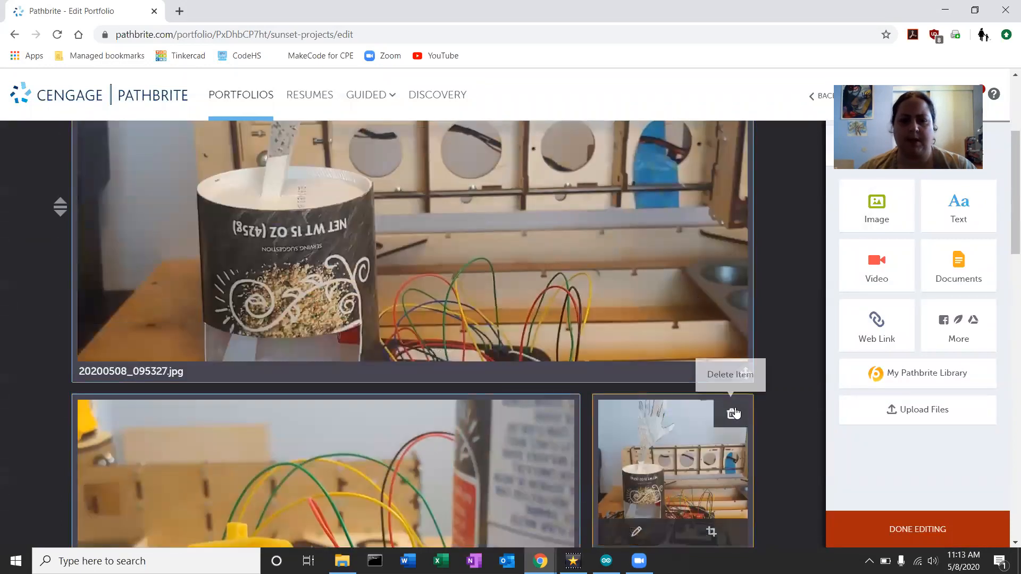
click(733, 413)
click(594, 349)
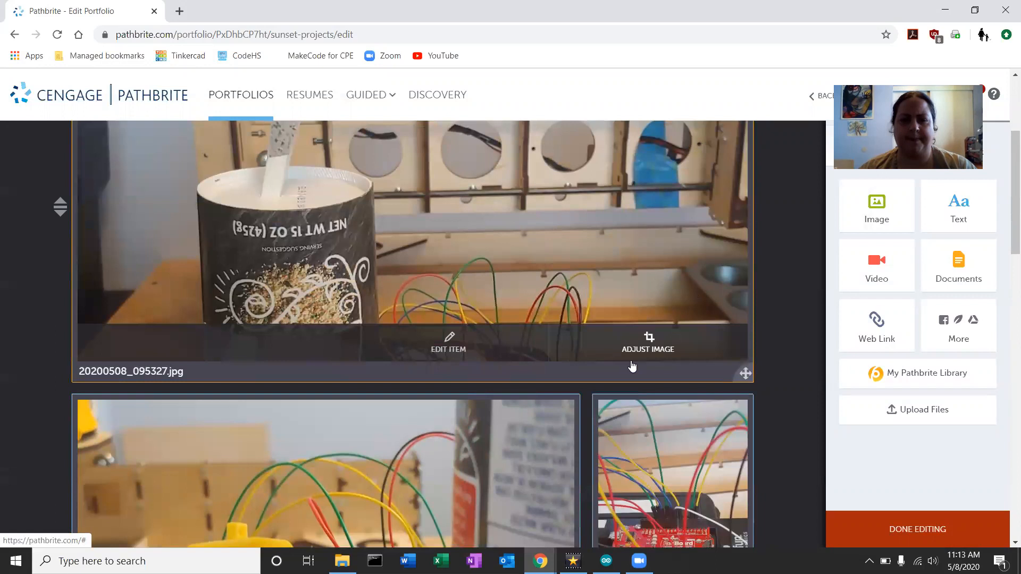
Delete the breadboard wiring photo and the toothpaste-box photo below 20200508_095327.jpg from the portfolio
scroll(735, 348, down, 1)
click(732, 348)
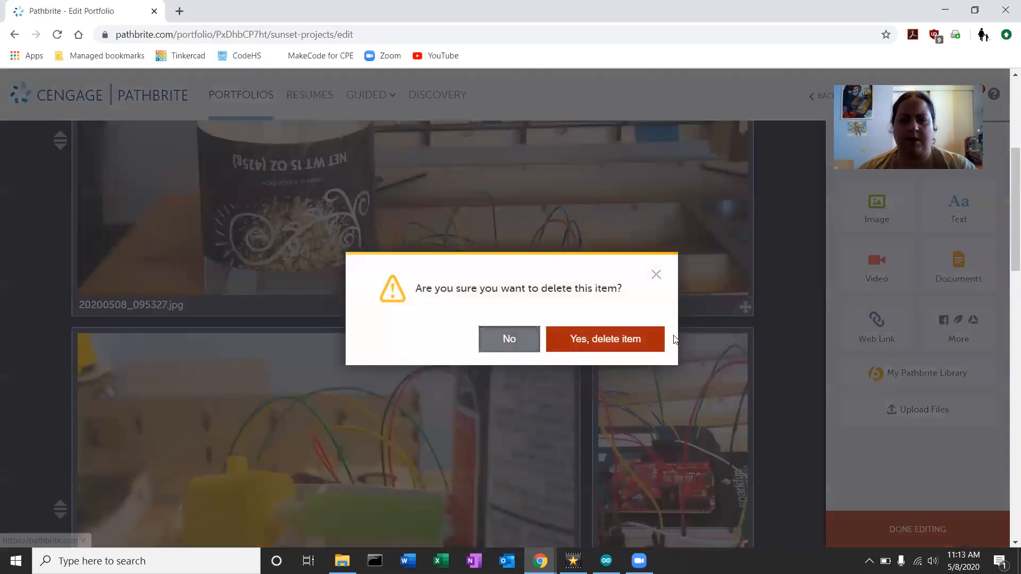
click(588, 341)
click(731, 348)
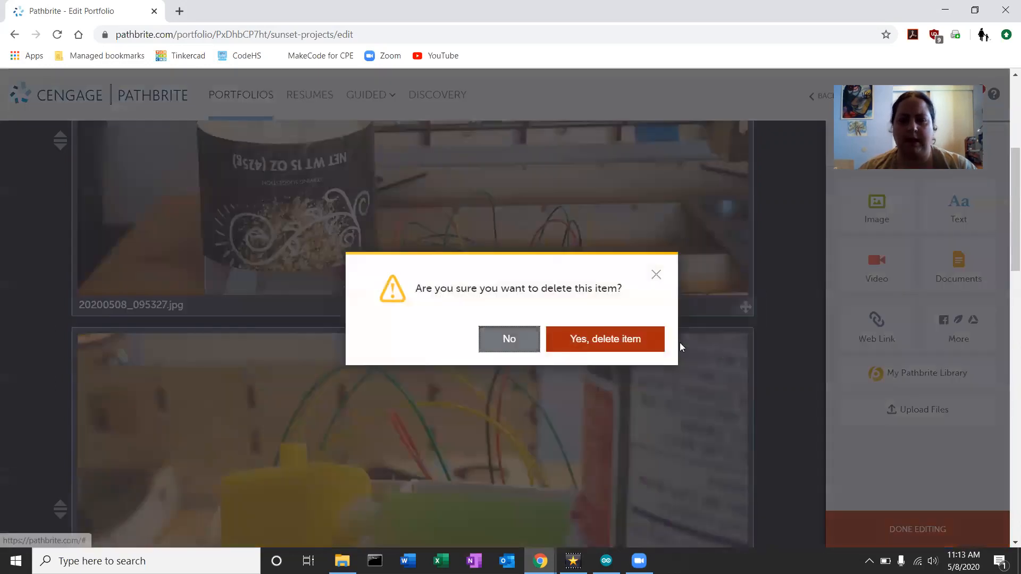
click(647, 342)
scroll(641, 342, down, 10)
scroll(627, 340, up, 10)
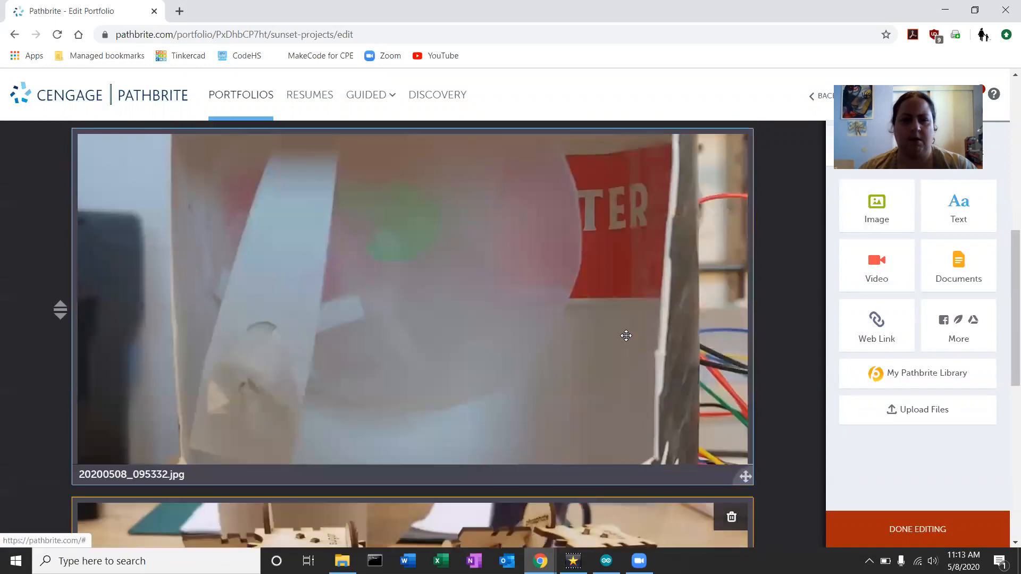
Delete the 20200508_095332.jpg image below 20200508_095327.jpg from the portfolio
click(732, 348)
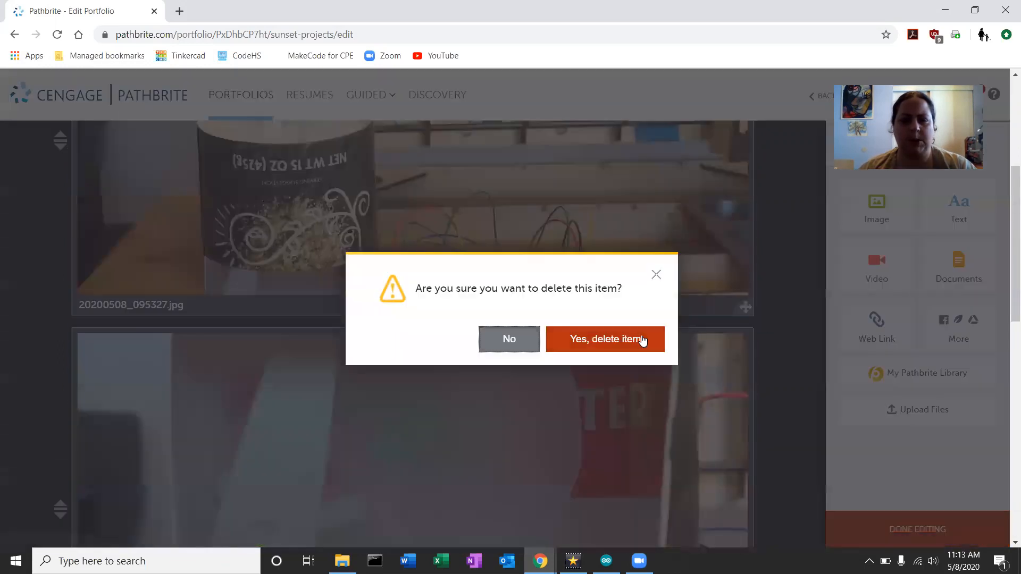
click(645, 341)
Zoom the cover image of 20200508_095327.jpg out fully so the whole photo fits the frame, and save the adjustment
scroll(514, 316, up, 5)
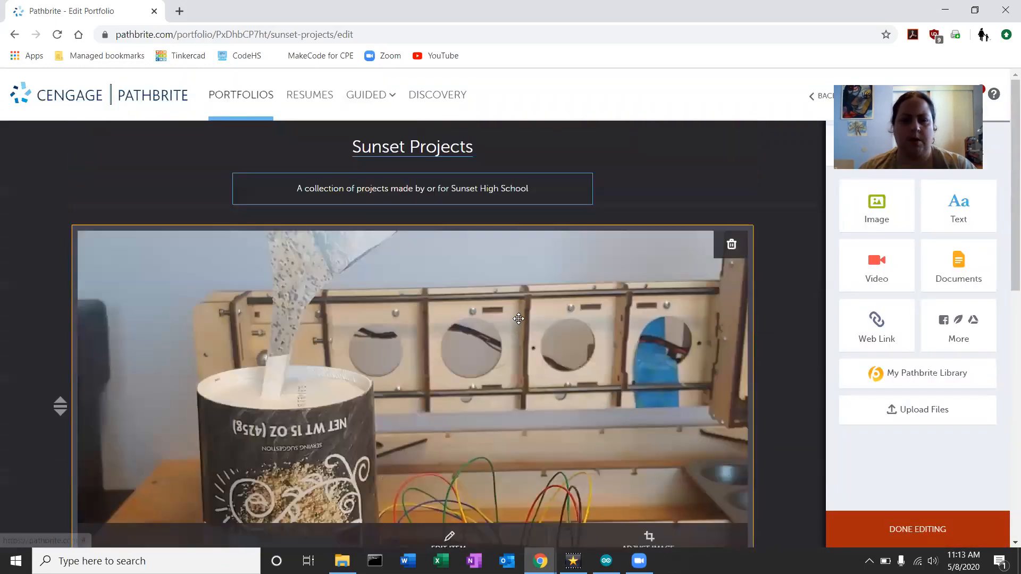
scroll(514, 314, down, 1)
click(514, 314)
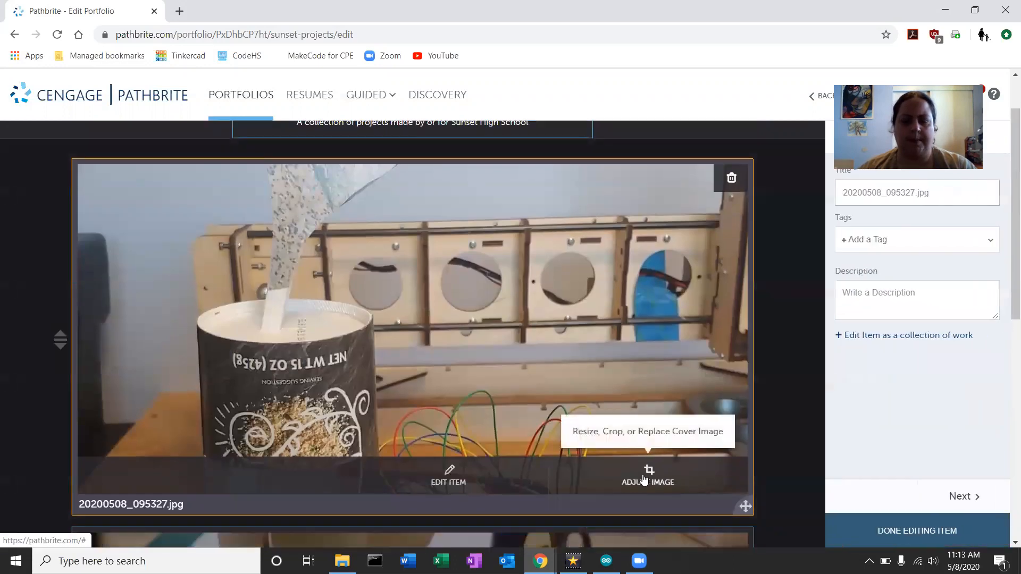
click(644, 478)
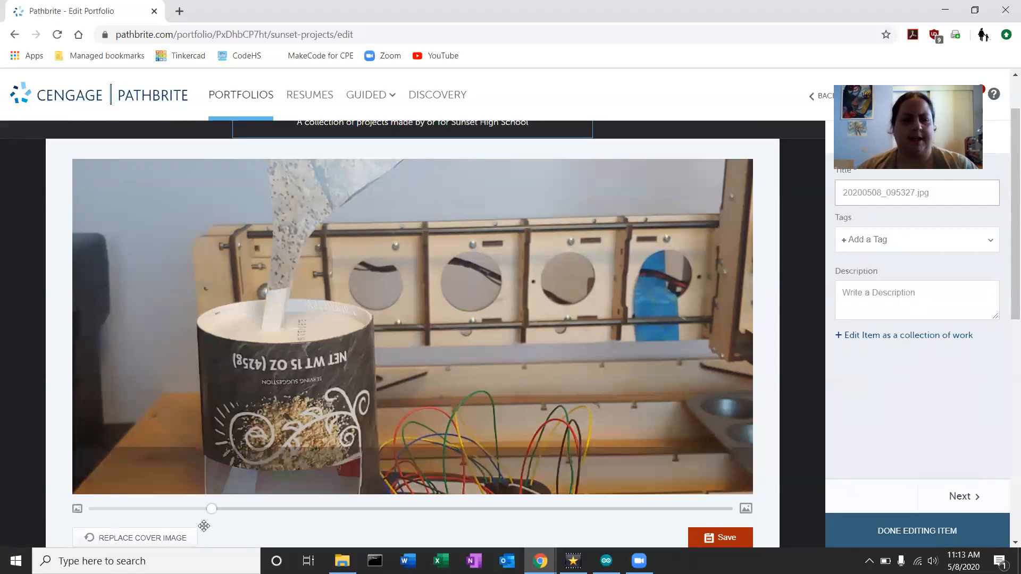
drag(211, 509, 85, 511)
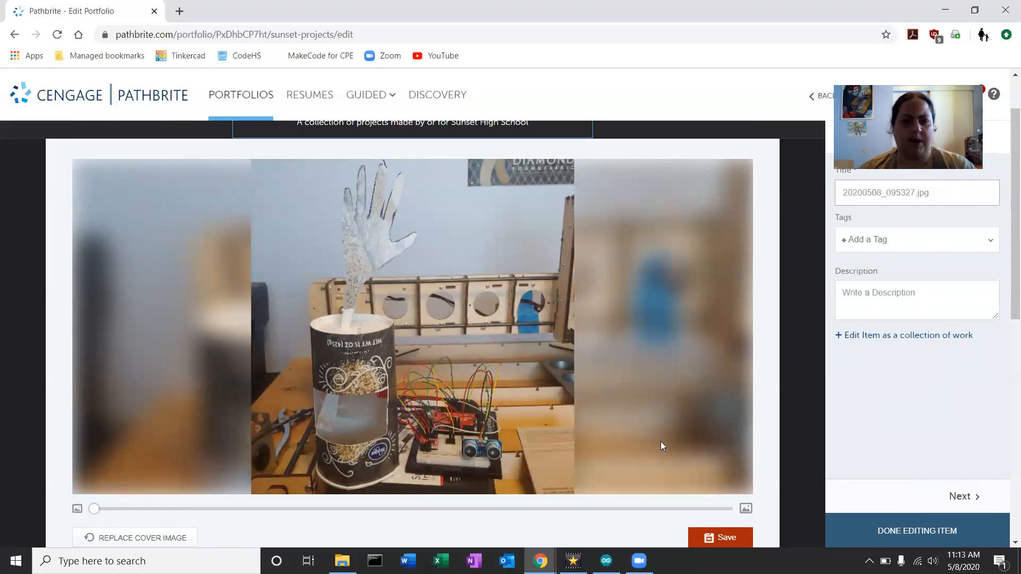
scroll(813, 461, down, 1)
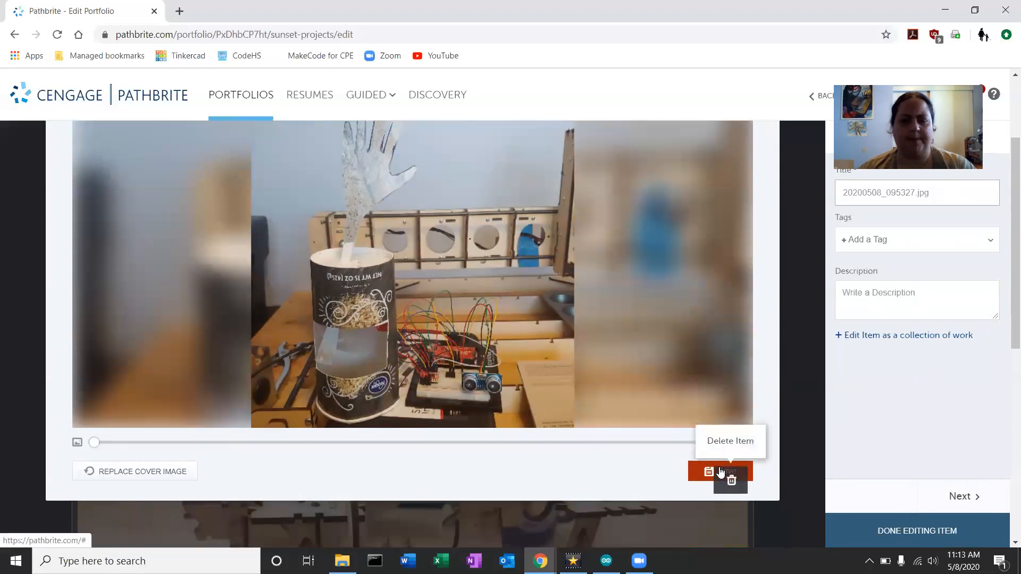
click(721, 473)
click(572, 341)
click(526, 339)
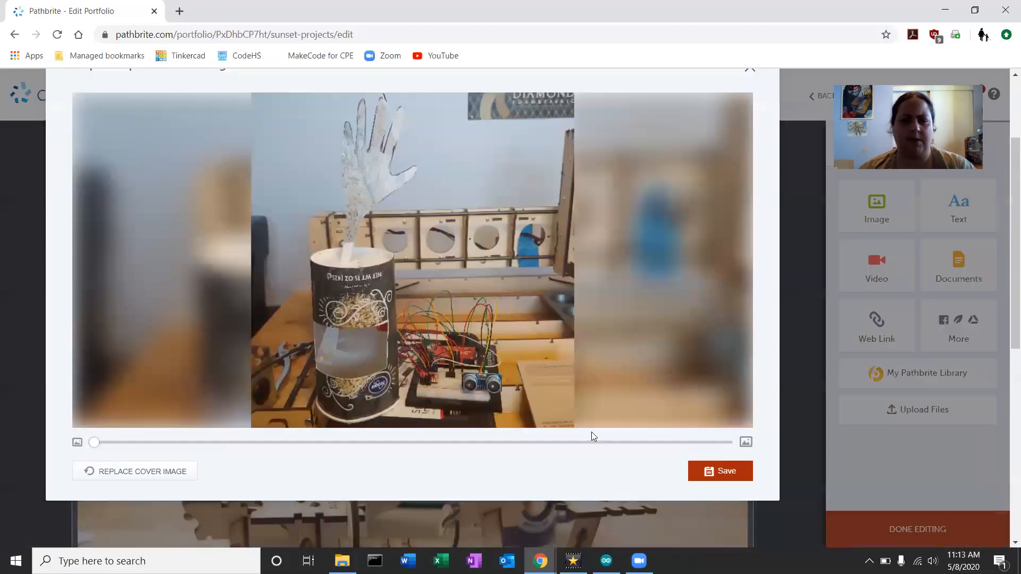
click(707, 478)
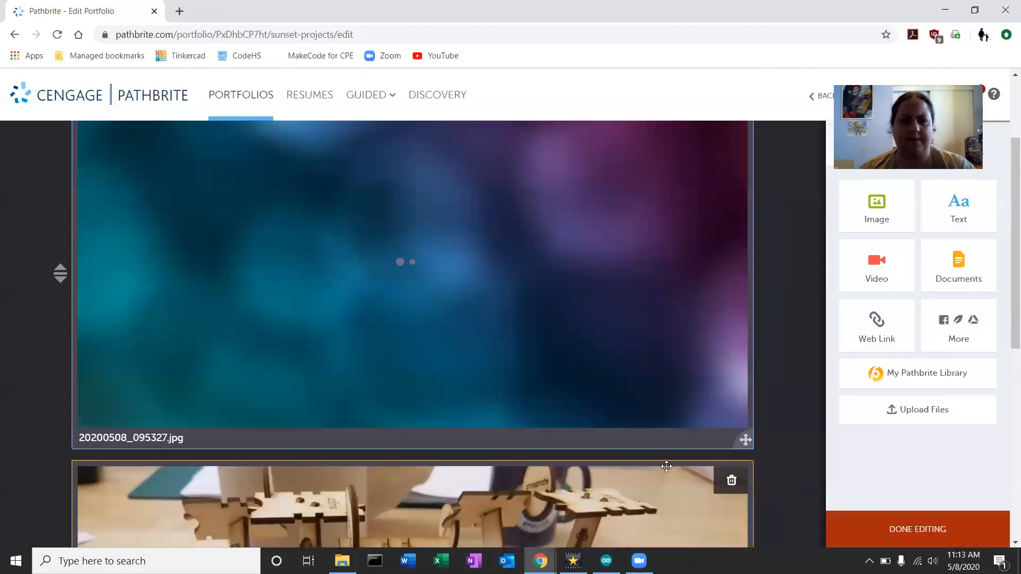
Reorder the portfolio so the DNA Model item sits above 20200508_095327.jpg
scroll(64, 420, down, 5)
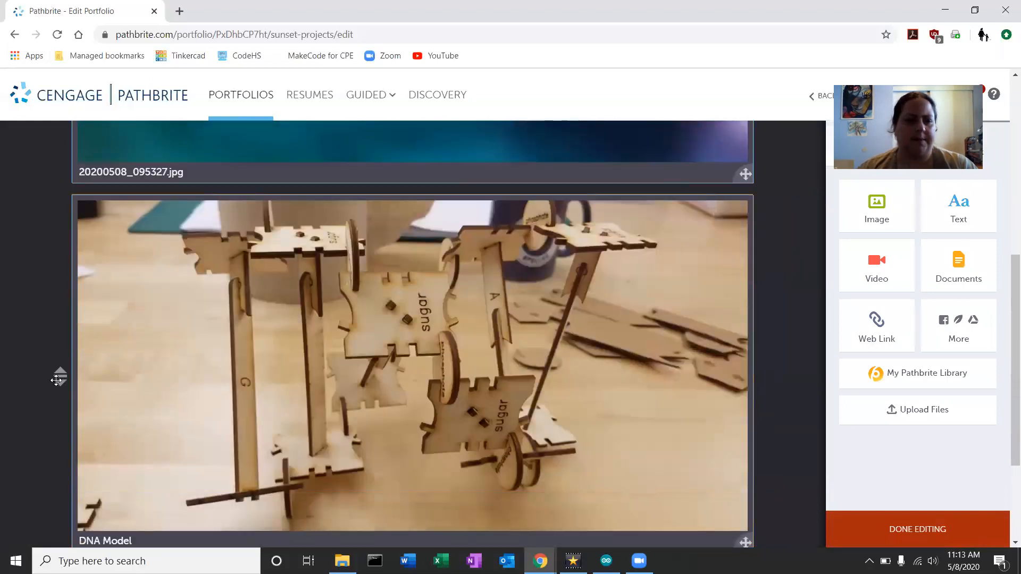
drag(55, 380, 16, 171)
scroll(75, 334, down, 6)
scroll(83, 343, up, 1)
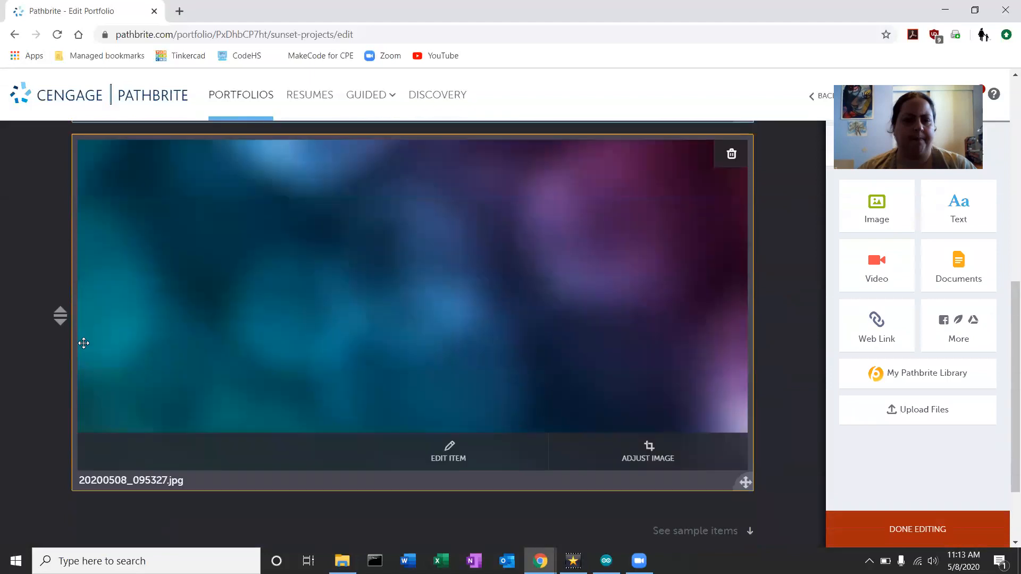
scroll(83, 343, up, 1)
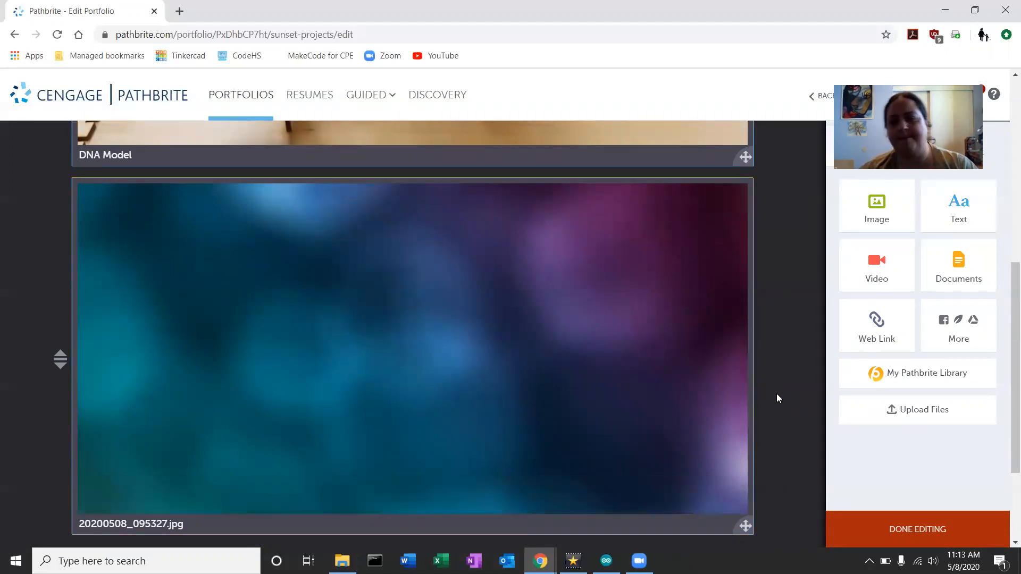
Edit the 20200508_095327.jpg item and change its title to "Waving Automaton from Recycling Bin"
scroll(784, 410, up, 8)
scroll(784, 413, down, 10)
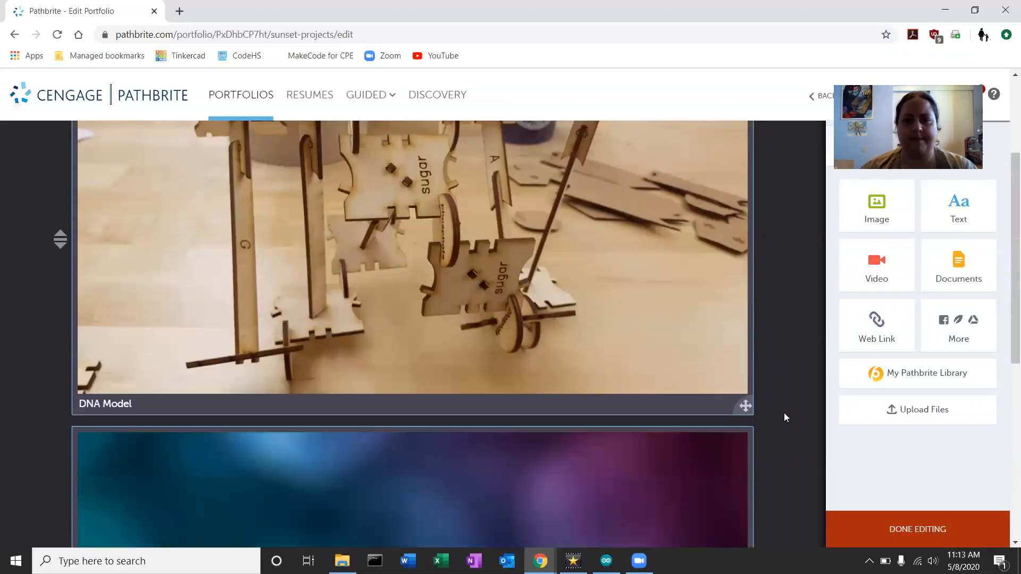
scroll(784, 413, up, 6)
scroll(783, 412, down, 5)
scroll(783, 417, down, 2)
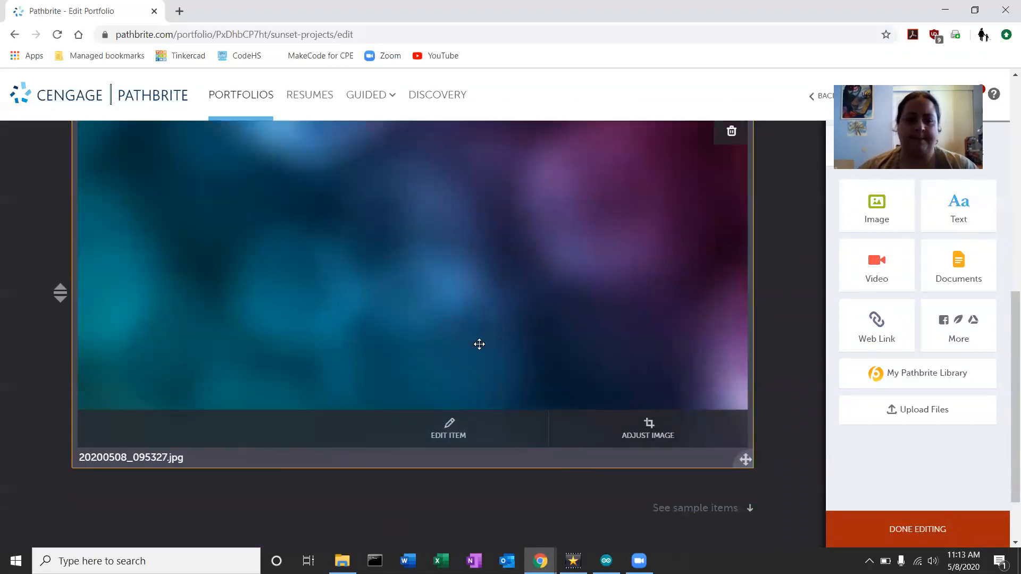
click(449, 435)
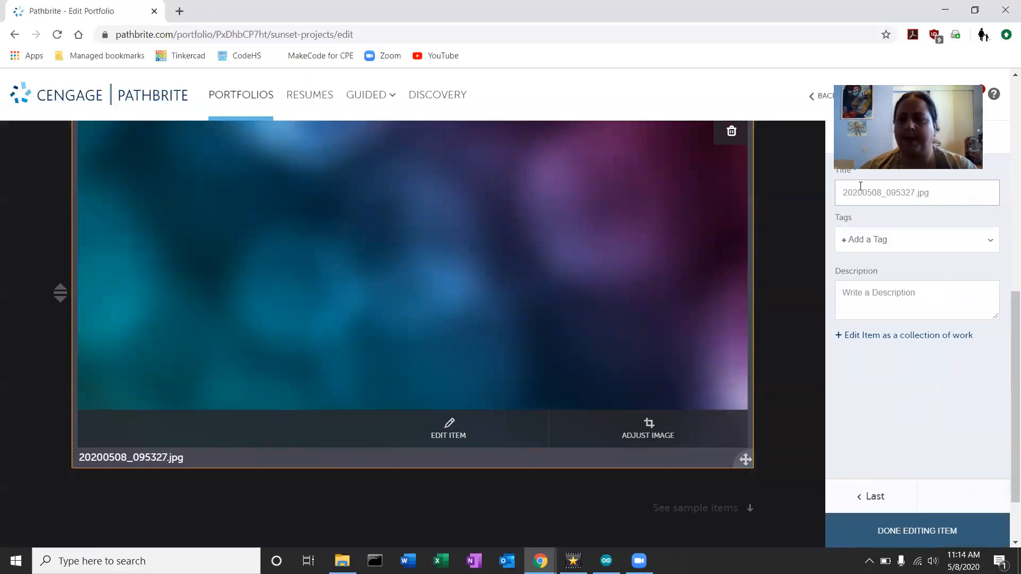
click(937, 197)
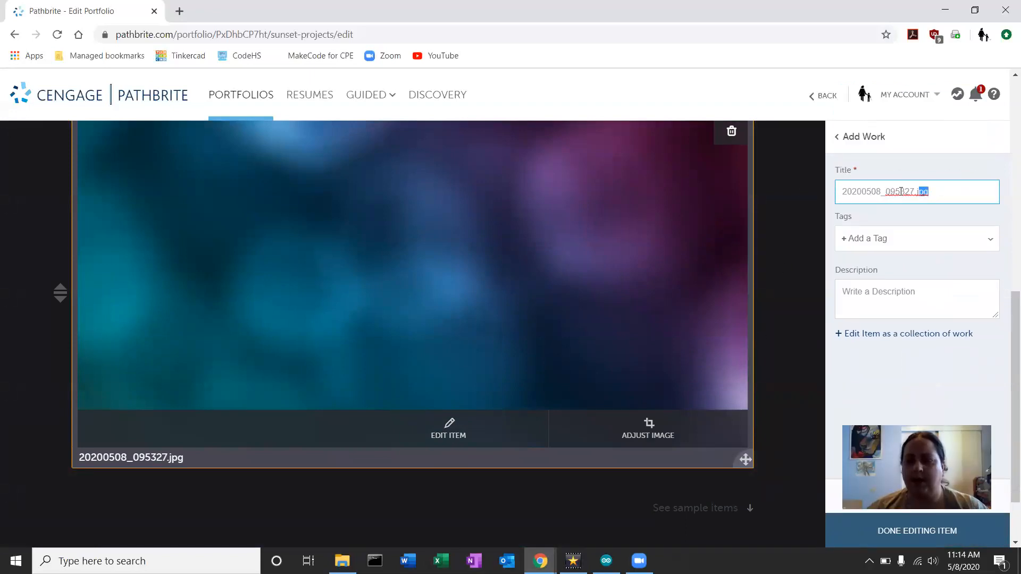
drag(901, 191, 774, 194)
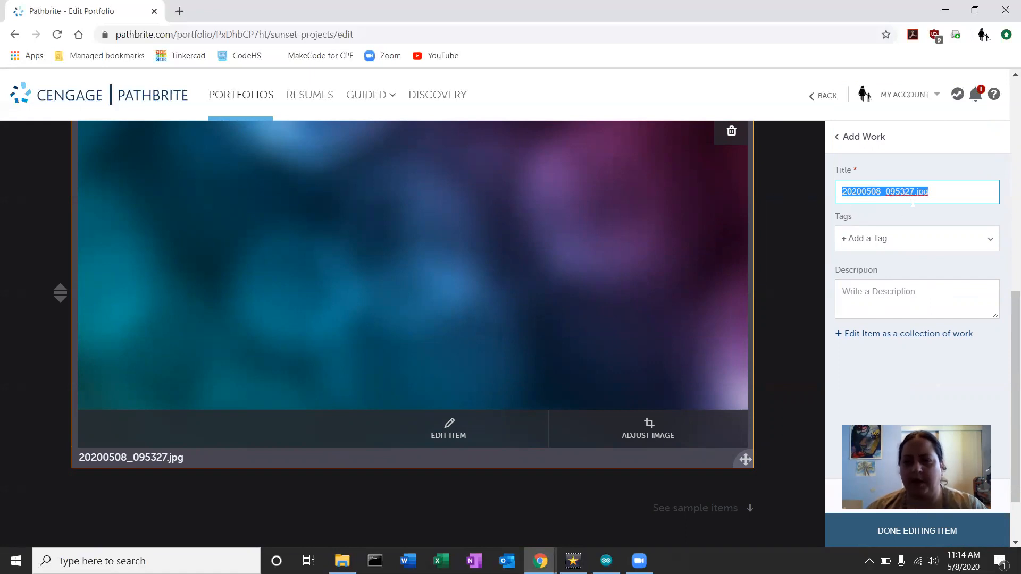
text(W)
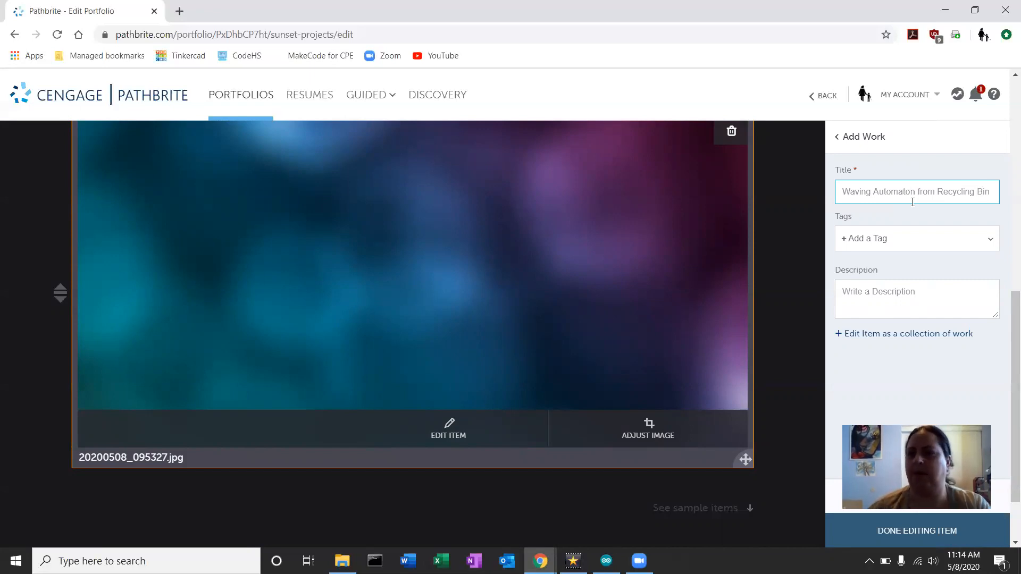
Add the existing Education and Reflection tags to the Waving Automaton item
click(910, 243)
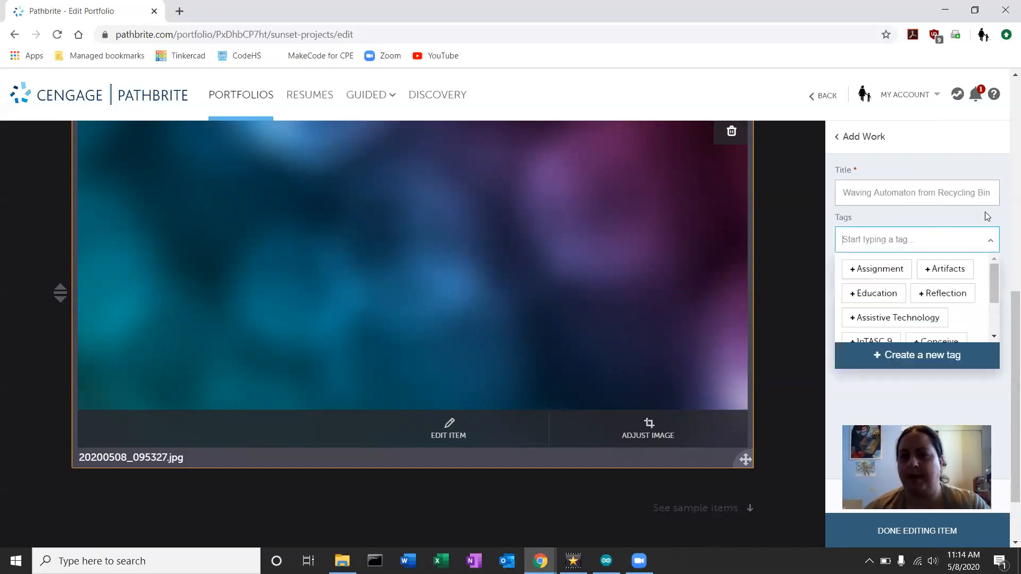
click(880, 298)
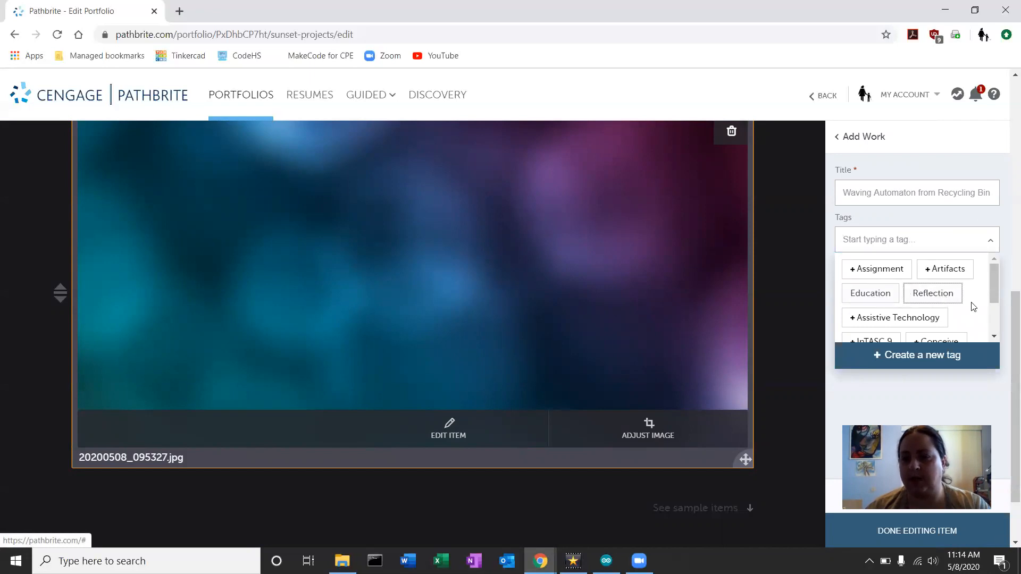
scroll(973, 307, down, 2)
scroll(972, 314, down, 1)
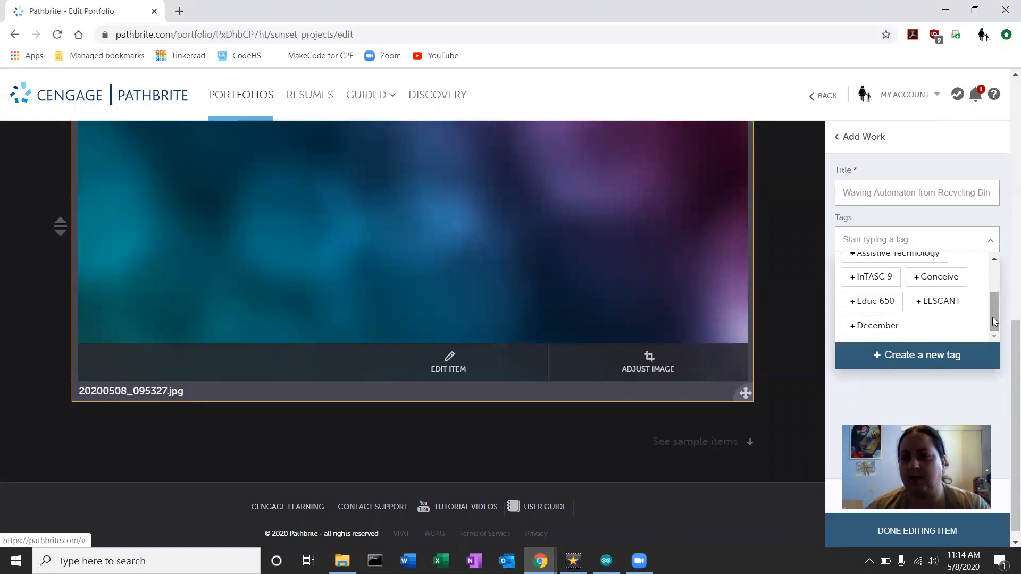
drag(992, 317, 992, 282)
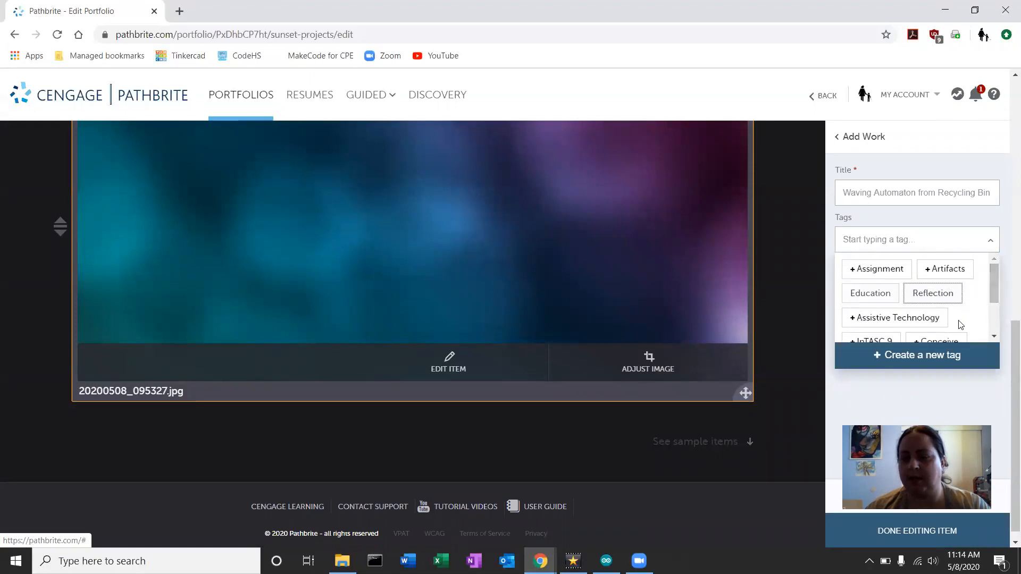
Create and save a new tag named "Automaton" for the item
click(909, 357)
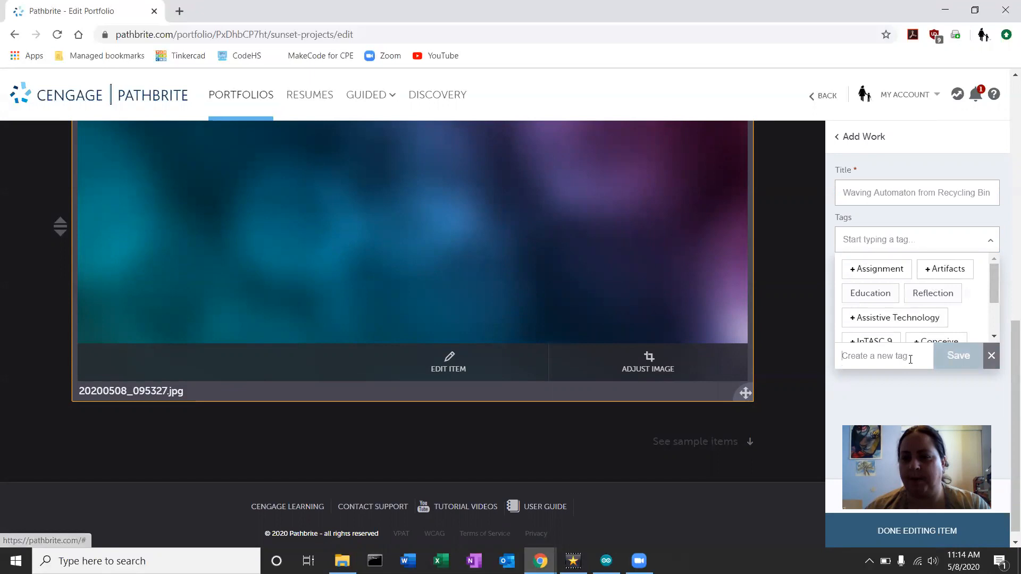
text(Automaton)
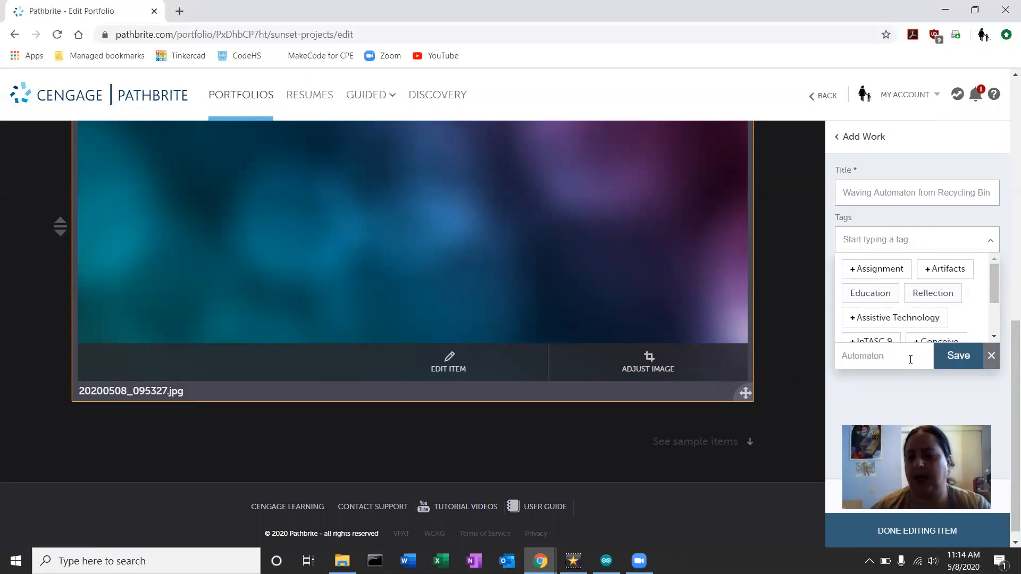
click(946, 366)
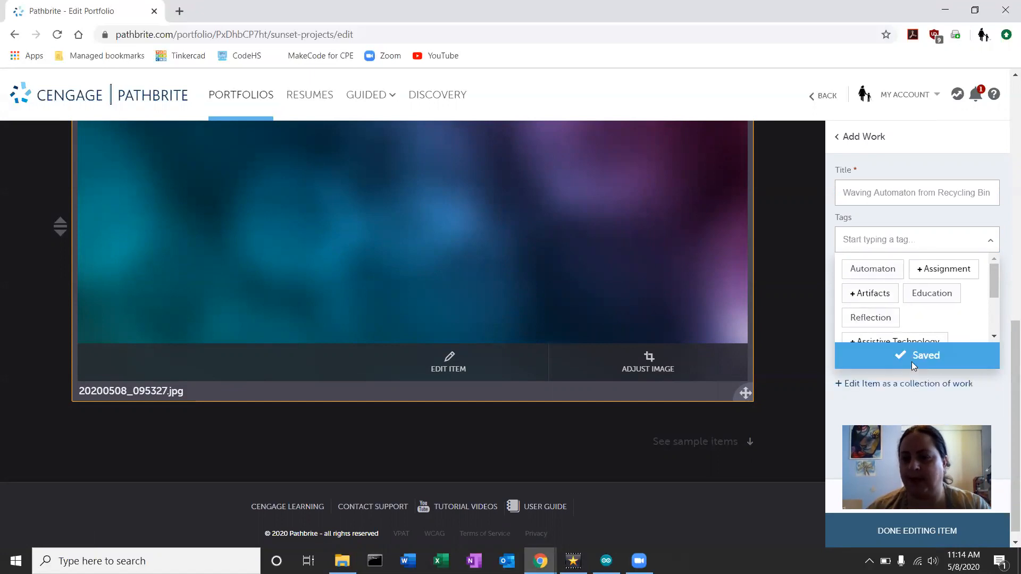
Create and save another new tag named "Arduino" for the item, and close the tag list
scroll(910, 336, down, 3)
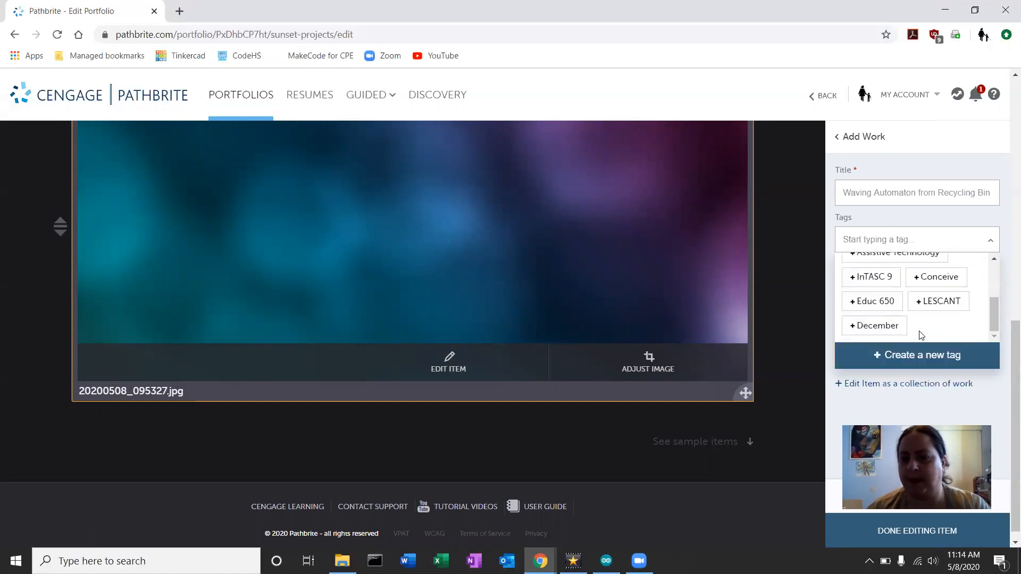
click(919, 362)
text(ard)
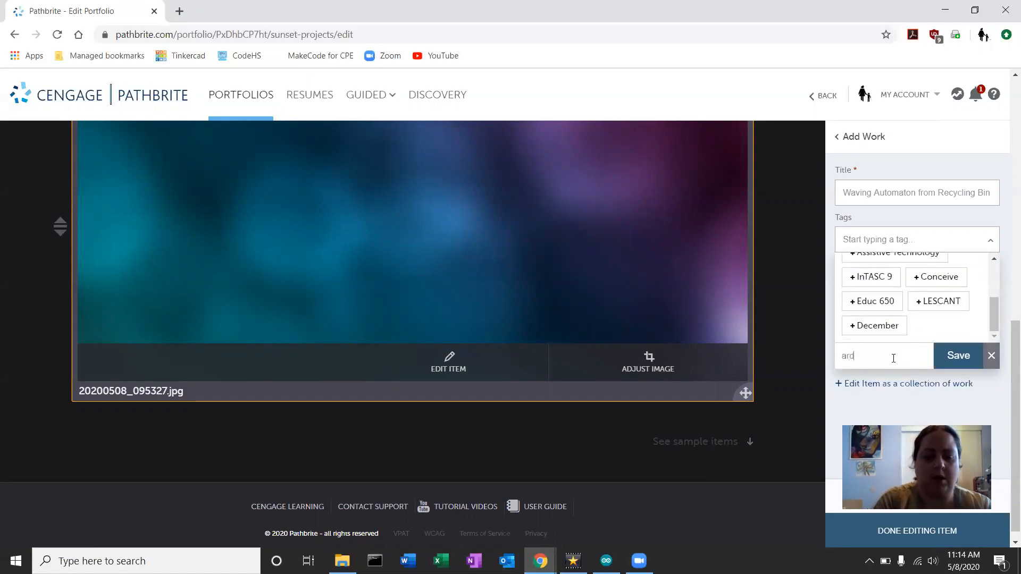
text(uino)
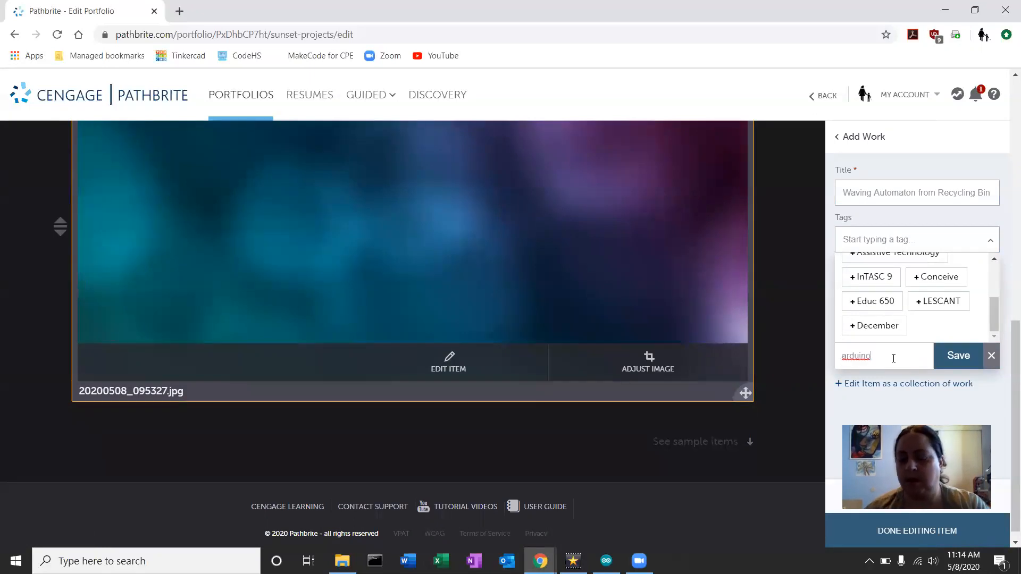
key(Left)
key(Left)
key(Left)
key(Left)
key(Left)
key(Left)
text(\)
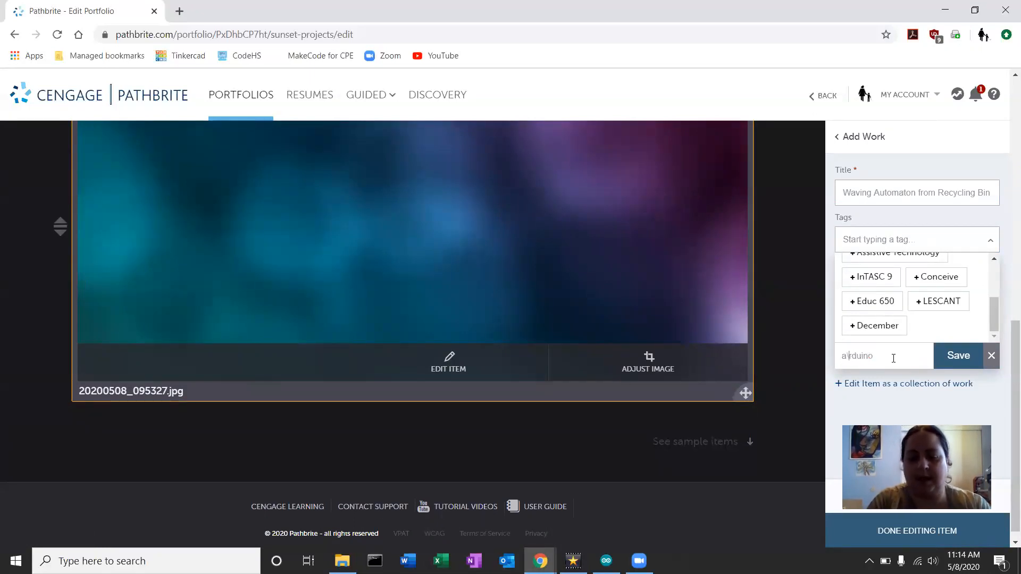
key(BackSpace)
text(A)
click(955, 356)
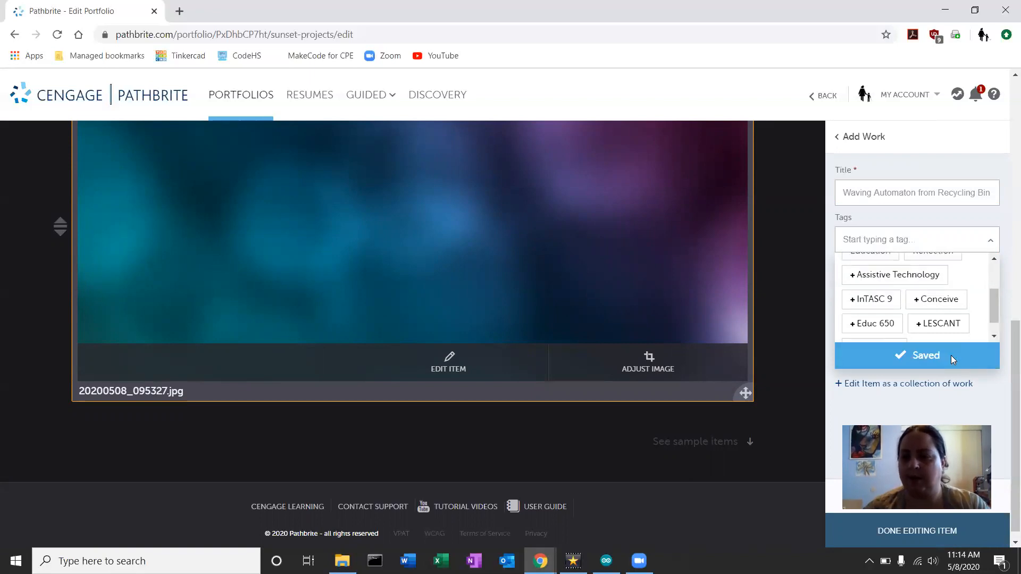
click(973, 408)
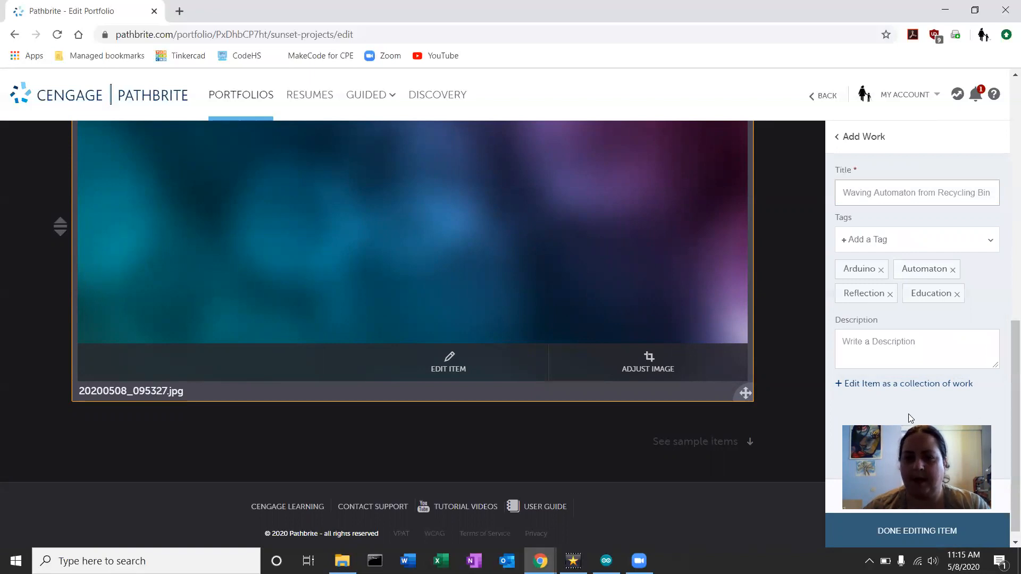
Finish editing the item to apply its new title and tags
scroll(884, 298, up, 10)
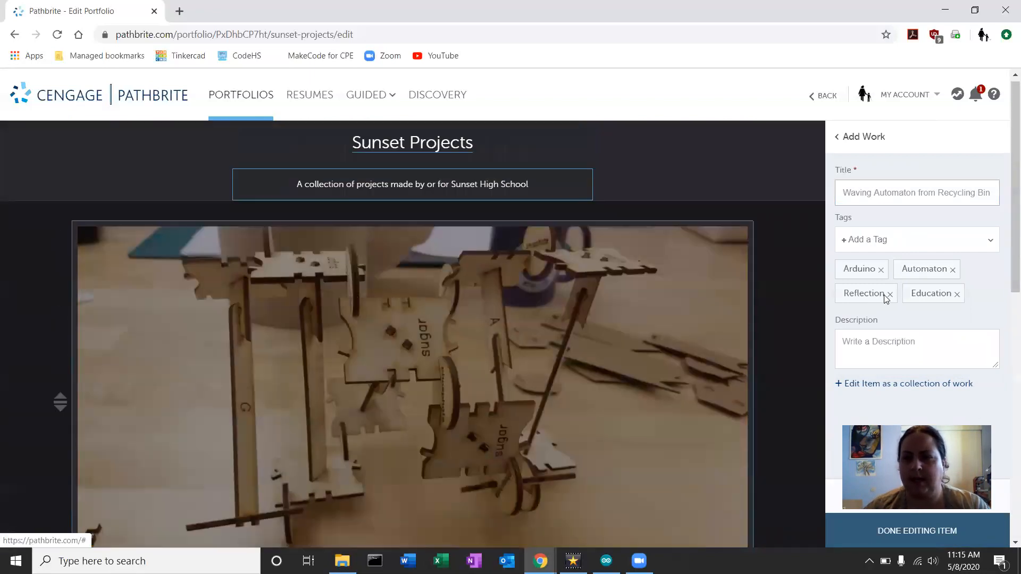
scroll(885, 298, down, 10)
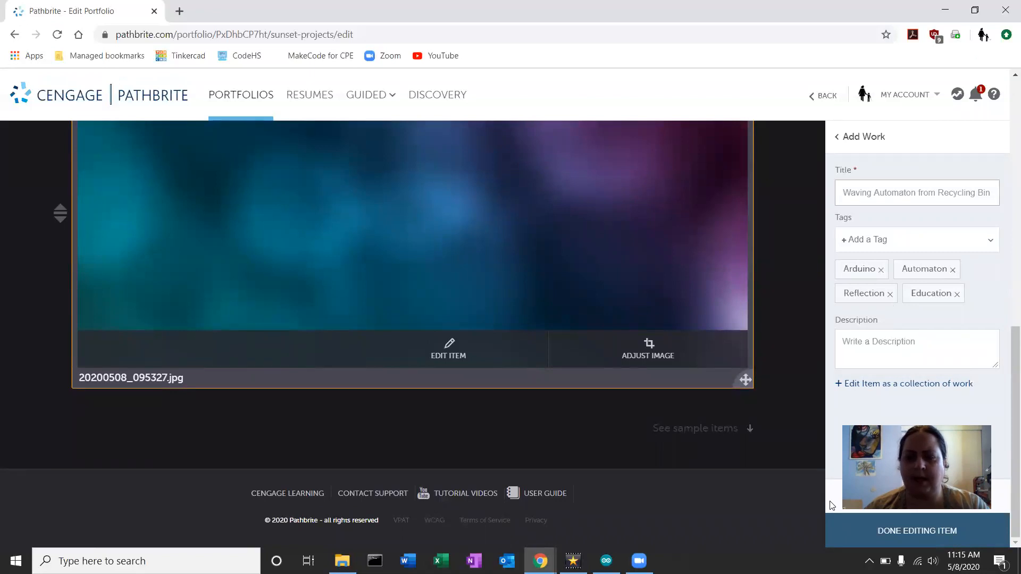
click(834, 518)
Reopen the Waving Automaton from Recycling Bin item for editing and open it as a collection of work
scroll(787, 383, up, 3)
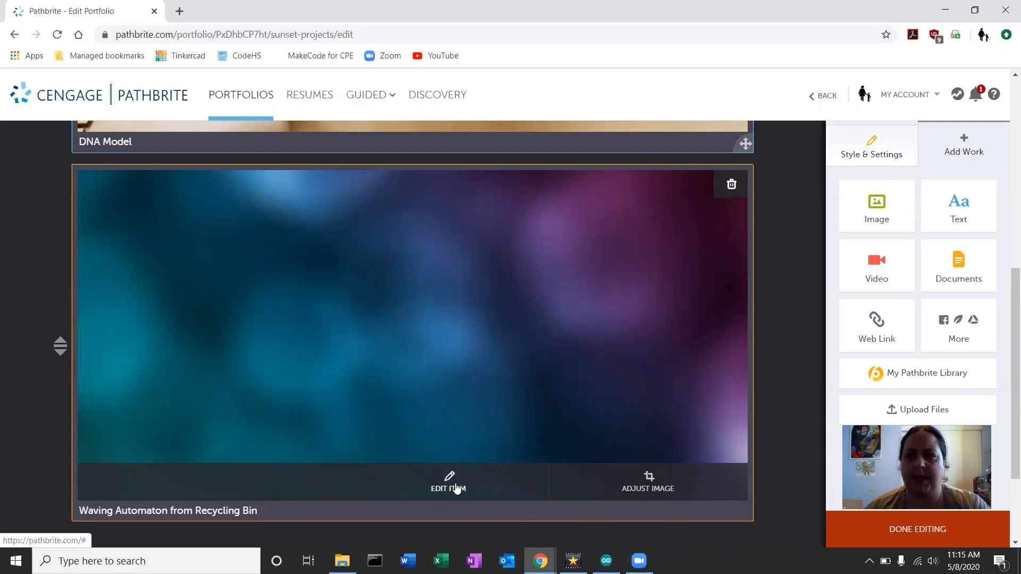
click(455, 489)
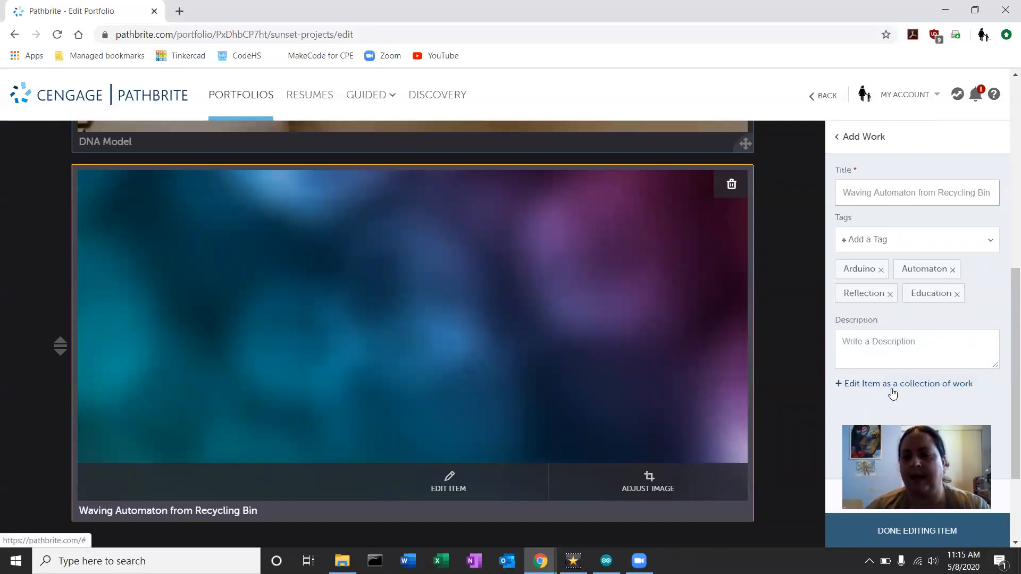
click(946, 384)
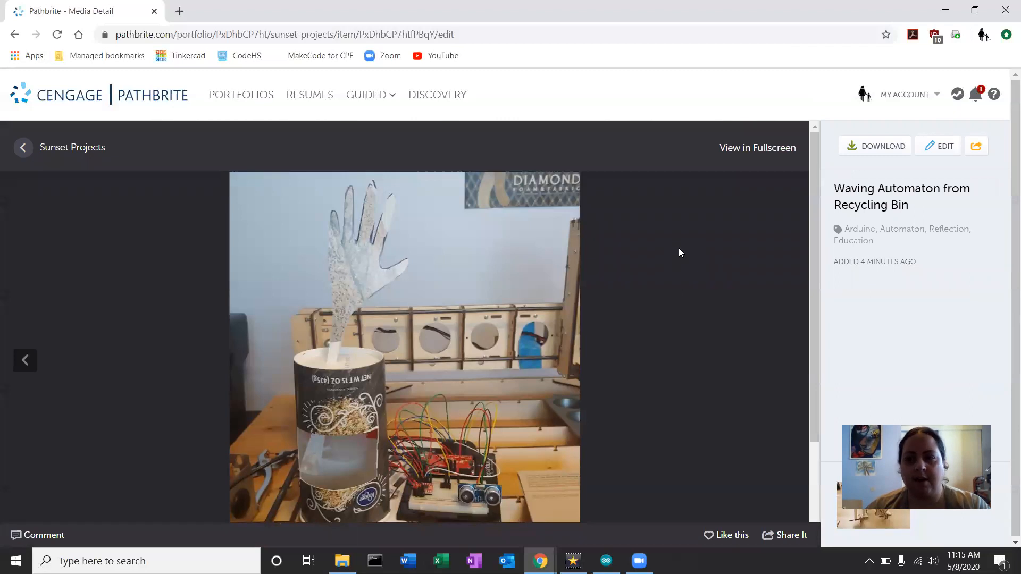
scroll(678, 248, down, 3)
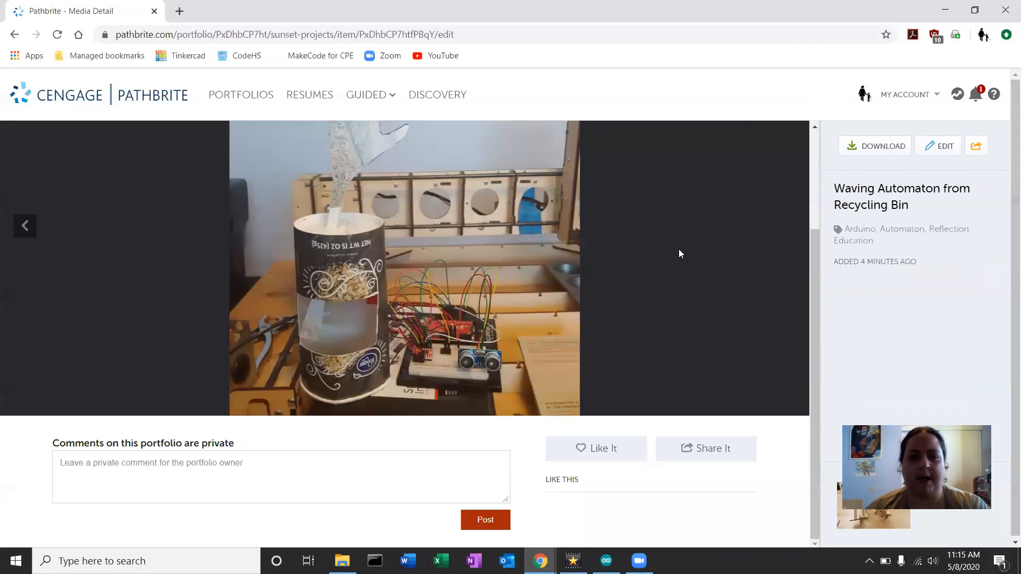
scroll(678, 250, up, 1)
scroll(679, 254, up, 2)
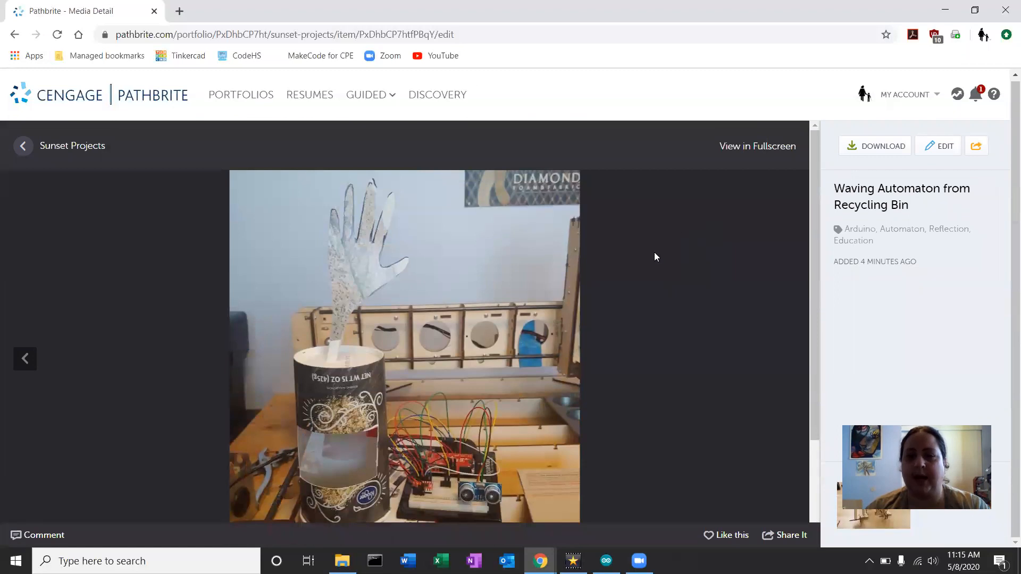
scroll(653, 274, down, 3)
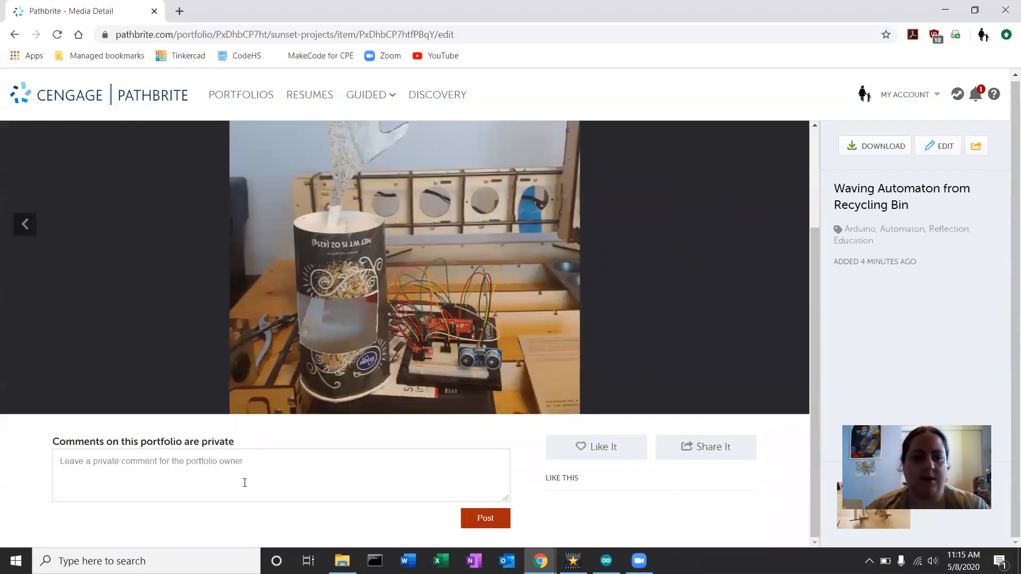
scroll(434, 427, up, 3)
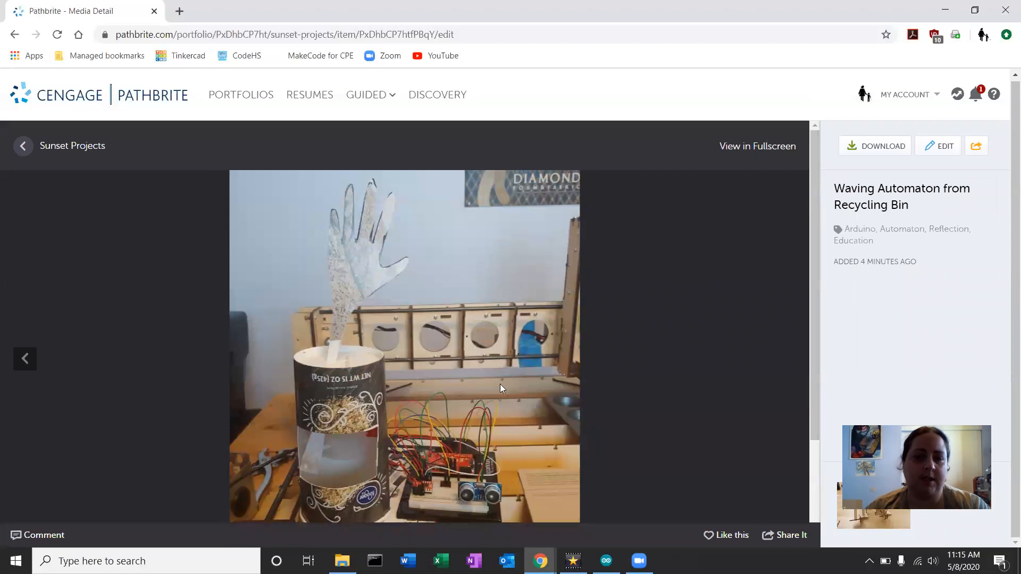
Edit the item and begin its story with "When school was moved to remote learning due to COVID 19, I needed to make a cool project"
click(940, 146)
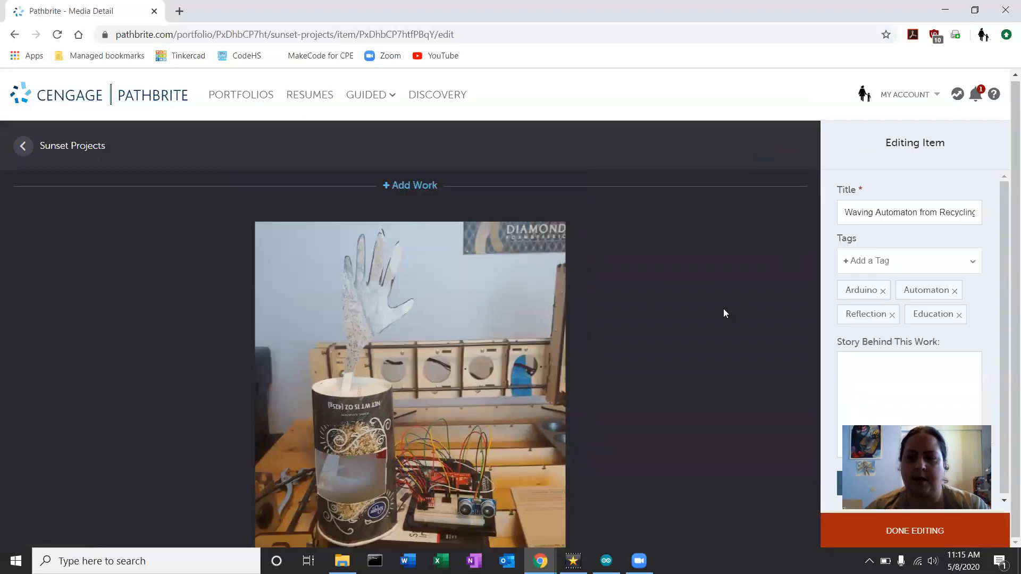
click(897, 396)
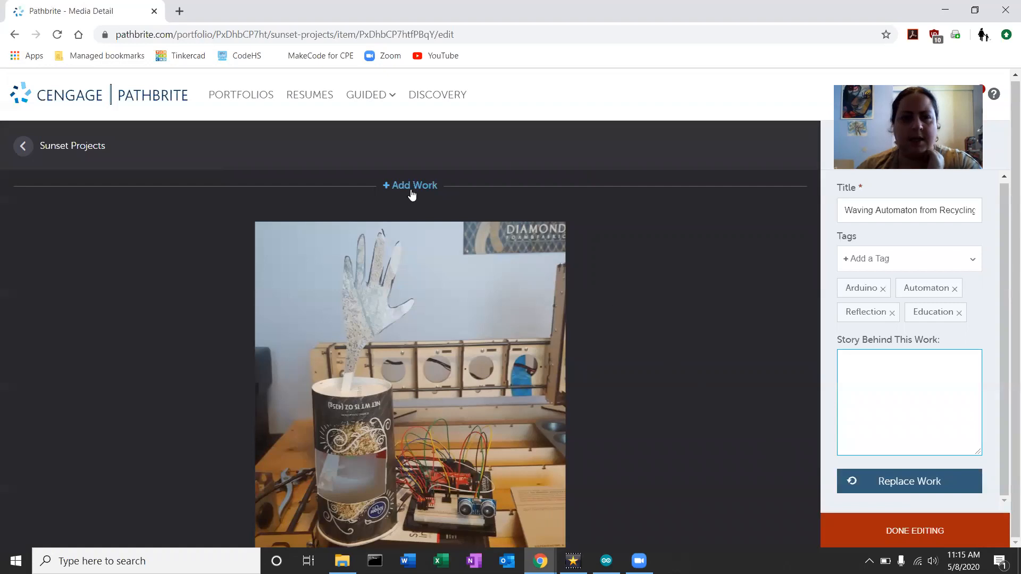
mouse_move(399, 193)
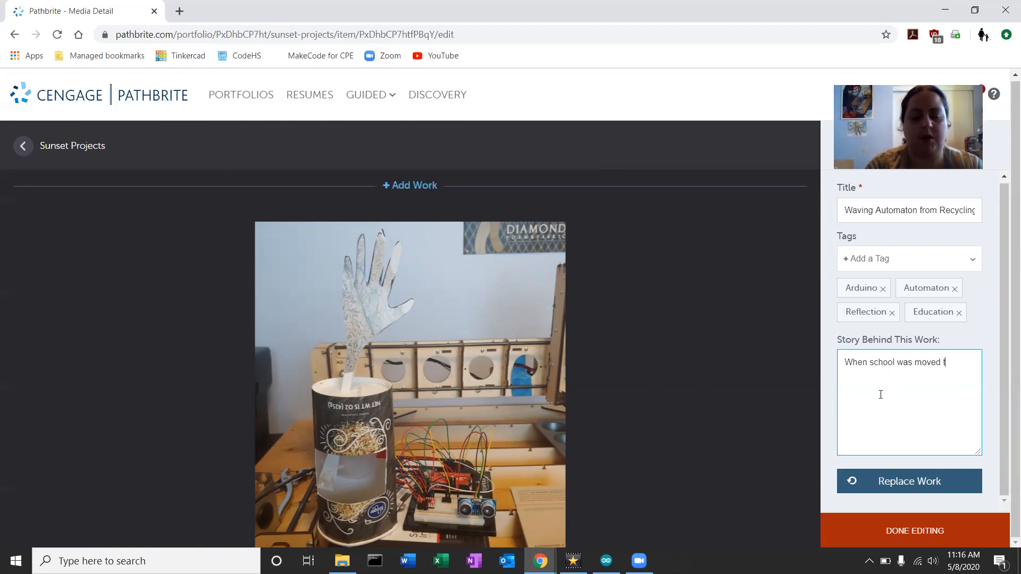
text(te learning due to C)
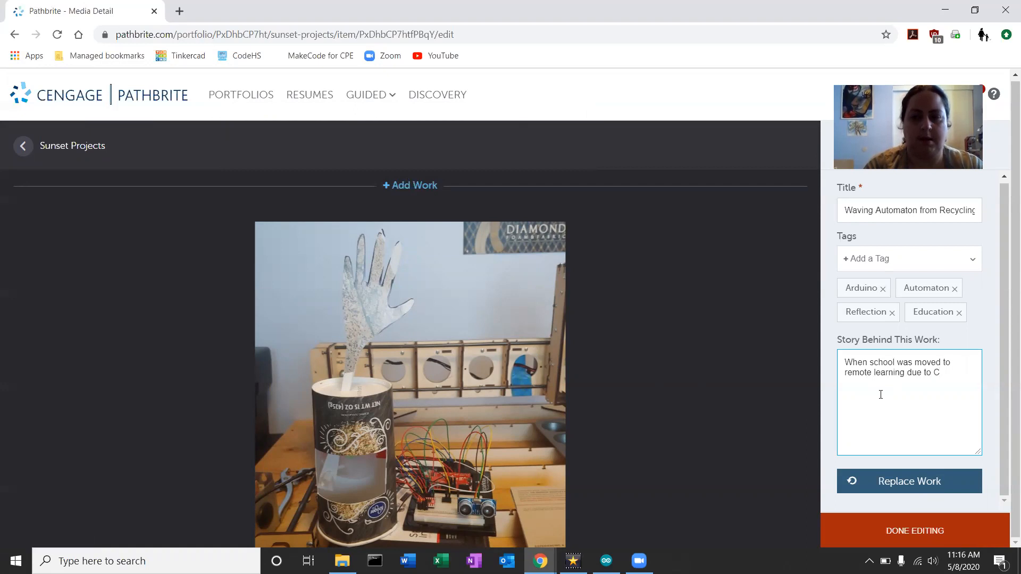
text(1)
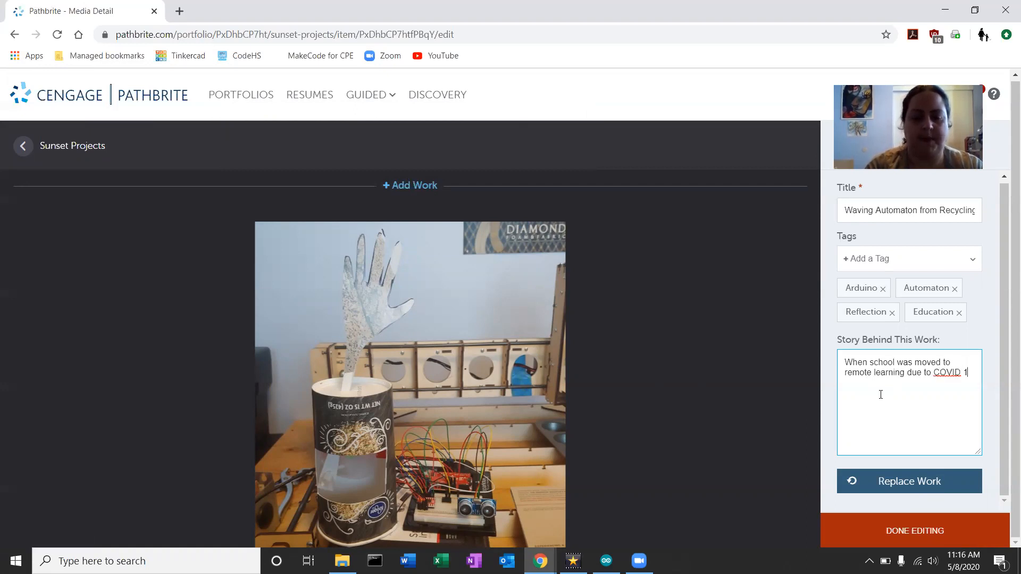
text(9, )
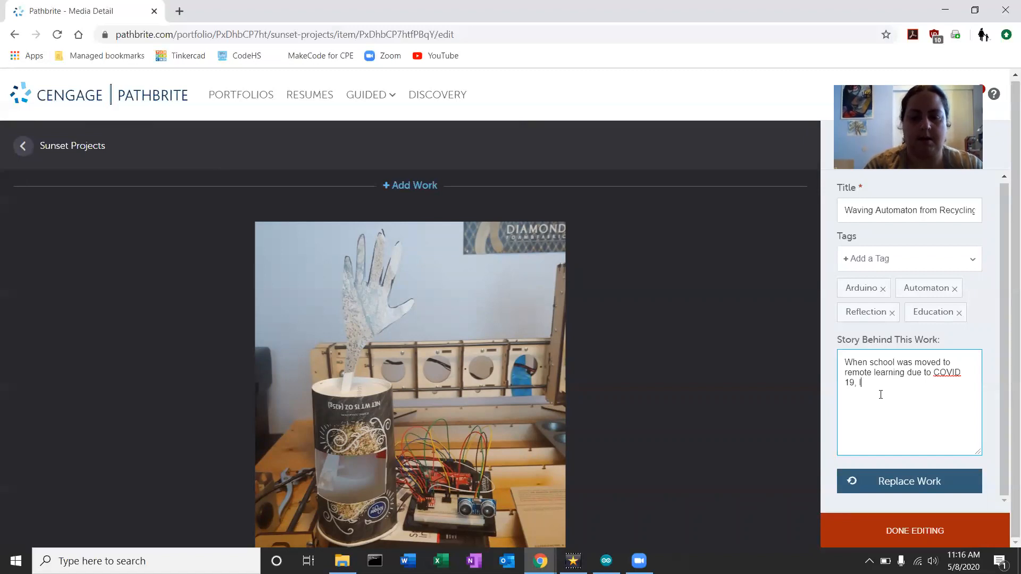
text(I needed to make a co)
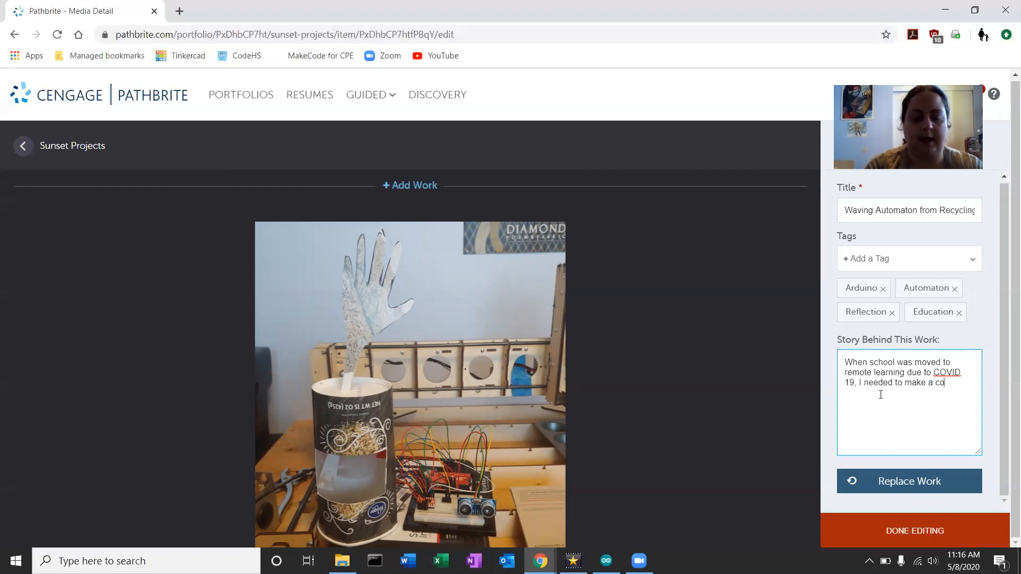
text(ol project)
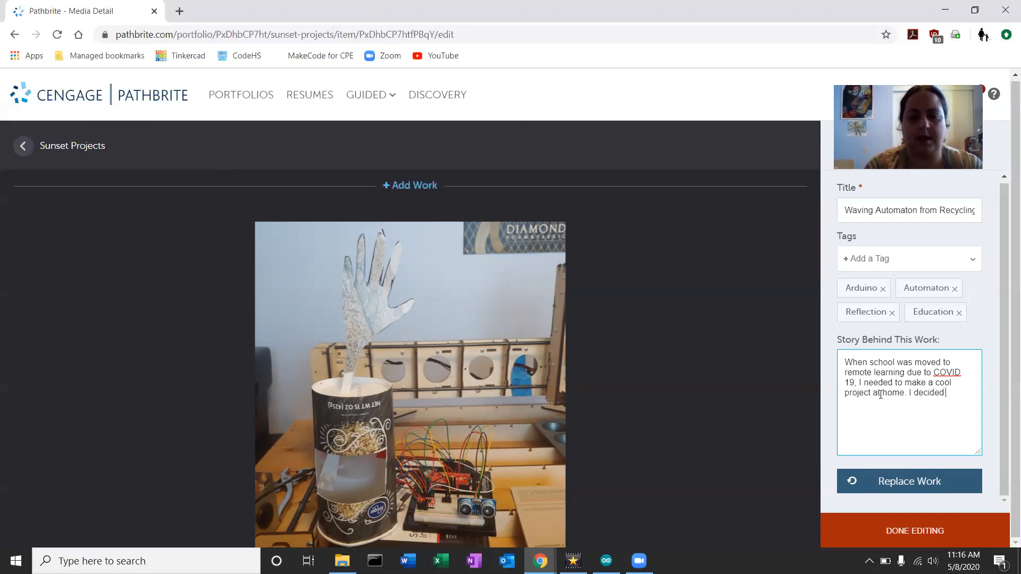
Complete the story with "at home. I decided to make a simple automaton from things easily found around the house." and finish editing
text(at home. I decided to make a simple automaton from things easily found around t)
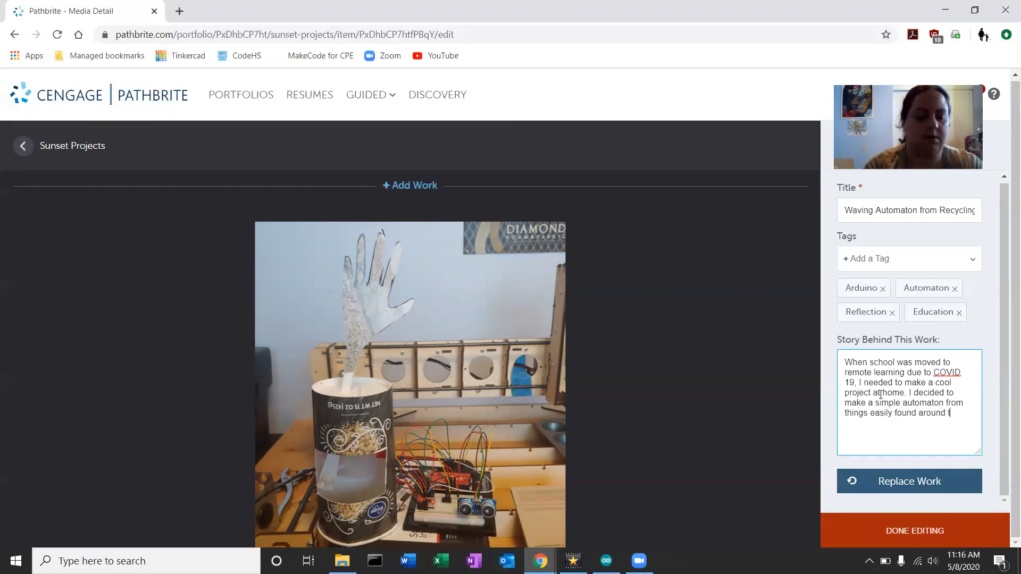
text(house.)
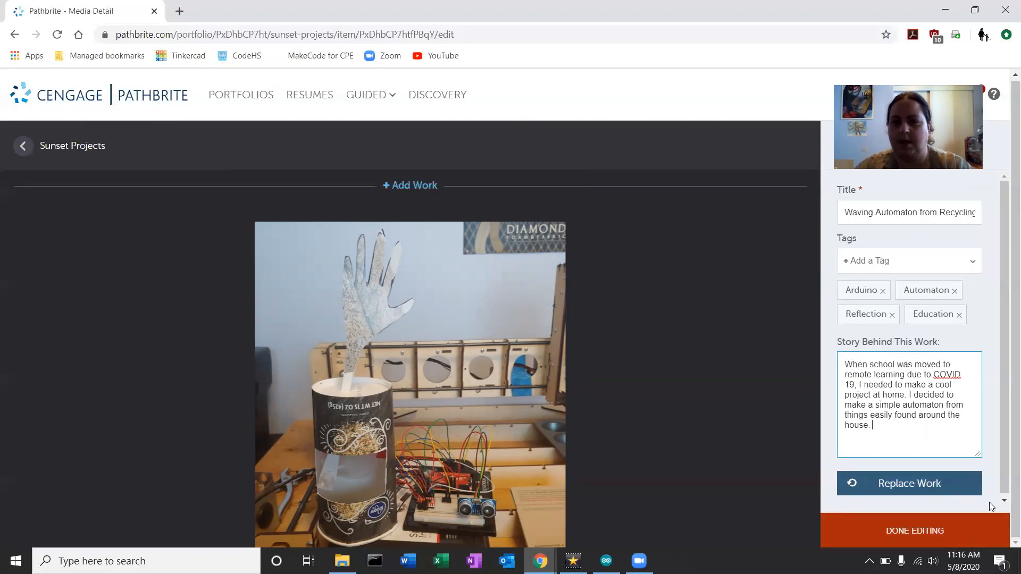
click(897, 528)
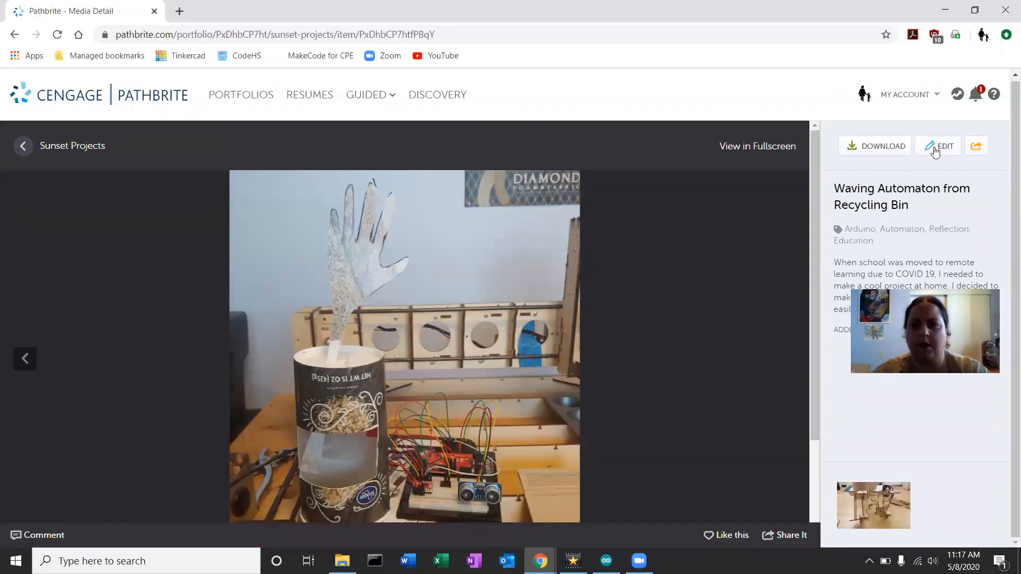
Reopen the item for editing and add the canister close-up, Arduino wiring and yellow motor photos from the library as additional work
click(940, 145)
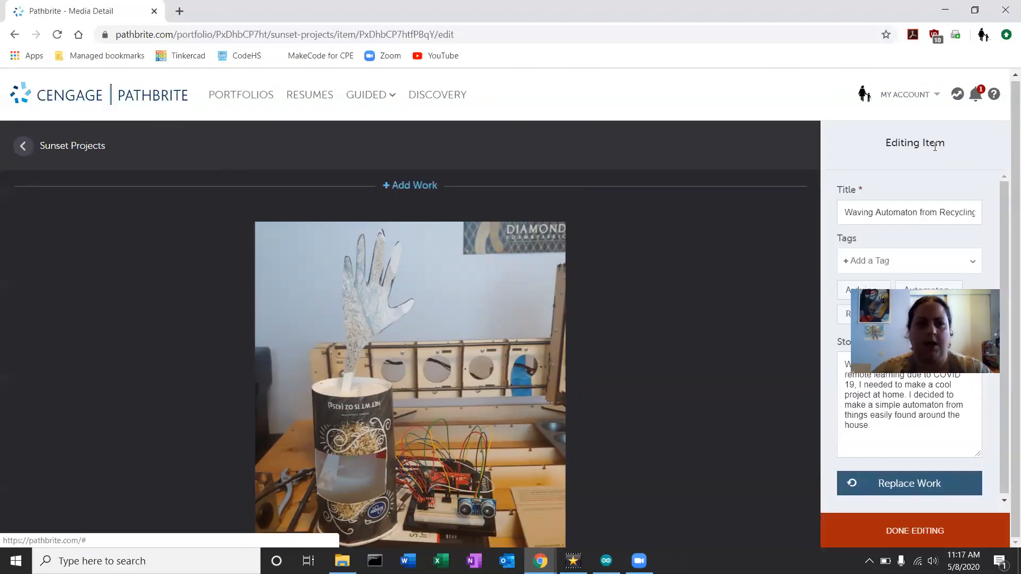
click(397, 187)
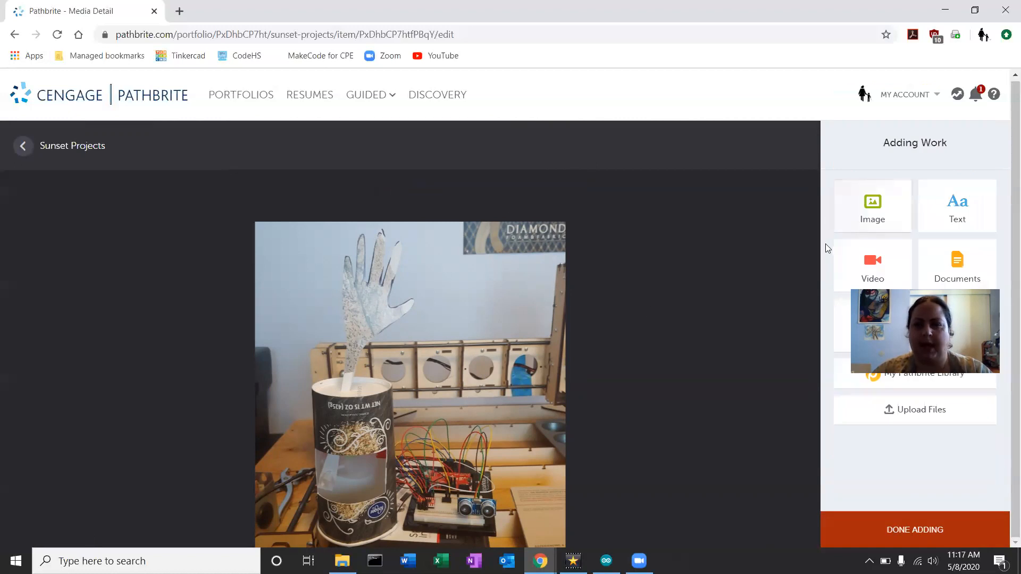
click(839, 222)
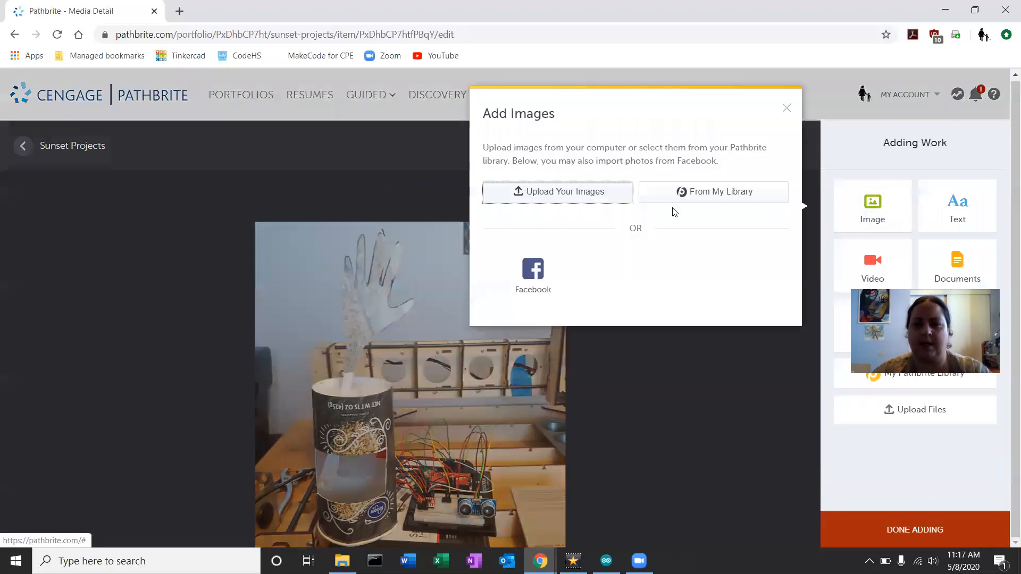
click(713, 199)
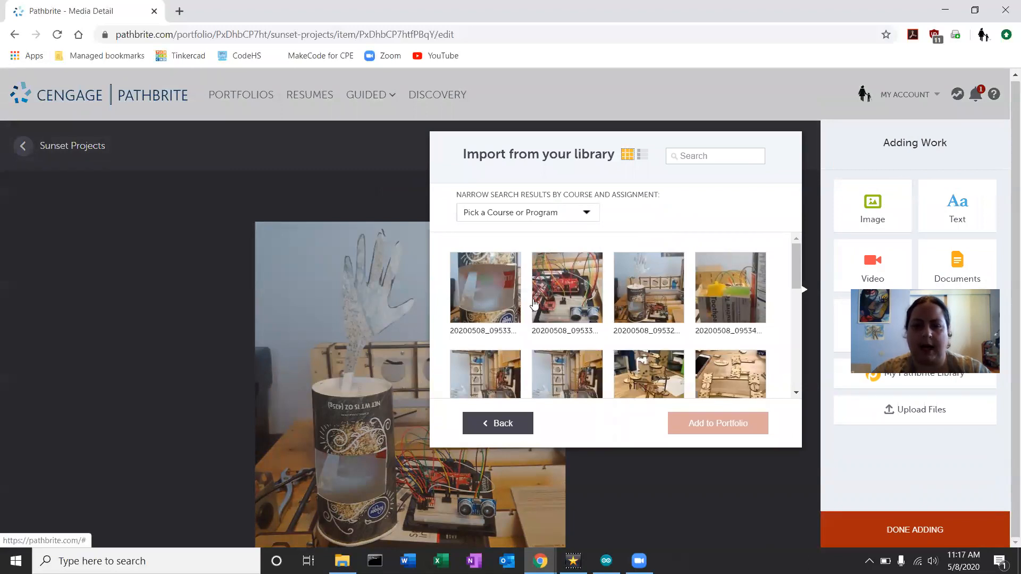
click(499, 303)
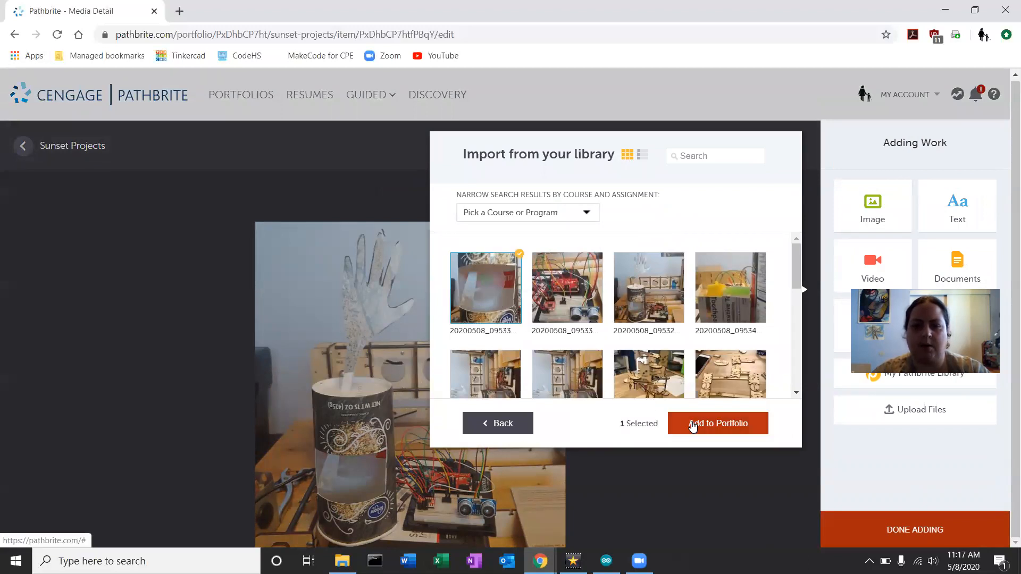
click(557, 312)
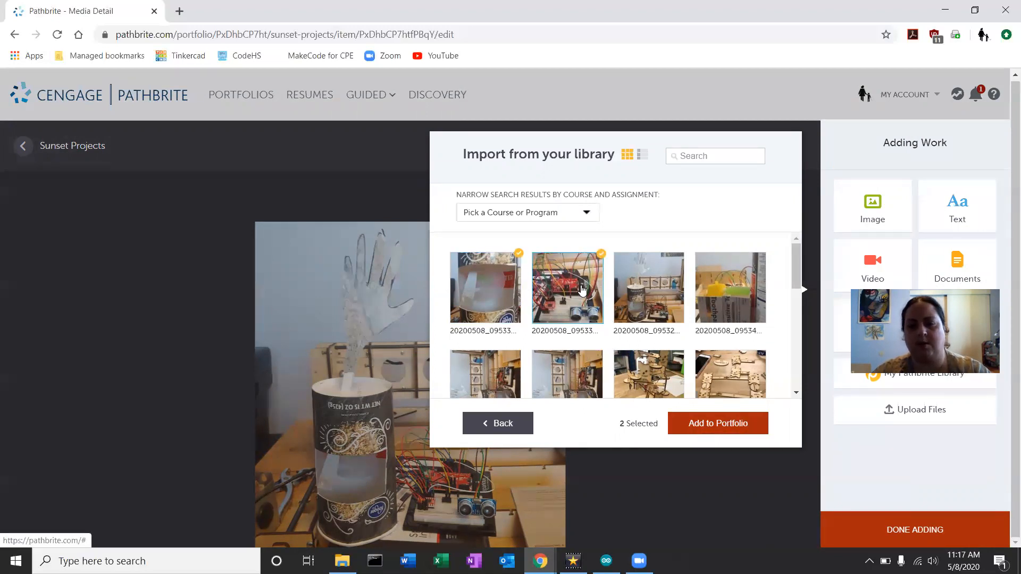
click(710, 299)
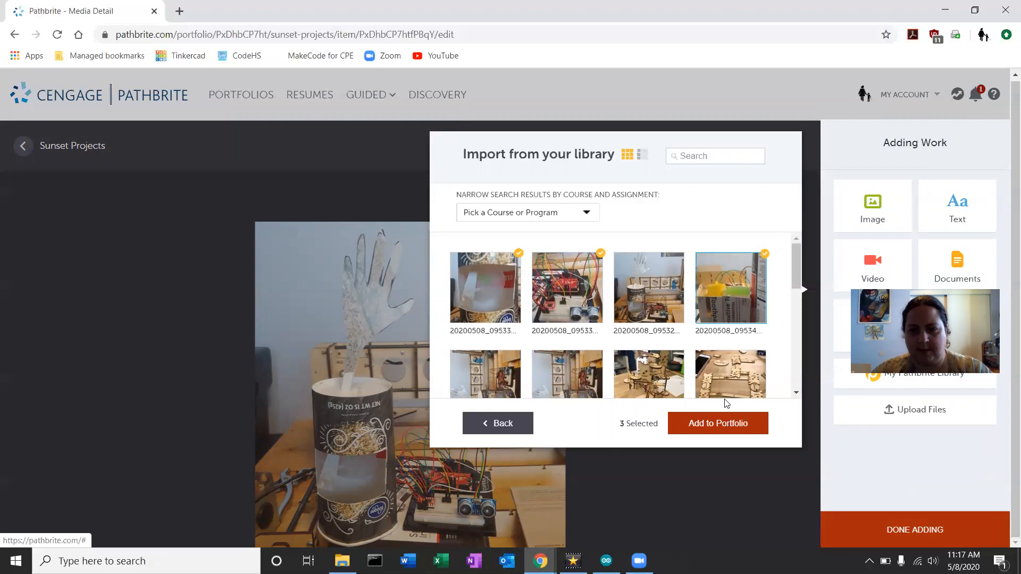
click(729, 432)
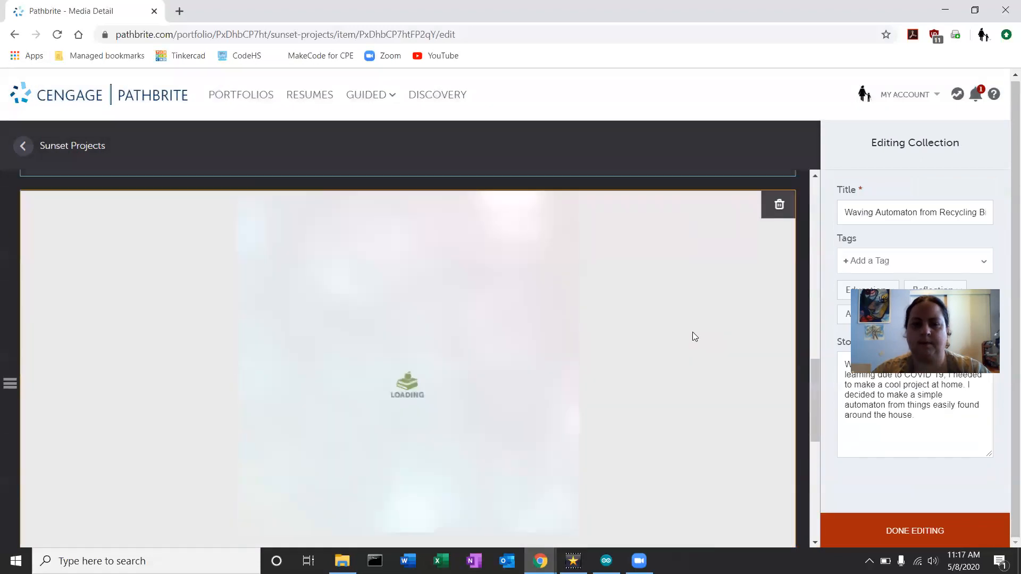
Title the caption of the collection's first photo "The full waving automaton"
scroll(112, 337, down, 5)
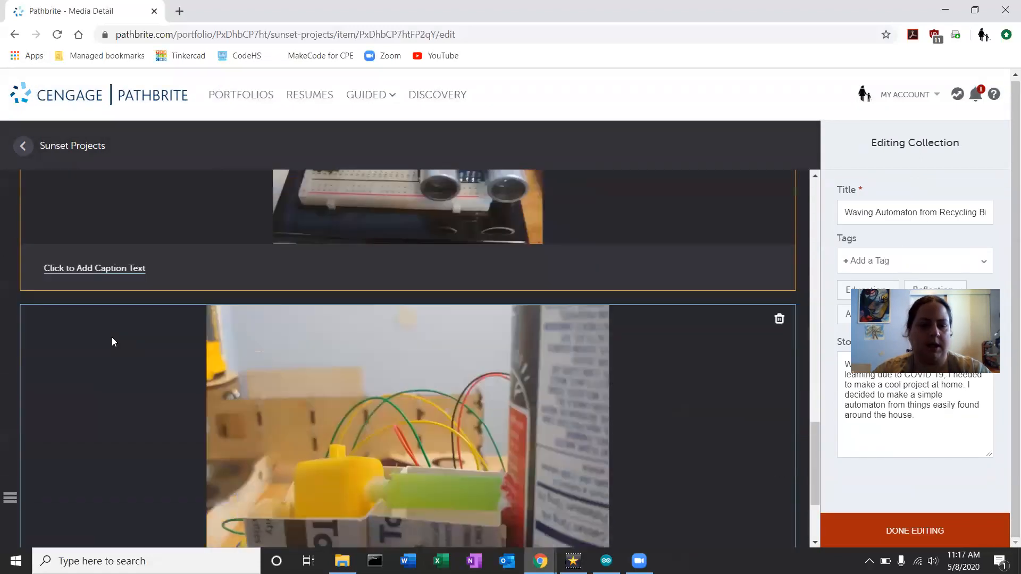
scroll(111, 337, up, 10)
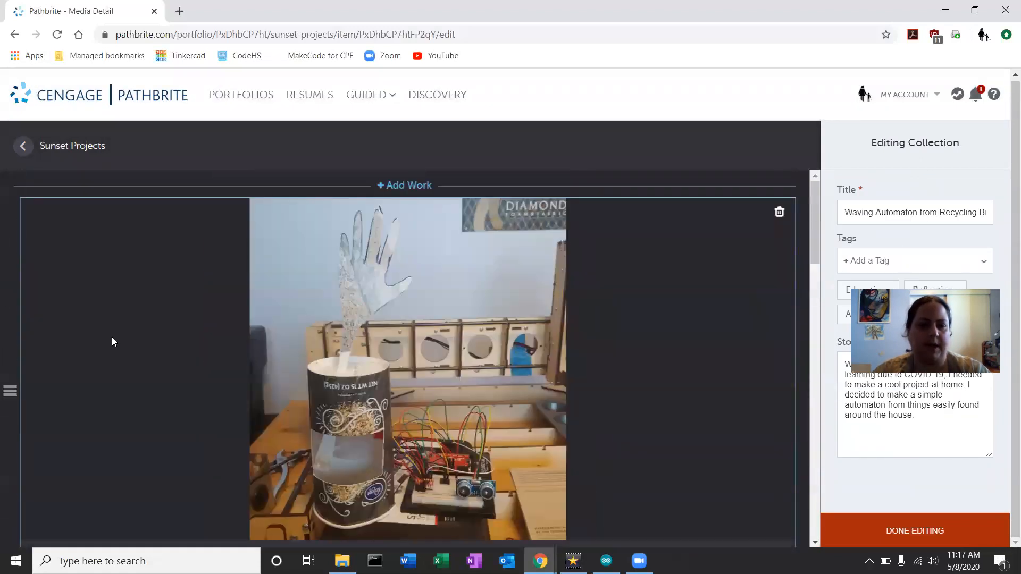
scroll(112, 337, down, 2)
scroll(112, 337, down, 1)
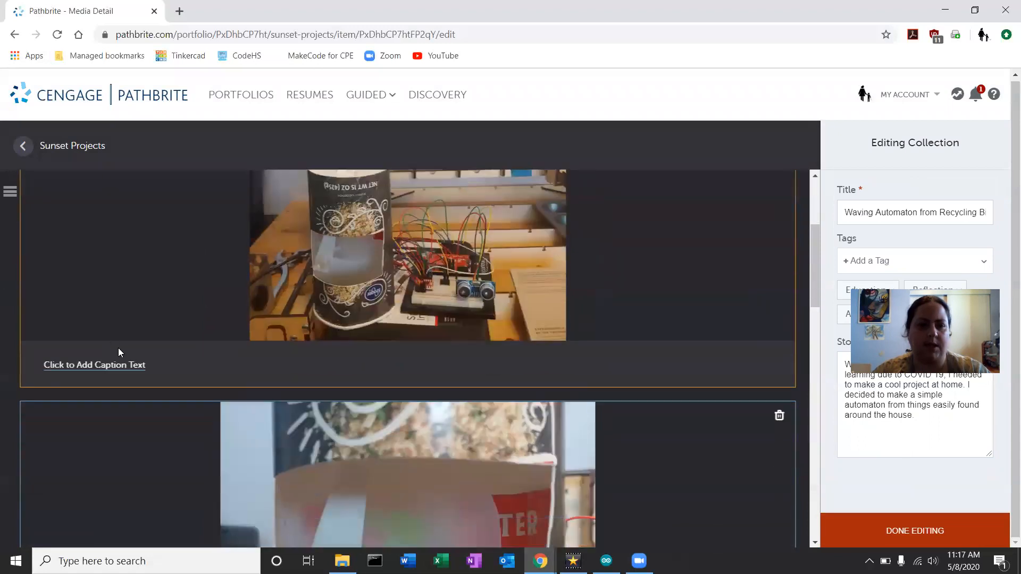
click(129, 366)
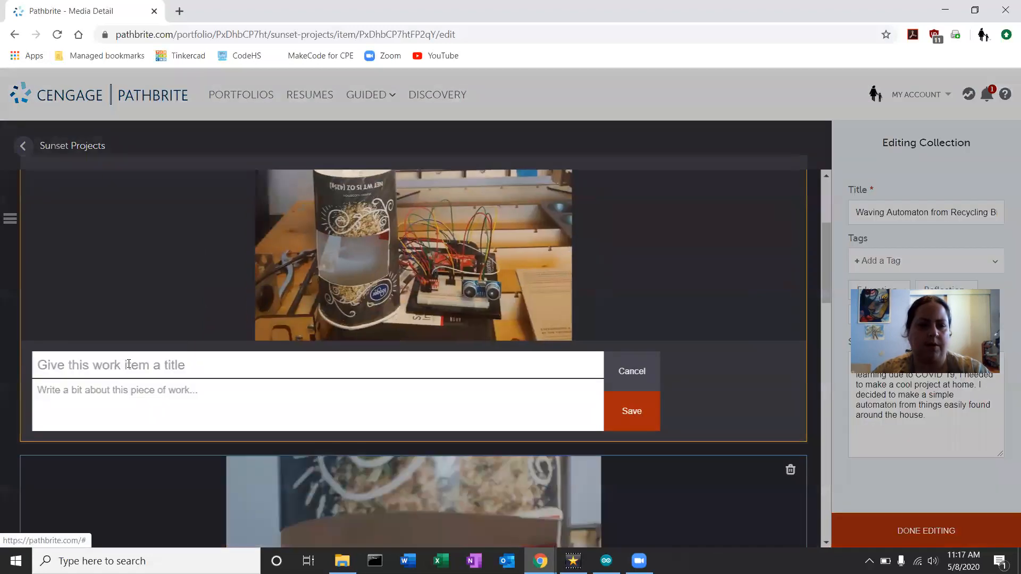
click(189, 368)
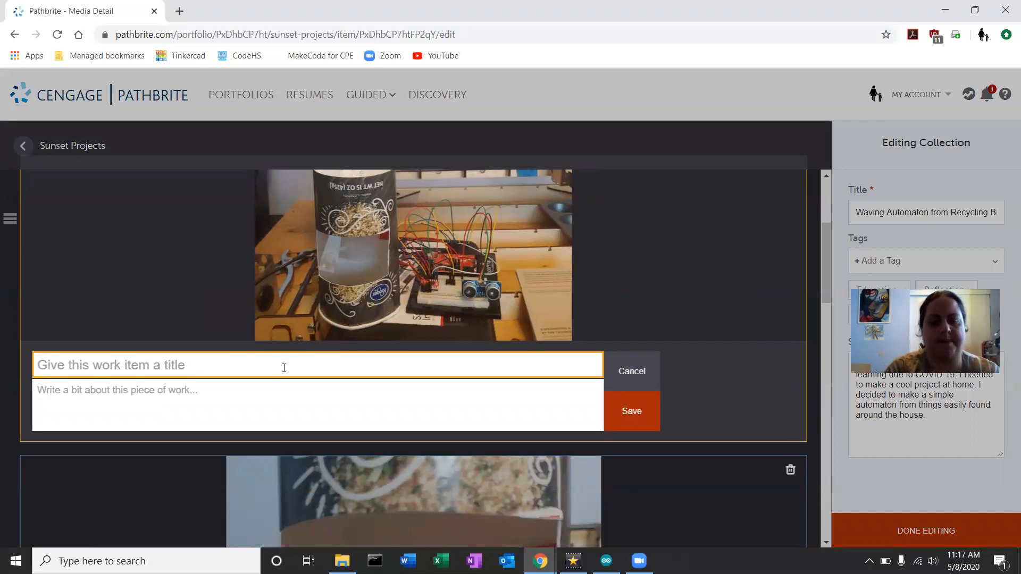
text(T)
key(BackSpace)
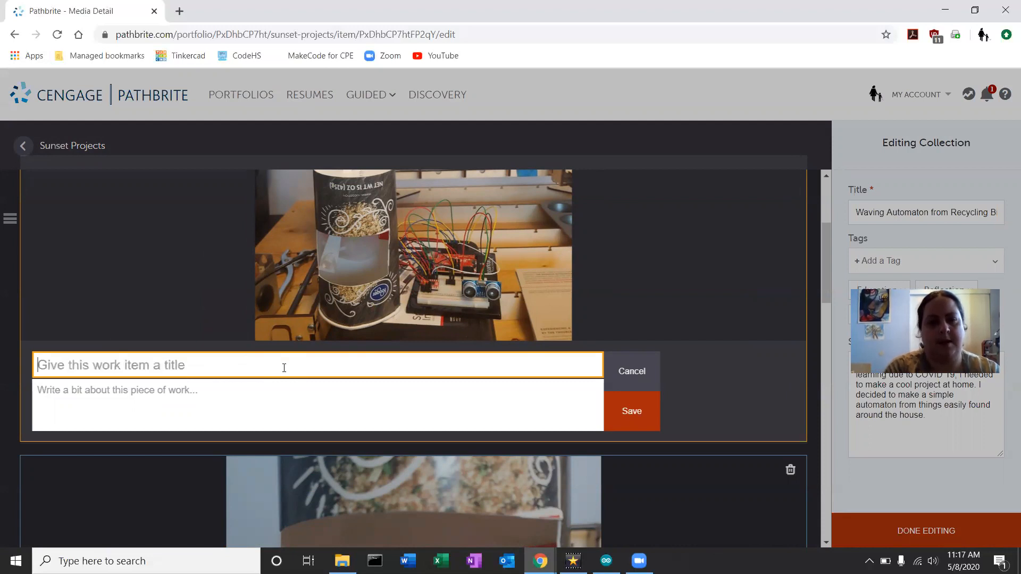
text(The full)
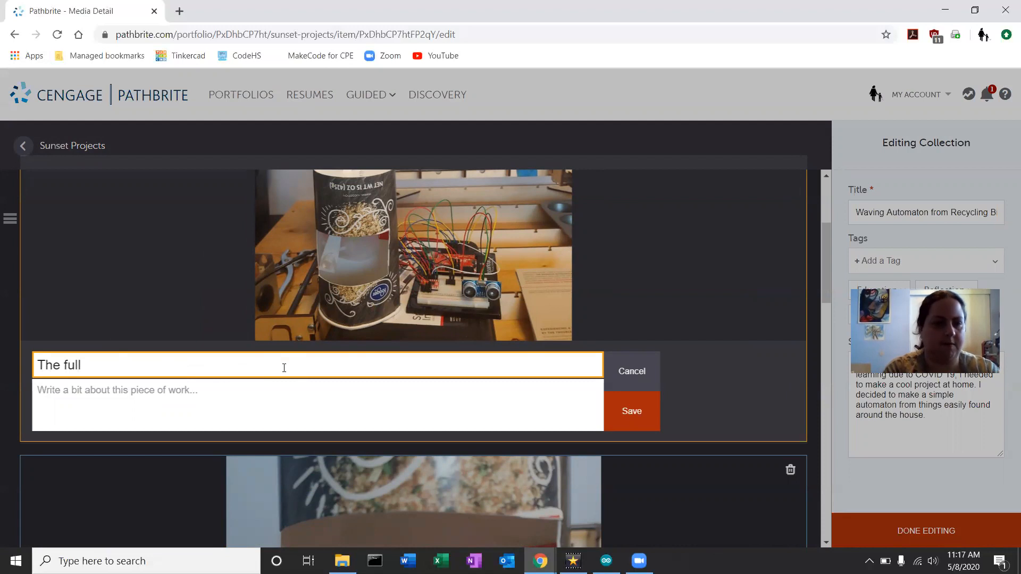
text( waving automaton)
Begin the first photo's caption description with "Here you can see both the physical automaton made from recycling bin finds, and"
click(218, 400)
text(Here )
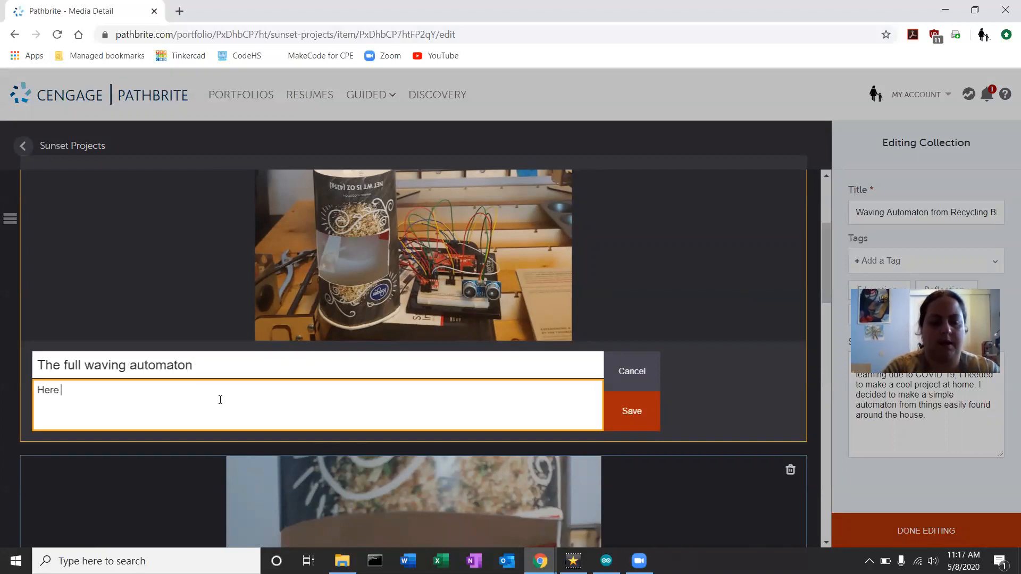
text(you can see )
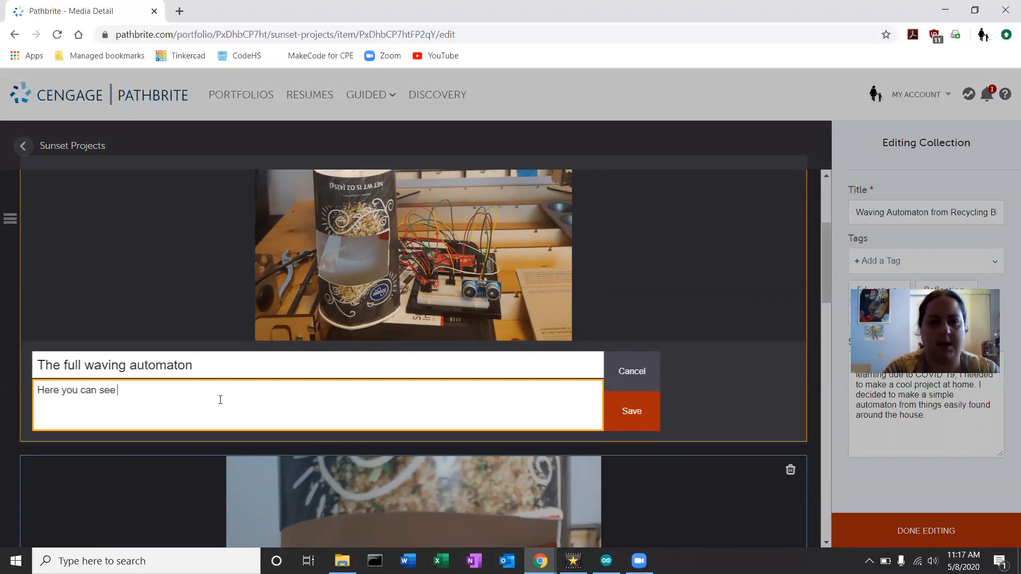
text(both )
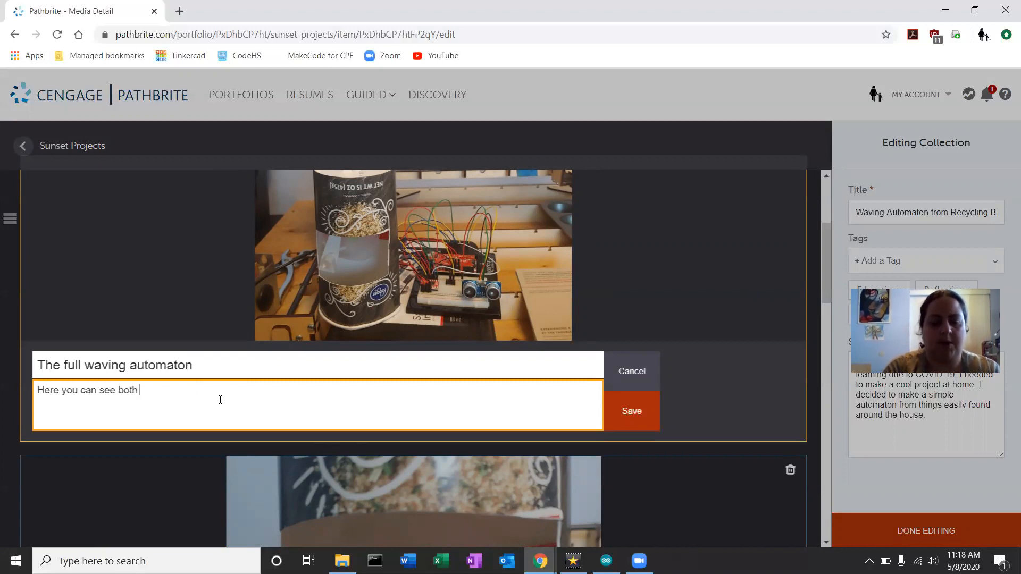
text(the physica)
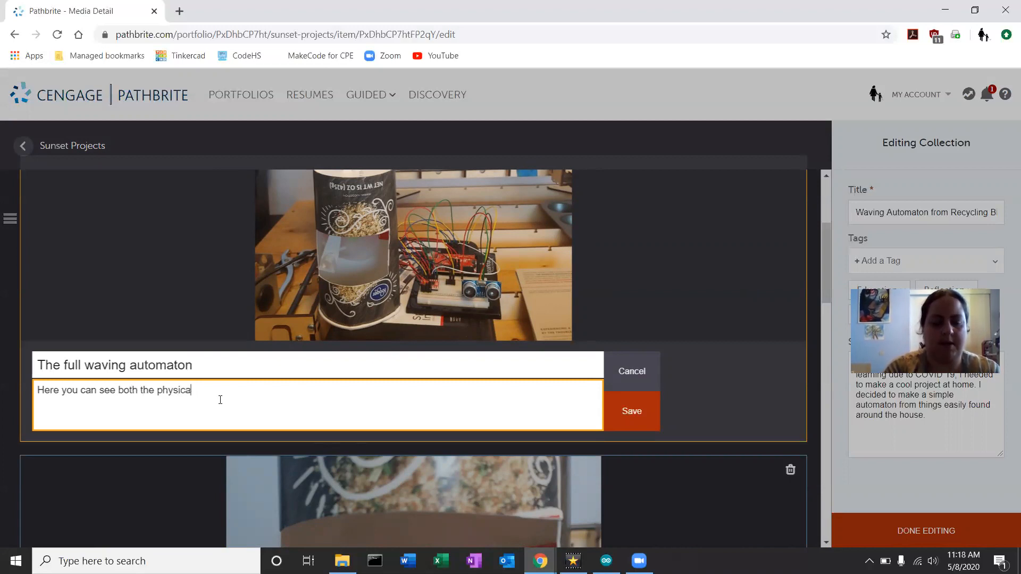
text(l aut)
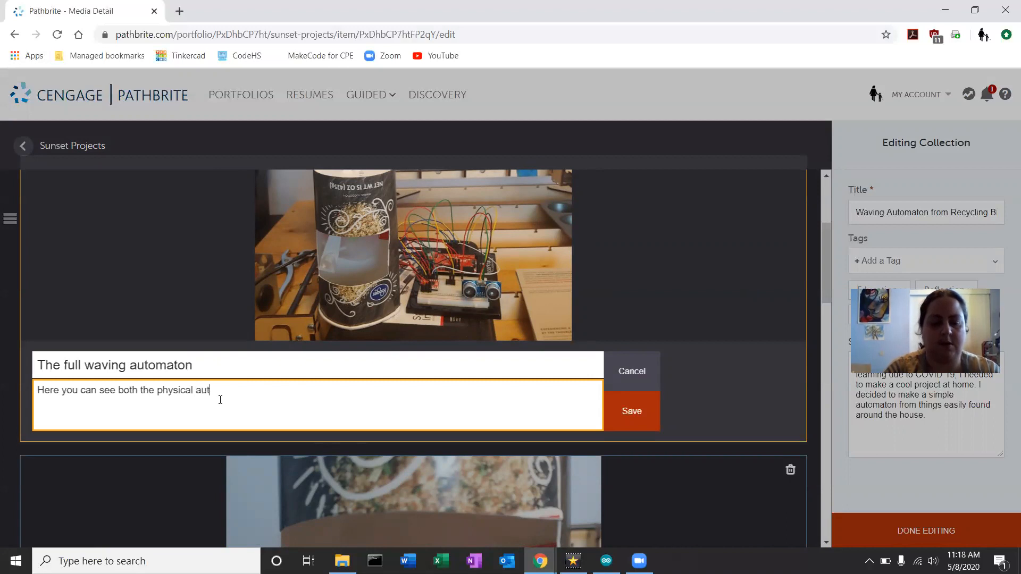
text(omaton mad)
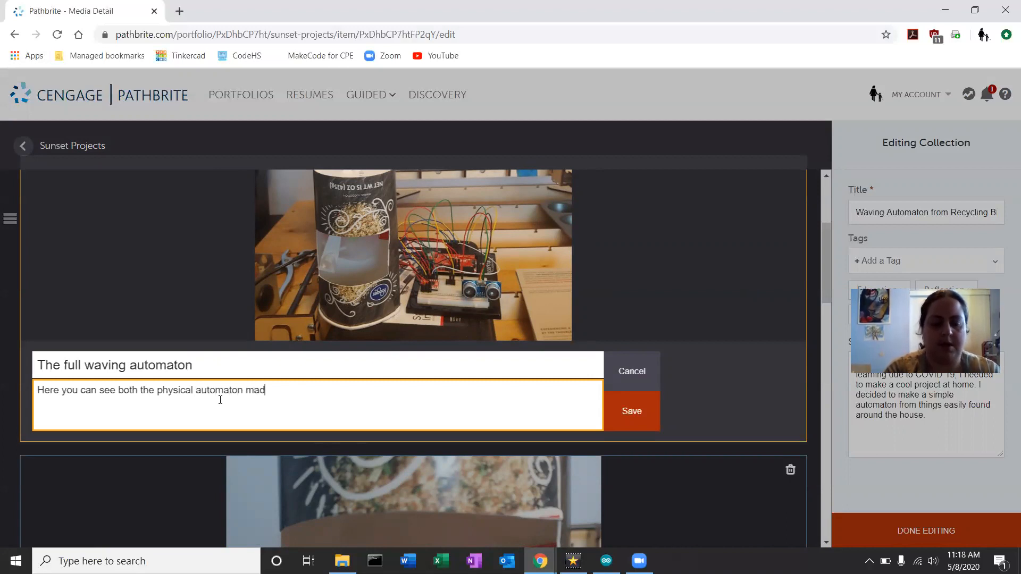
text(e from recycling bin finds )
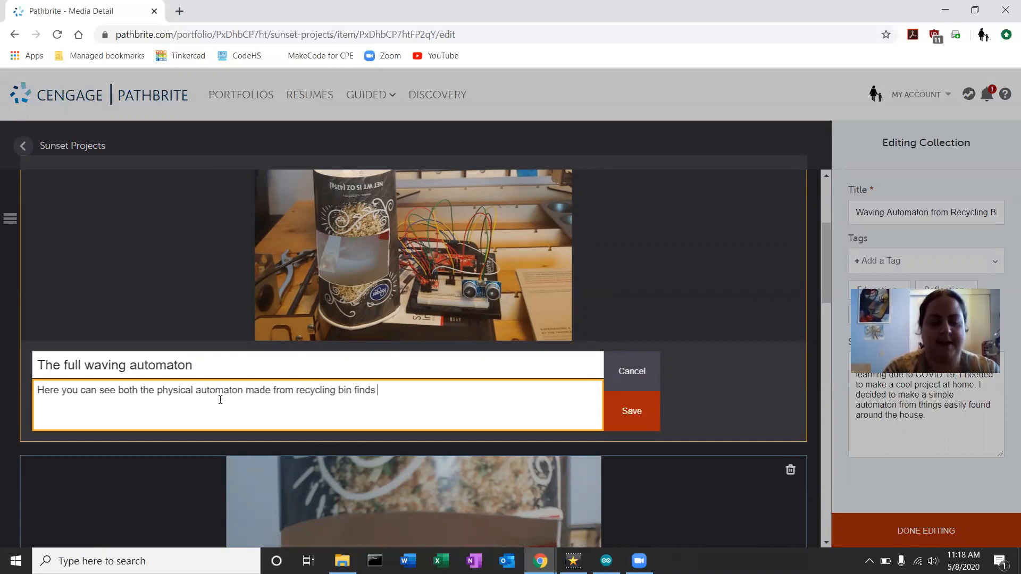
text(, and )
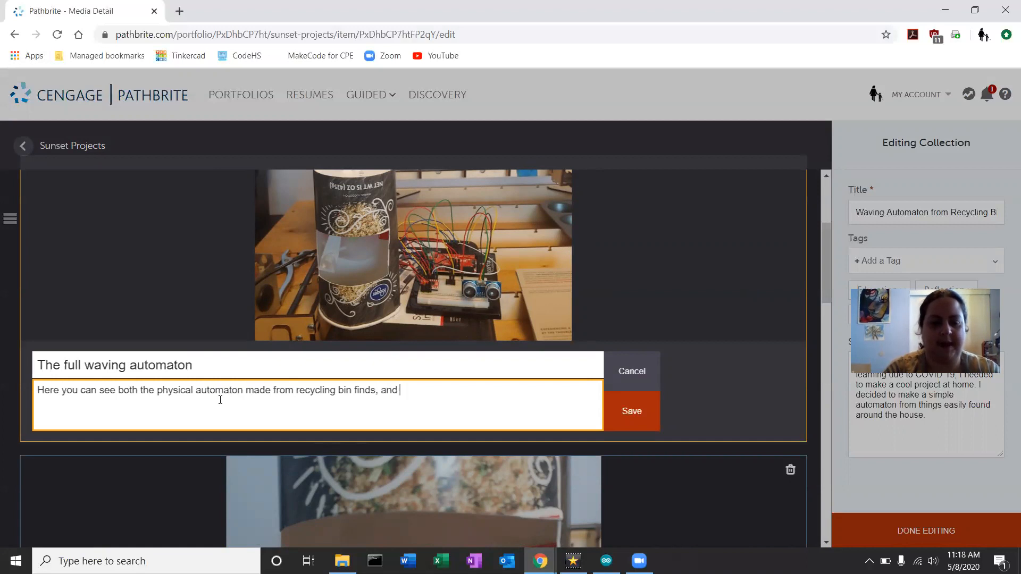
Complete the first photo's description with "the Arduino circuit powering the sensor and motor." and save the caption
text(the arduino)
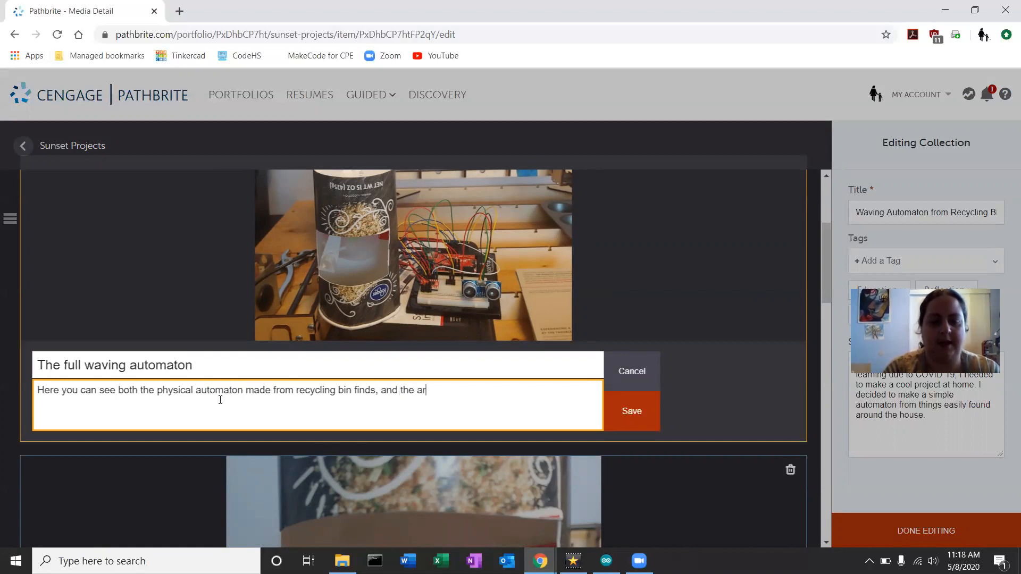
key(BackSpace)
key(BackSpace)
key(BackSpace)
key(BackSpace)
key(BackSpace)
key(BackSpace)
key(BackSpace)
key(BackSpace)
text(Arduino circuit pow)
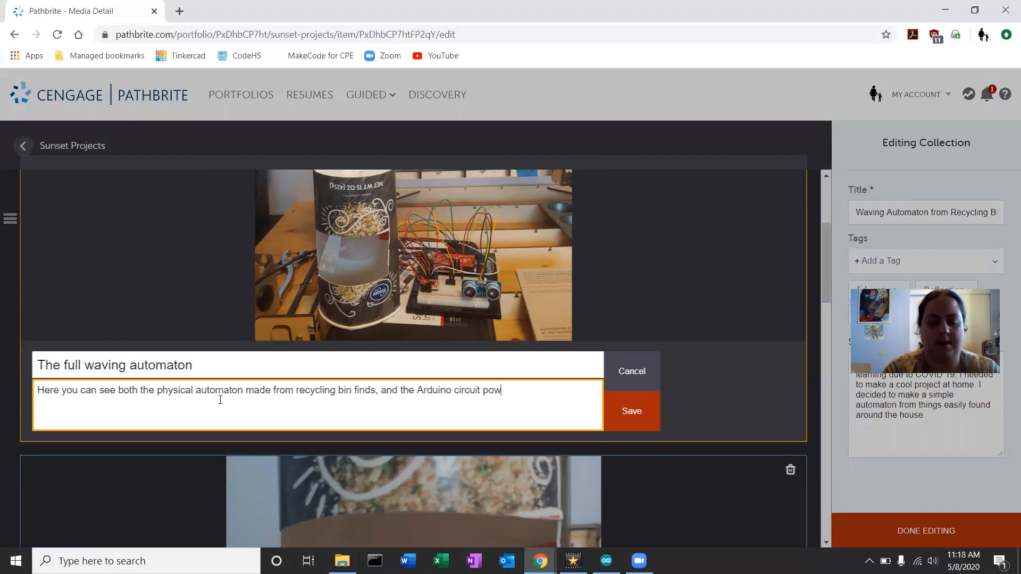
text(ering the )
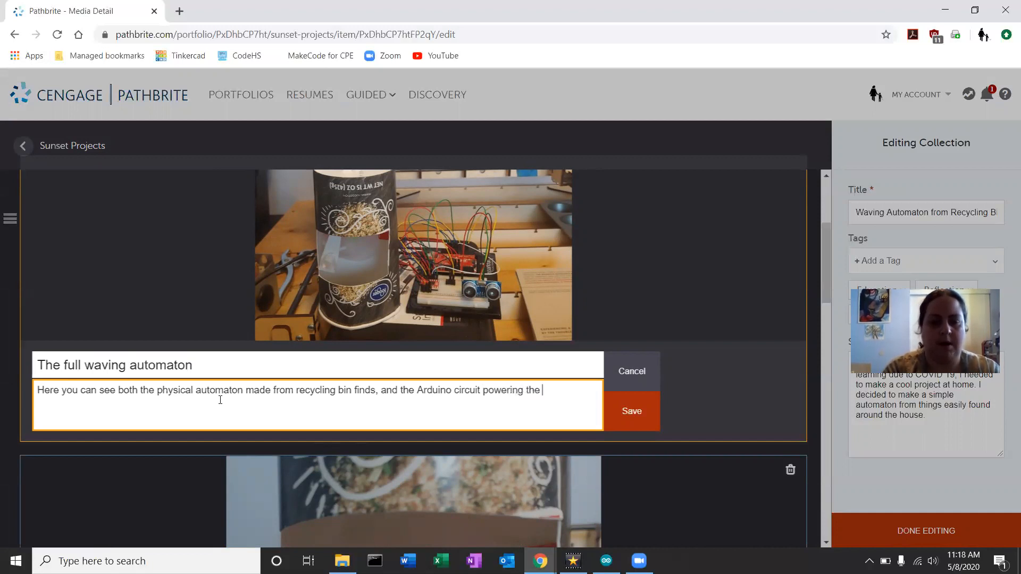
text(sensor and motor.)
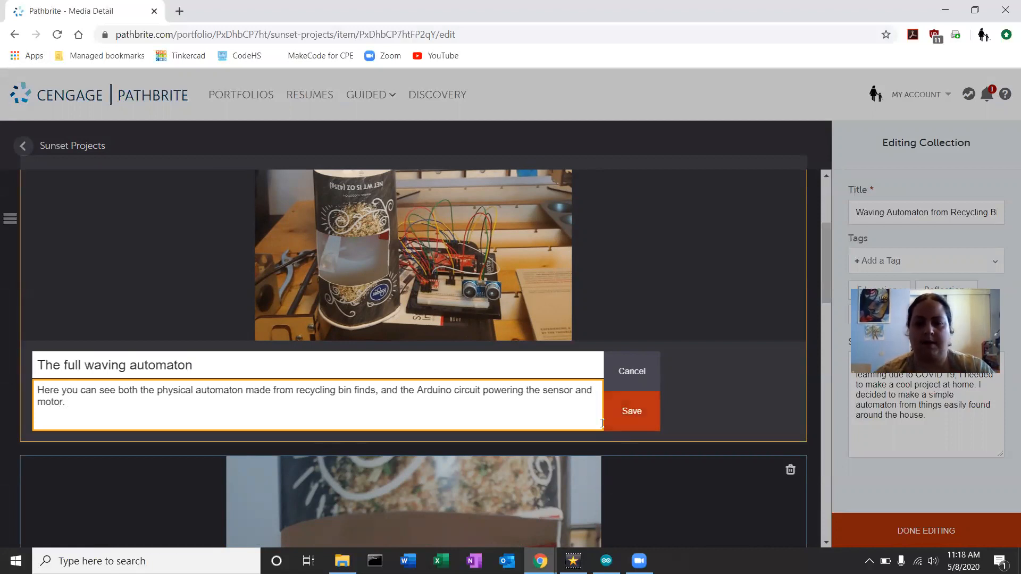
click(638, 415)
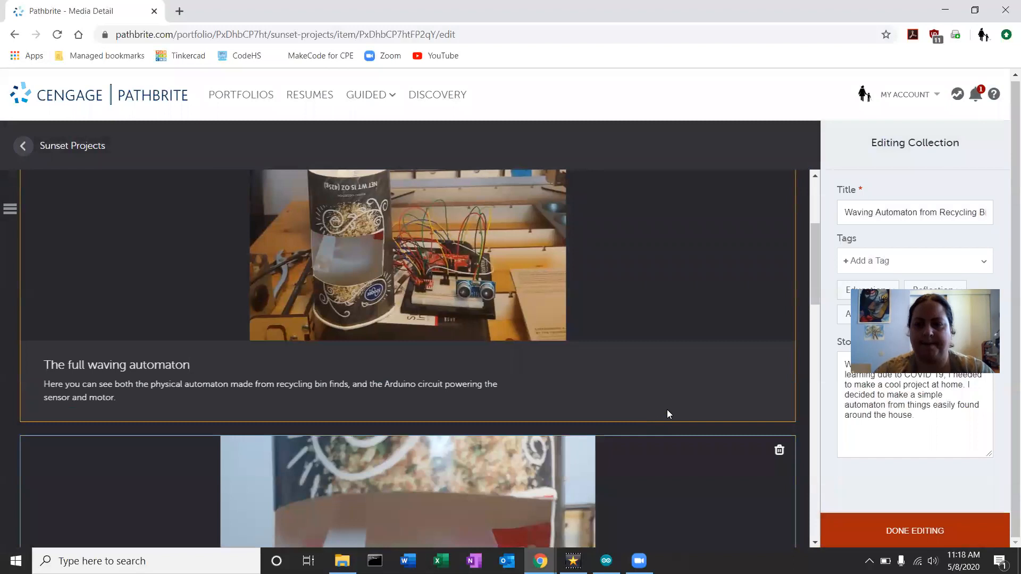
Add a caption to the canister close-up photo and title it "Close up of driving gear"
scroll(652, 398, down, 8)
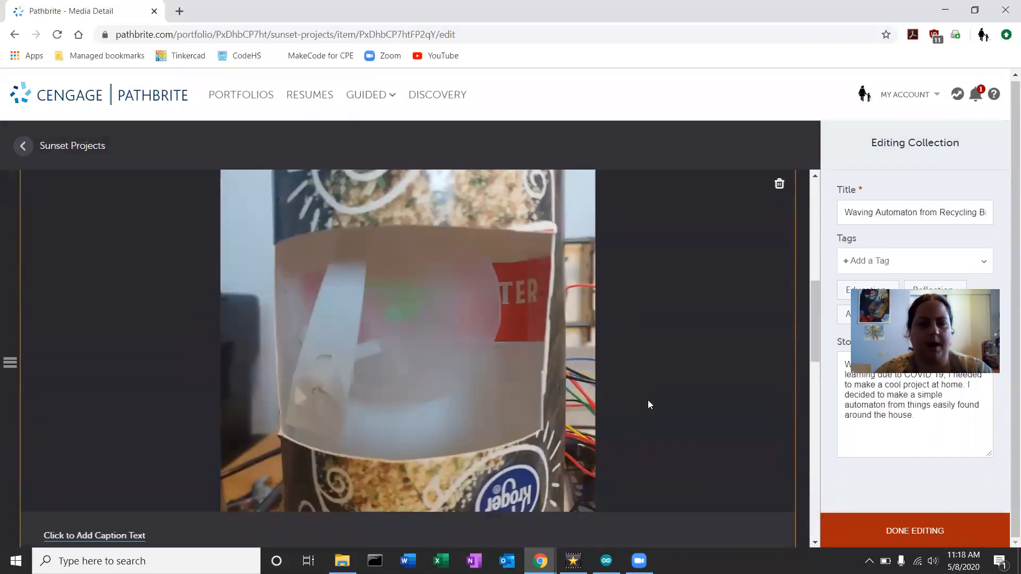
click(130, 339)
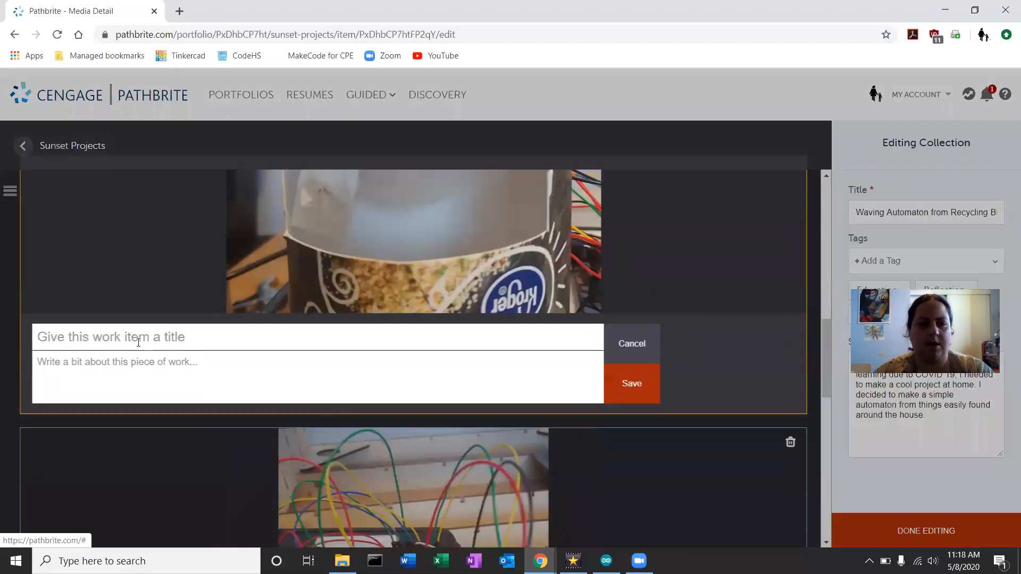
click(193, 341)
text(Cl)
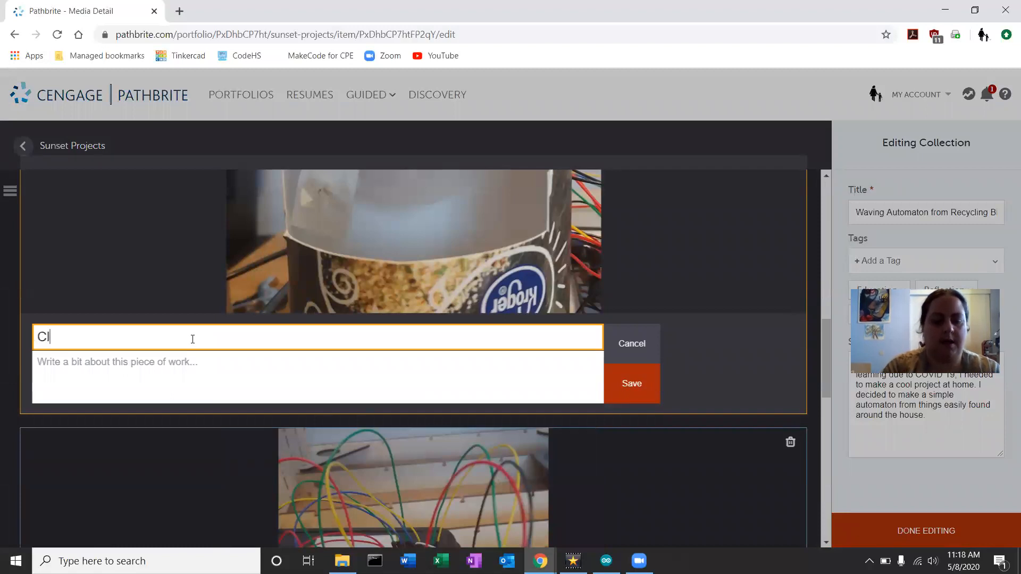
text(ose up of)
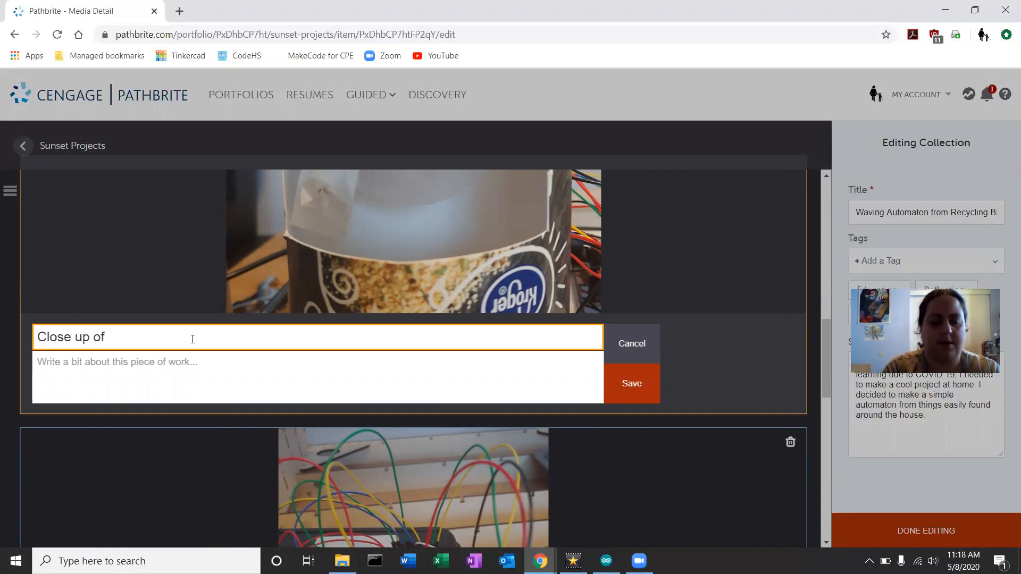
text( drivi)
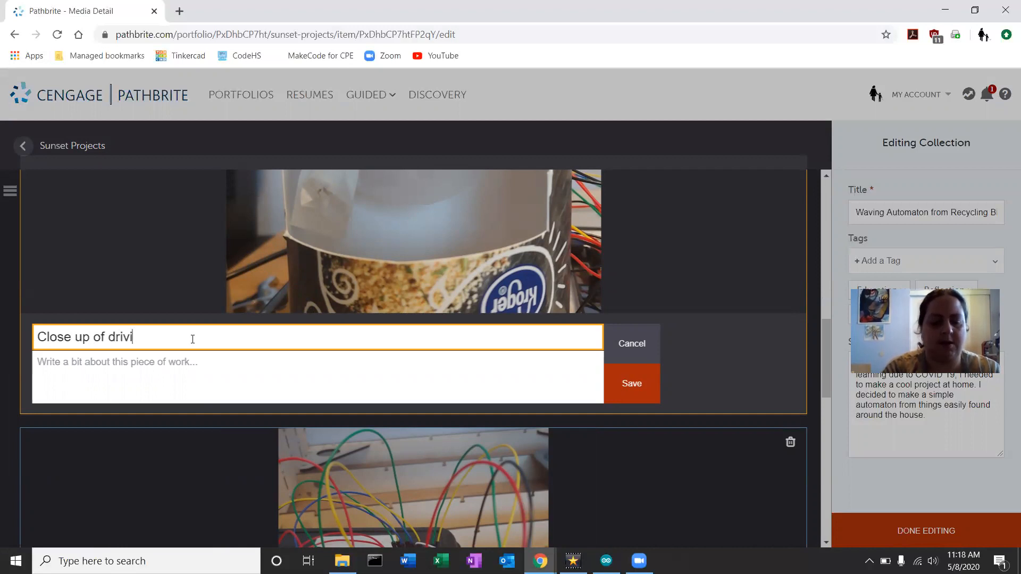
text(ng gear)
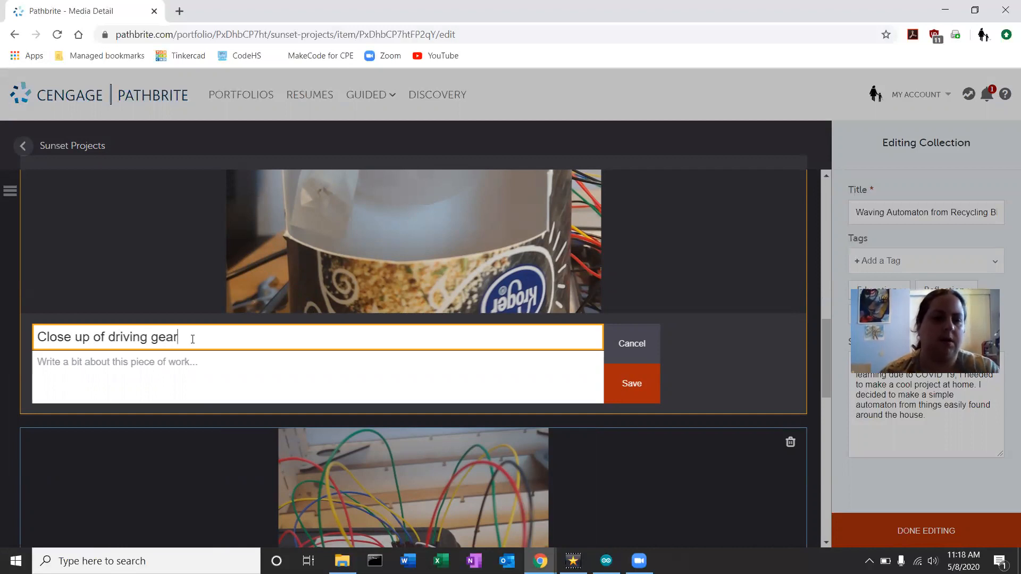
Begin the close-up photo's description with "The gear is made on the lid of the bread crumb container,"
click(192, 388)
text(the gear)
key(BackSpace)
key(BackSpace)
key(BackSpace)
key(BackSpace)
key(BackSpace)
key(BackSpace)
key(BackSpace)
key(BackSpace)
text(The gear)
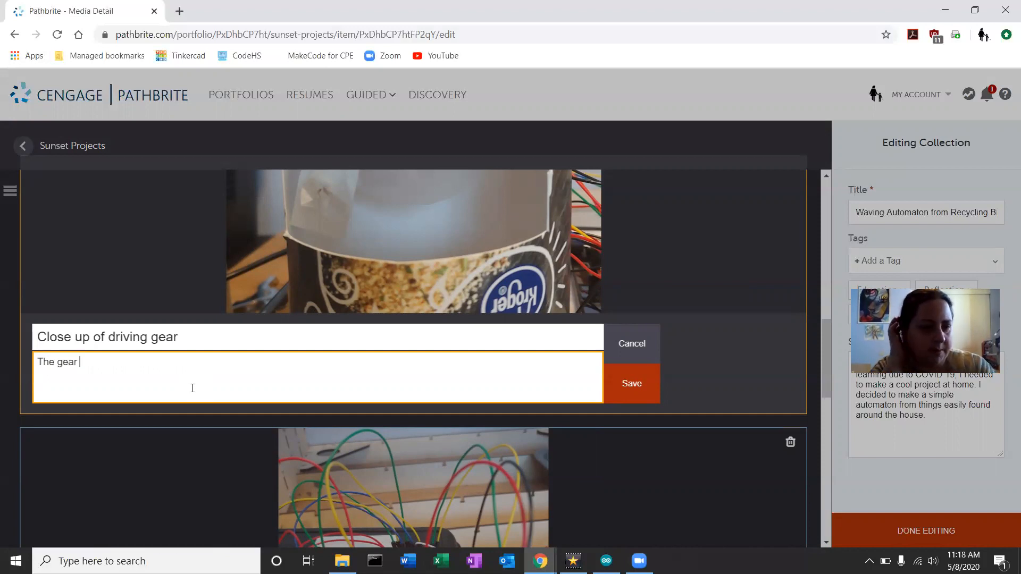
text(is made on the lid of the br)
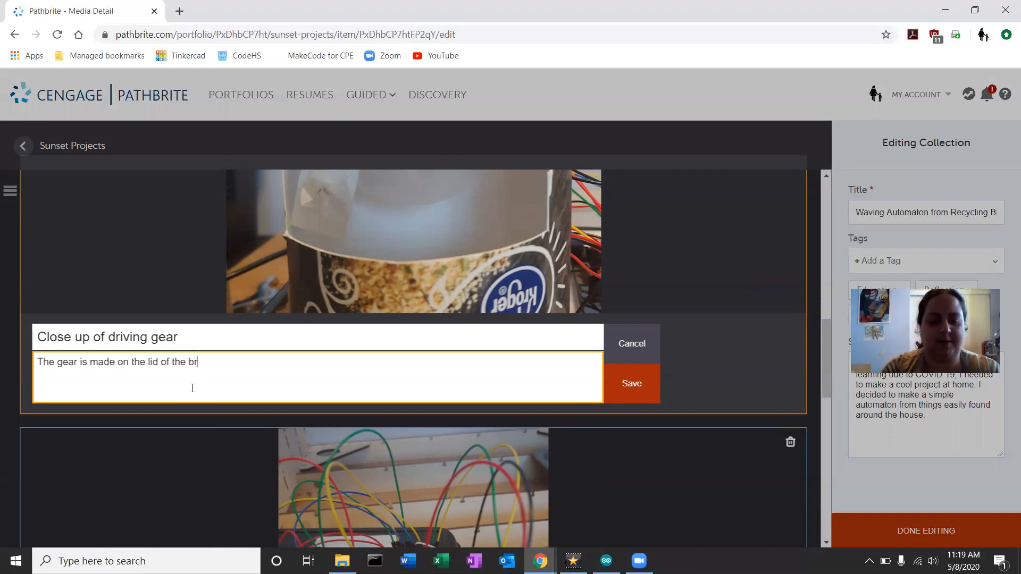
text(ead crumb)
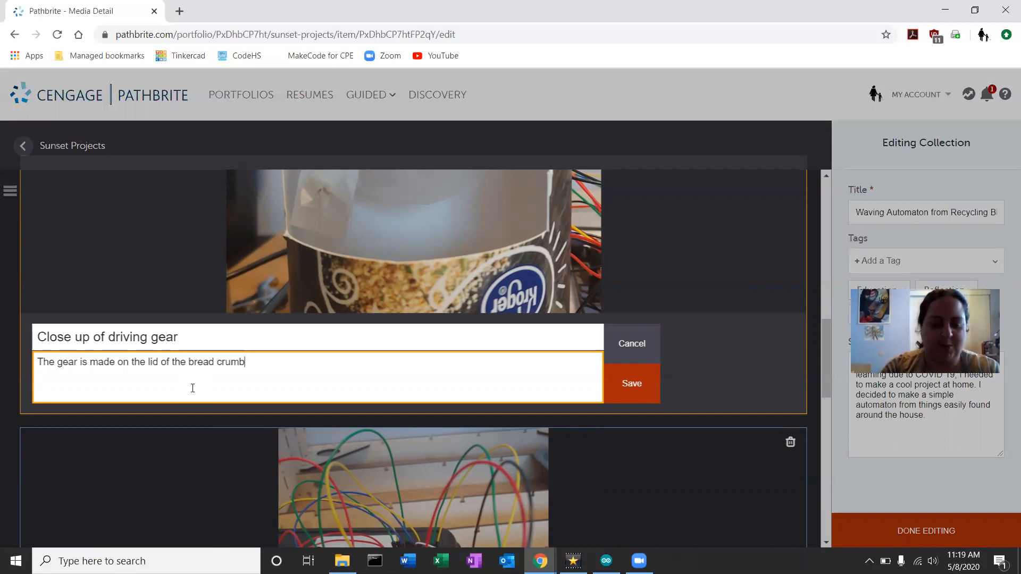
text( container)
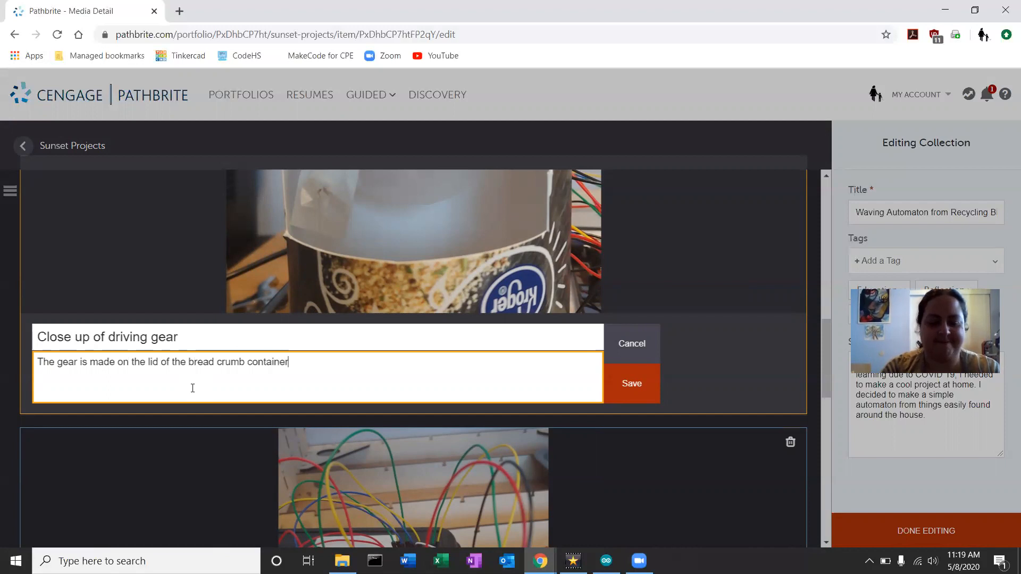
text(,)
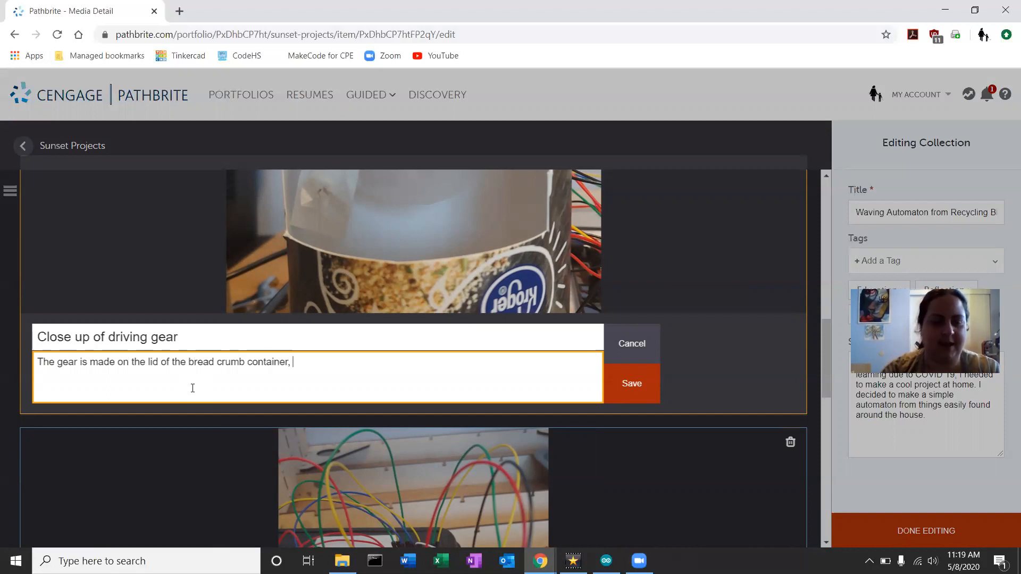
Complete the description with "the drive shaft if a straw, the handle is a magazine cover reinforced with toothpicks." and save the caption
scroll(192, 388, up, 5)
scroll(192, 389, down, 6)
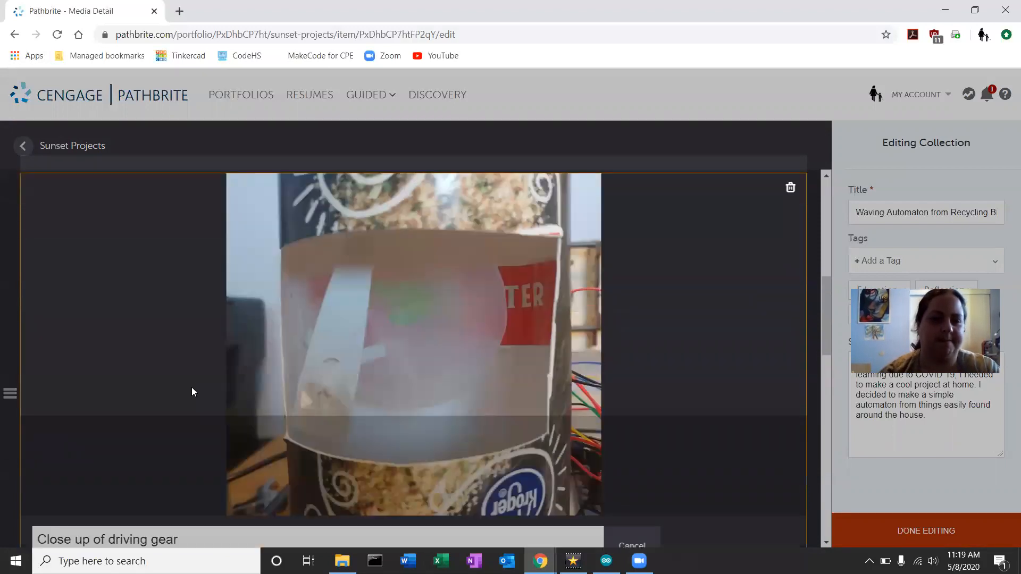
scroll(192, 392, up, 3)
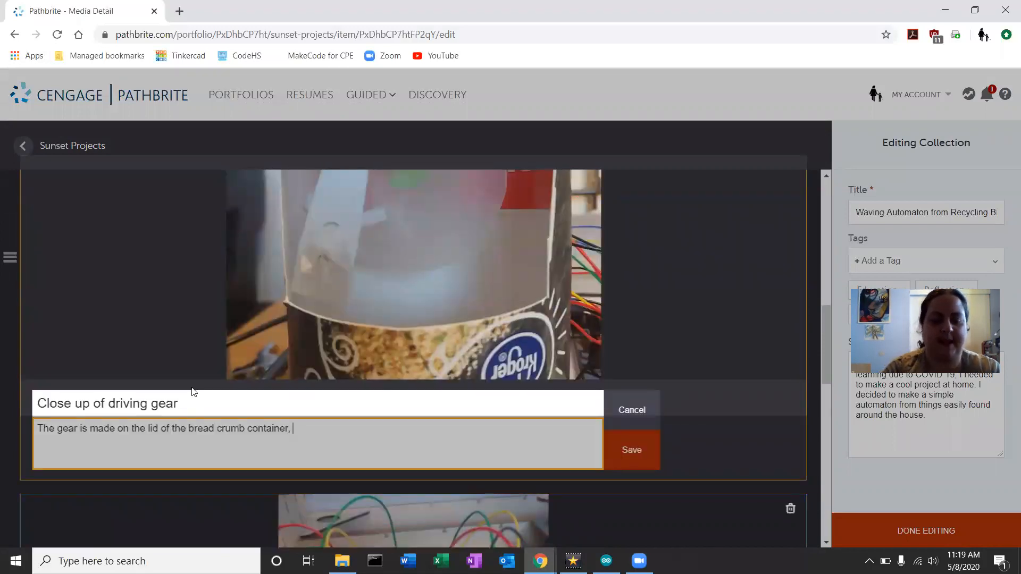
text(the)
text( drive sha)
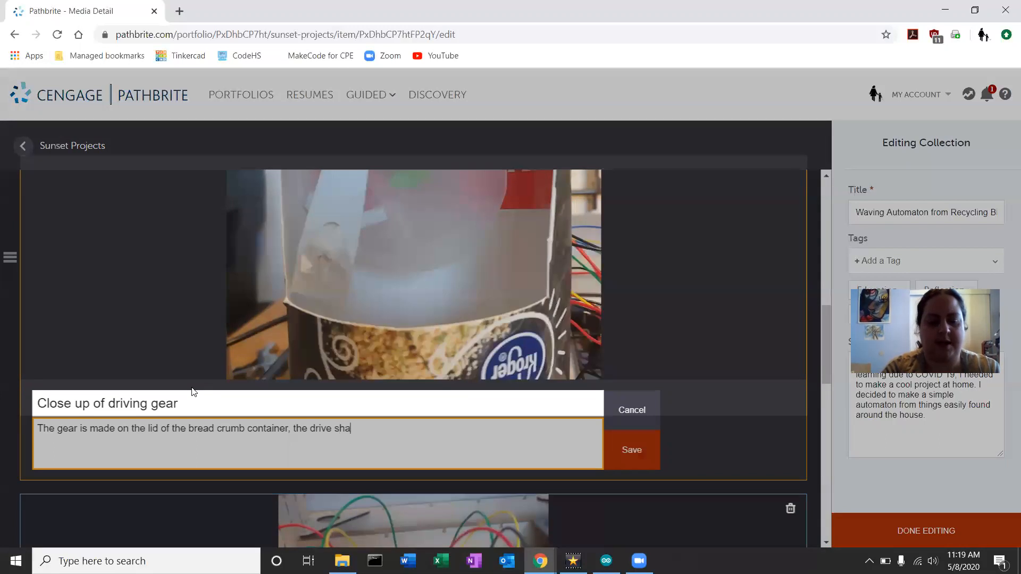
text(ft if a straw)
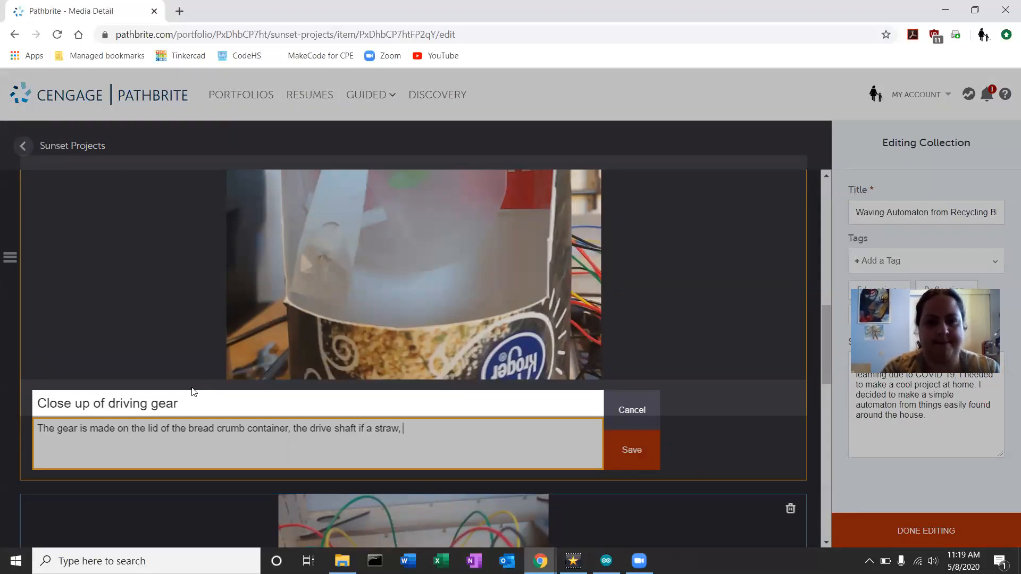
text(, the)
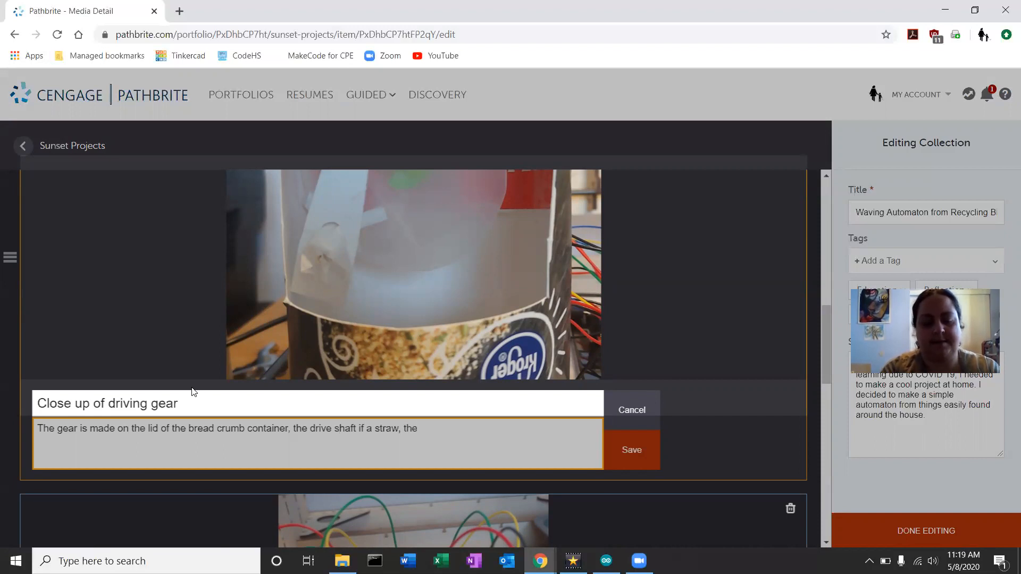
text( handle is a maga)
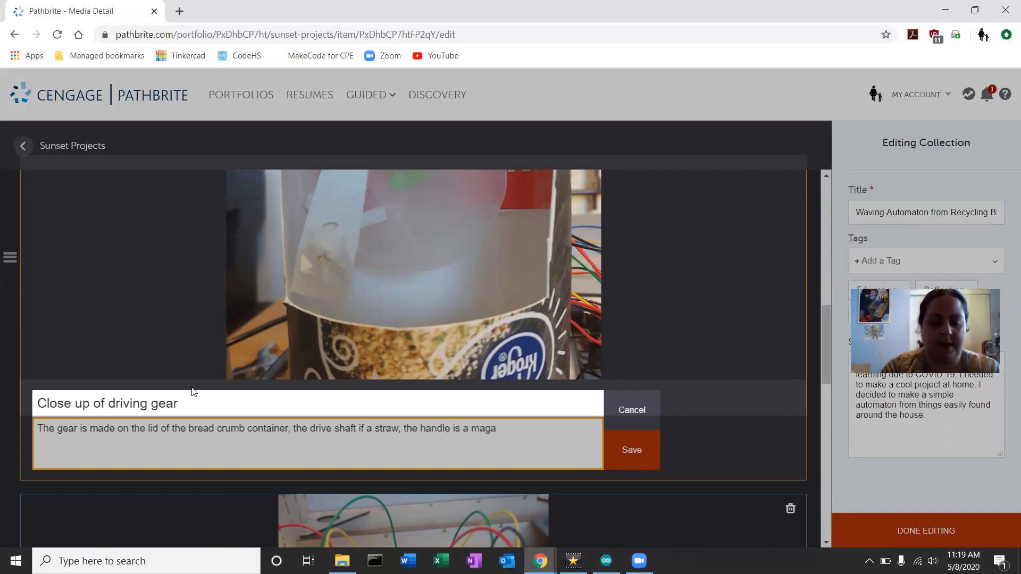
text(zine cover reinforced wit)
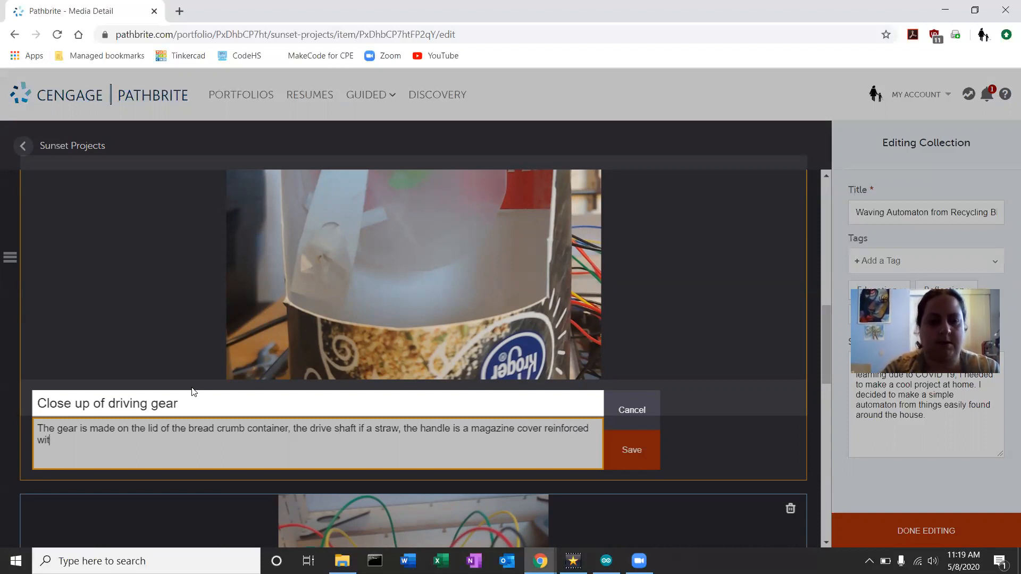
text(h too)
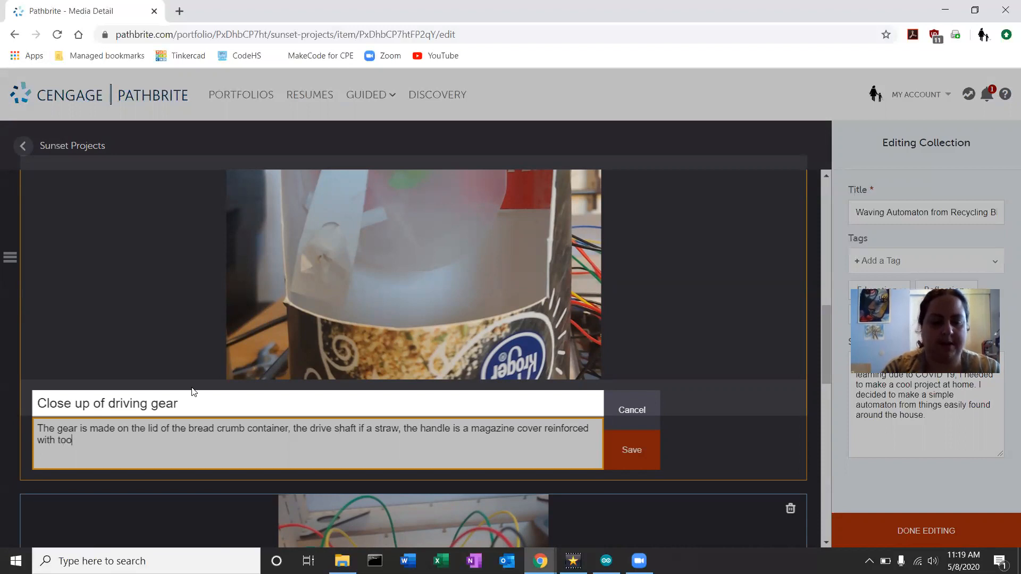
text(thpicks)
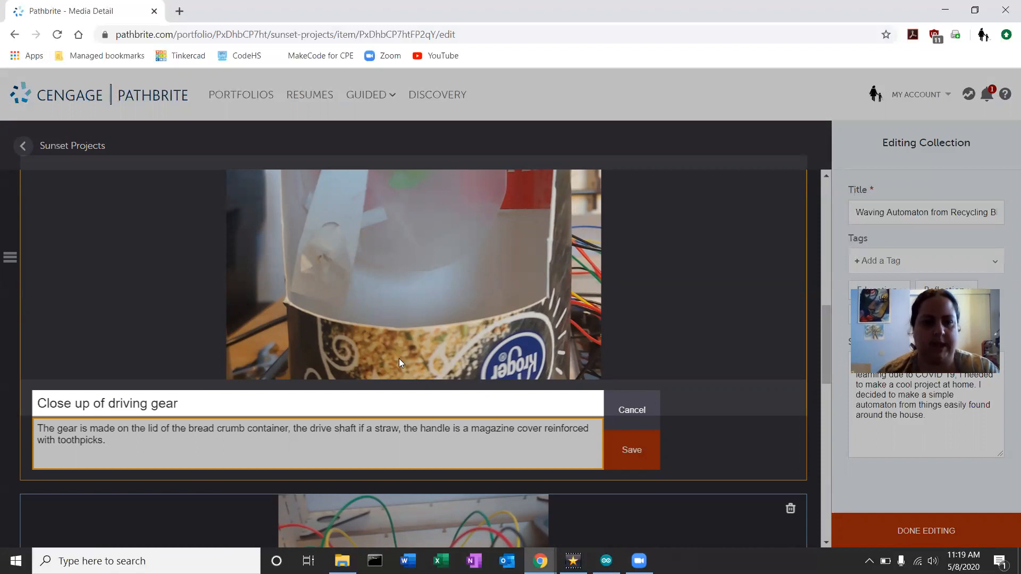
text(.)
scroll(399, 359, down, 1)
click(631, 391)
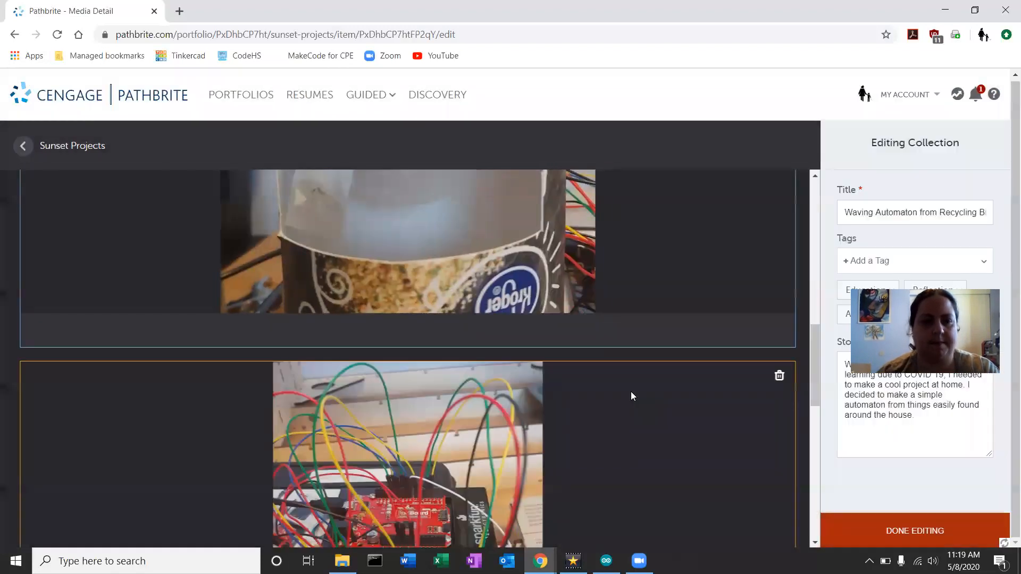
scroll(631, 397, down, 5)
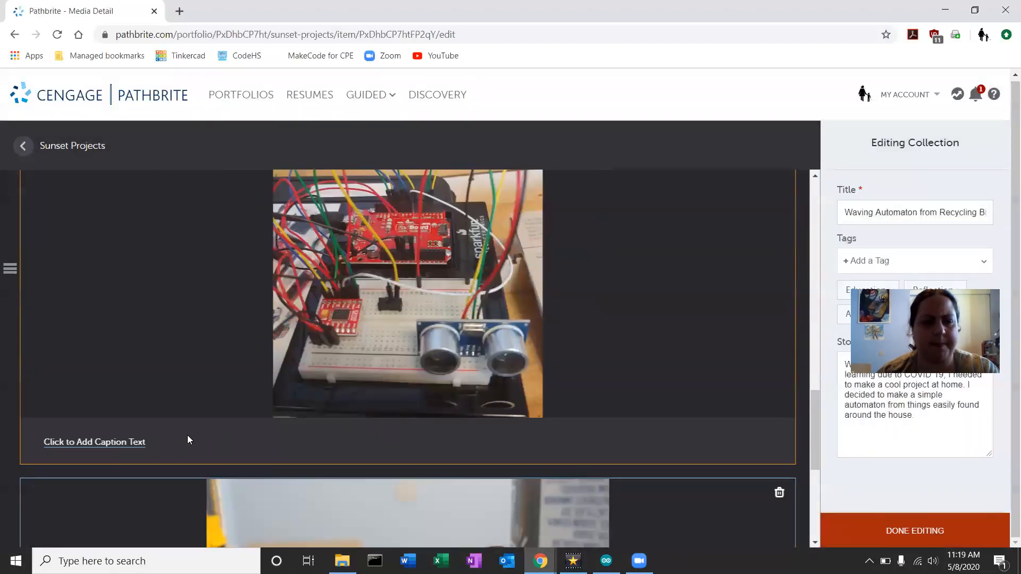
Add a caption to the breadboard circuit photo and title it "Close up of Arduino circuit"
click(114, 442)
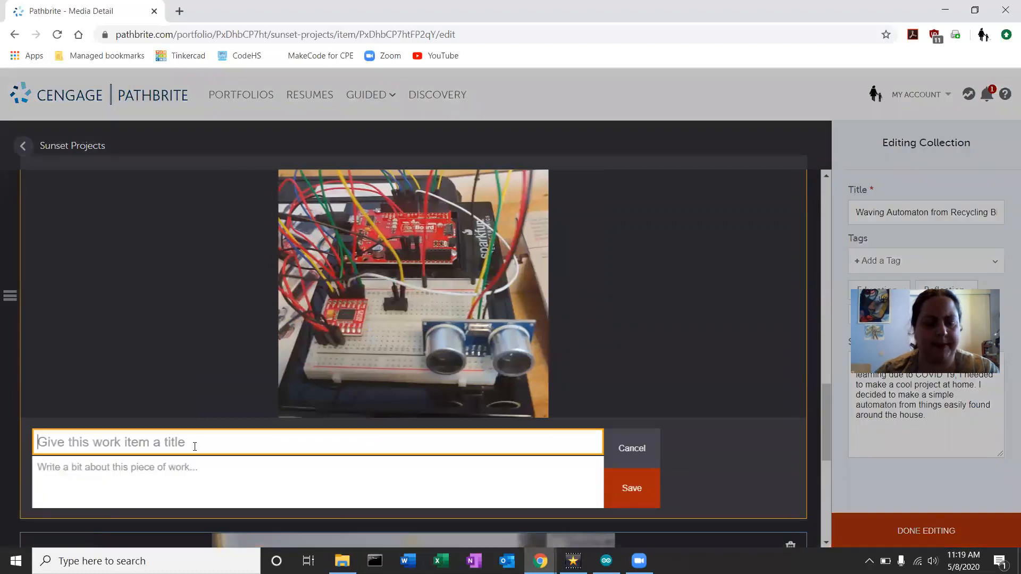
text(Close up of Arduino )
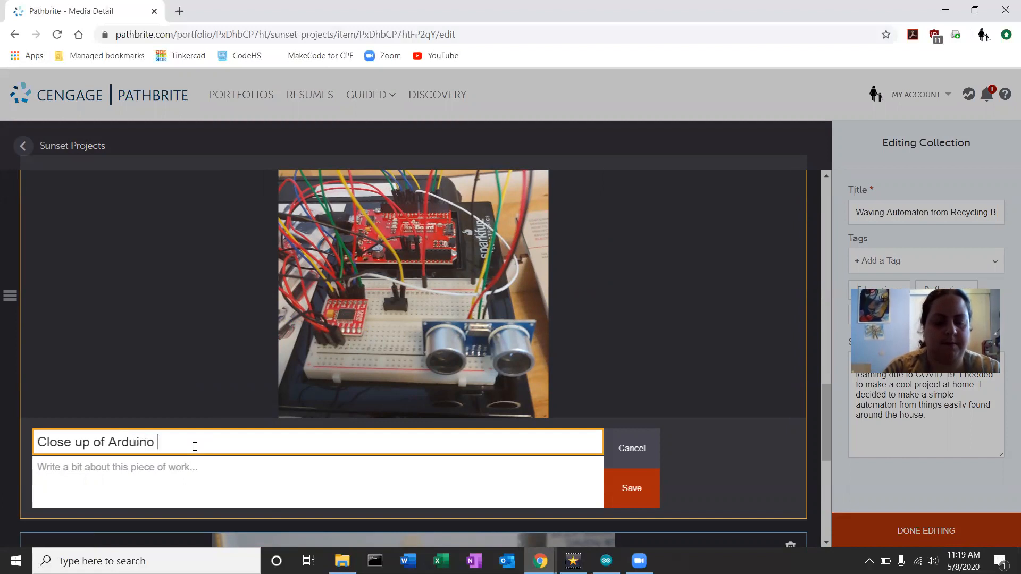
text(circuit)
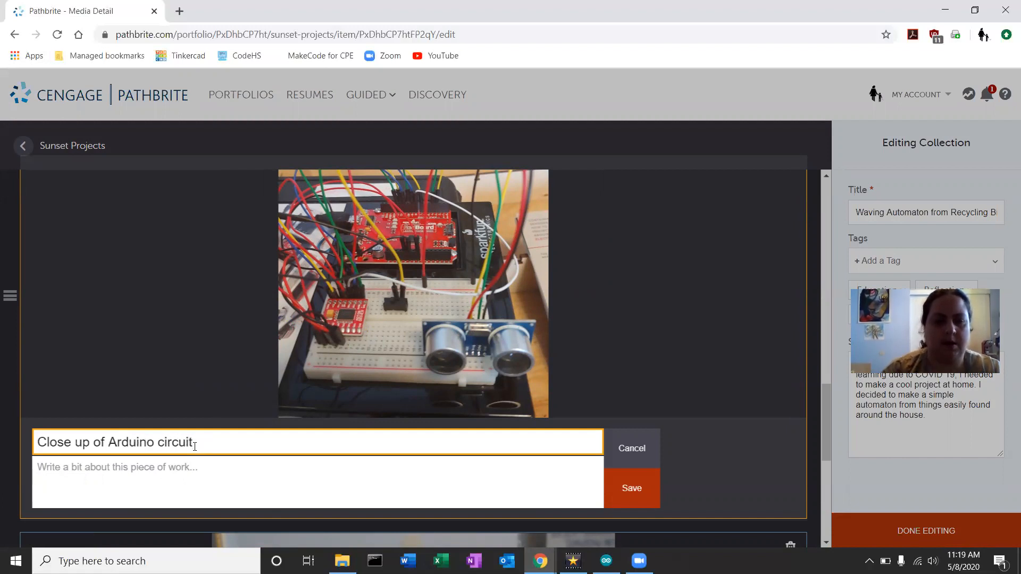
Describe the circuit photo as "Here you can see the Sparkfun Redboard, the motor driver, switch, and the ultrasonic sensor." and save the caption
click(195, 478)
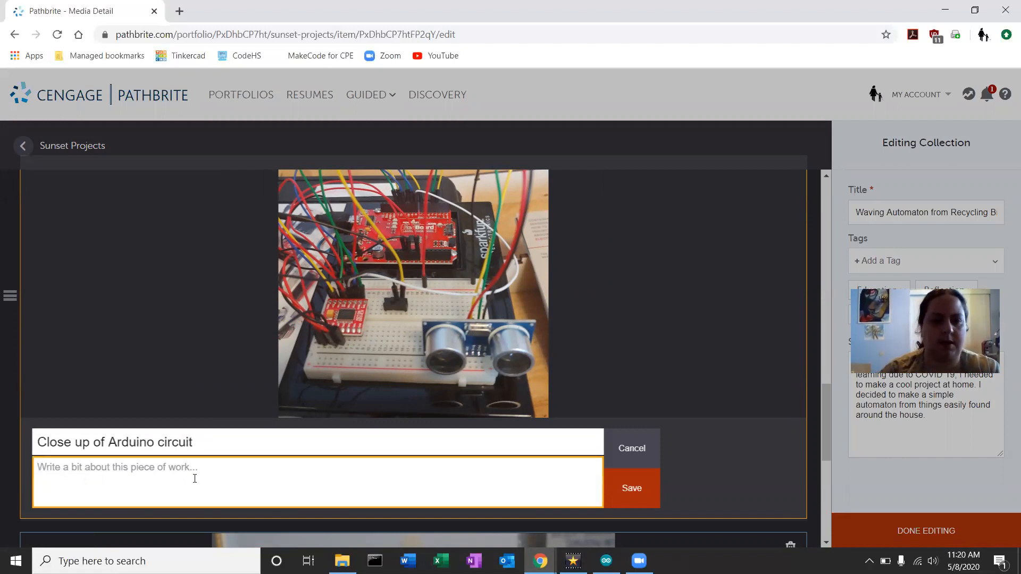
text(Here)
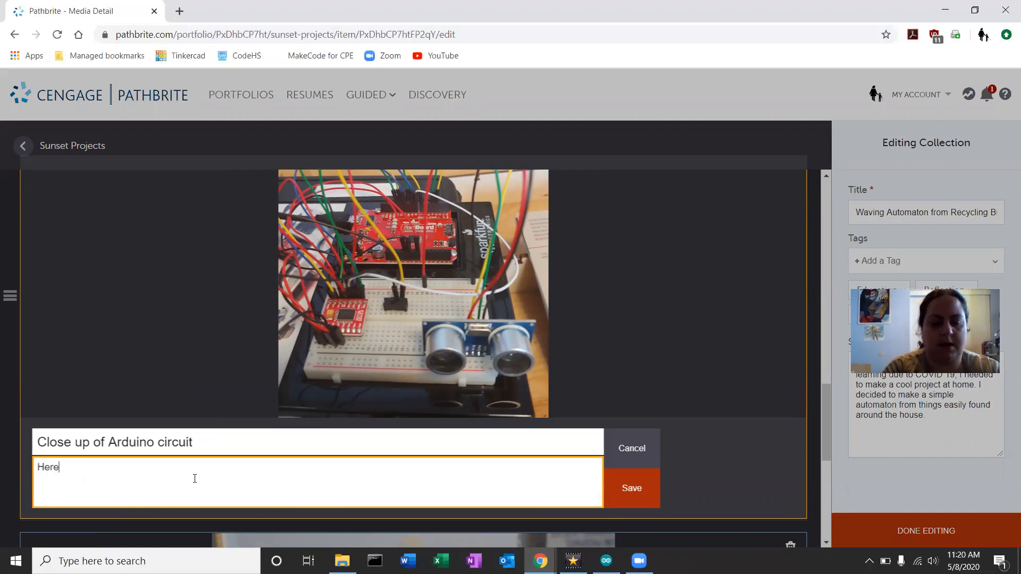
text( you can se)
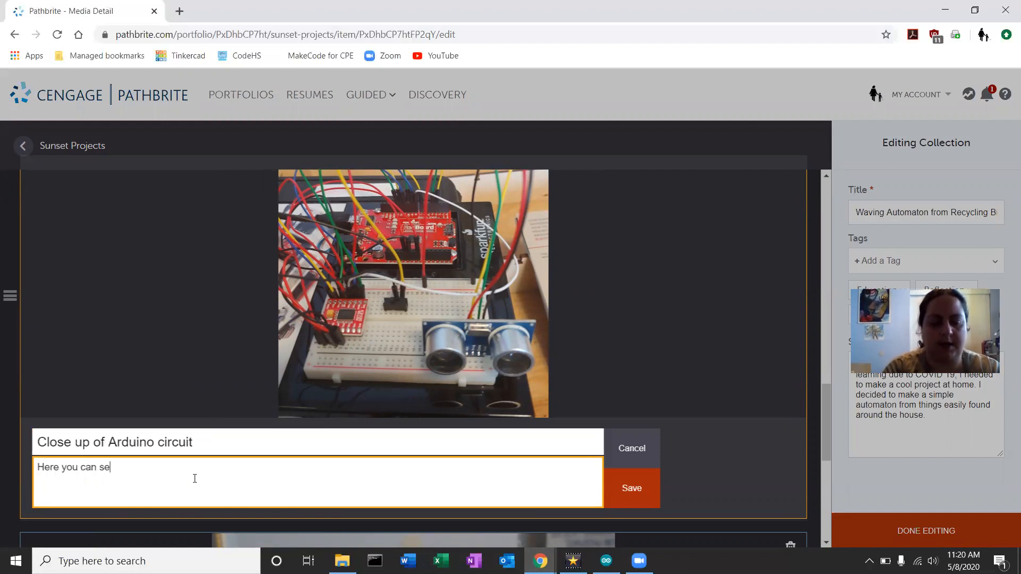
text(e the Sp)
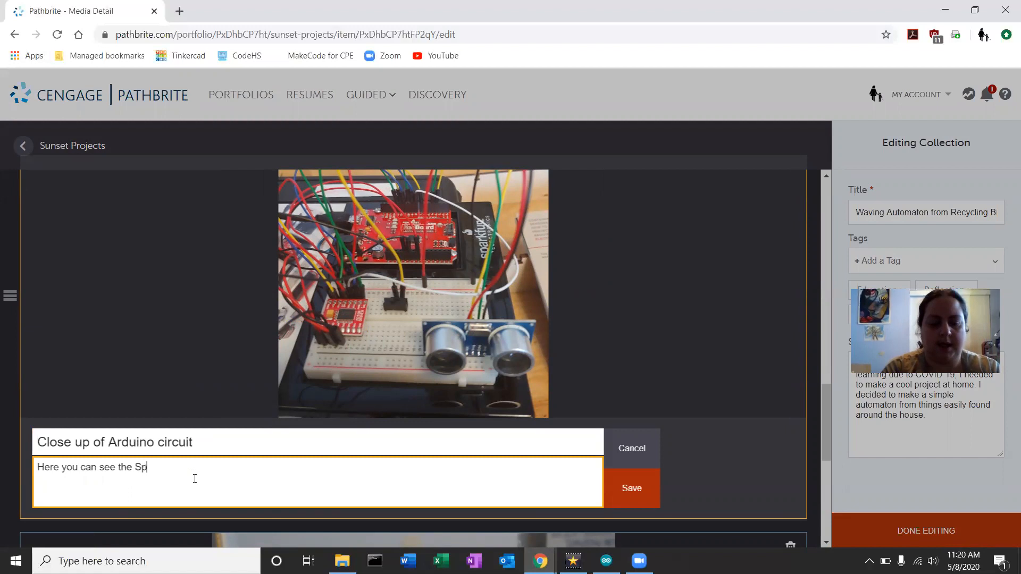
text(arkfun Re)
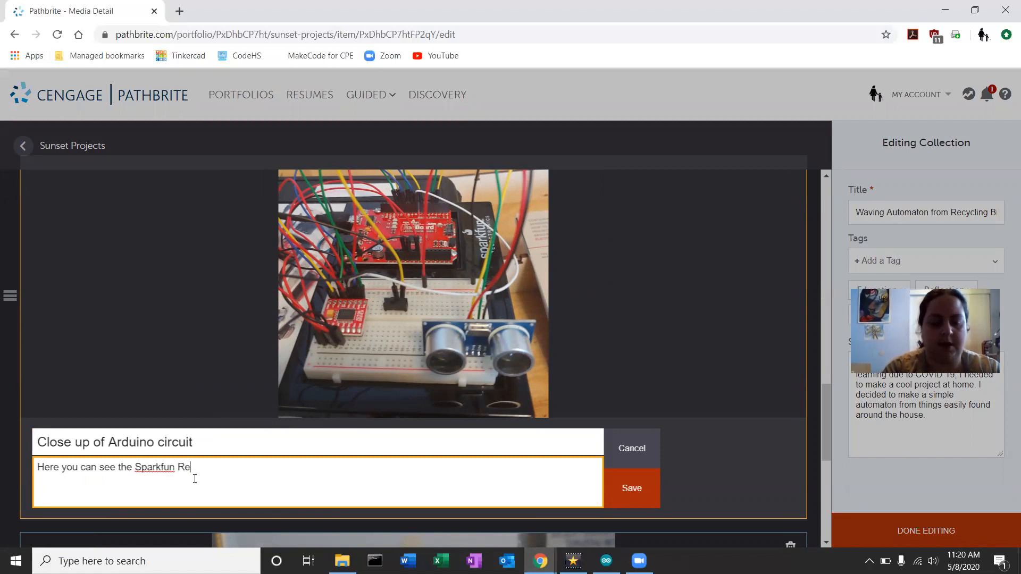
text(dboard, the motor driver, and )
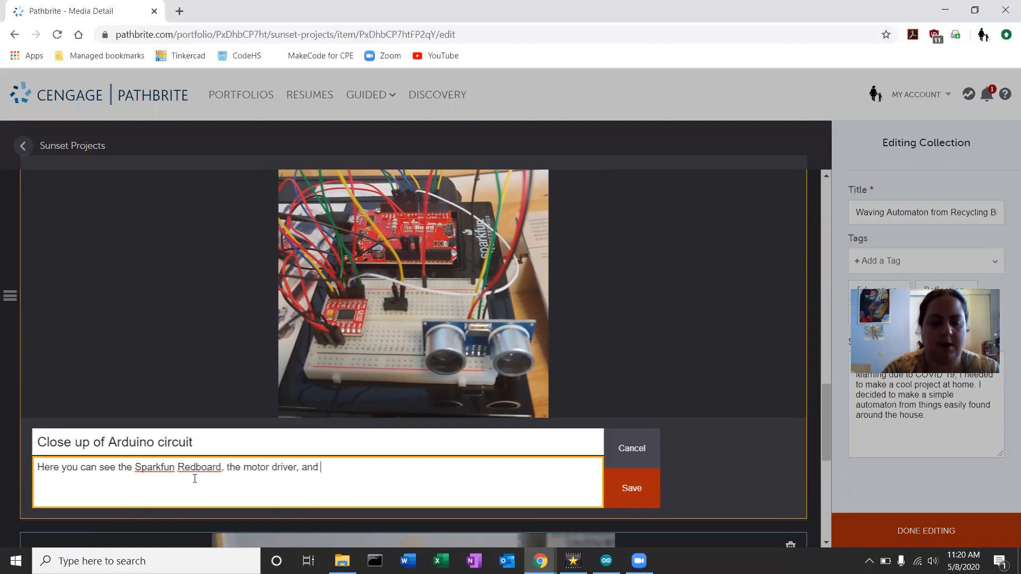
text(the ultrasonic)
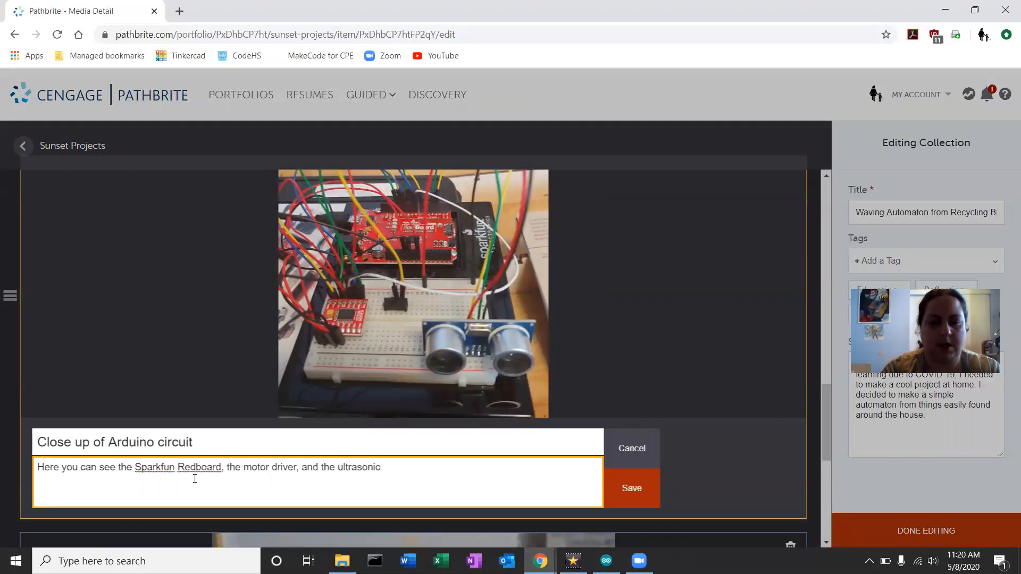
text( sensor.)
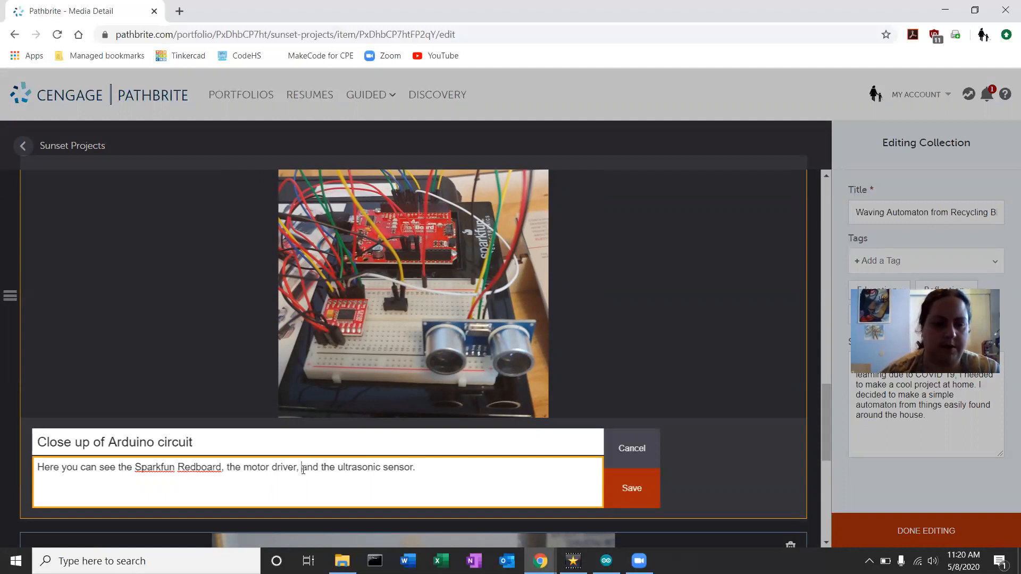
text(switch,)
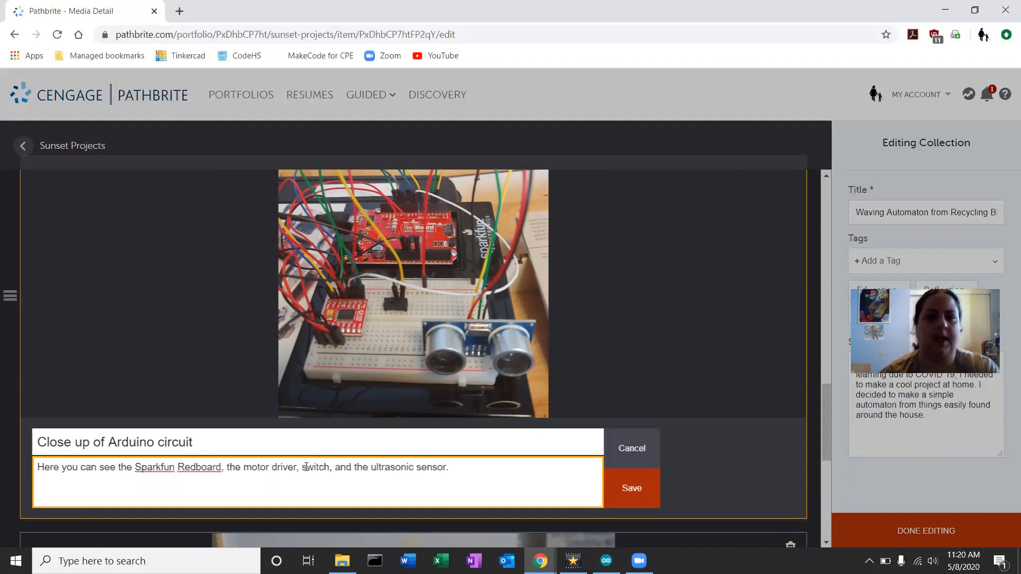
click(633, 488)
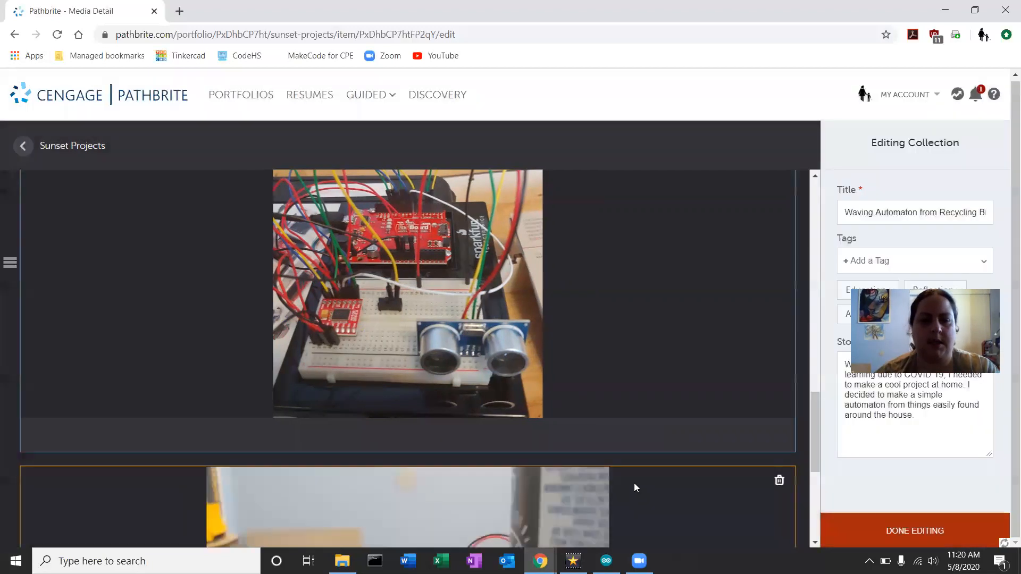
Add a caption to the photo of the yellow motor in the toothpaste box and title it "Close up of the motor"
scroll(633, 455, down, 5)
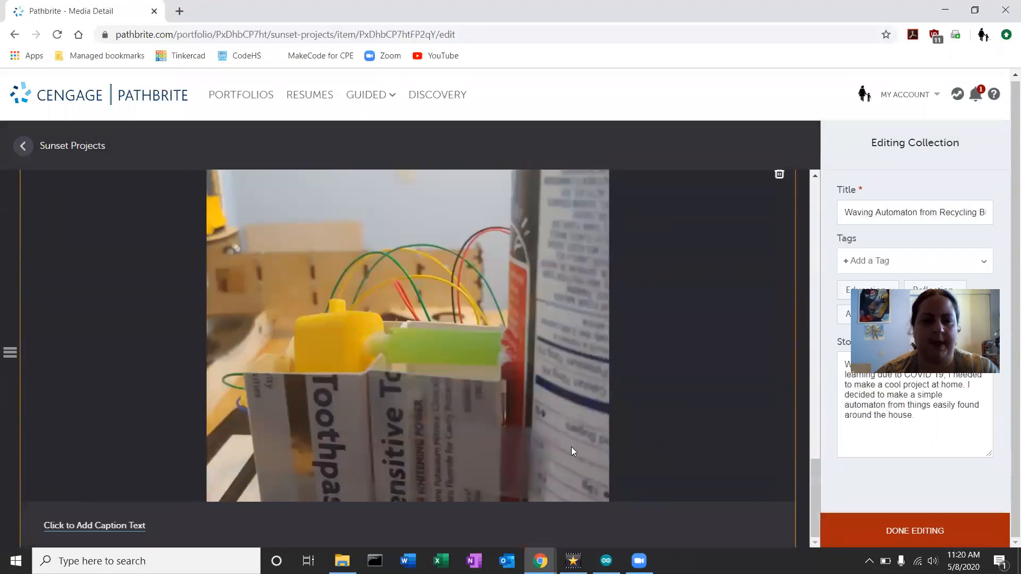
click(113, 527)
click(189, 476)
text(C)
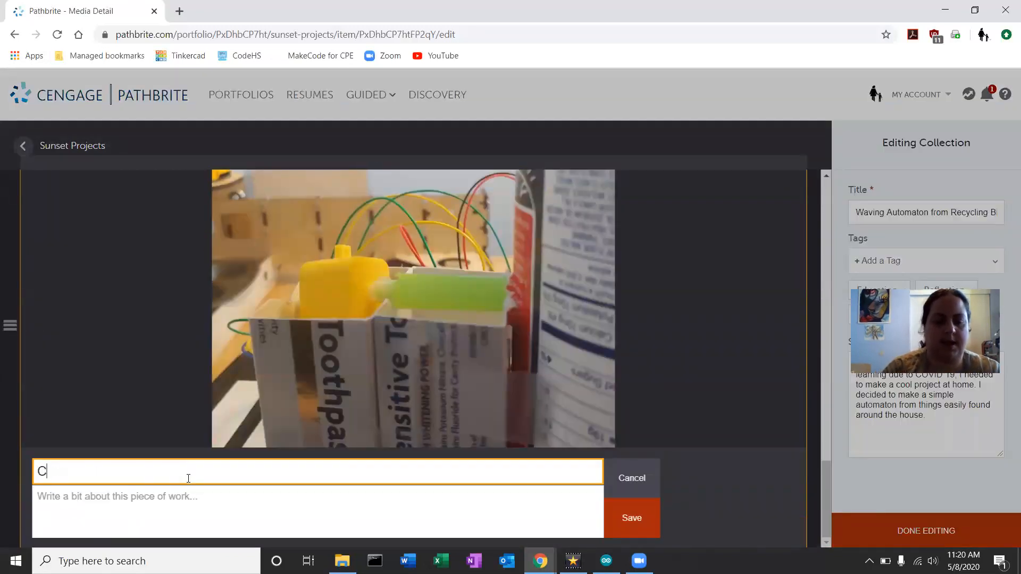
text(lose up of the )
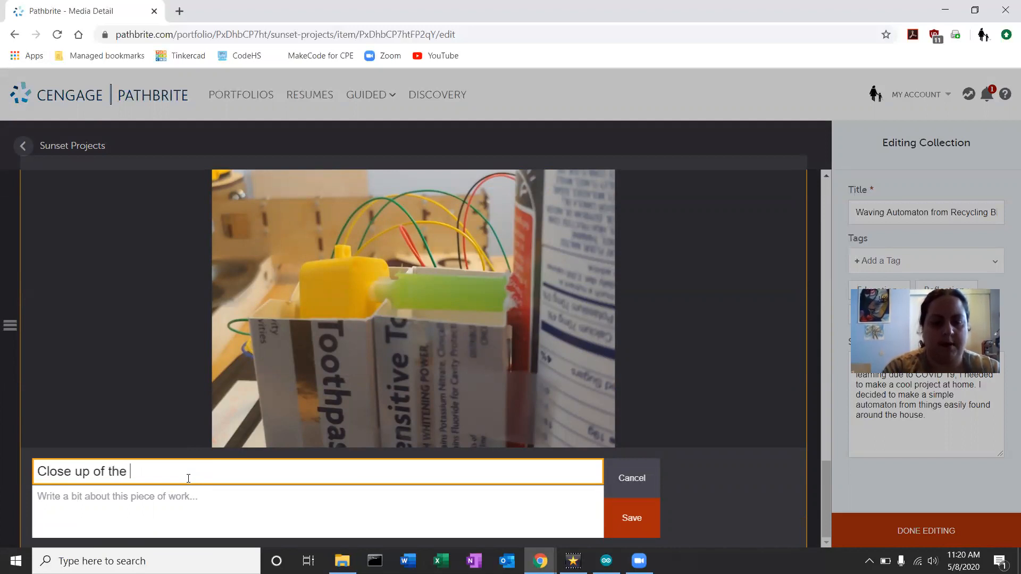
text(motor)
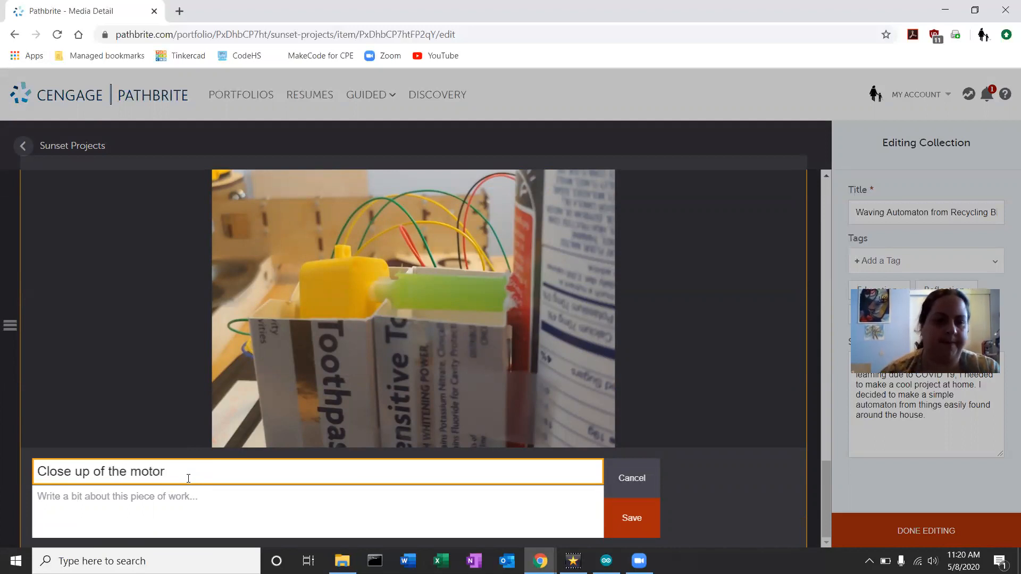
Describe the photo as "The motor is connected to the drive shaft (straw) and housed in a toothpaste box for alignment and stability." and save the caption
click(190, 504)
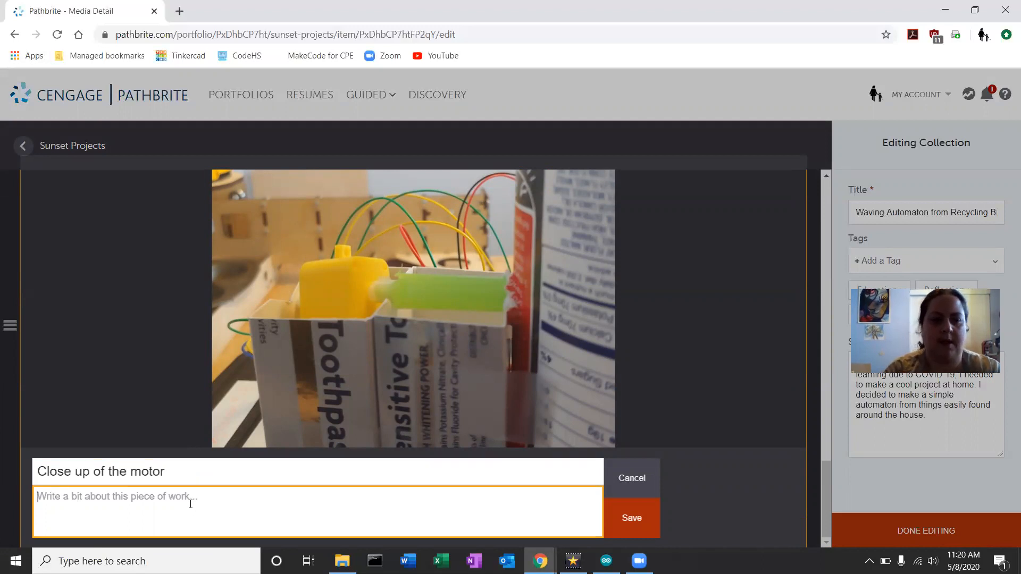
text(The mot)
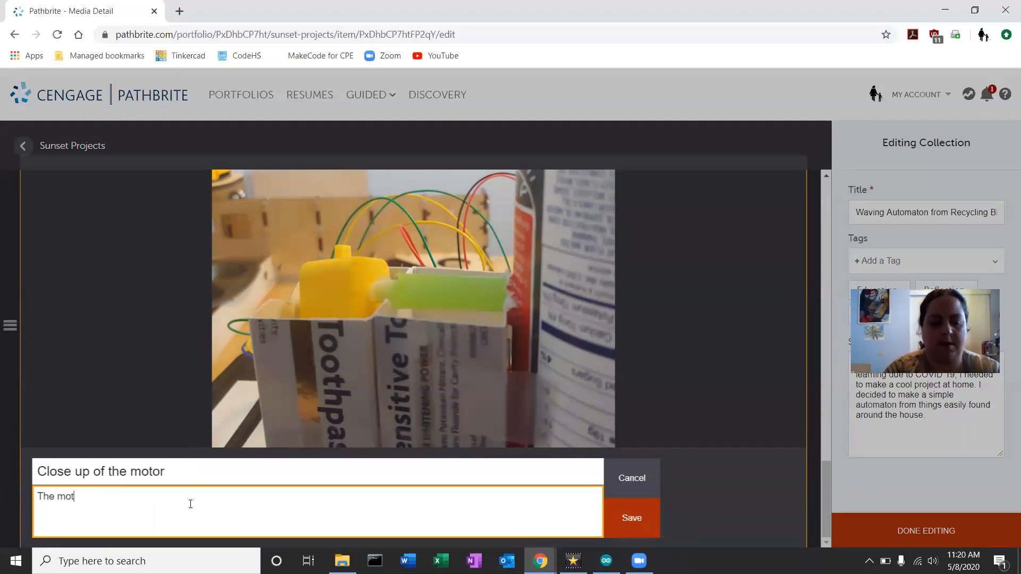
text(or is connected to the drive sh)
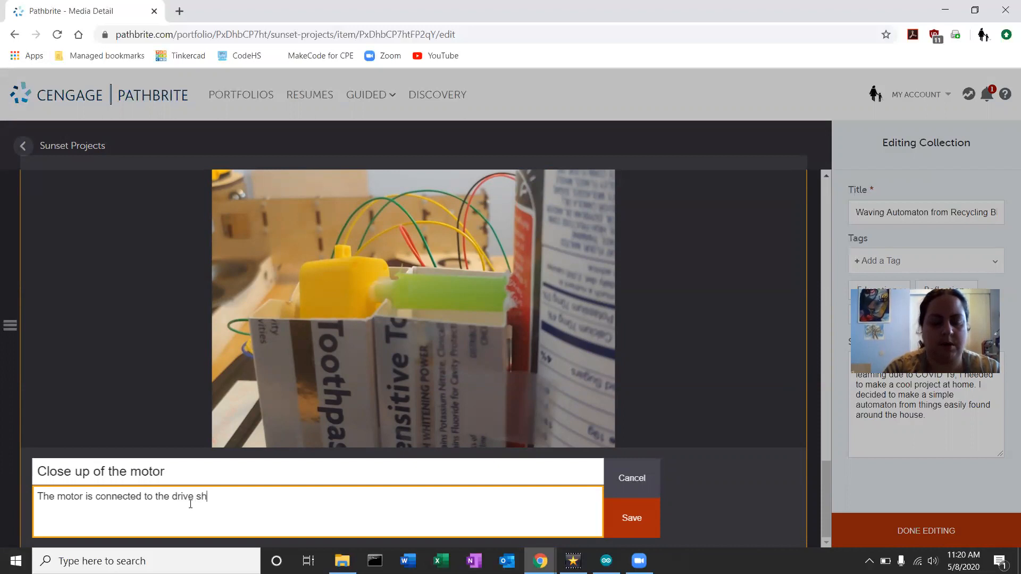
text(aft (straw) and house)
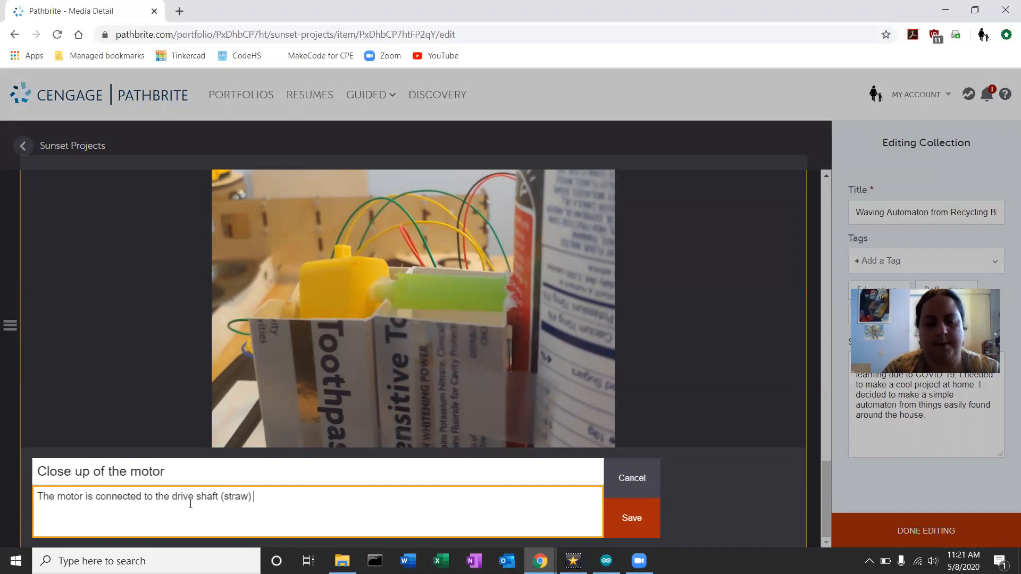
text(d )
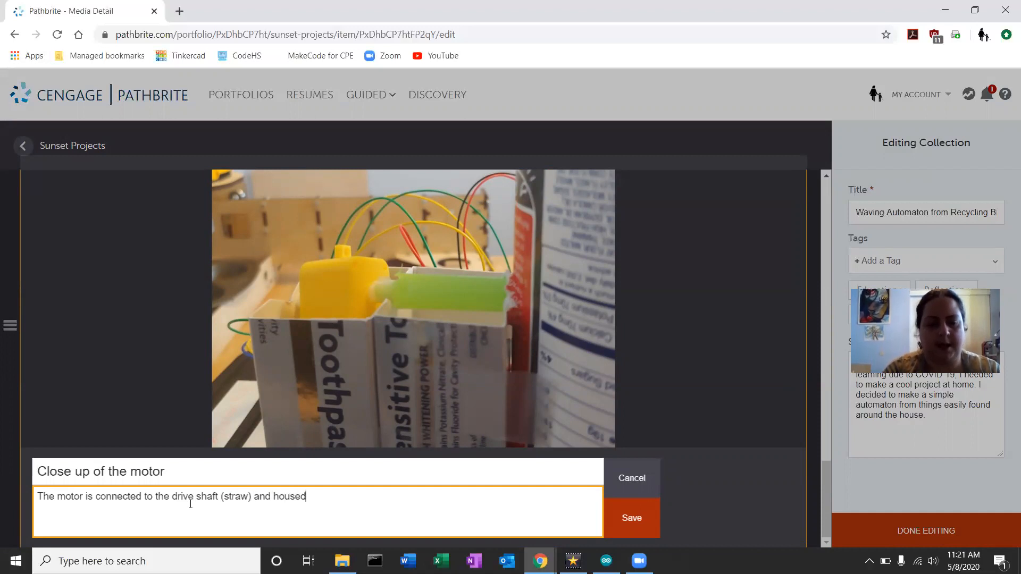
text(in a toothpas)
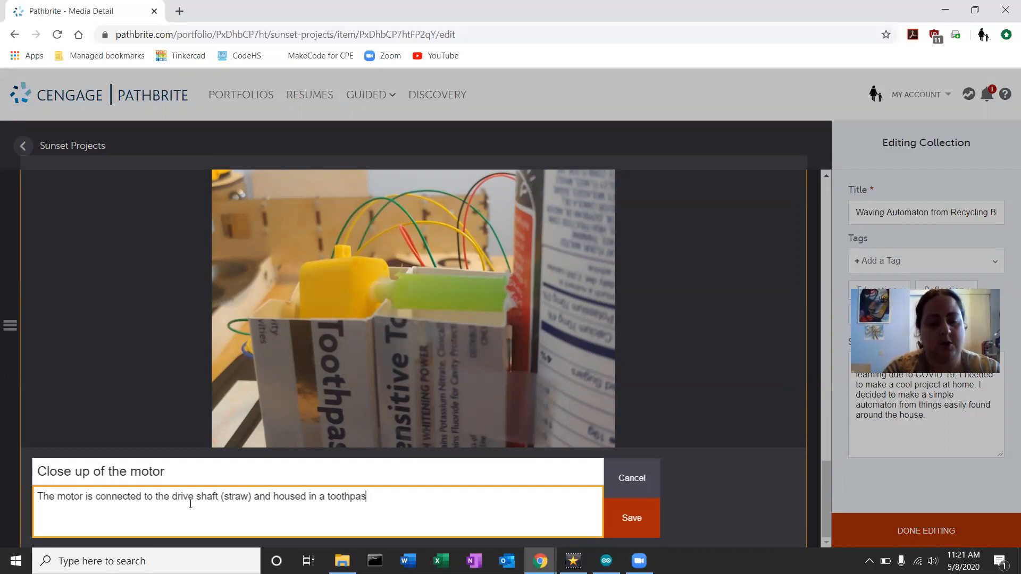
text(te b)
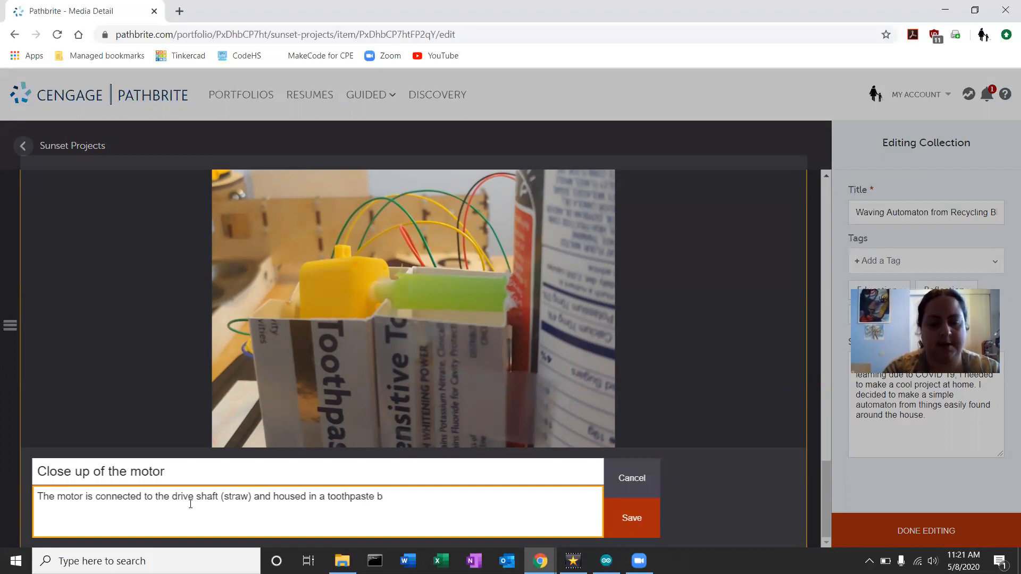
text(ax fr)
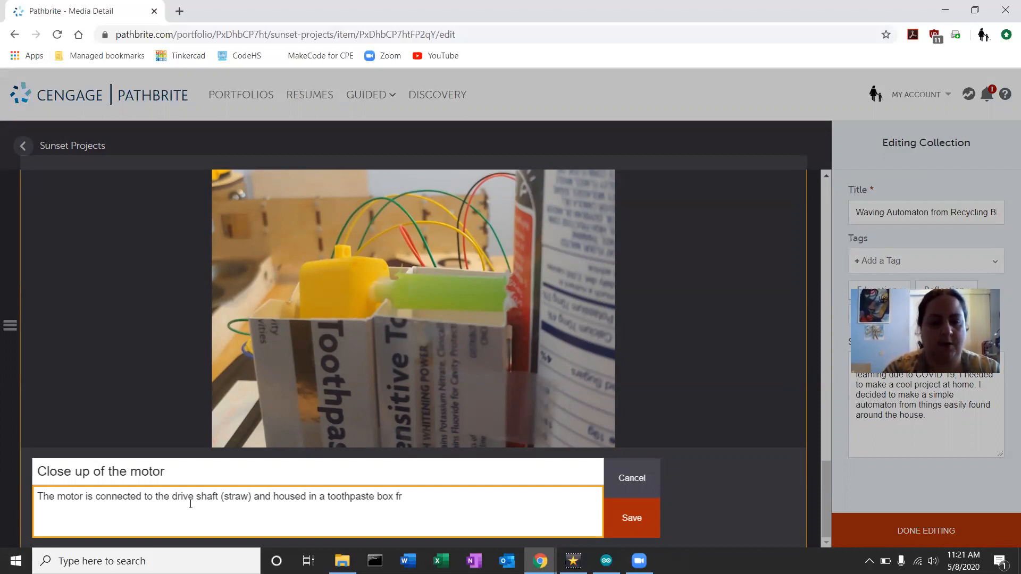
text(or ali)
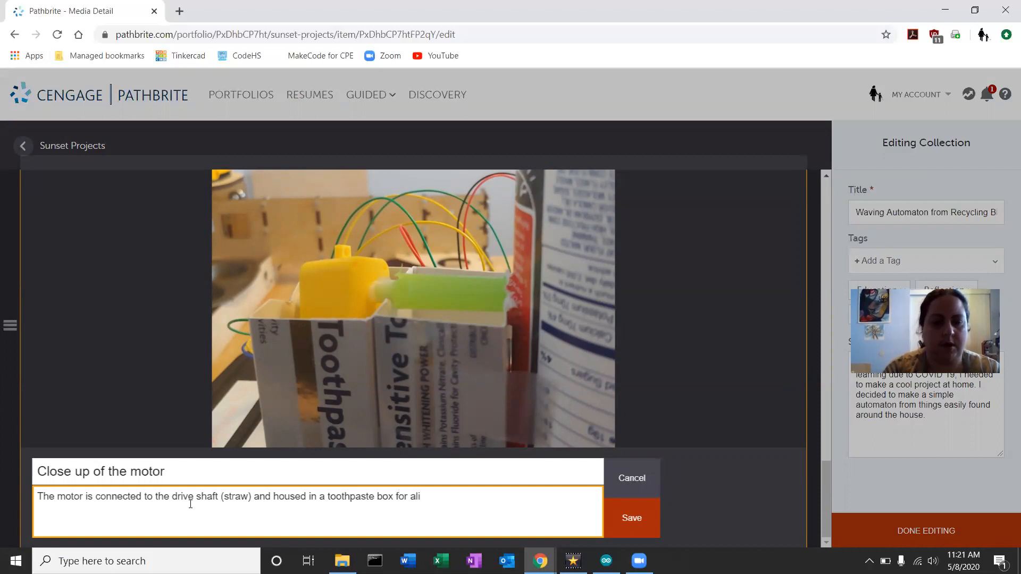
key(BackSpace)
text(gn)
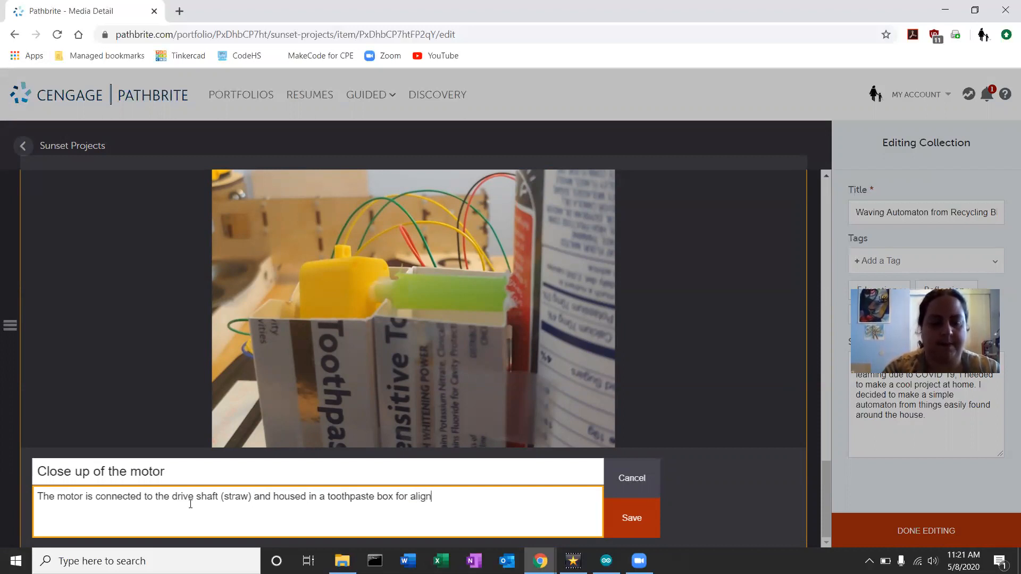
text(ment and stability.)
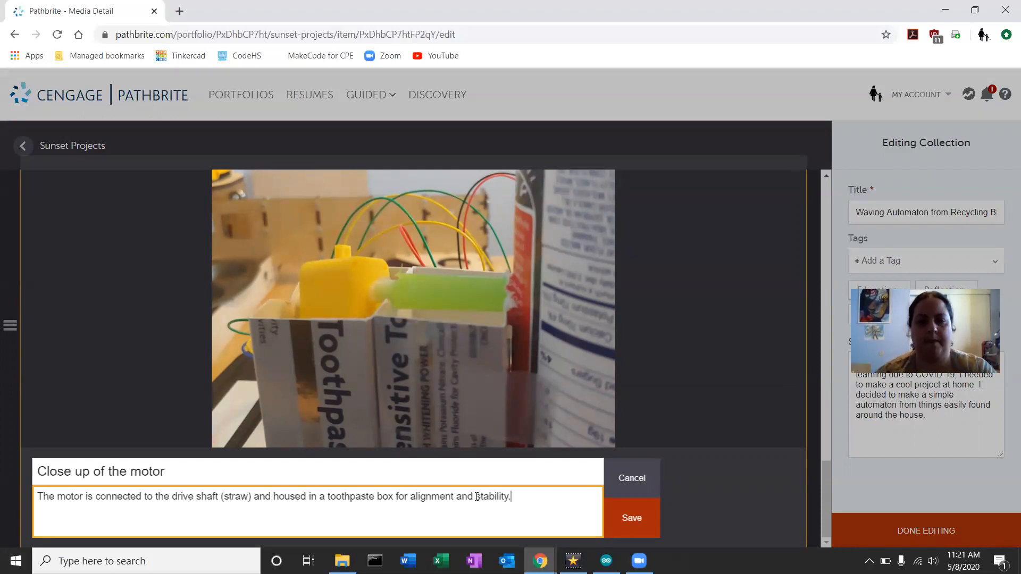
click(627, 517)
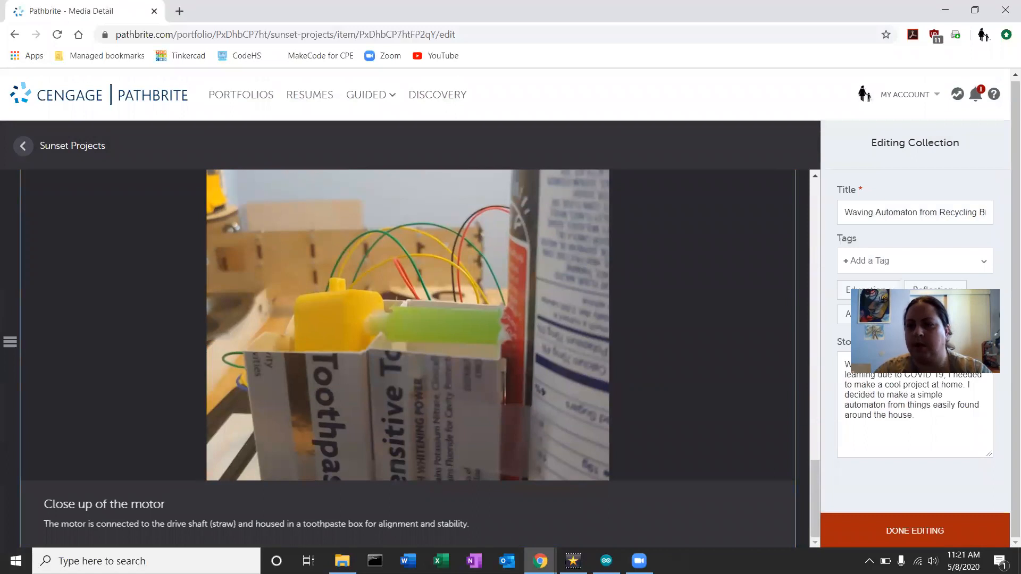
Add a new line to the collection's story: "I found a bread crumb container, a toothpaste box, an old magazine, straws, toothpicks, scissors and tape."
click(881, 386)
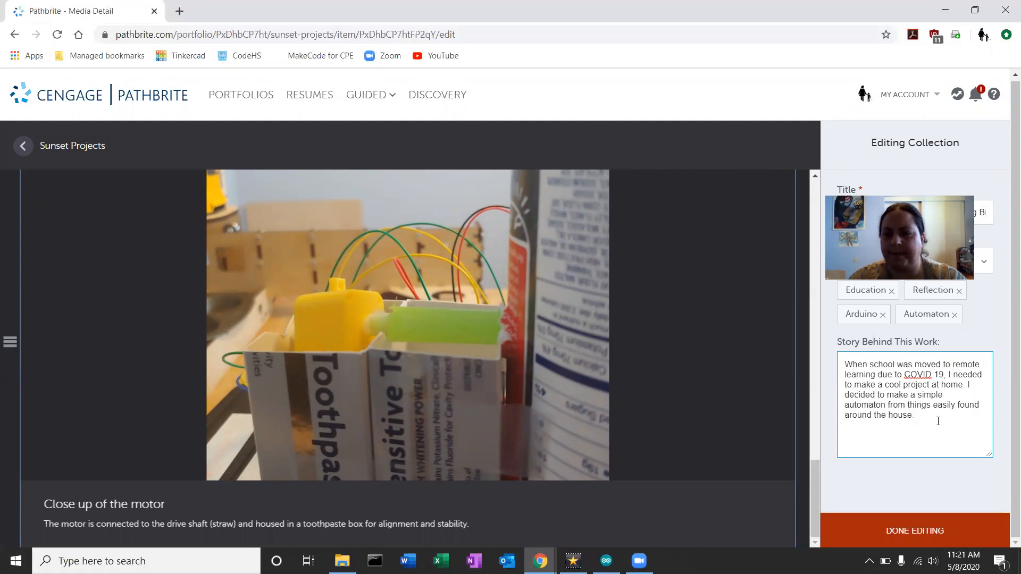
key(Return)
text(I deci)
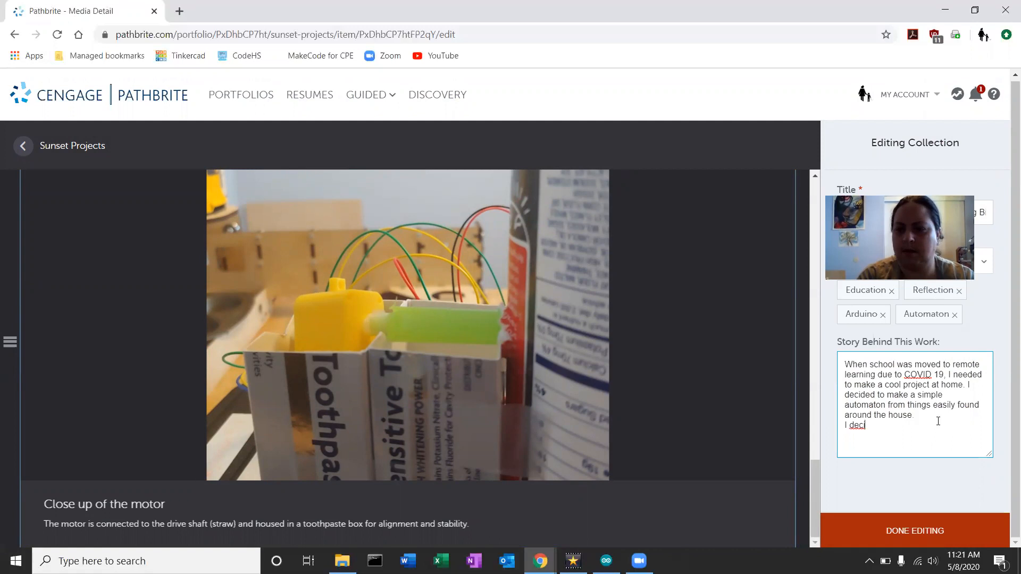
key(BackSpace)
key(BackSpace)
key(BackSpace)
key(BackSpace)
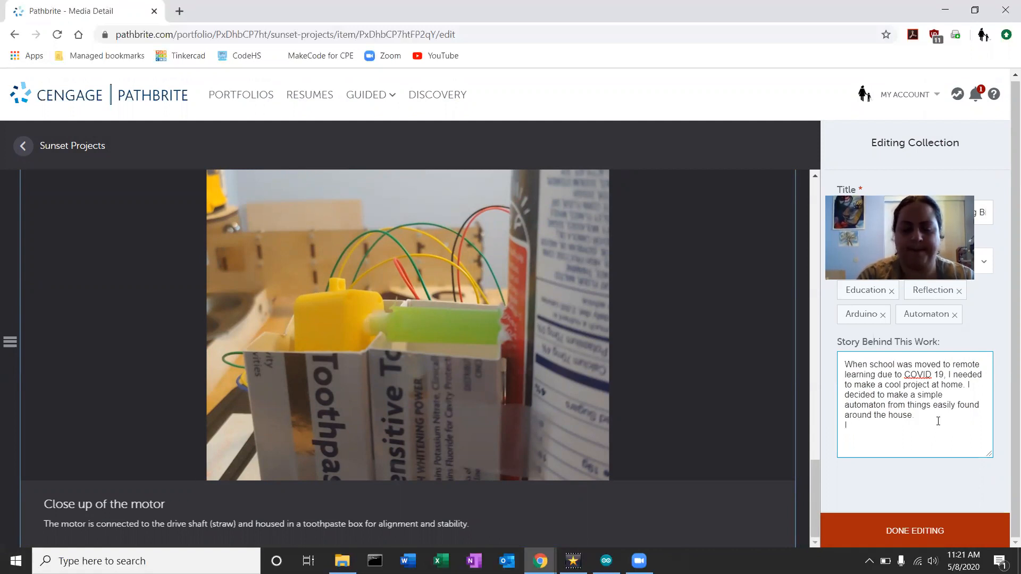
text(found a bread crumb container, a toothpaste box, an old magazine, staraw, toothpicks,)
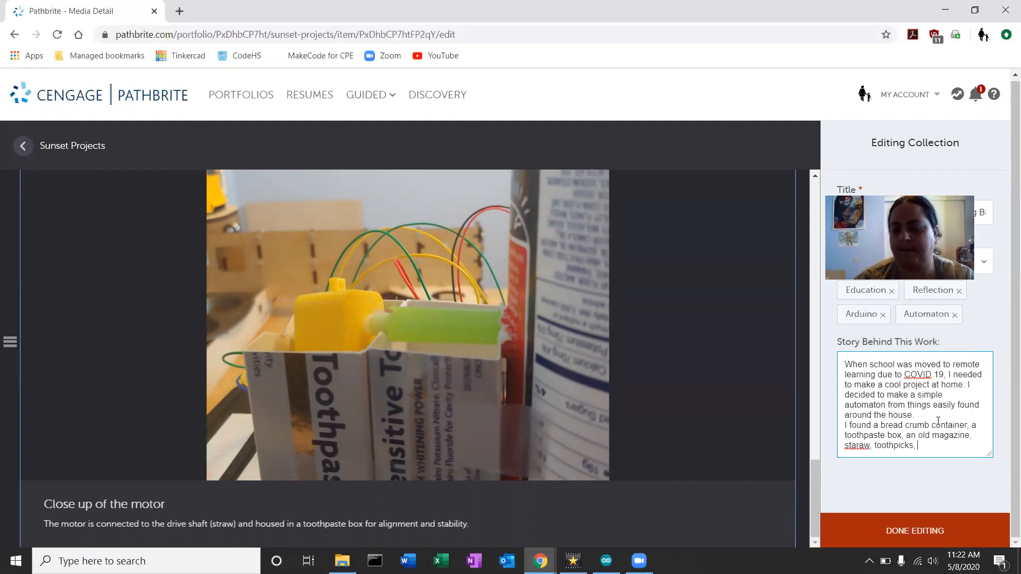
right_click(865, 446)
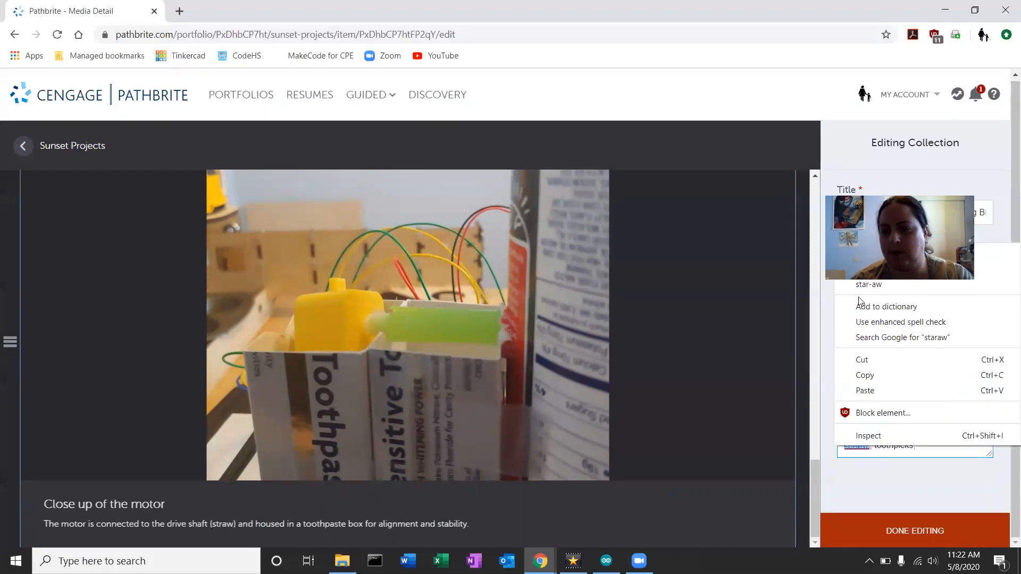
click(883, 253)
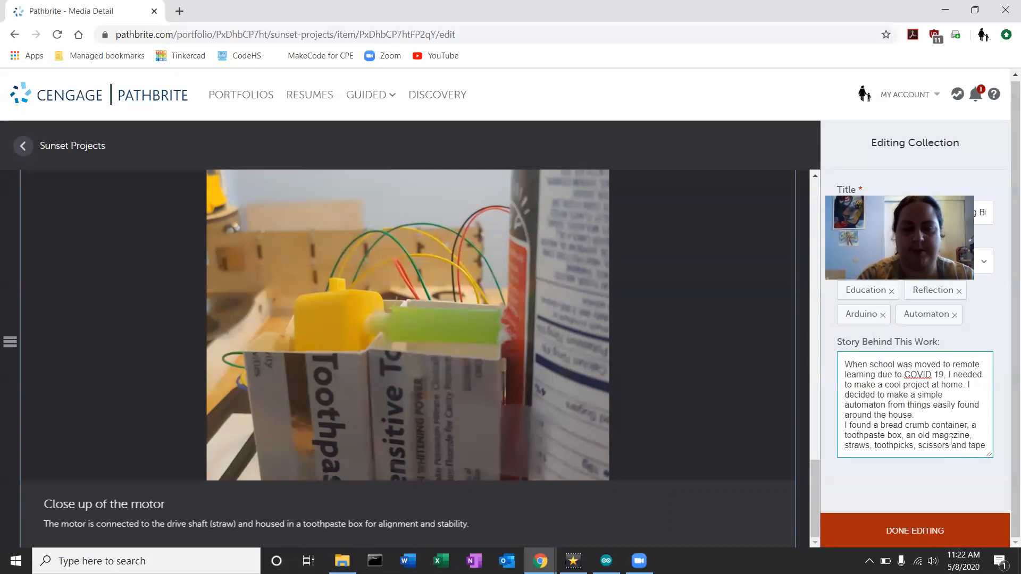
text(.)
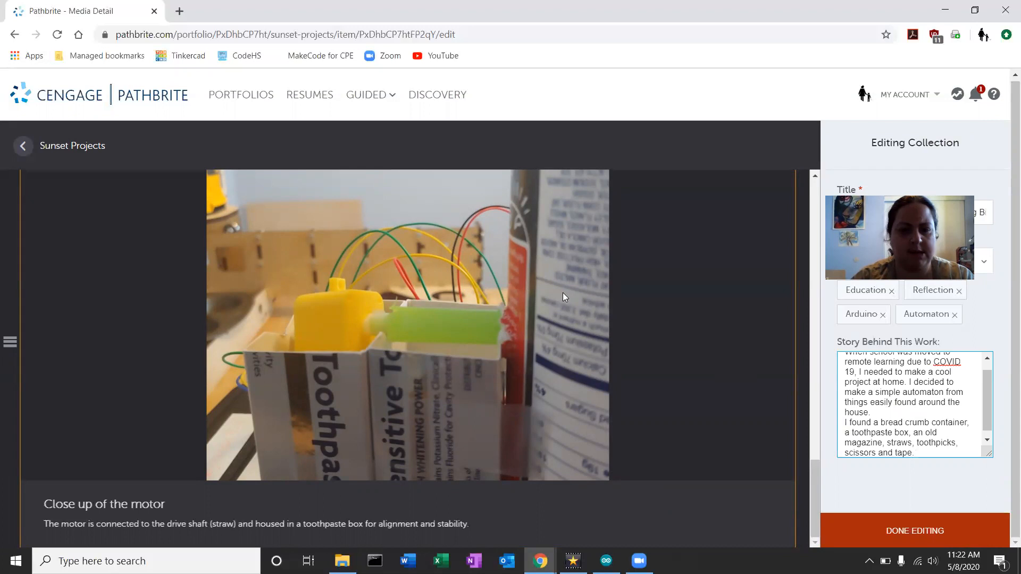
Continue the story on a new line: "Once I had the physical automaton, I added a circuit with sensors and a motor to drive the motion."
scroll(566, 294, up, 10)
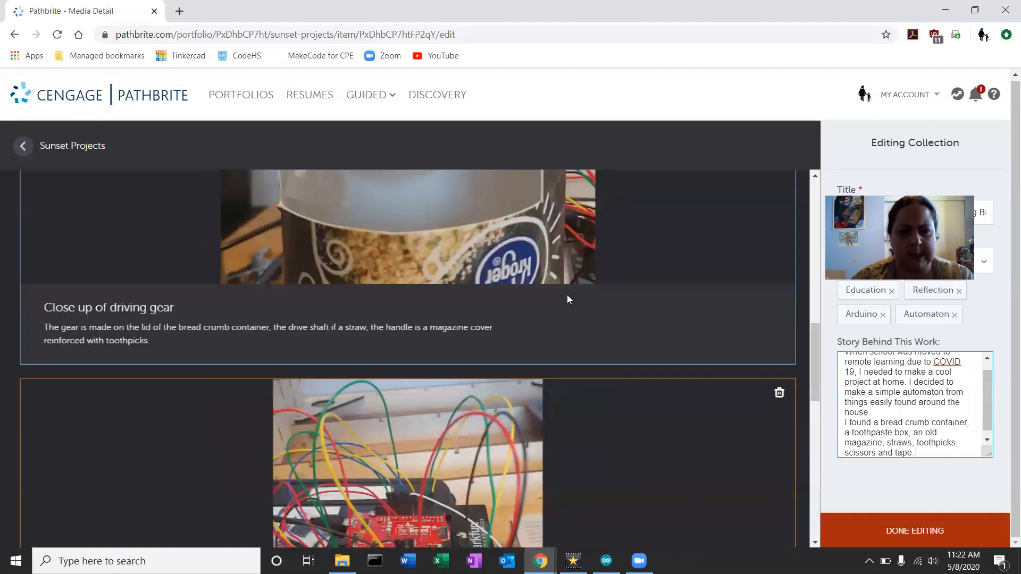
scroll(567, 296, up, 4)
scroll(568, 299, up, 8)
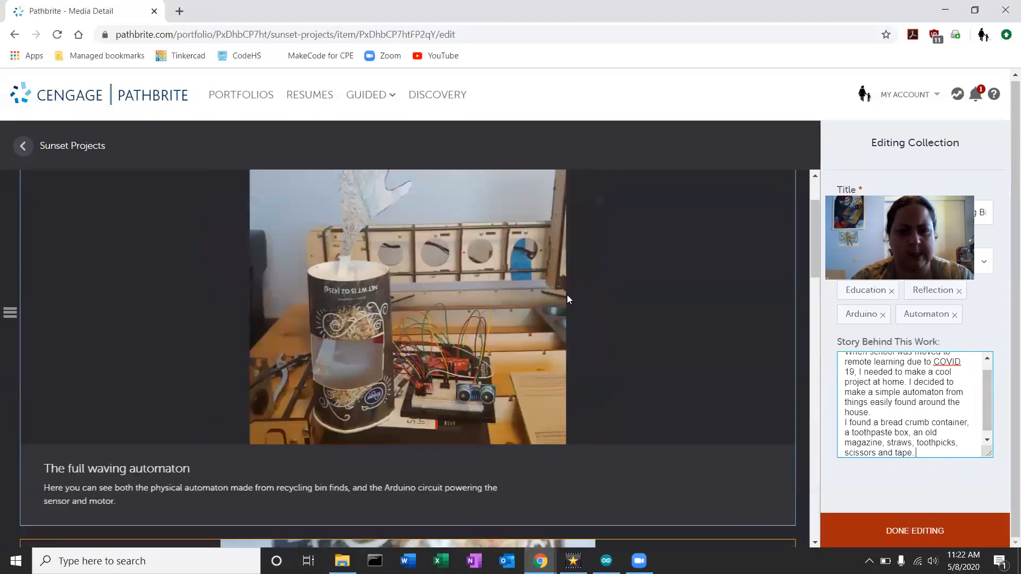
scroll(928, 434, down, 1)
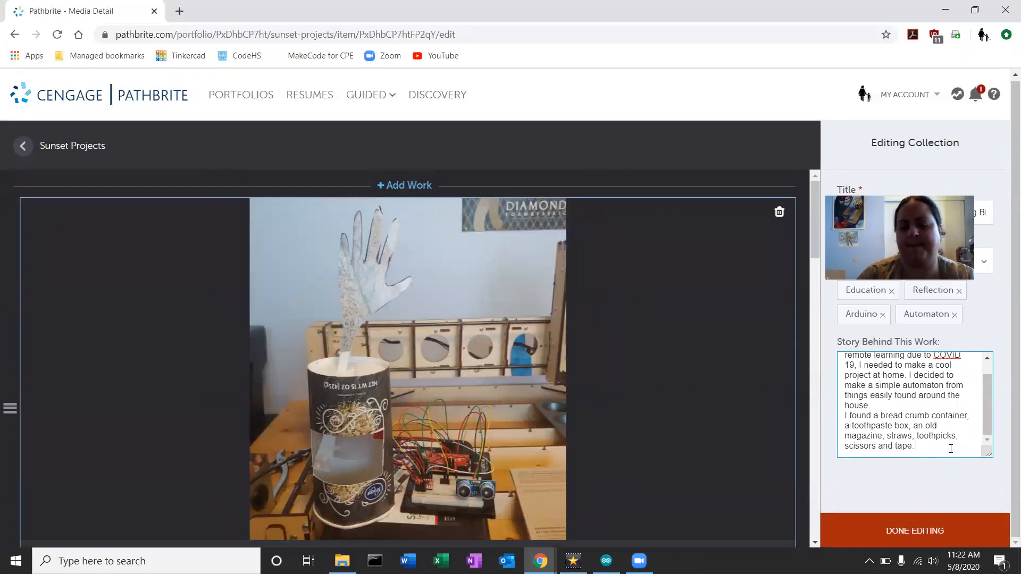
scroll(950, 448, down, 1)
text(I)
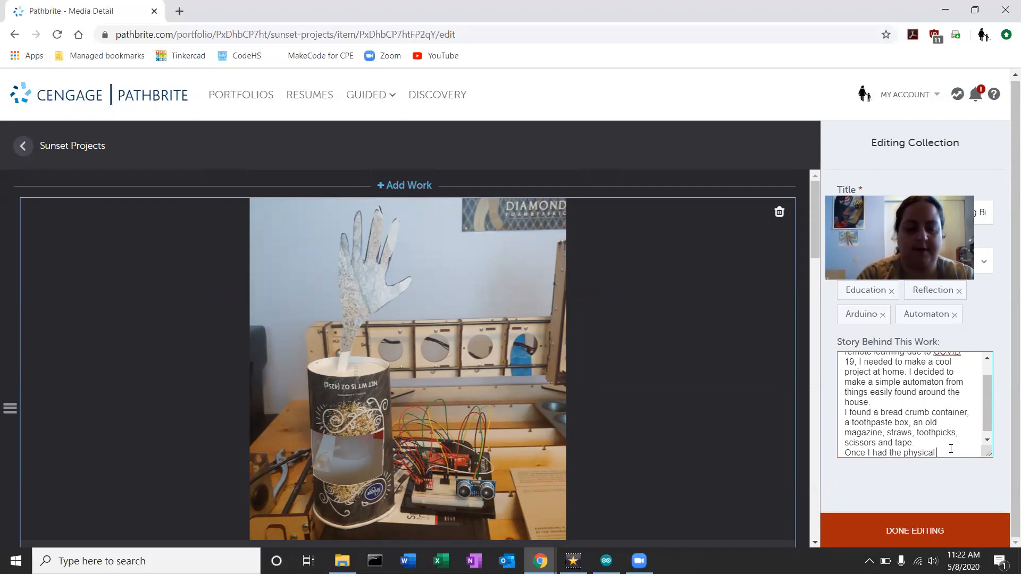
text(had the physical automaton, I added a circuit to)
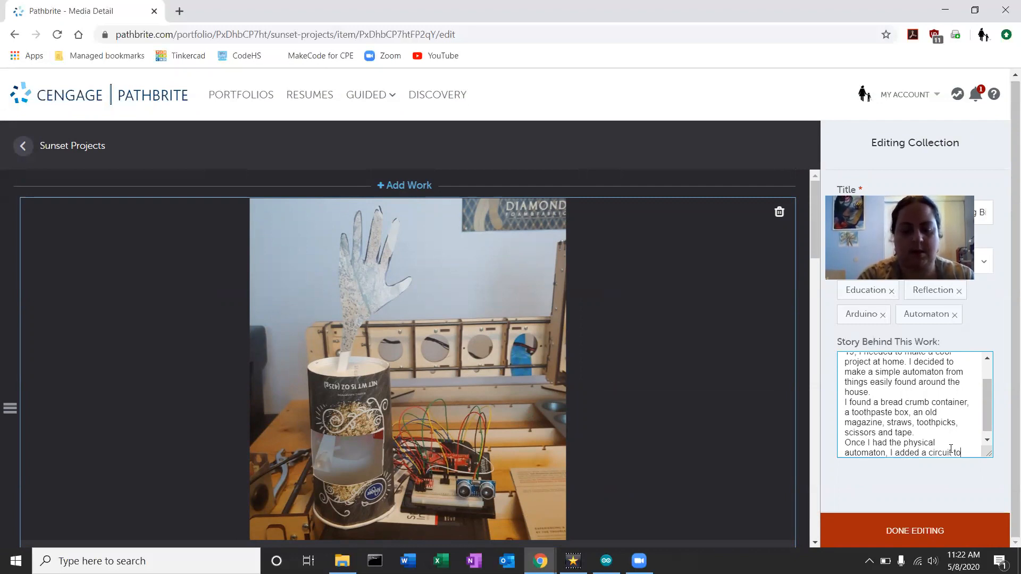
text(contro)
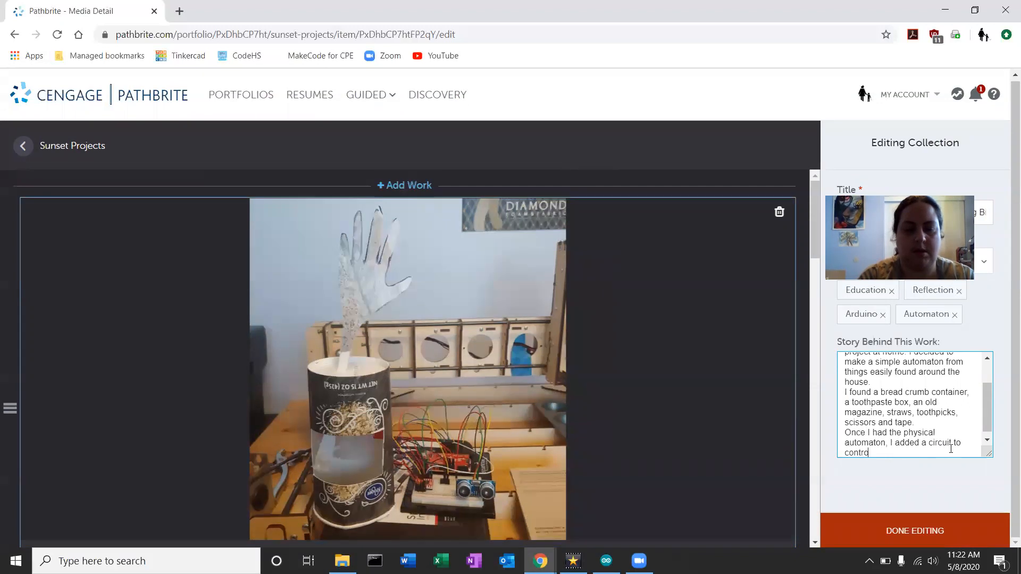
key(BackSpace)
key(BackSpace)
key(BackSpace)
key(BackSpace)
key(BackSpace)
key(BackSpace)
key(BackSpace)
key(BackSpace)
key(BackSpace)
key(BackSpace)
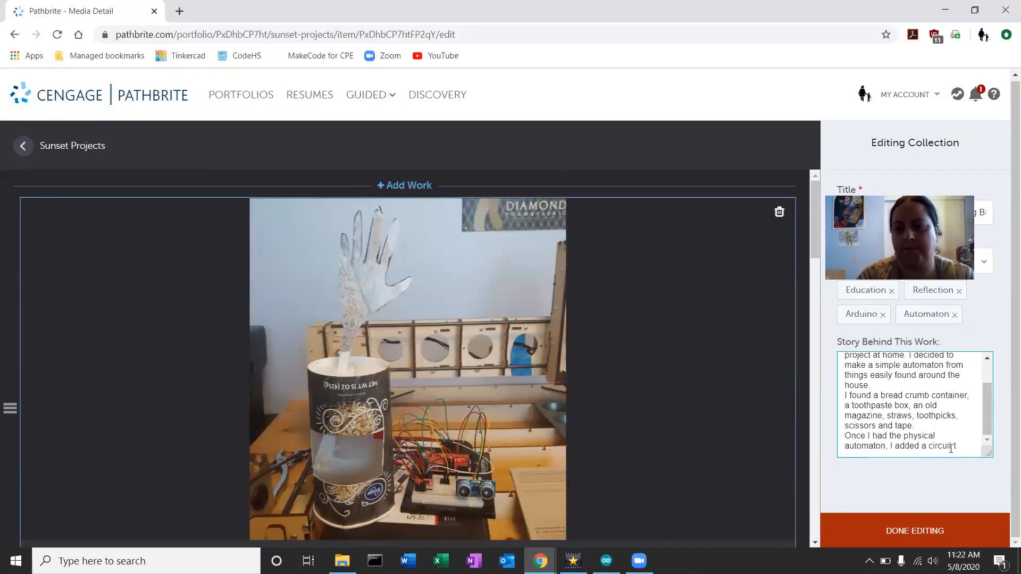
text(with sensors and a )
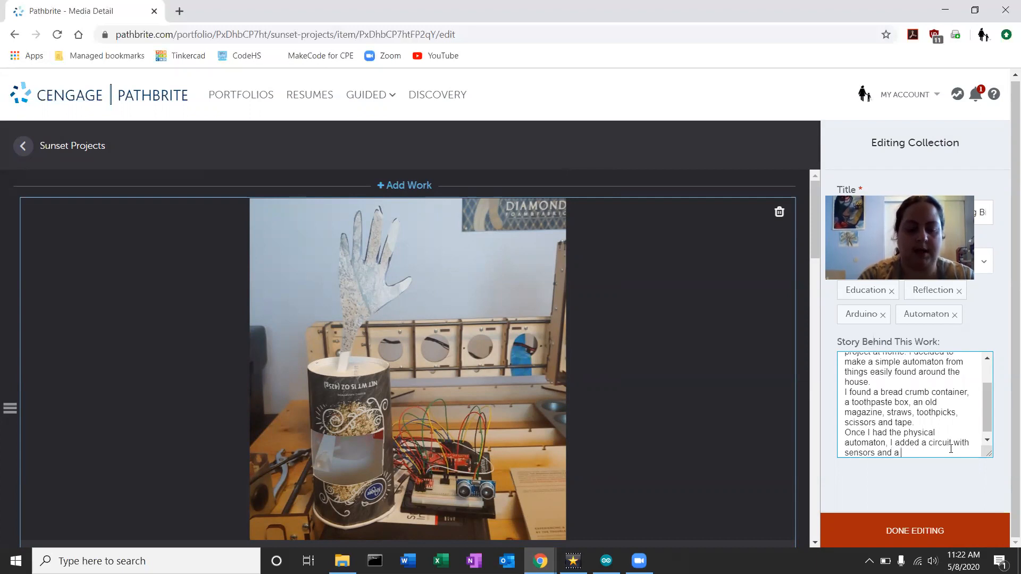
text(motor to d)
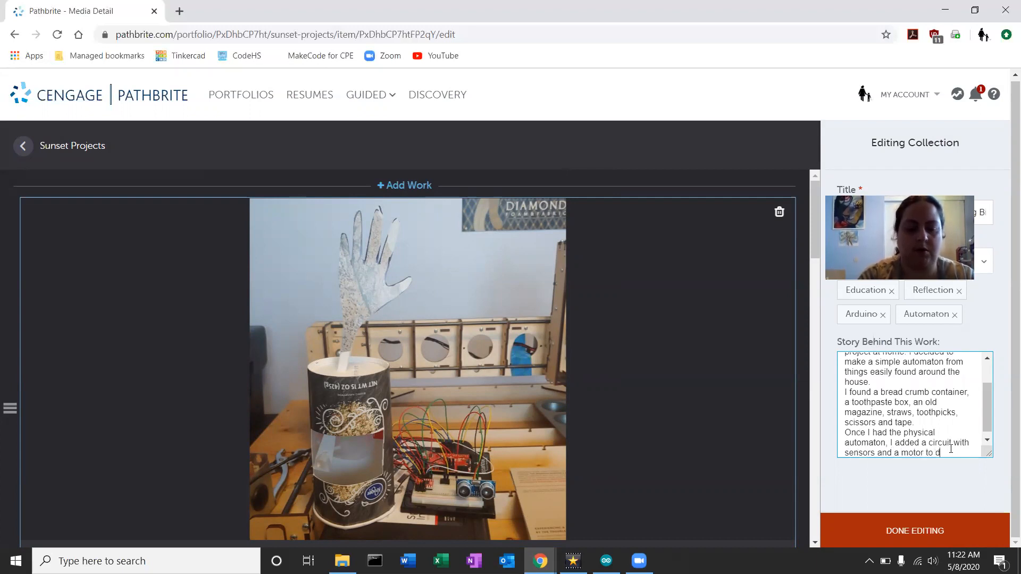
text(rive the m)
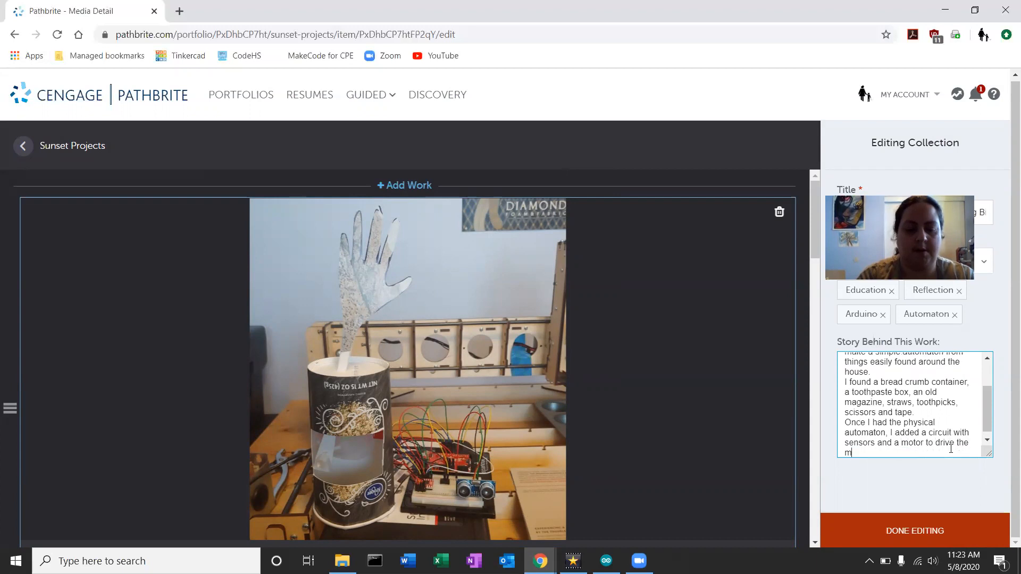
text(otion.)
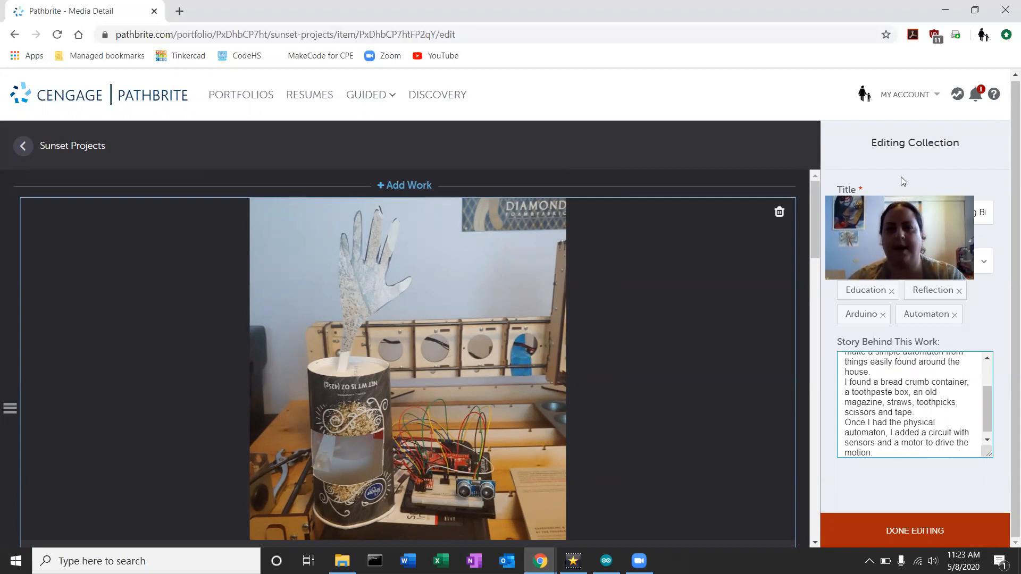
scroll(646, 284, down, 15)
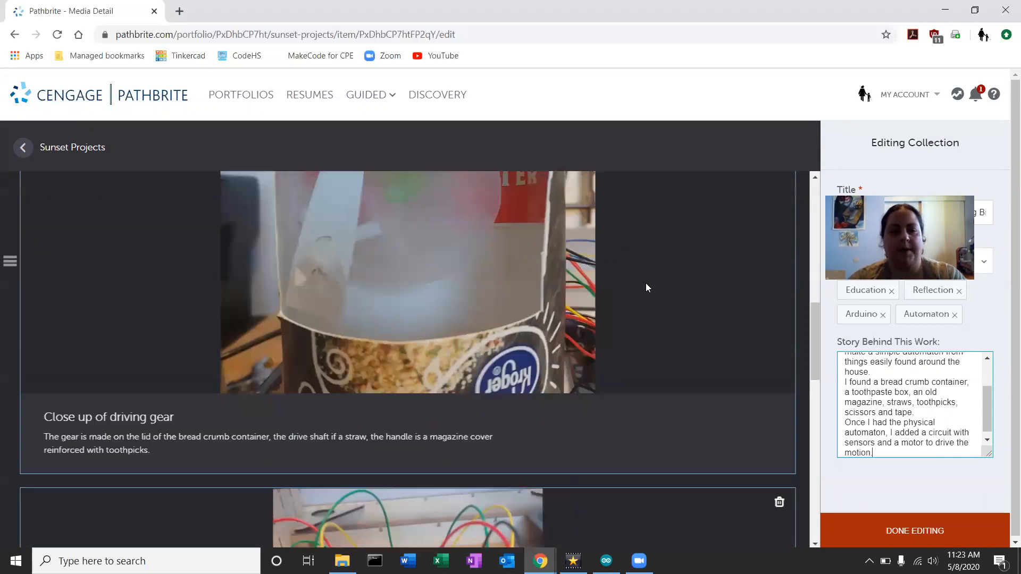
scroll(639, 295, up, 15)
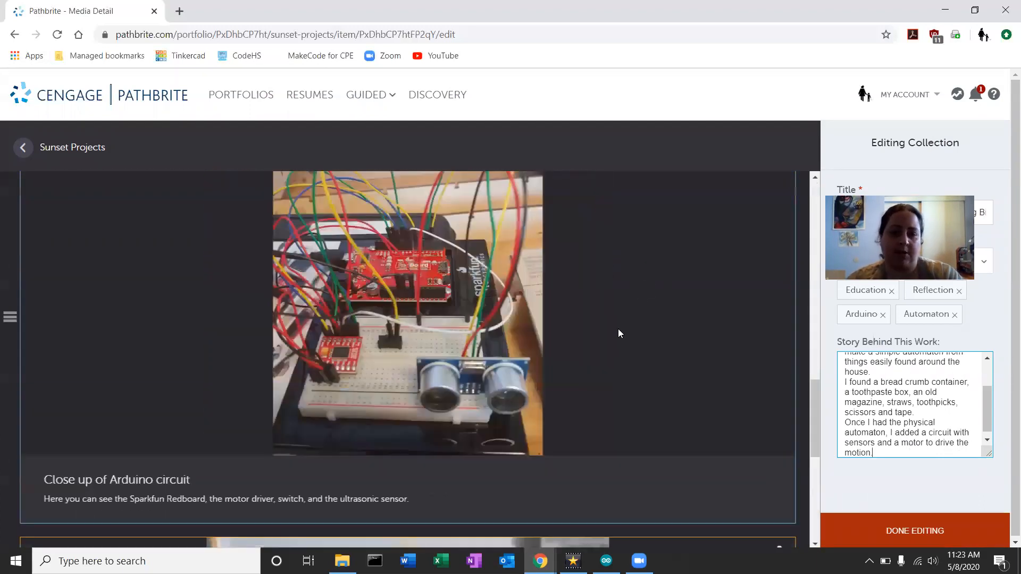
scroll(630, 344, down, 15)
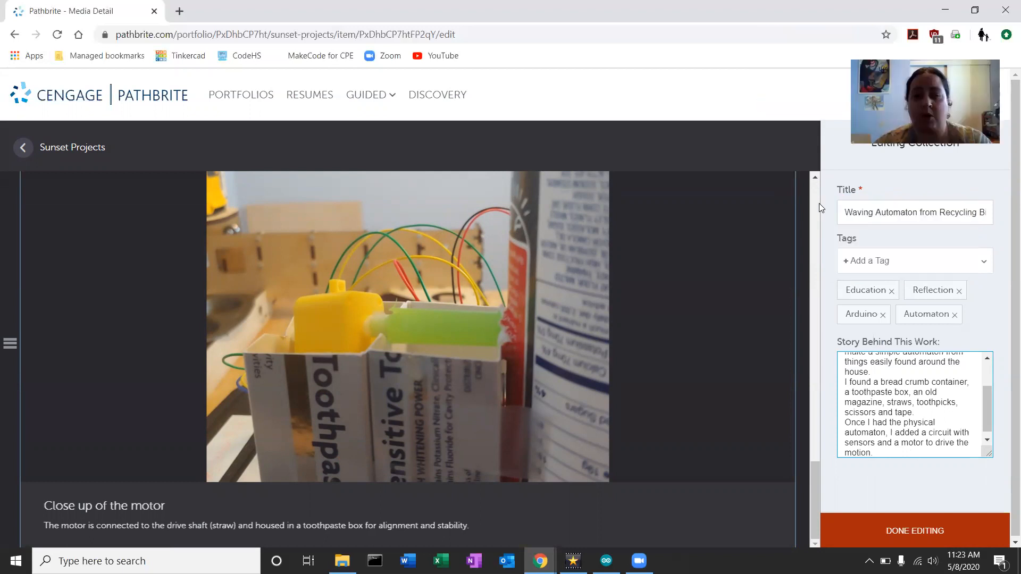
Review the collection's story text and finish editing the Waving Automaton collection
scroll(891, 419, up, 1)
scroll(766, 261, up, 3)
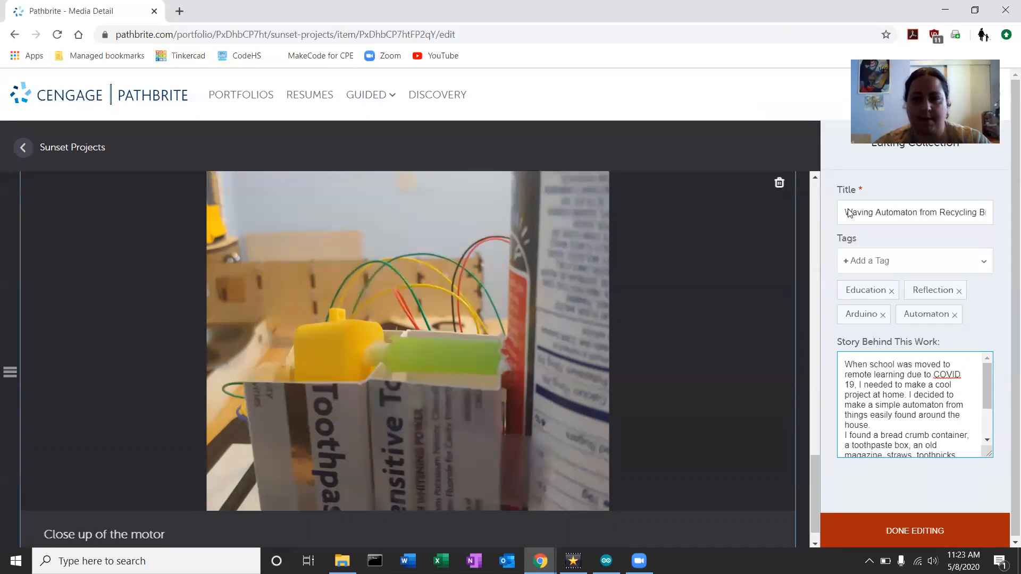
click(946, 525)
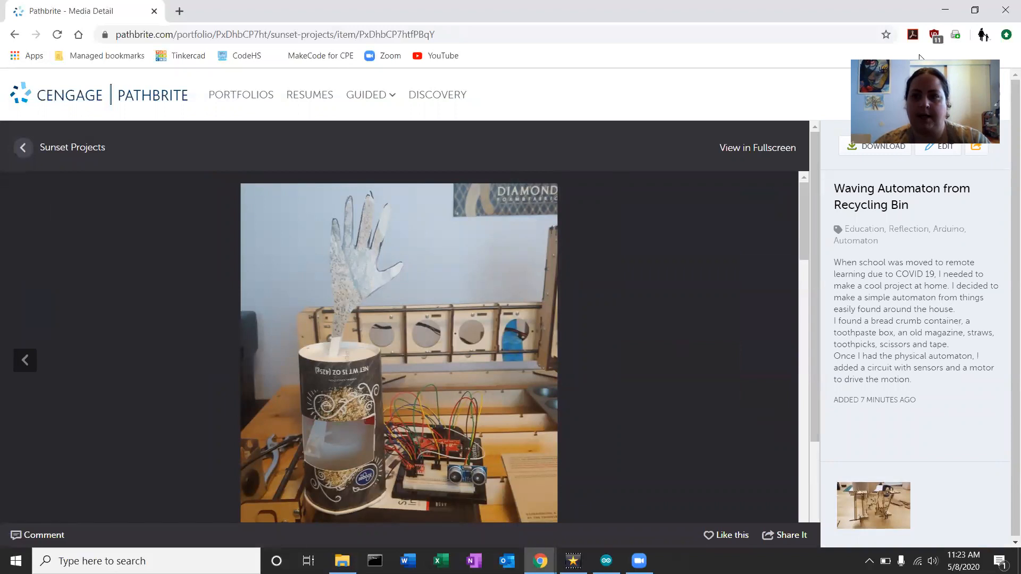
Reopen the Waving Automaton collection for editing and start adding a video above the first image
click(941, 147)
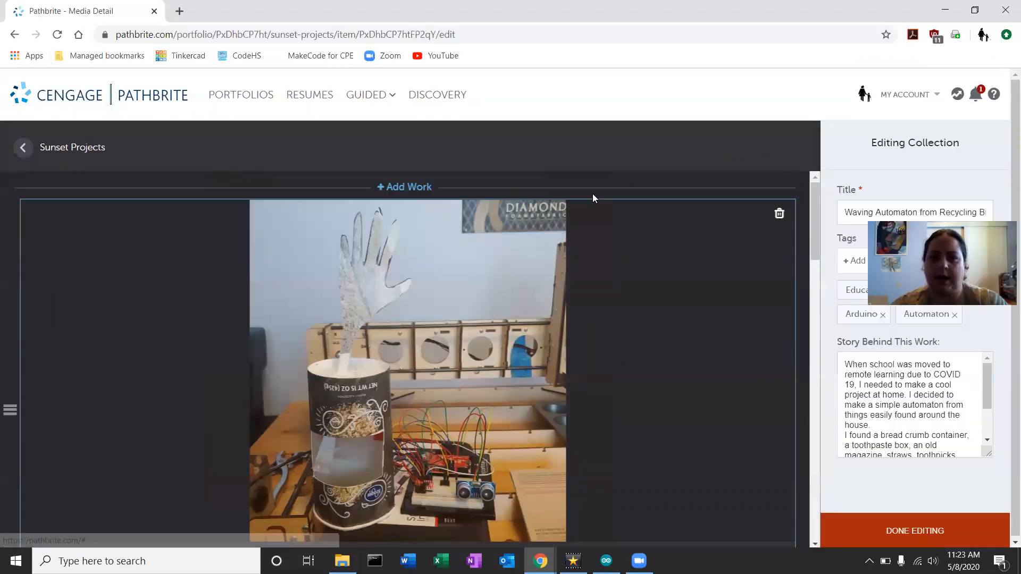
click(390, 187)
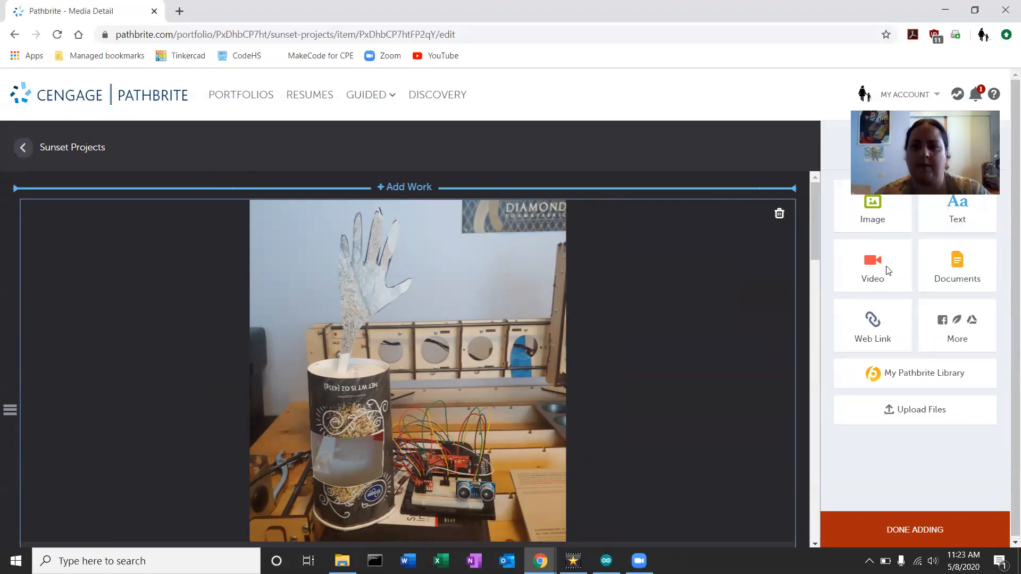
click(887, 270)
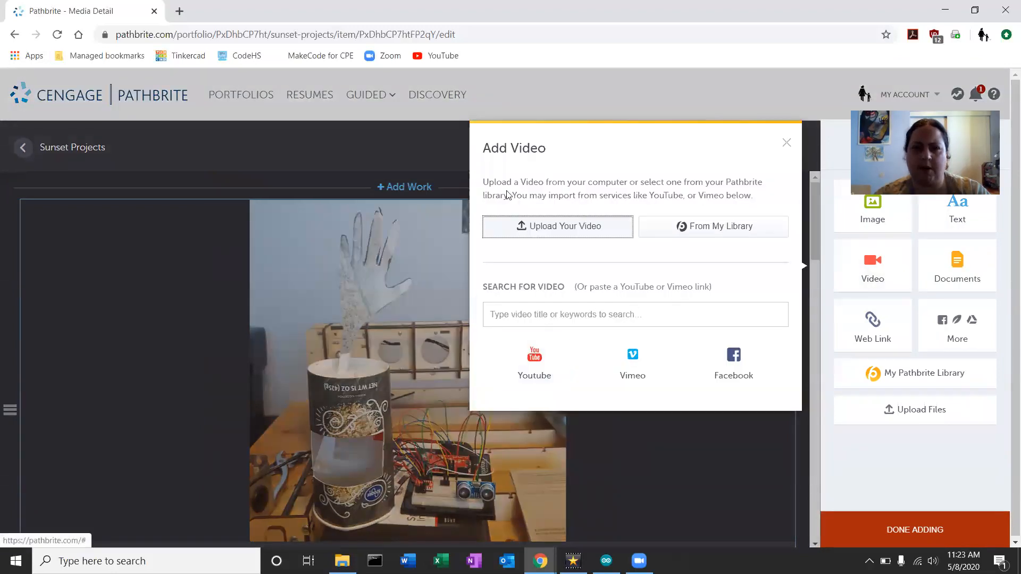
In a new browser tab, search Google for the channel owner's name plus "youtube" and open their YouTube channel
click(179, 10)
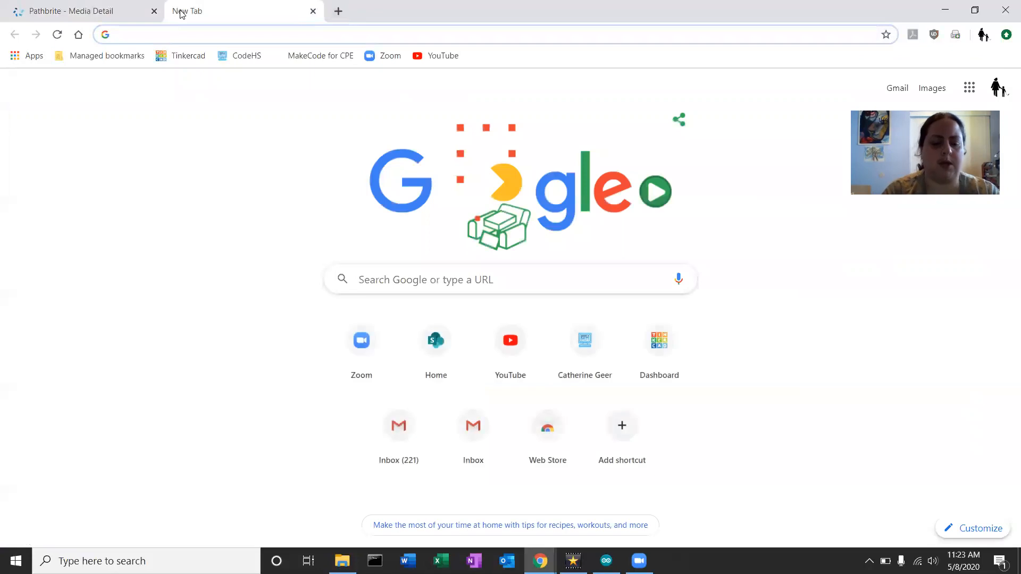
text(cady geer)
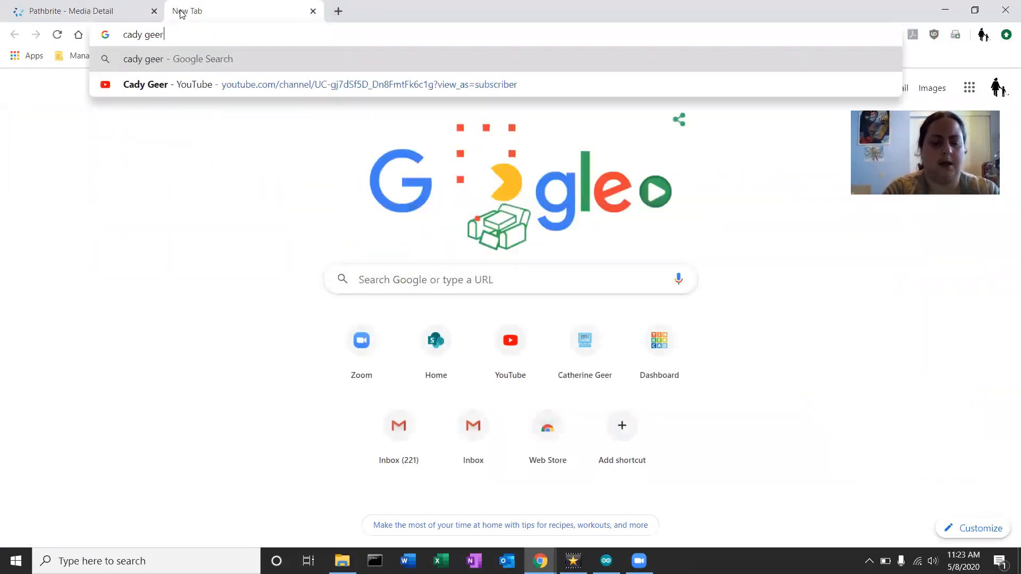
text( youtu)
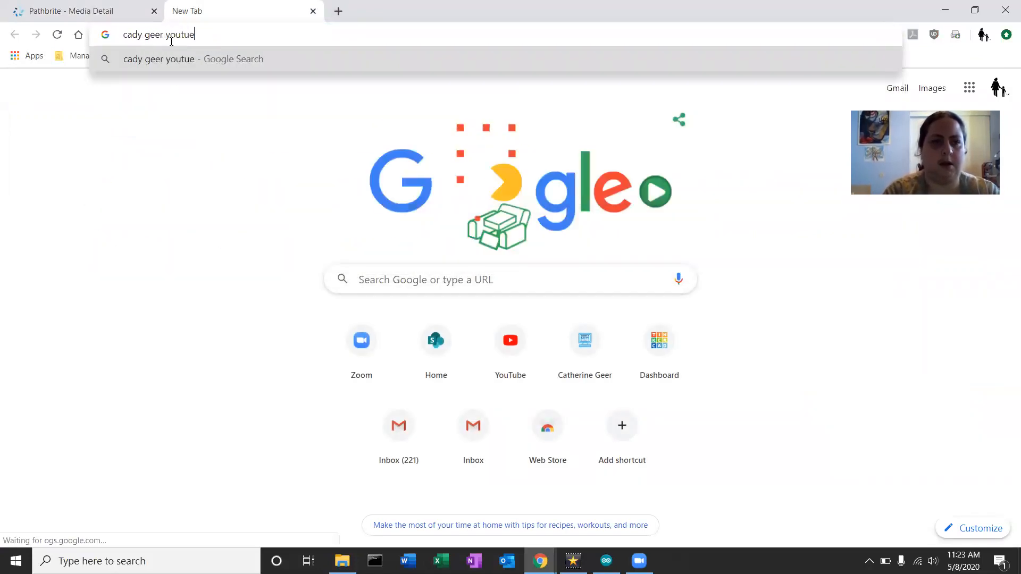
text(be)
key(Return)
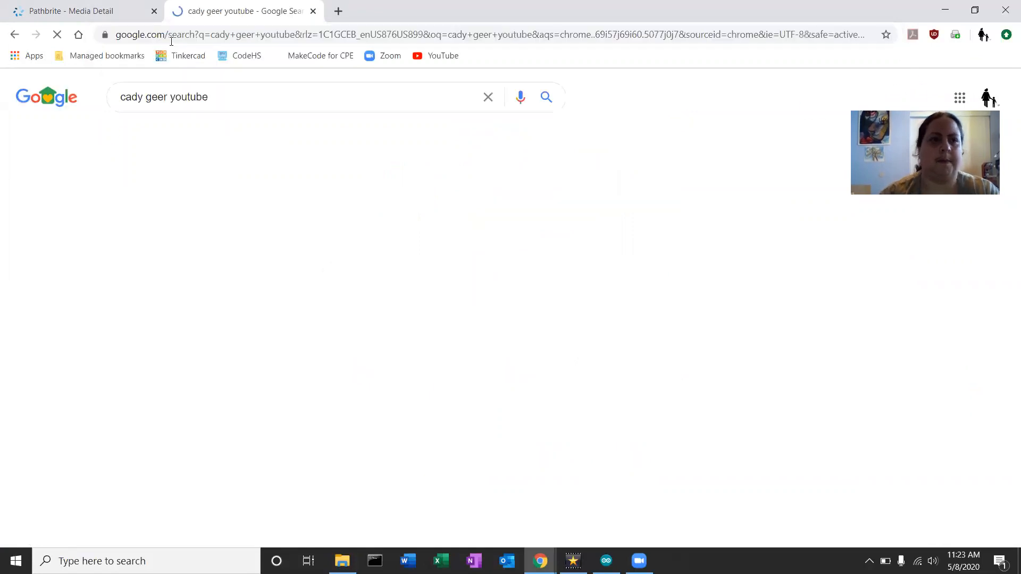
click(185, 218)
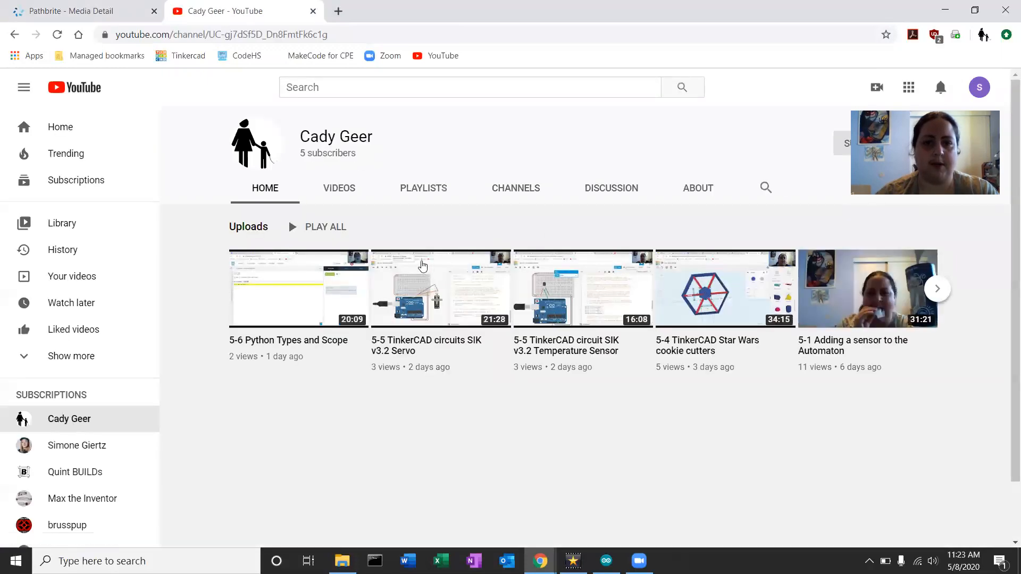
From the channel's Mechatronics Class playlist, open the video "4-17 Recycle Bin Automata for Mechatronics" and pause it
click(440, 198)
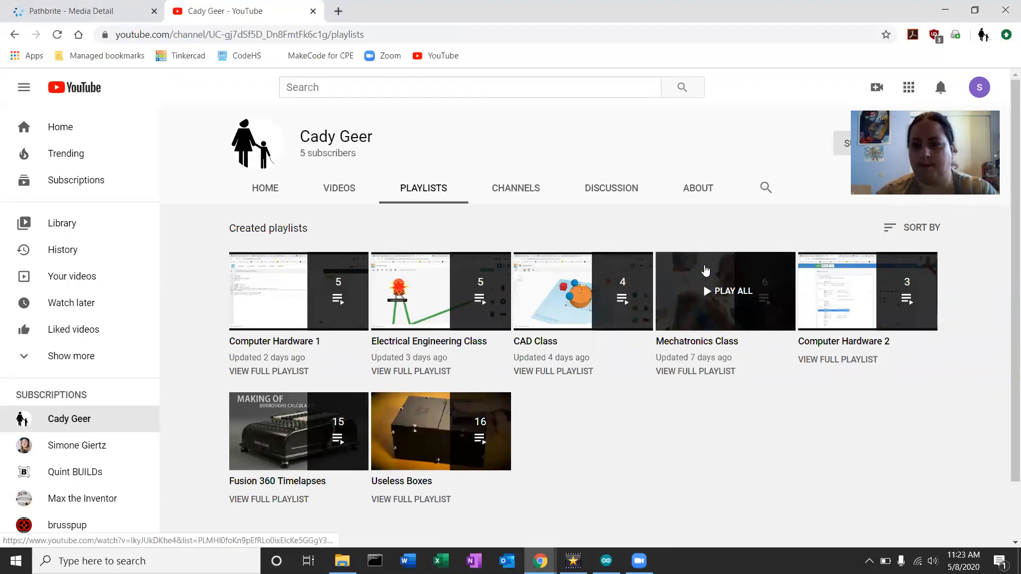
click(696, 375)
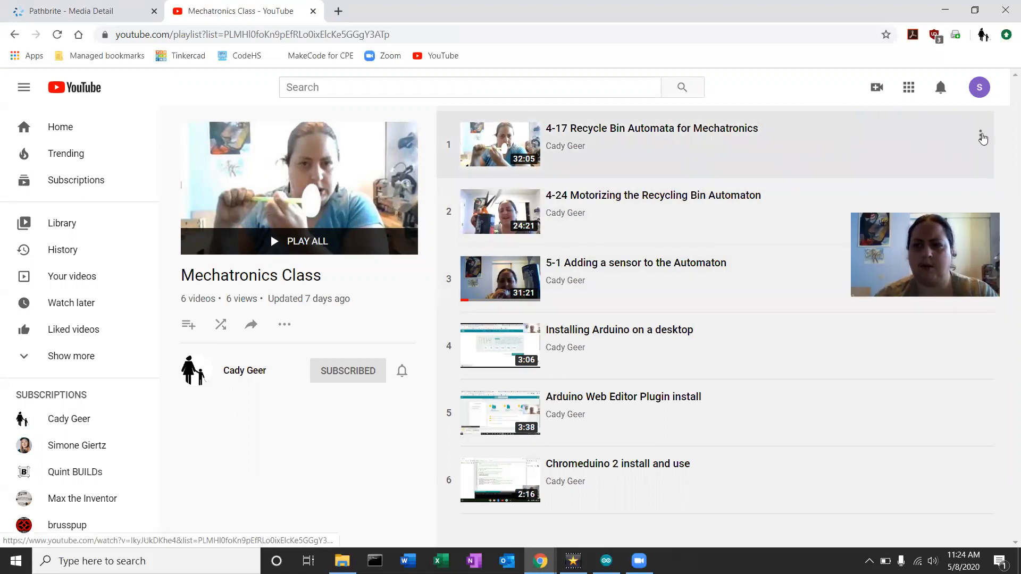
click(980, 135)
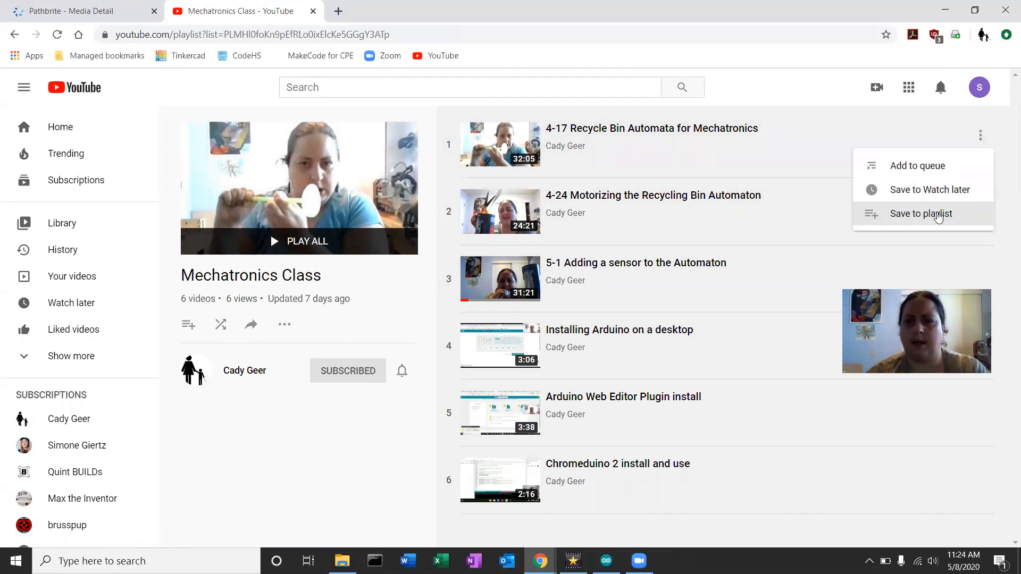
click(752, 143)
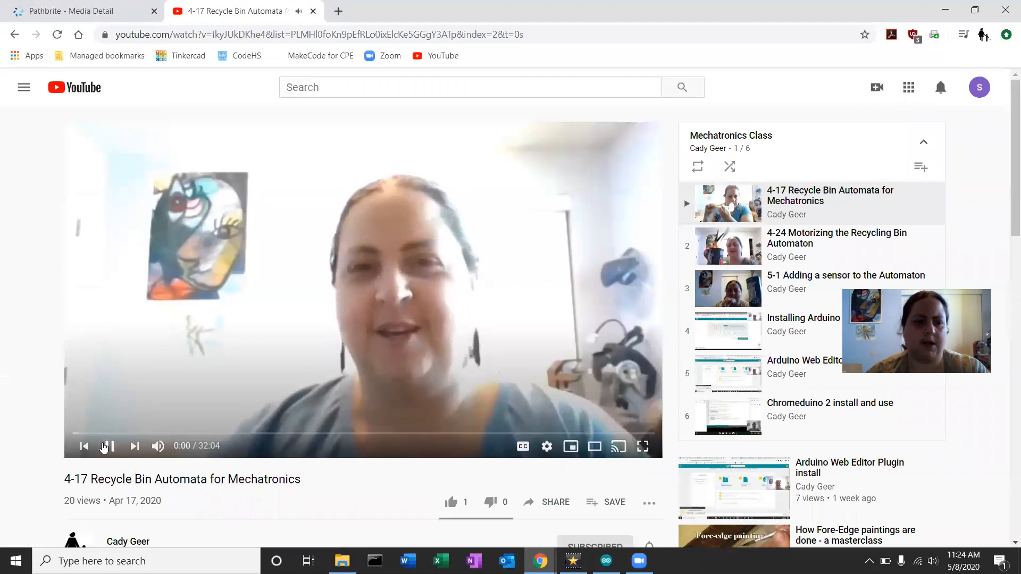
click(104, 448)
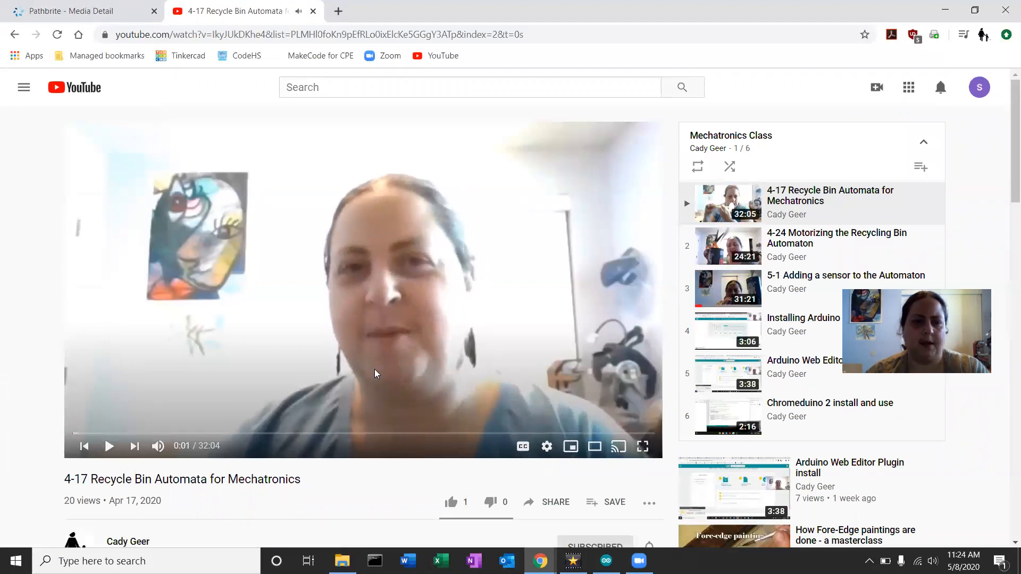
Copy the share link of the "4-17 Recycle Bin Automata for Mechatronics" video
scroll(376, 373, down, 5)
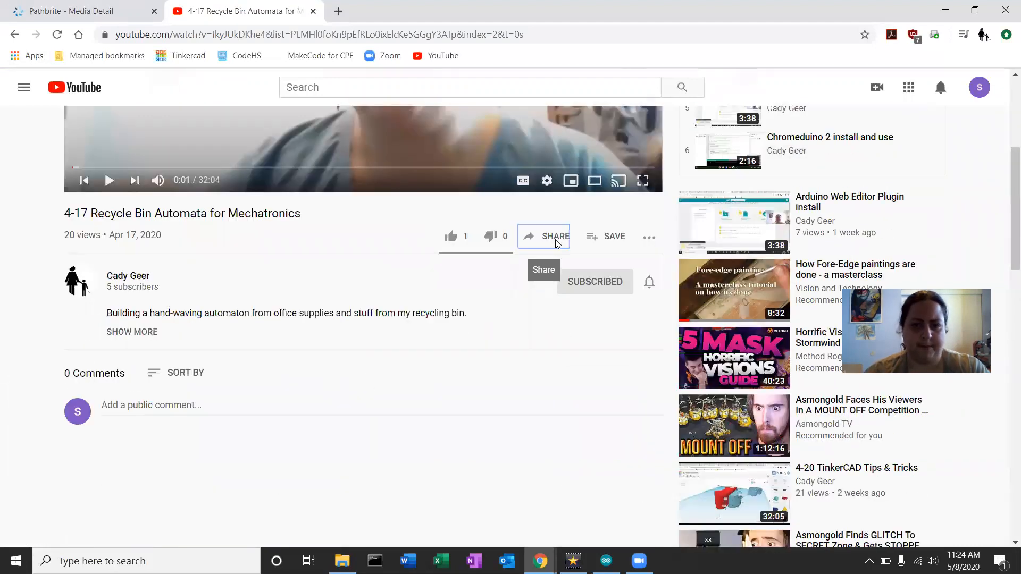
click(557, 244)
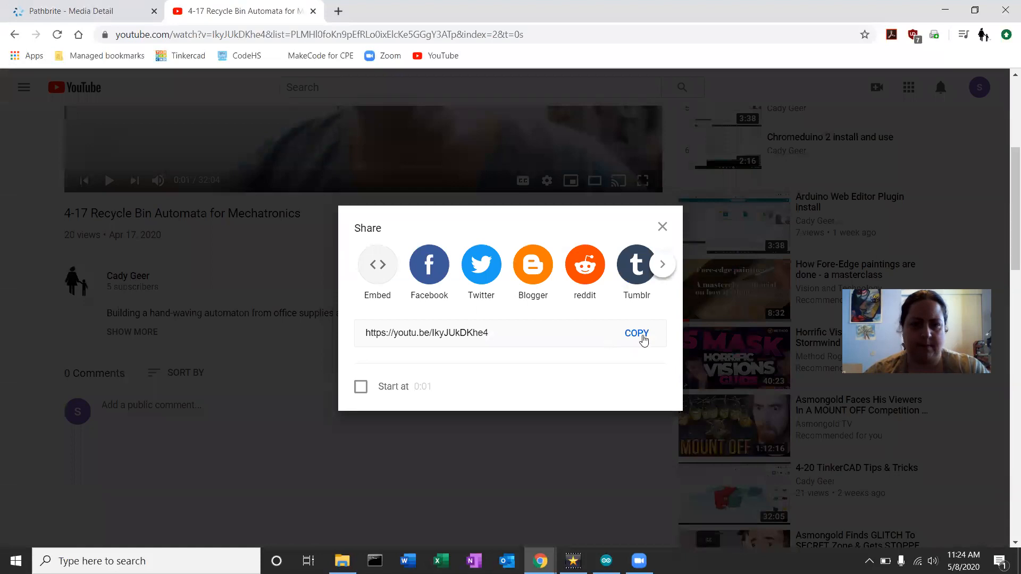
click(638, 335)
Back in Pathbrite, import the 4-17 YouTube video into the collection using the copied link
click(101, 10)
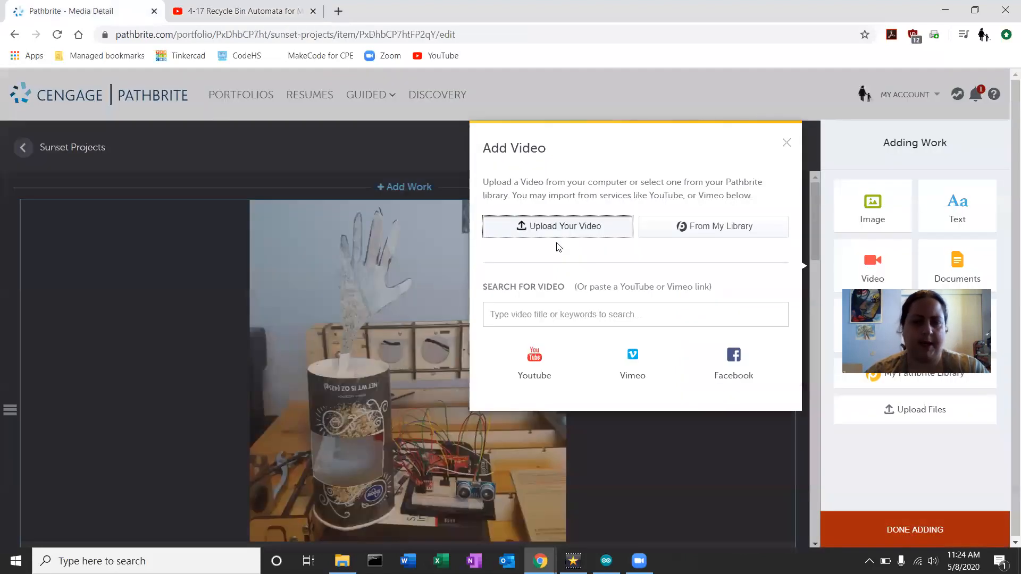
click(607, 315)
key(ctrl+v)
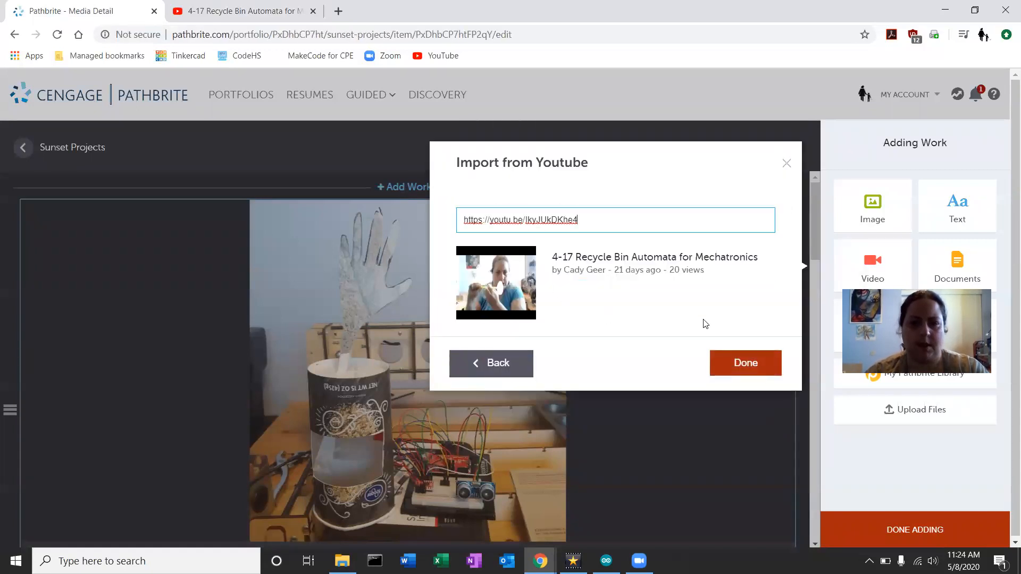
click(737, 361)
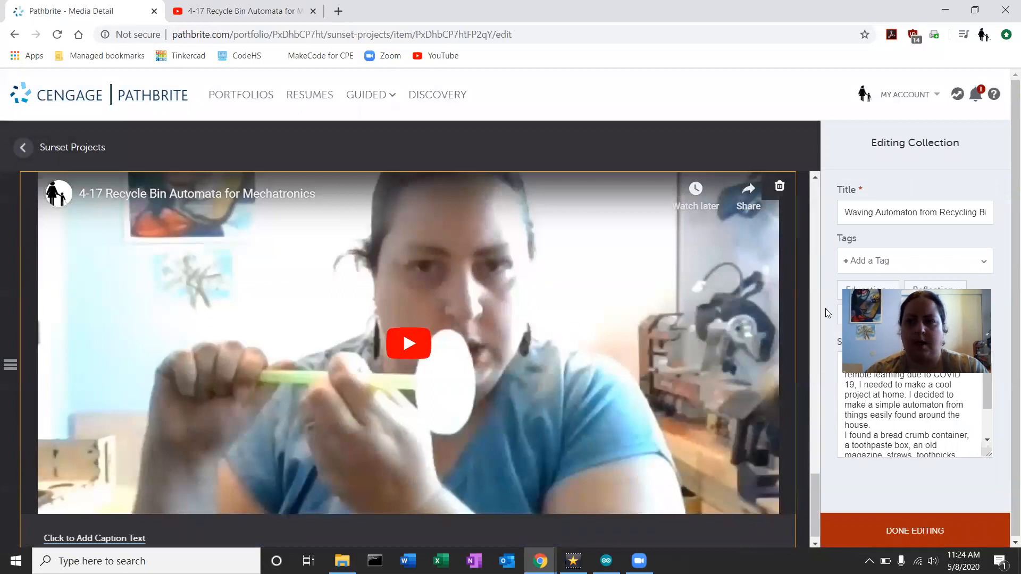
Start adding another work to the collection, then switch to YouTube, open "4-24 Motorizing the Recycling Bin Automaton" and pause it
scroll(444, 238, up, 10)
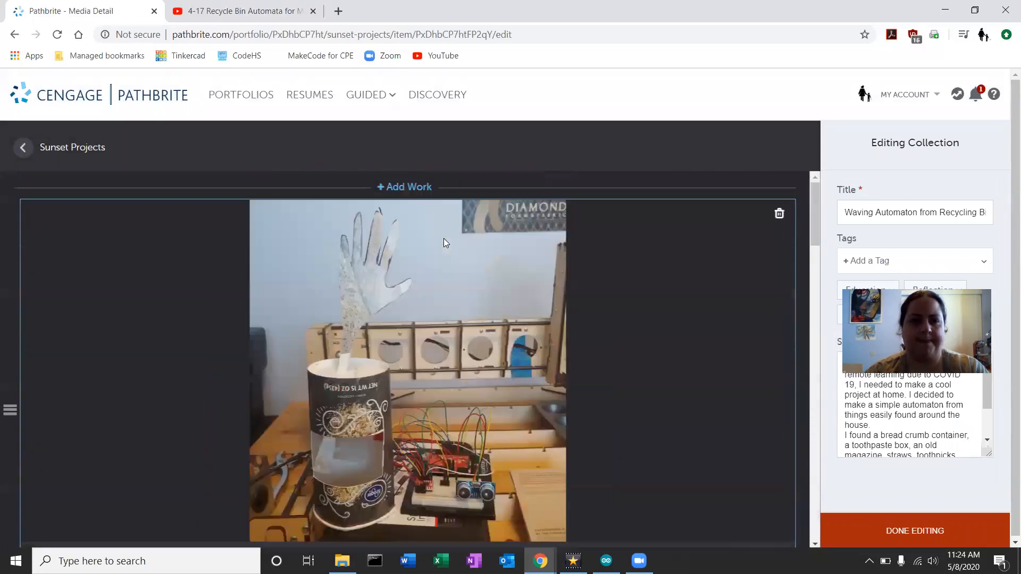
click(404, 186)
click(191, 12)
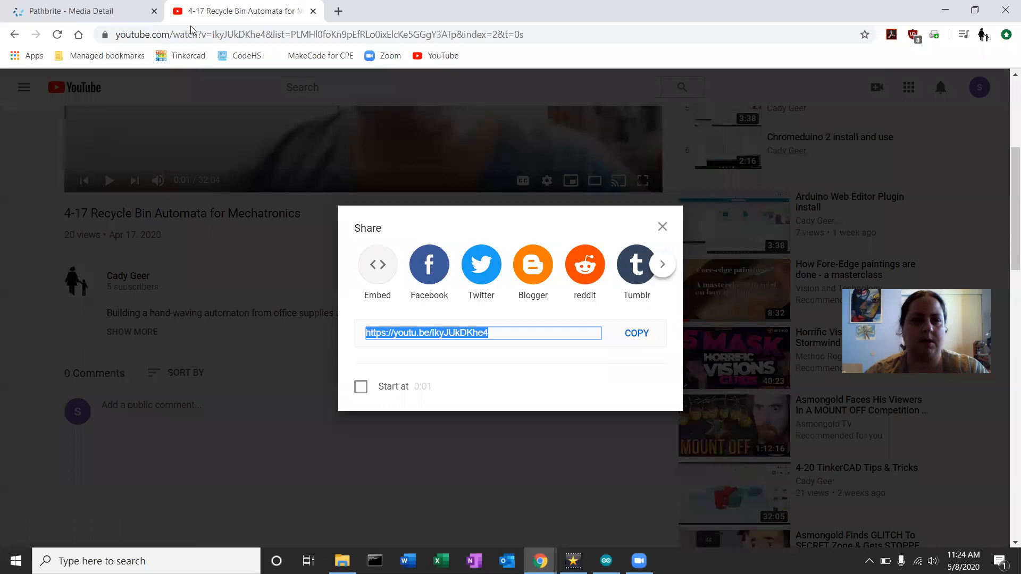
click(297, 128)
scroll(449, 303, up, 5)
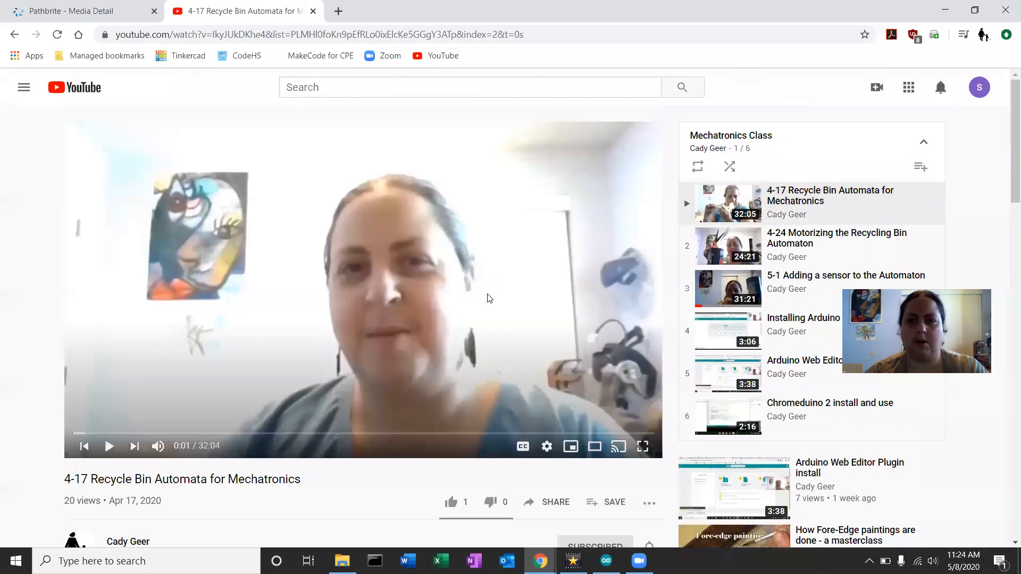
click(902, 244)
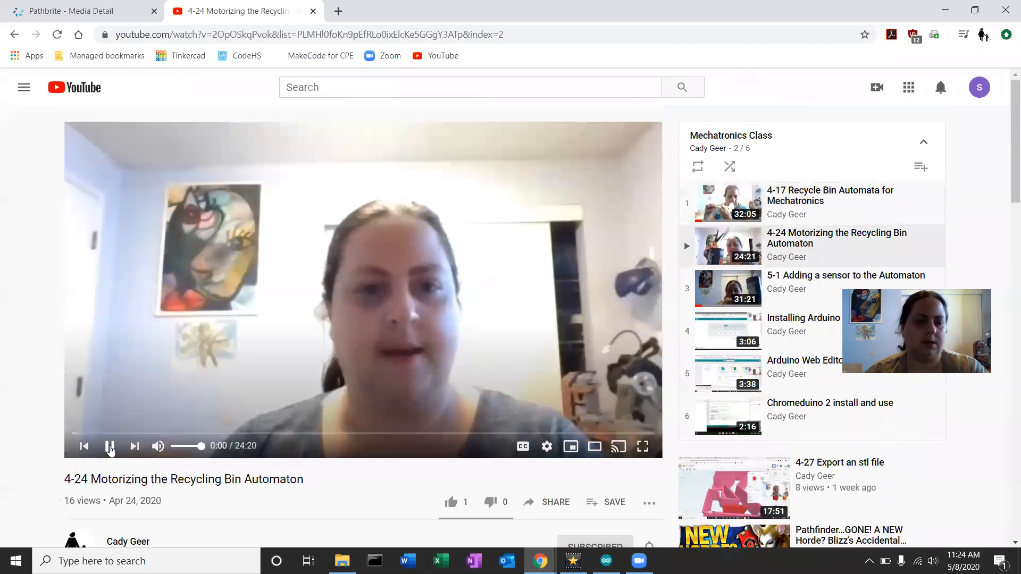
click(110, 448)
Copy the share link of the "4-24 Motorizing the Recycling Bin Automaton" video
scroll(39, 366, down, 5)
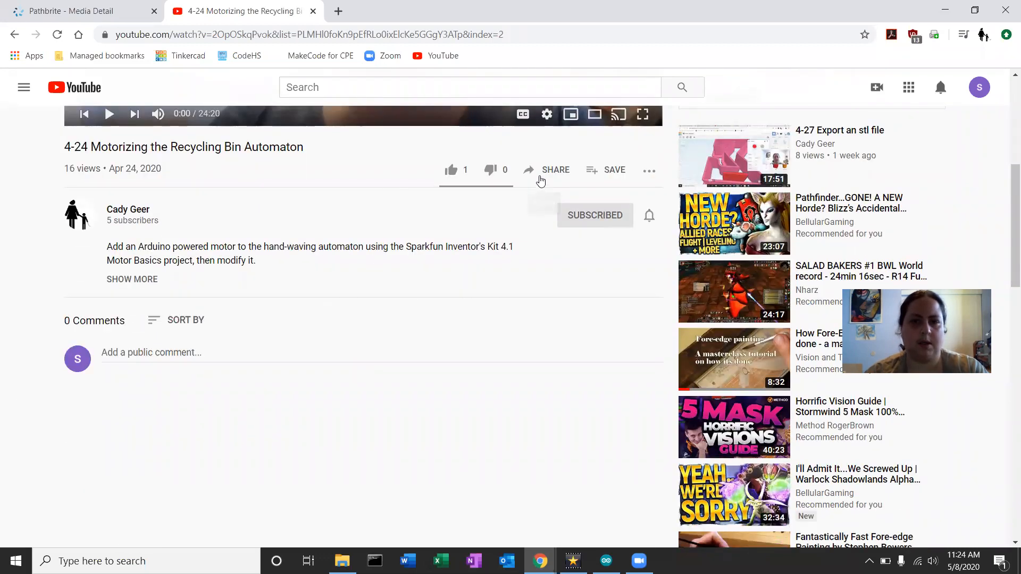
click(541, 181)
click(638, 334)
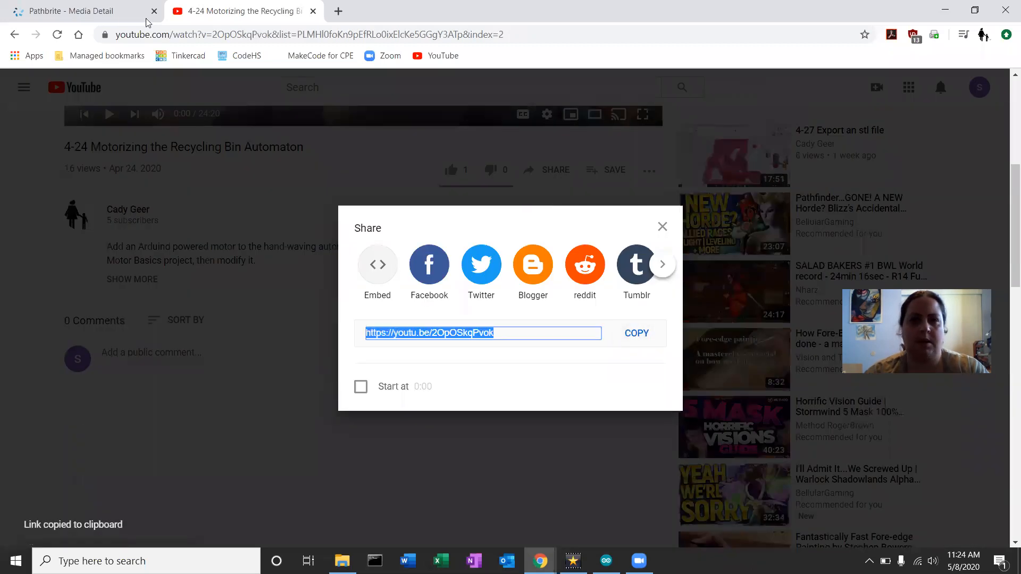
Return to Pathbrite and import the 4-24 YouTube video into the collection using the copied link
click(58, 8)
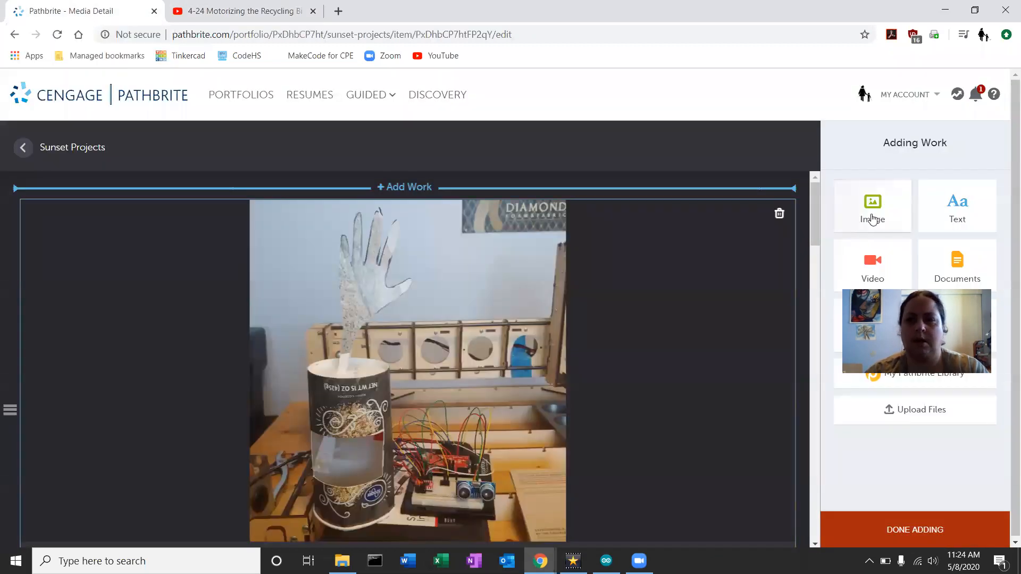
click(874, 263)
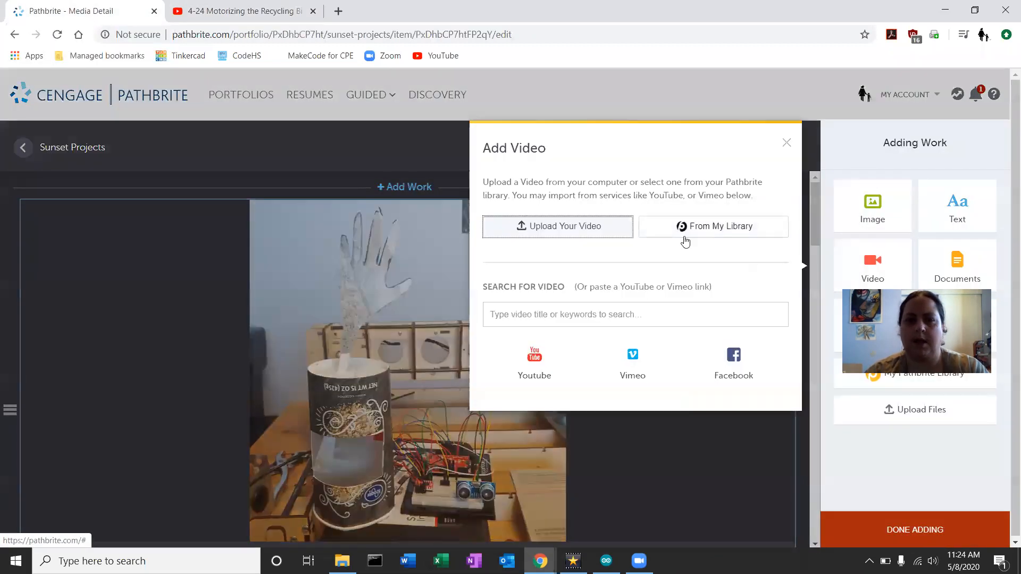
click(620, 315)
key(ctrl+v)
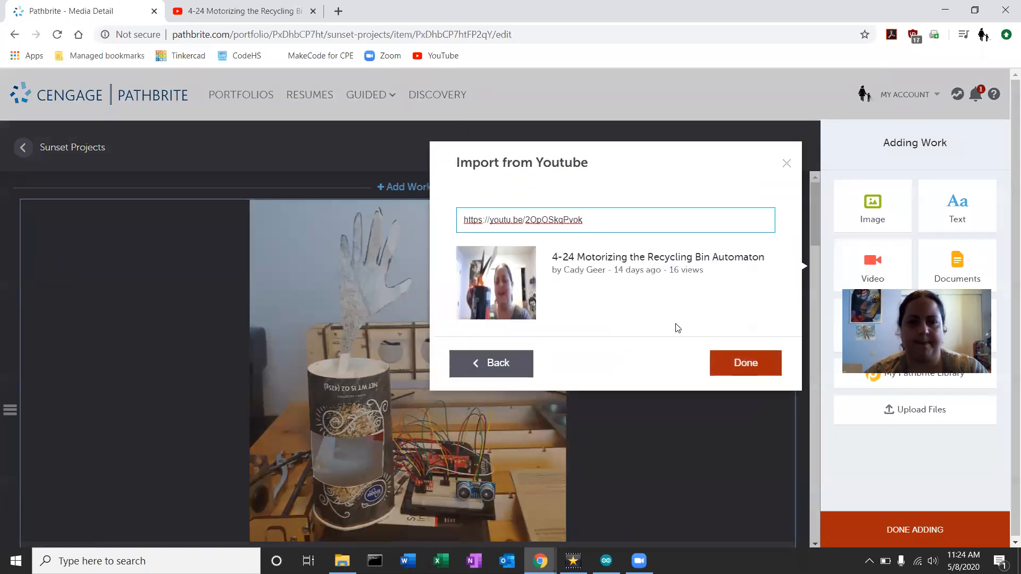
click(746, 365)
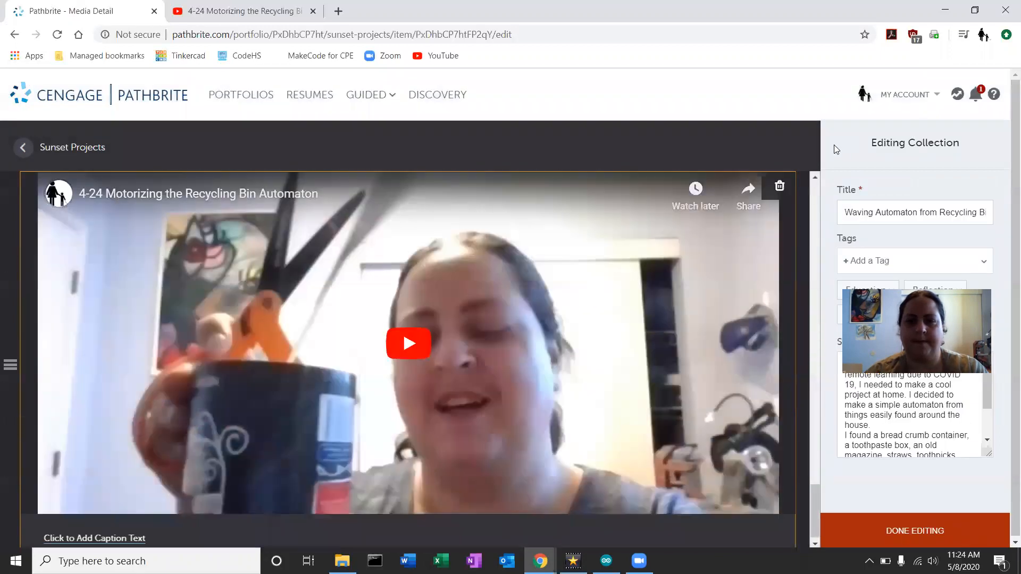
Start adding one more video above the collection's first image
scroll(798, 227, up, 15)
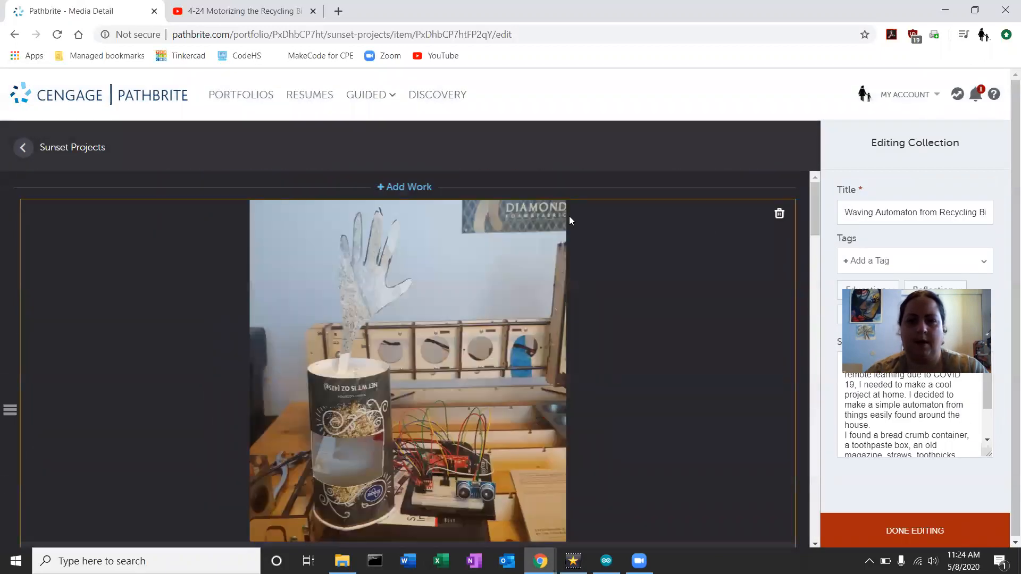
click(420, 187)
click(872, 264)
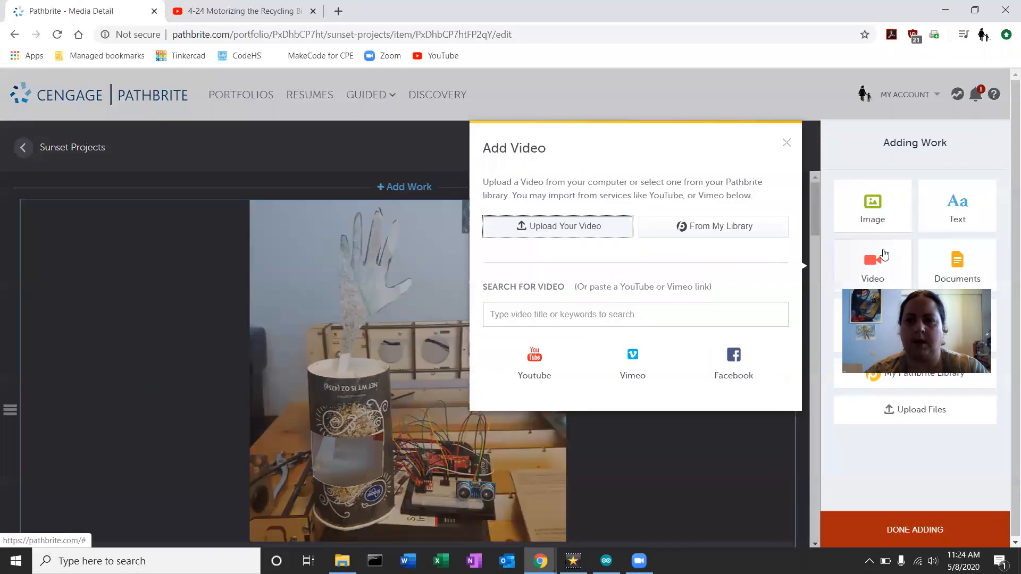
Switch to YouTube and open "5-1 Adding a sensor to the Automaton" from the Mechatronics Class playlist
click(207, 11)
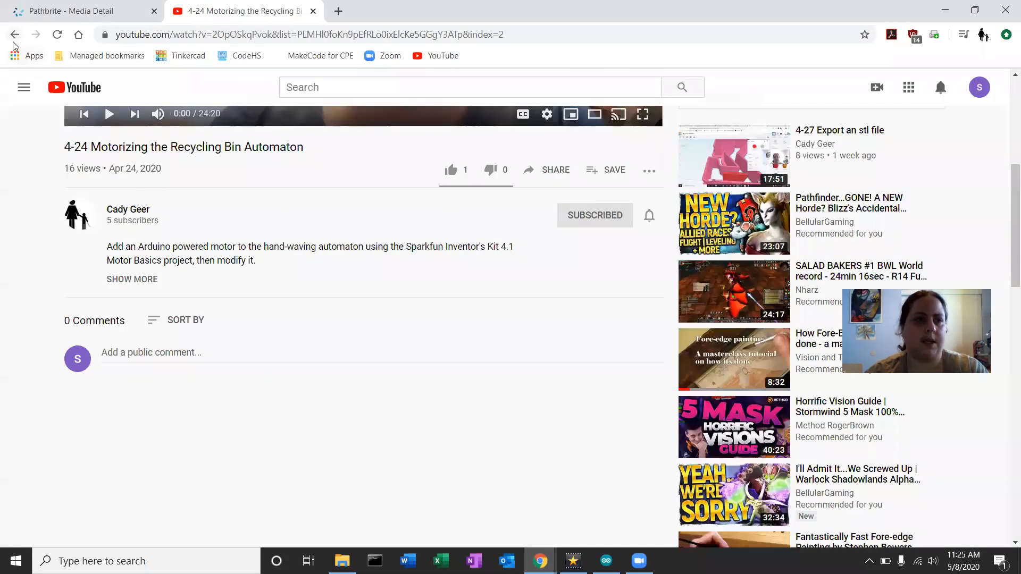
scroll(640, 330, up, 6)
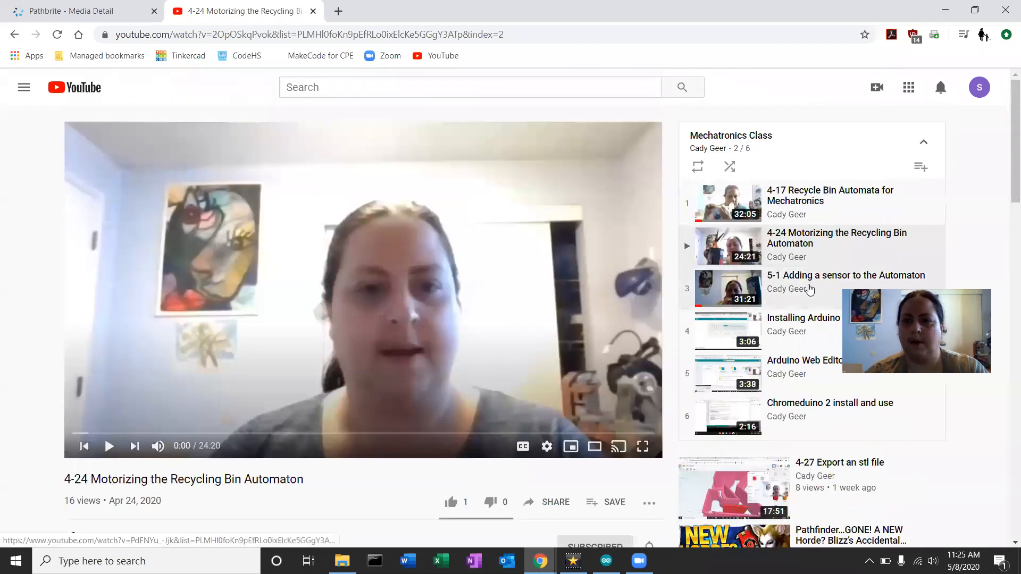
click(810, 289)
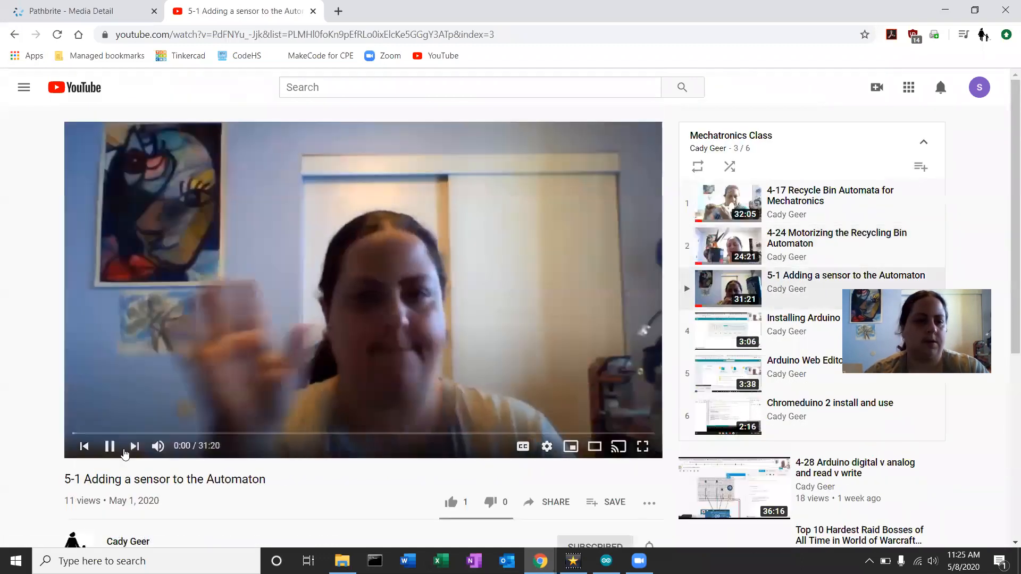
Pause the "5-1 Adding a sensor to the Automaton" video and copy its share link
click(109, 447)
scroll(3, 399, down, 3)
scroll(3, 399, up, 3)
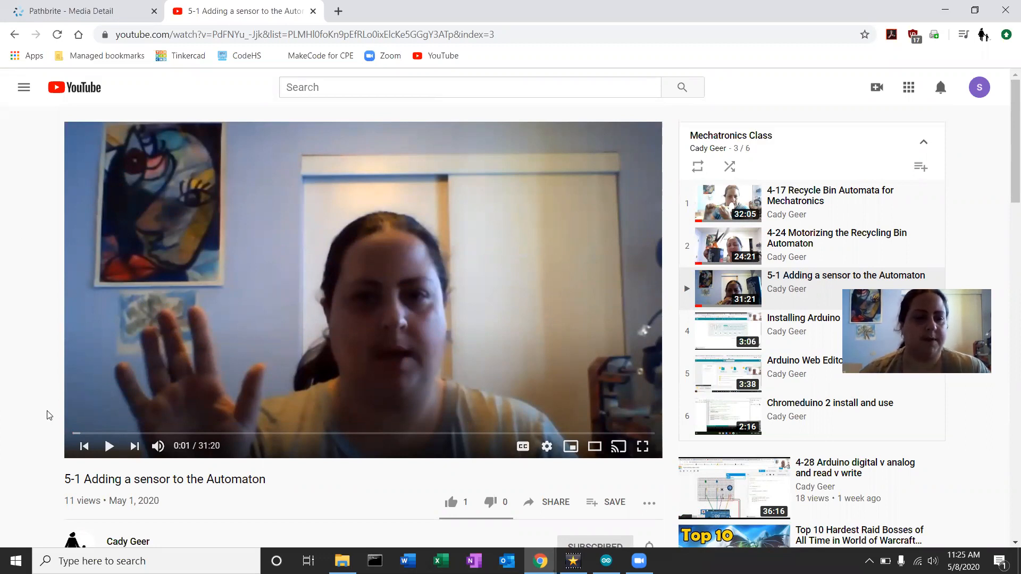
scroll(49, 415, down, 1)
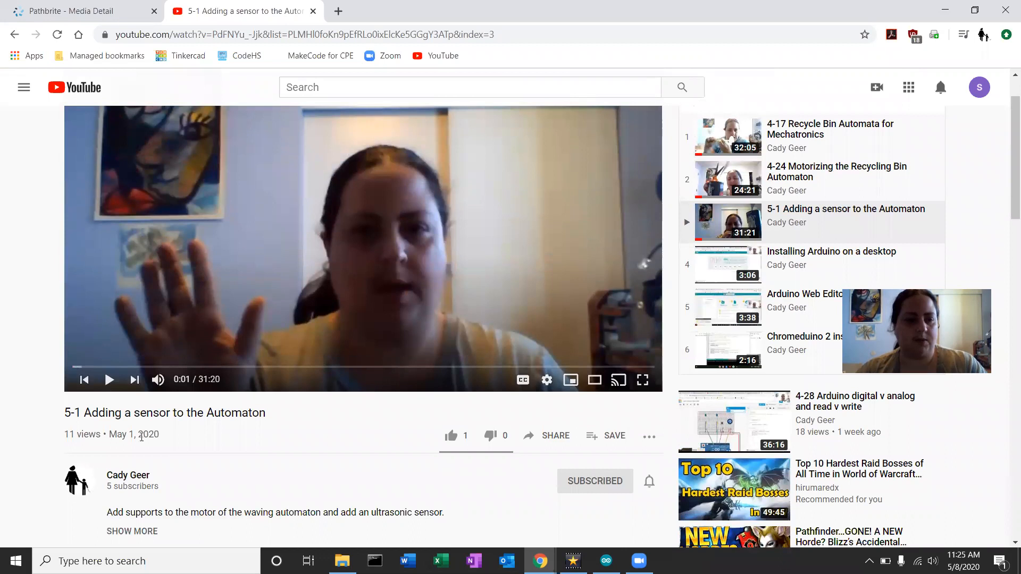
scroll(478, 396, down, 2)
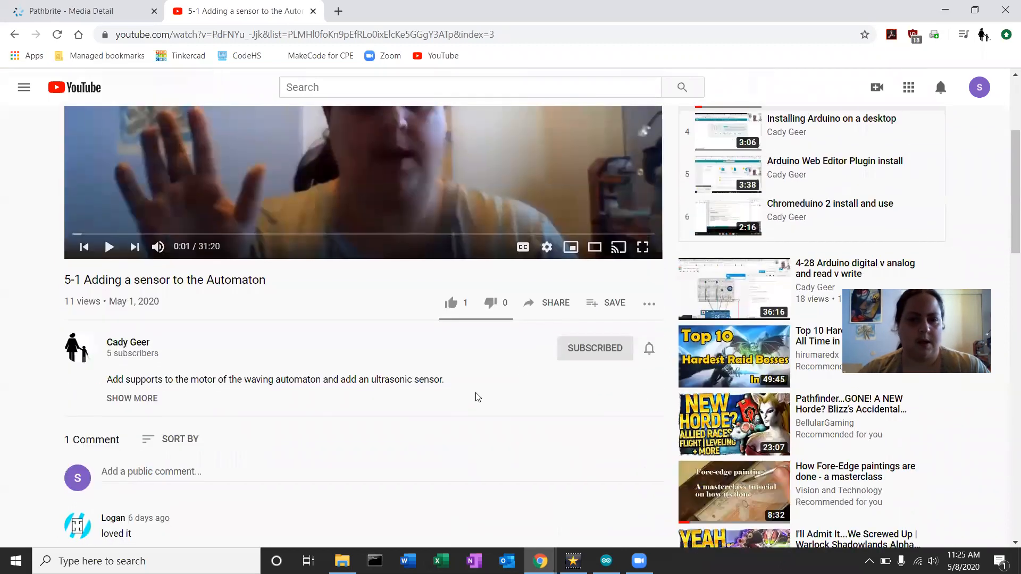
click(555, 305)
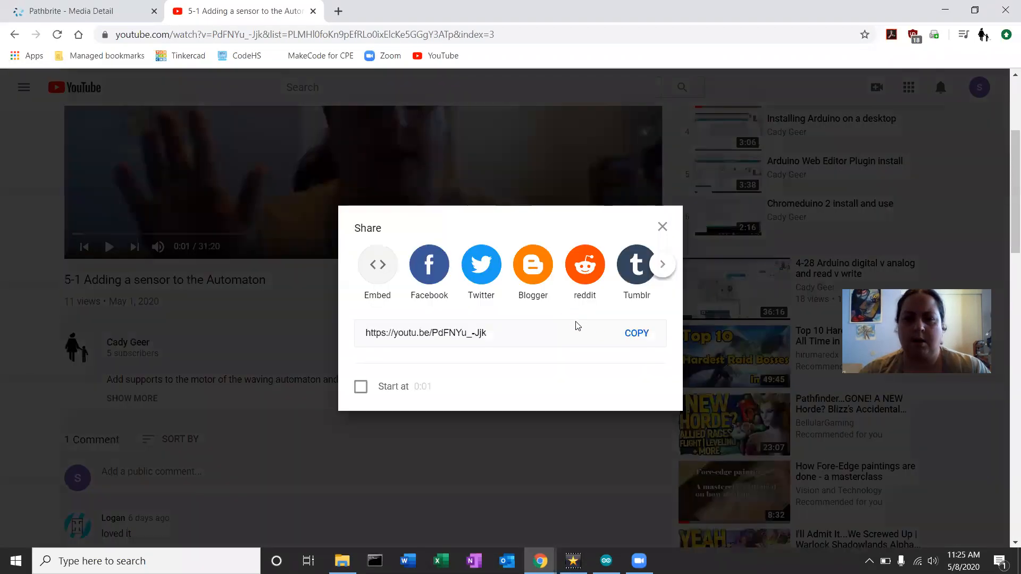
click(626, 335)
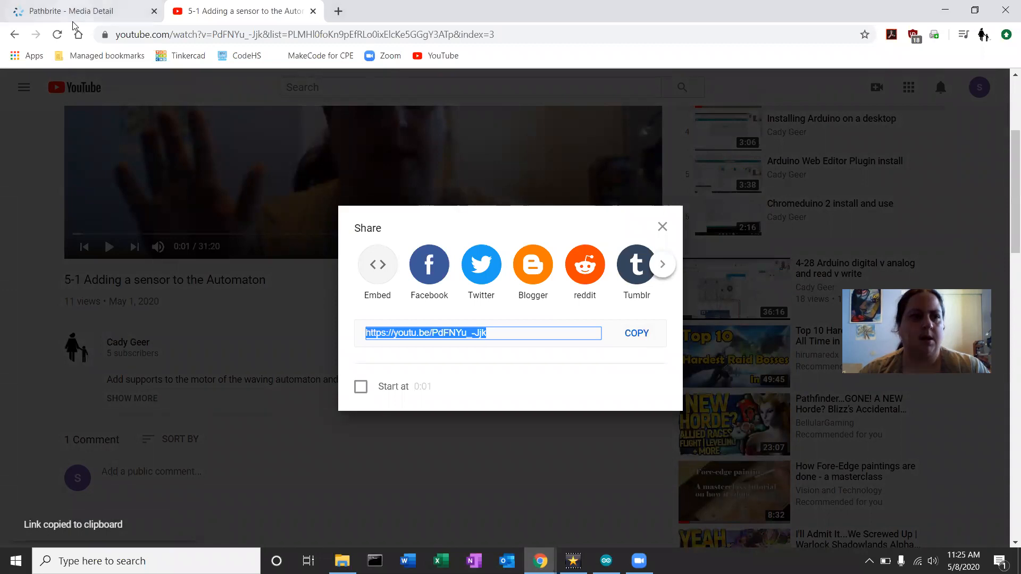
Return to Pathbrite and import the 5-1 YouTube video into the collection using the copied link
click(75, 13)
click(611, 312)
key(ctrl+v)
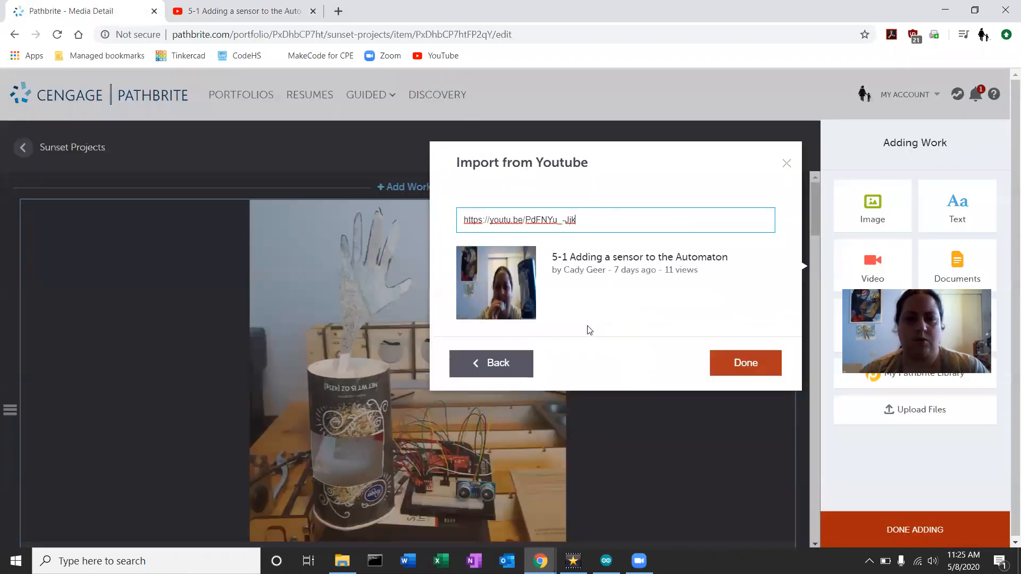
click(743, 363)
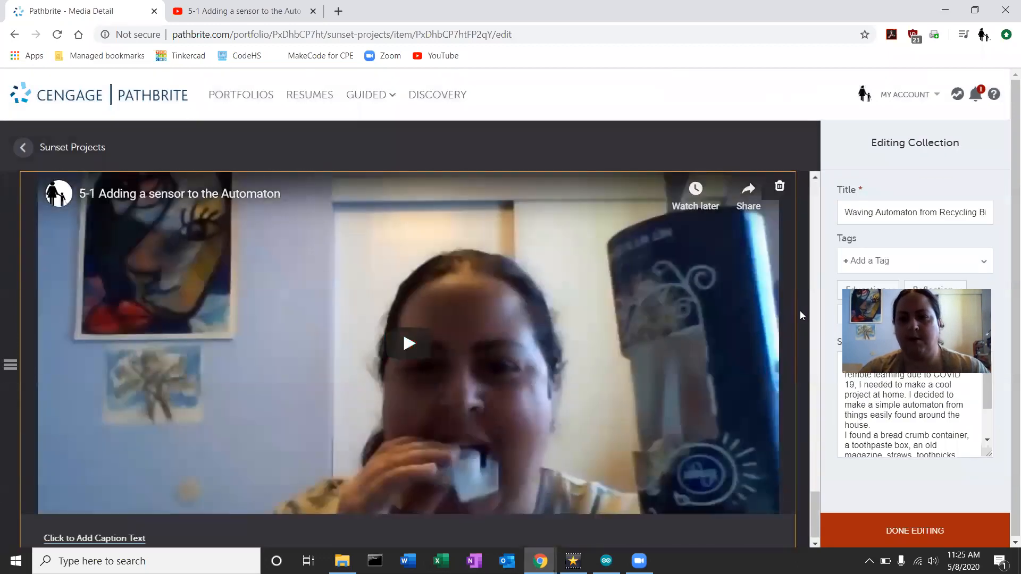
Start adding another work item above the collection's first image
click(815, 302)
click(814, 301)
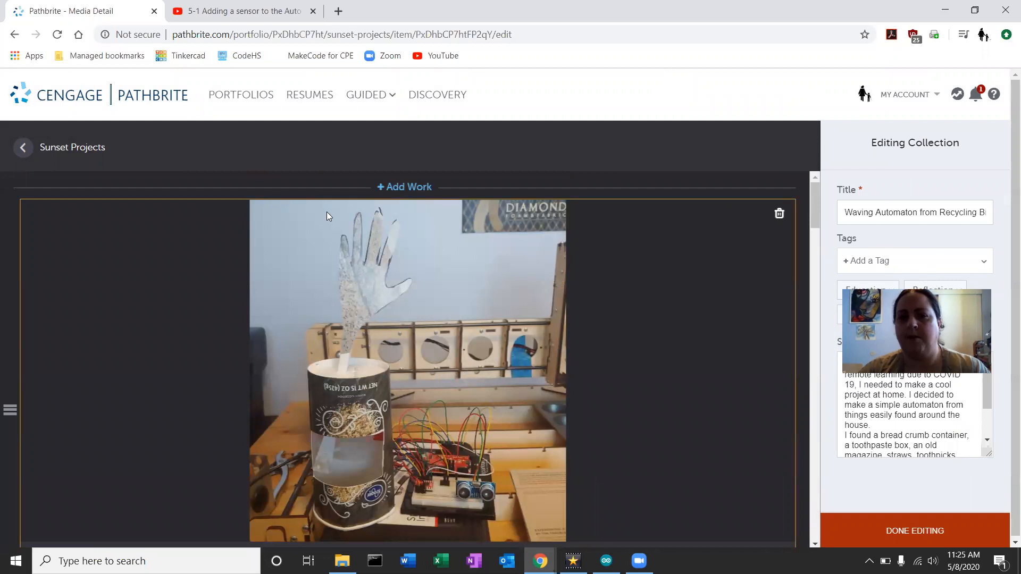
click(420, 188)
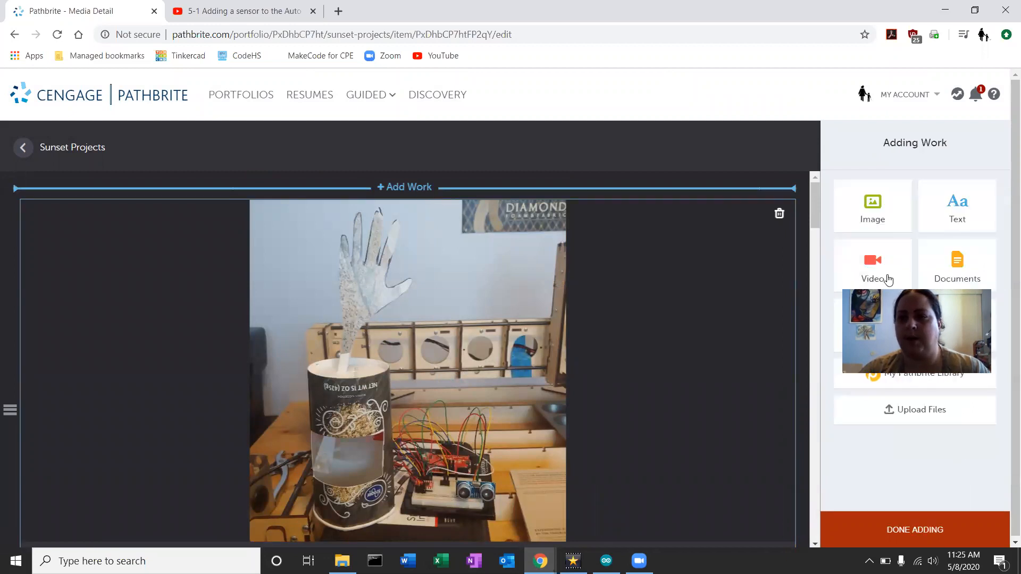
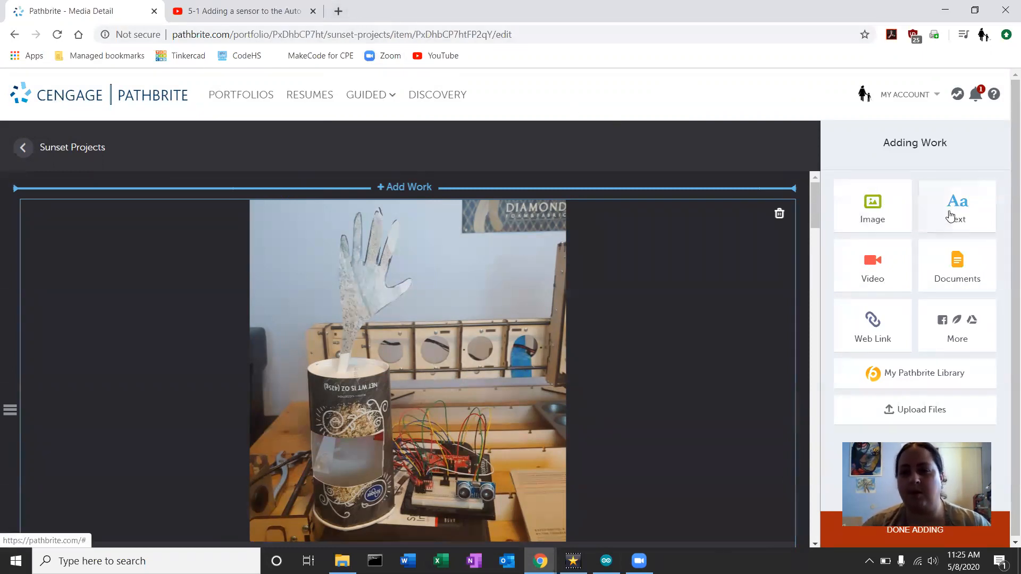
Switch to the Arduino IDE, copy the entire WavingAutomaton sketch code, and return to Pathbrite
click(606, 561)
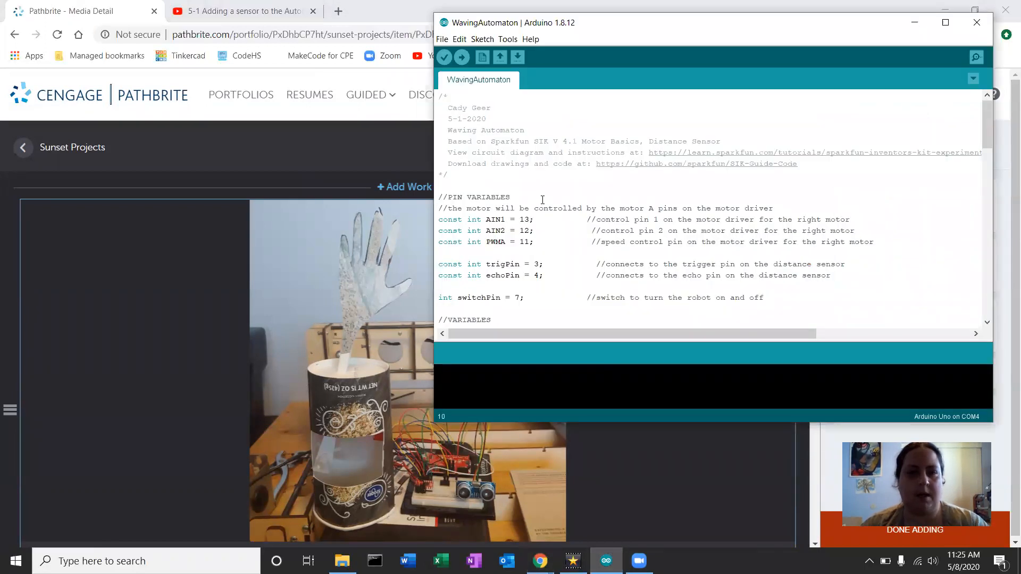
key(ctrl+a)
click(337, 158)
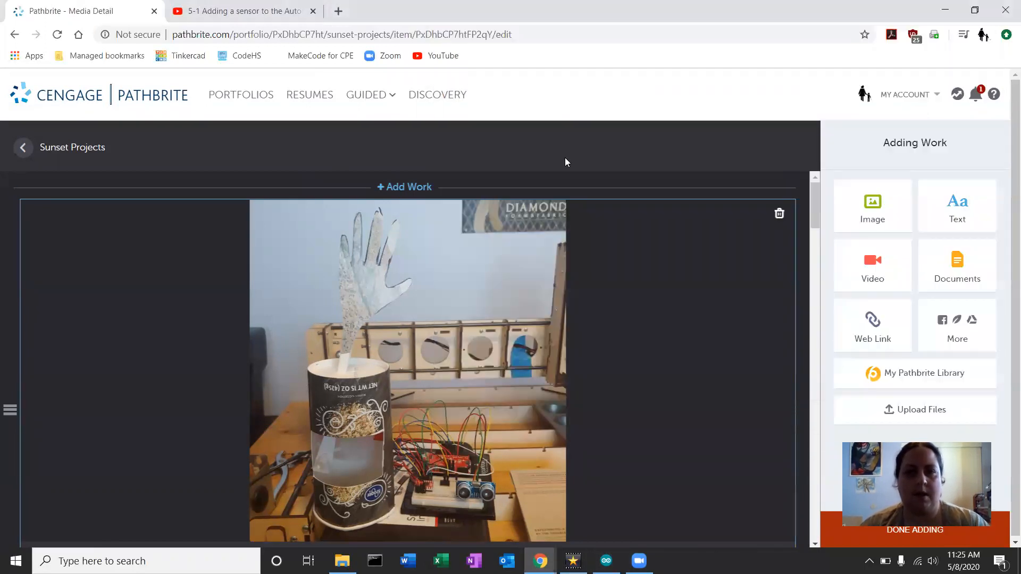
Add a text item containing the copied WavingAutomaton code to the collection and save it
click(955, 213)
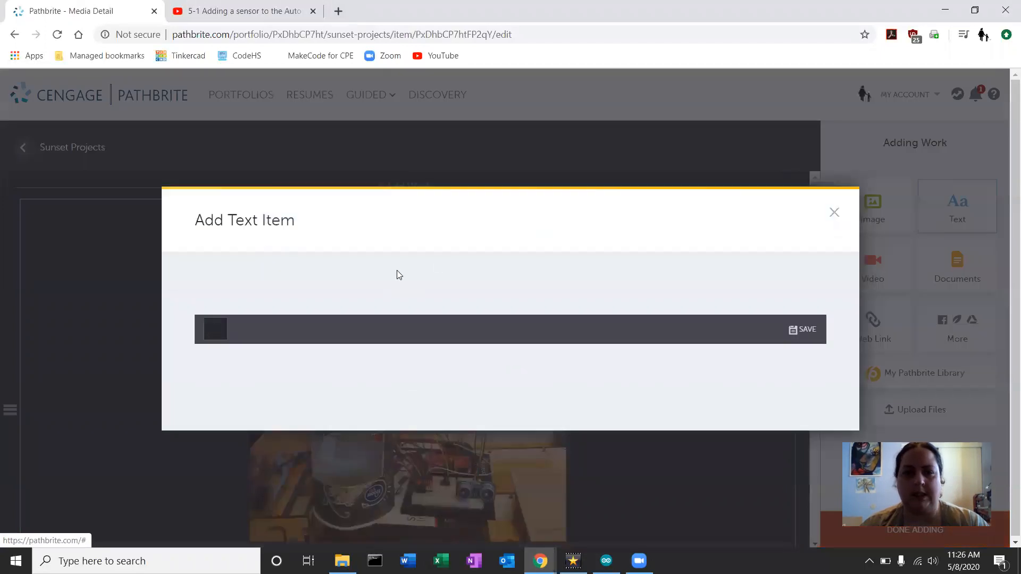
click(333, 315)
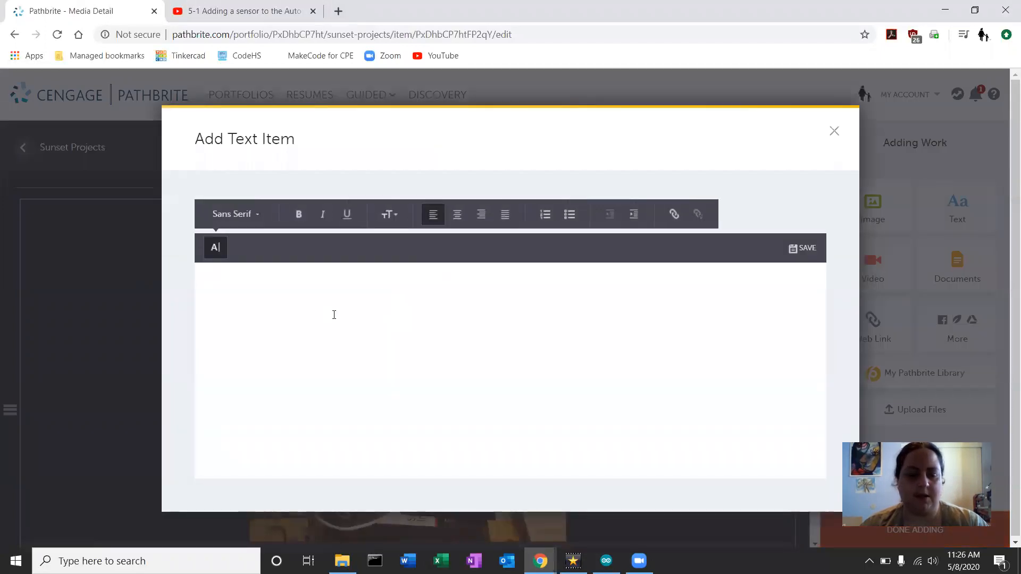
key(ctrl+v)
scroll(544, 366, up, 20)
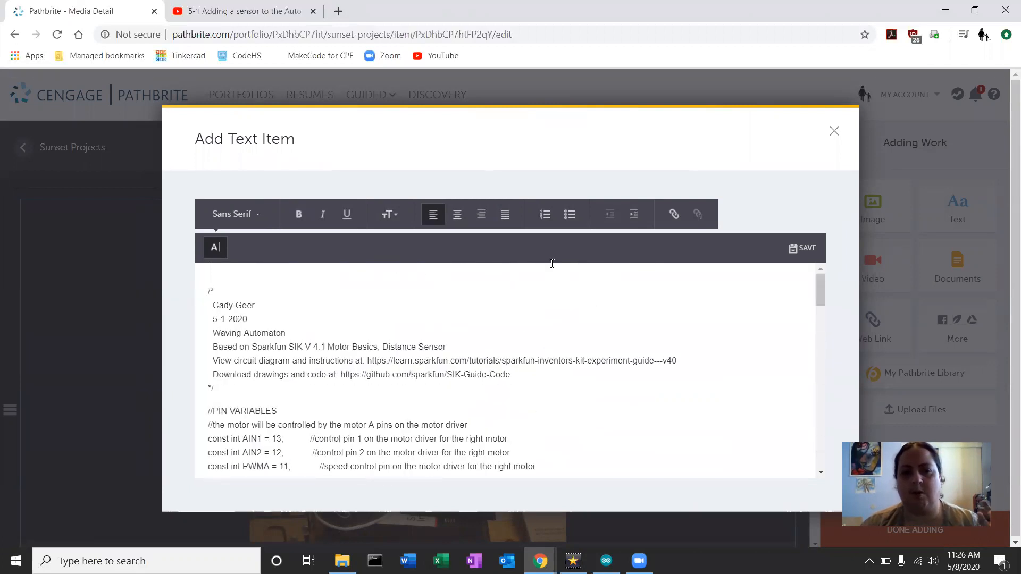
click(802, 248)
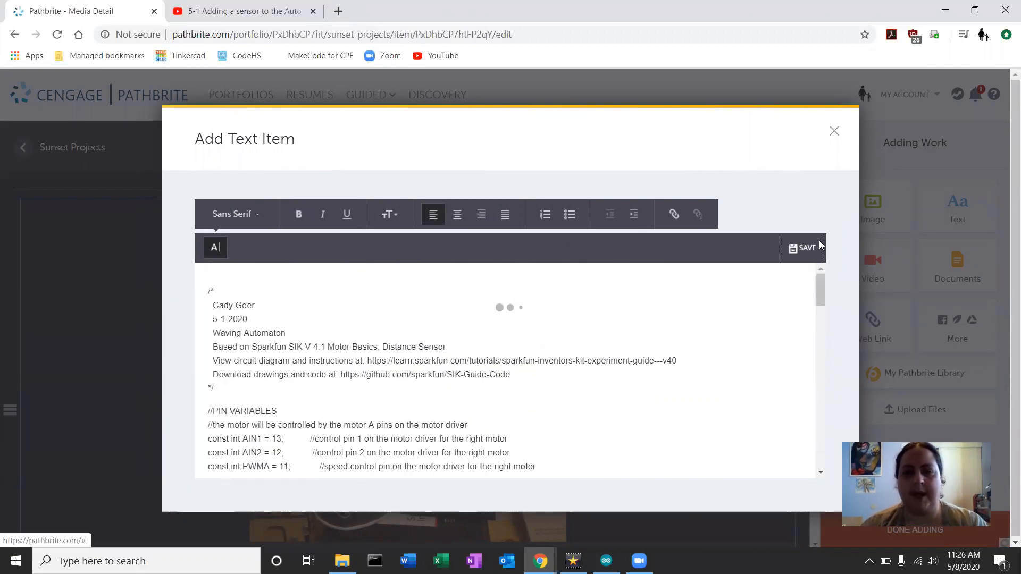
Examine the pasted code and look through the collection's items to check where the new text item is placed
scroll(526, 328, down, 3)
scroll(529, 329, down, 8)
scroll(531, 328, down, 5)
scroll(533, 326, up, 15)
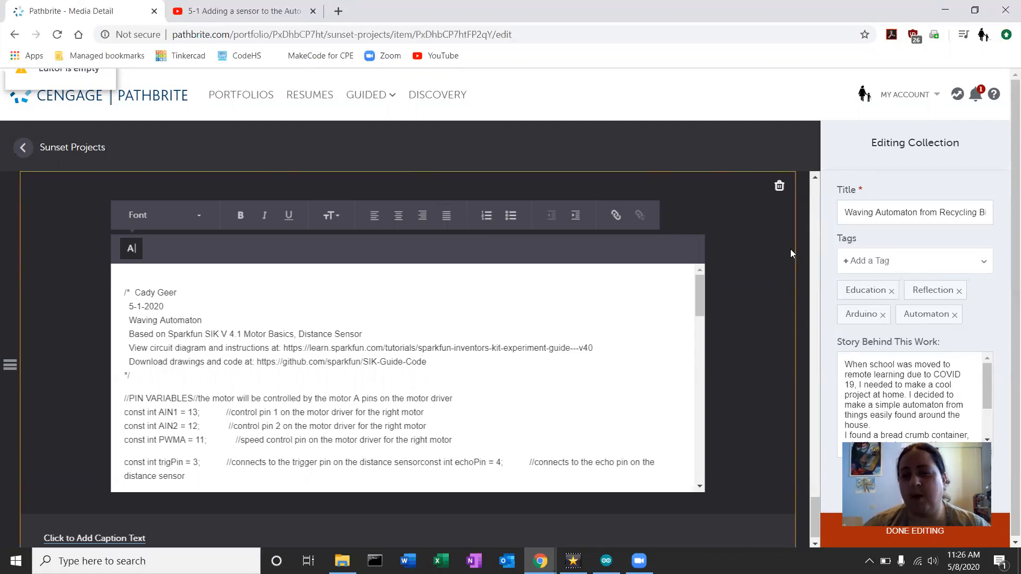
scroll(790, 249, down, 20)
scroll(759, 225, up, 2)
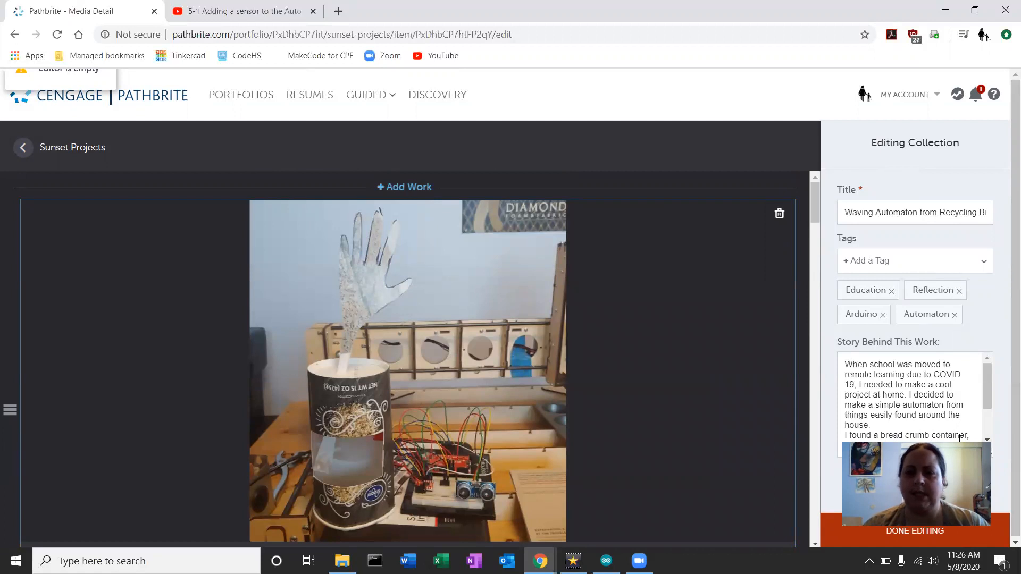
scroll(811, 280, down, 1)
scroll(811, 281, down, 20)
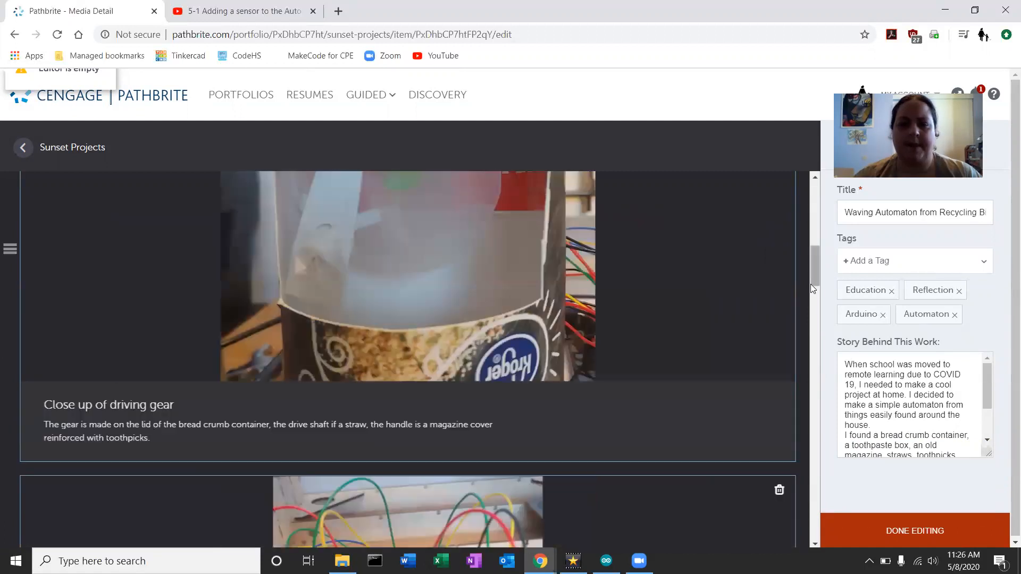
Open the caption of the code text item and title it "Arduino program"
scroll(811, 291, down, 20)
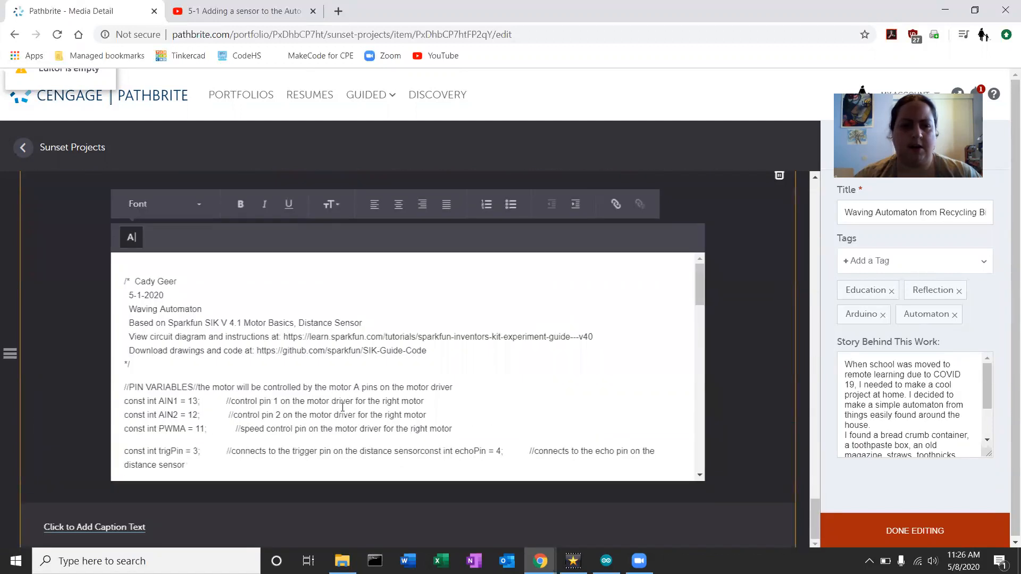
click(128, 527)
click(187, 470)
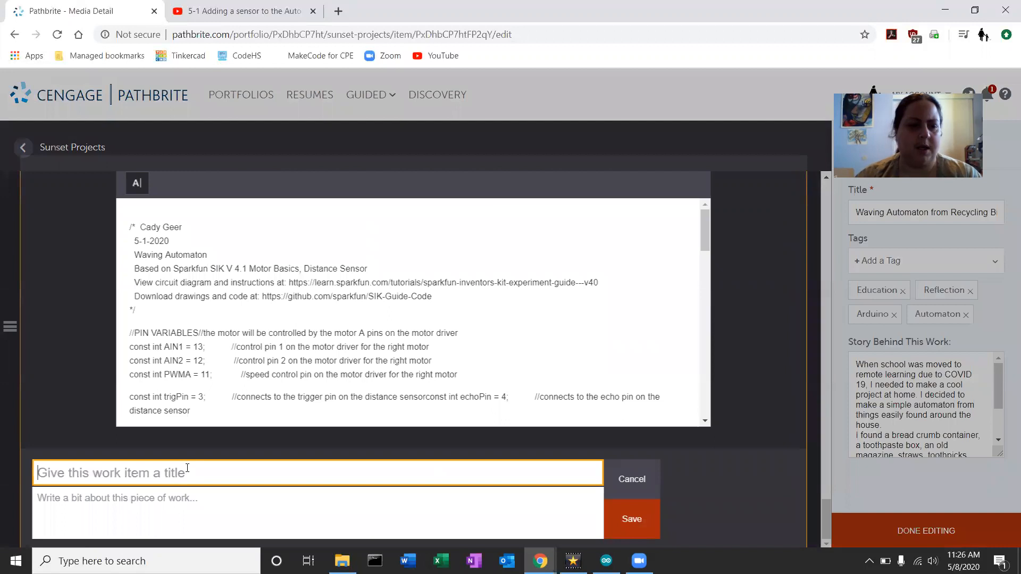
text(Arduino Pro)
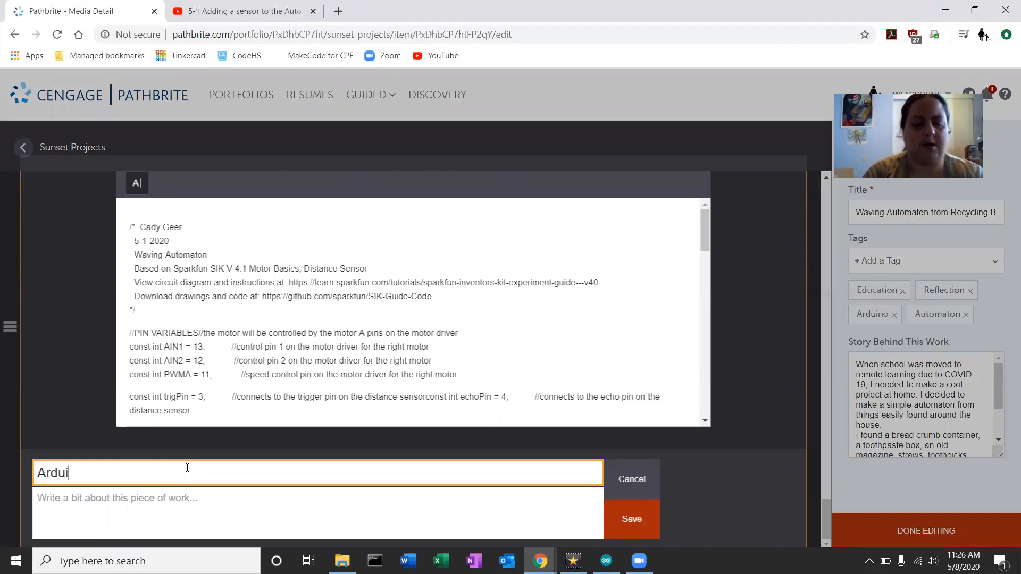
key(BackSpace)
key(BackSpace)
key(BackSpace)
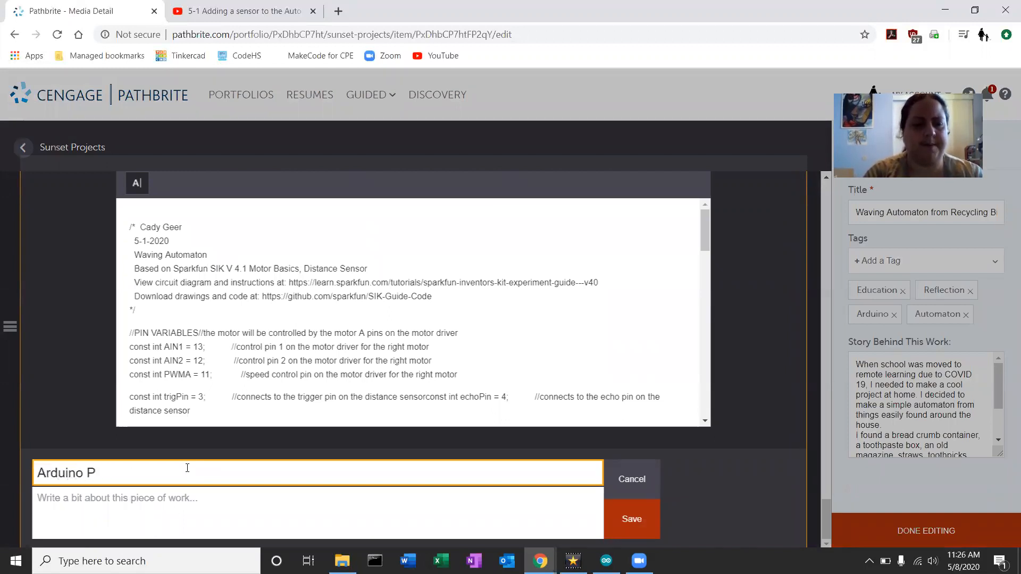
text(program)
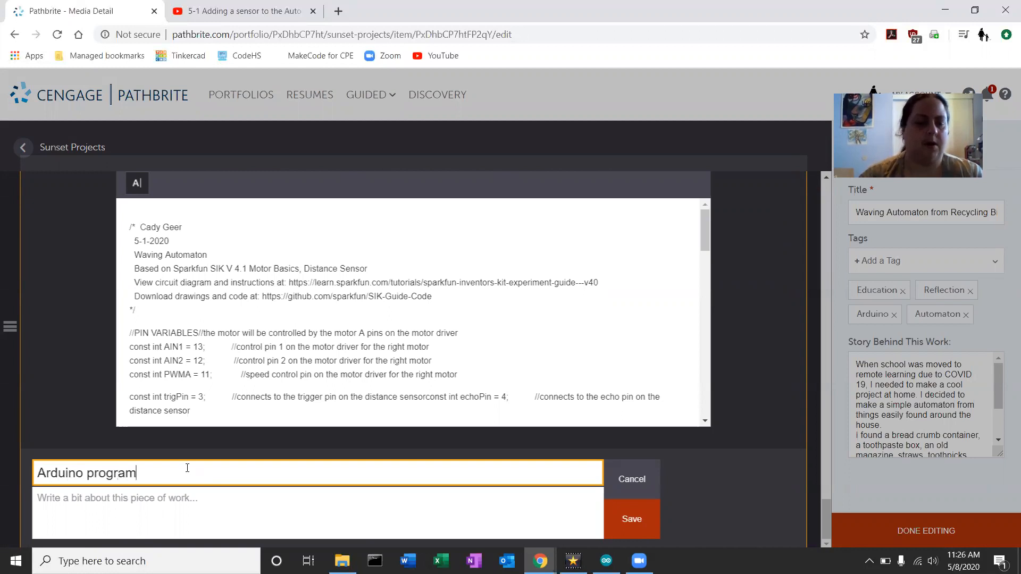
Describe the item as "The program drives the motor when someone approaches and is sensed by the ultrasonic sensor." and save the caption
click(181, 515)
text(The program dr)
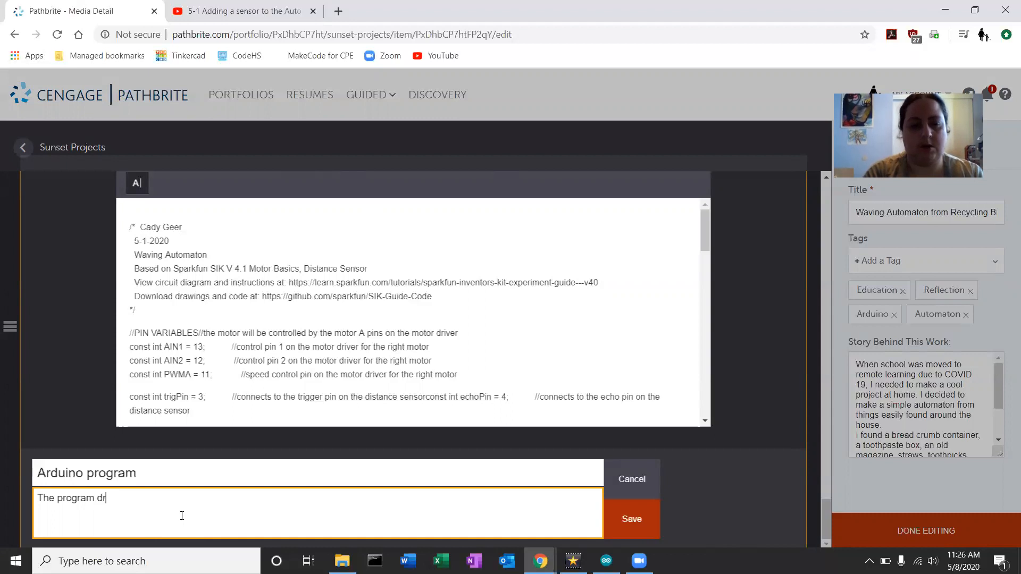
text(ives the mo)
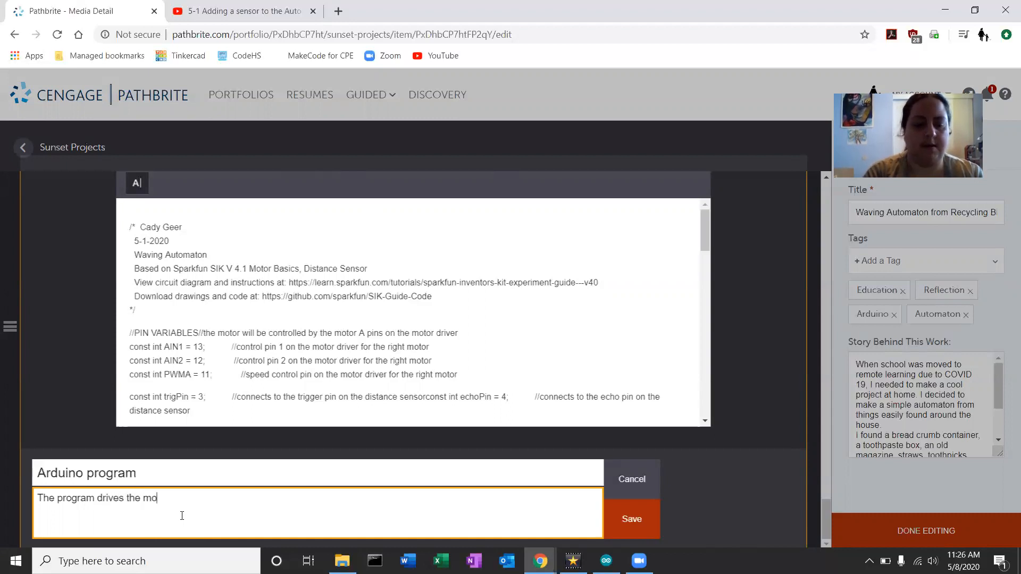
text(tor when someone approaches)
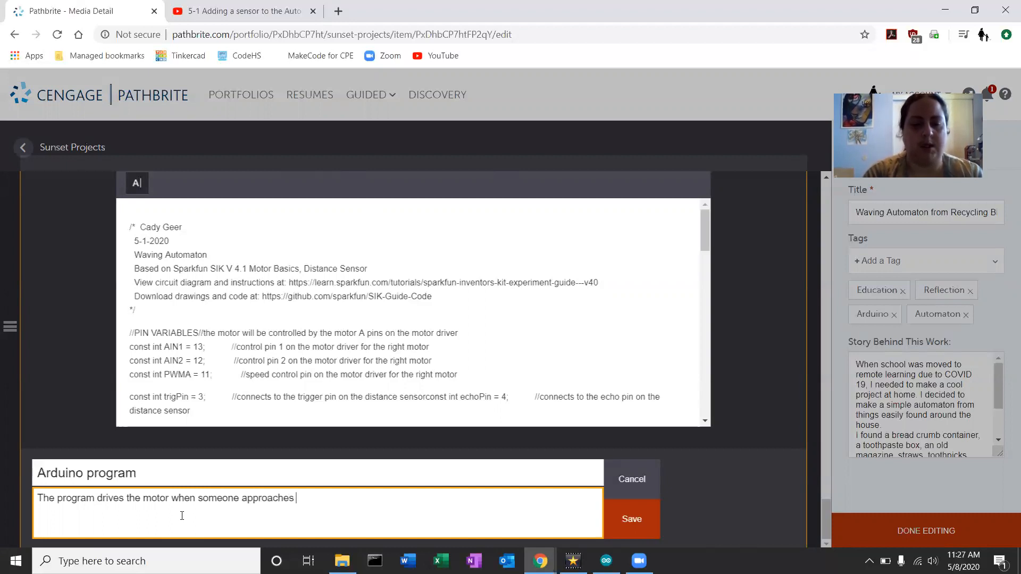
text( and is sens)
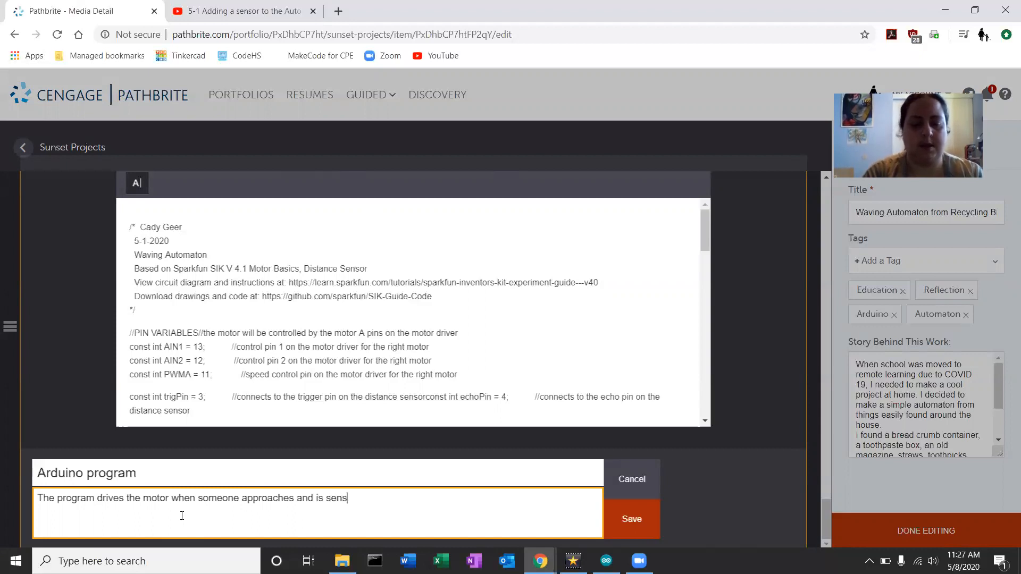
text(ed by the)
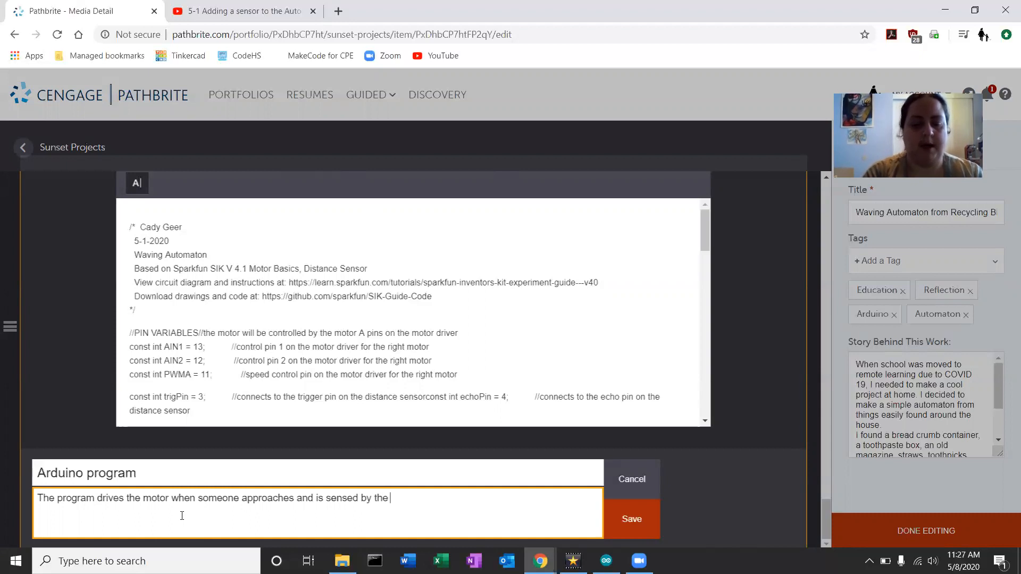
text( ultrason)
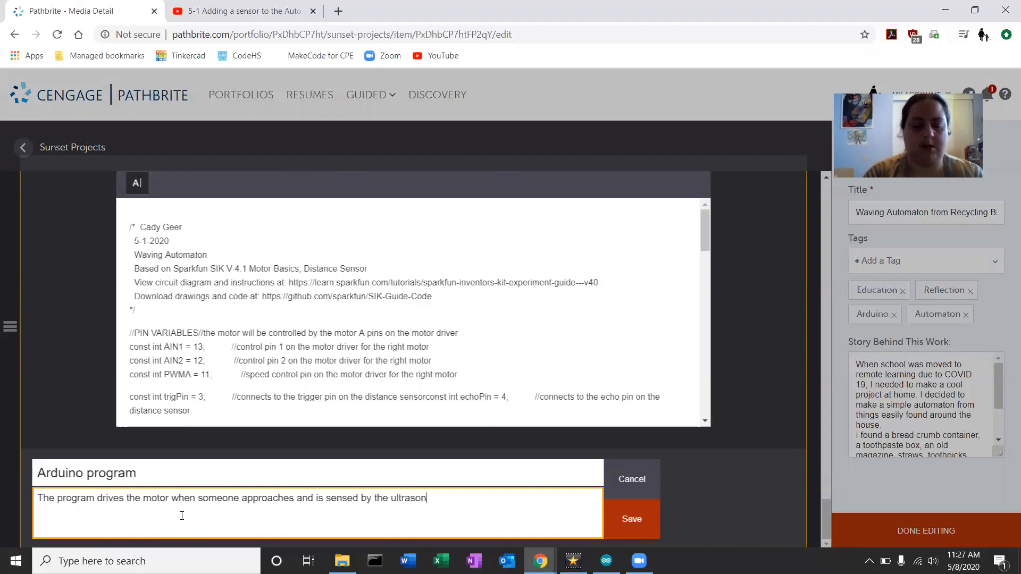
text(ic sensor.)
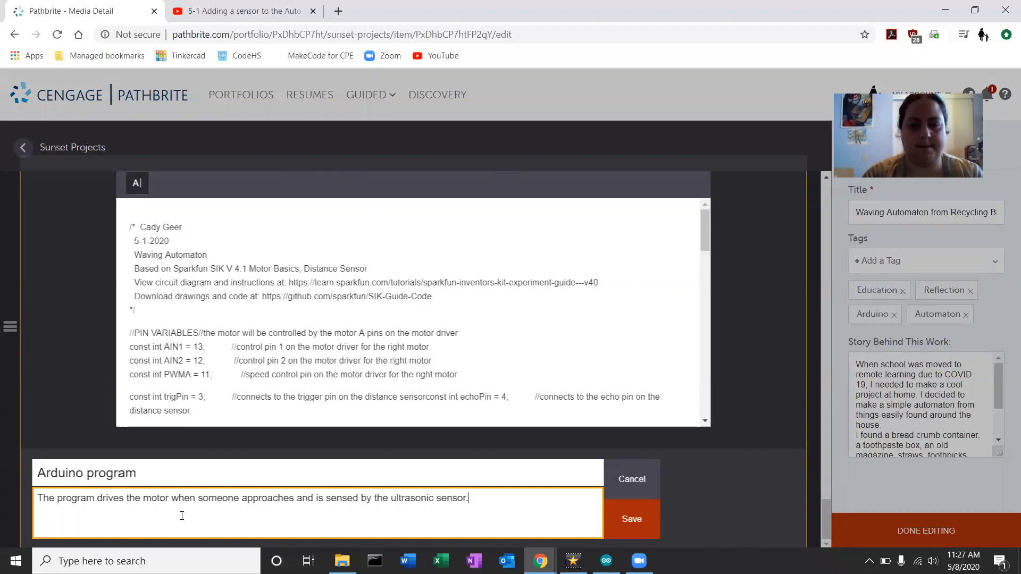
click(630, 520)
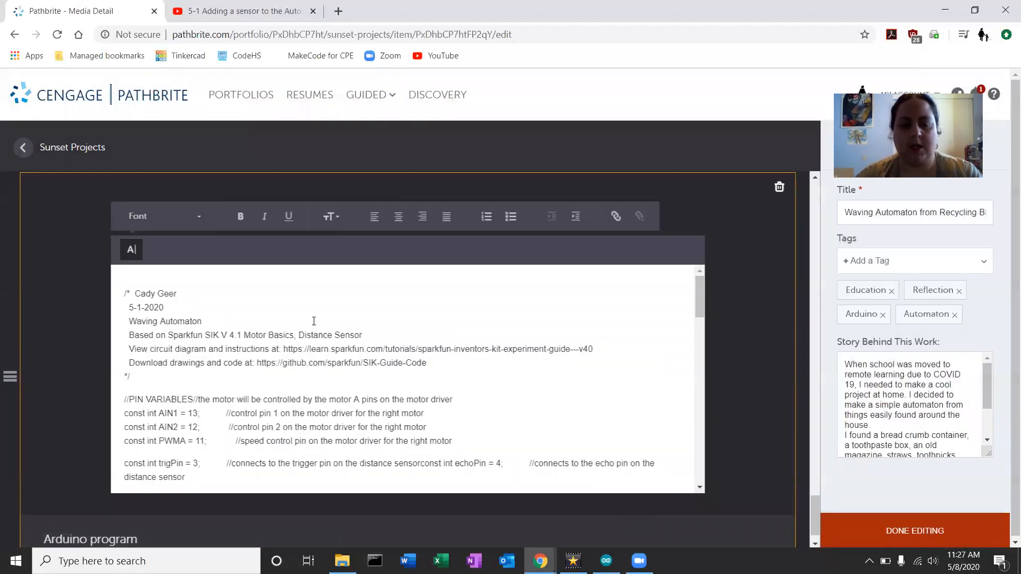
Read through the code in the Arduino program text item to check its formatting
scroll(278, 384, down, 5)
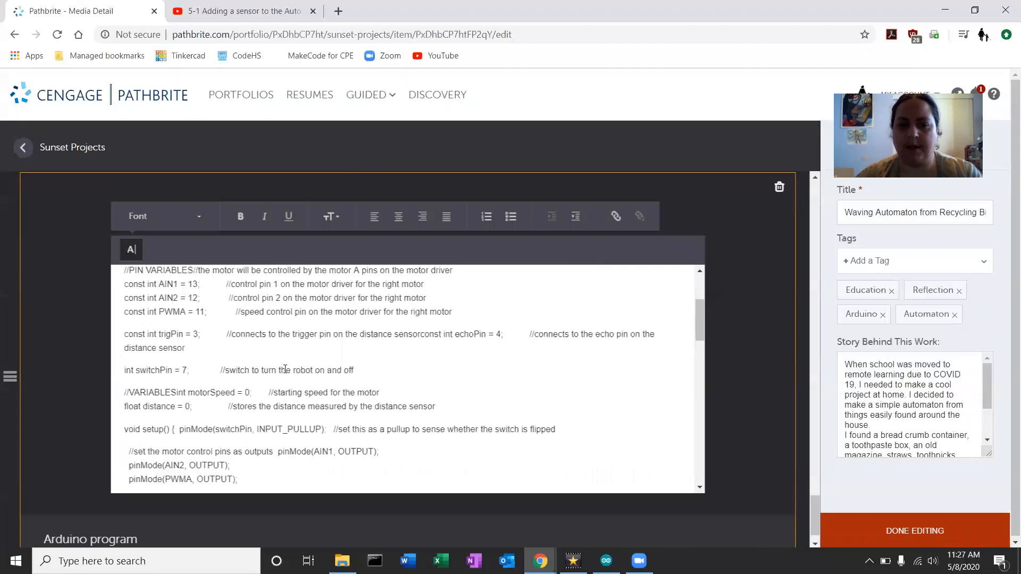
scroll(379, 415, down, 6)
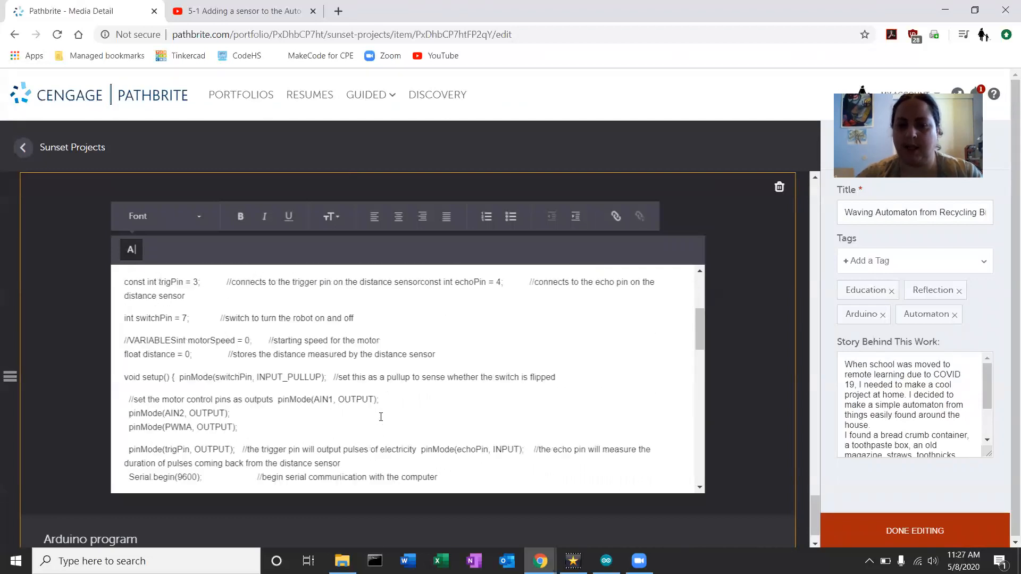
scroll(416, 413, up, 10)
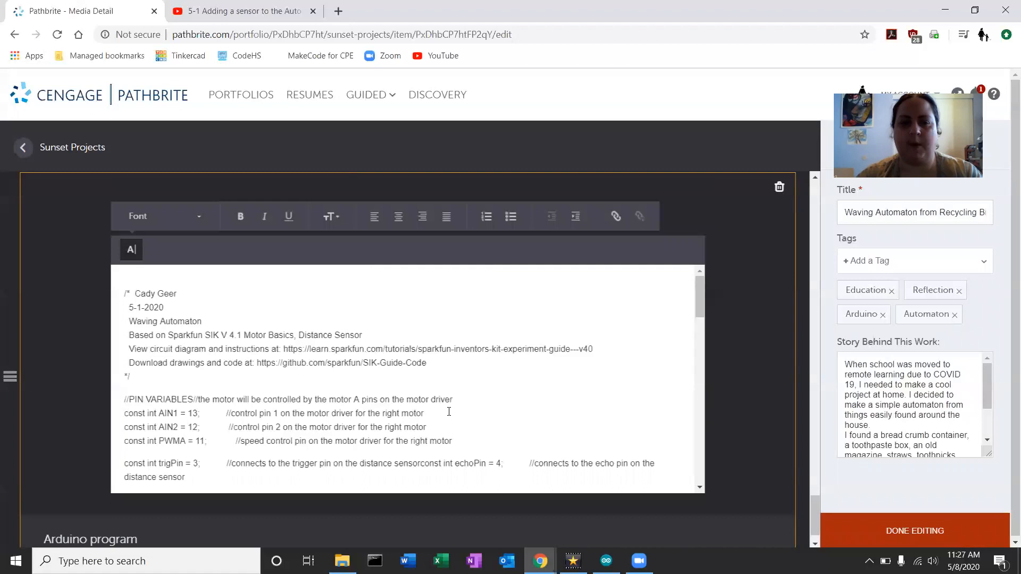
Open the caption of the 4-17 Recycle Bin Automata for Mechatronics video and title it "Video about building the physical automaton"
scroll(792, 386, up, 15)
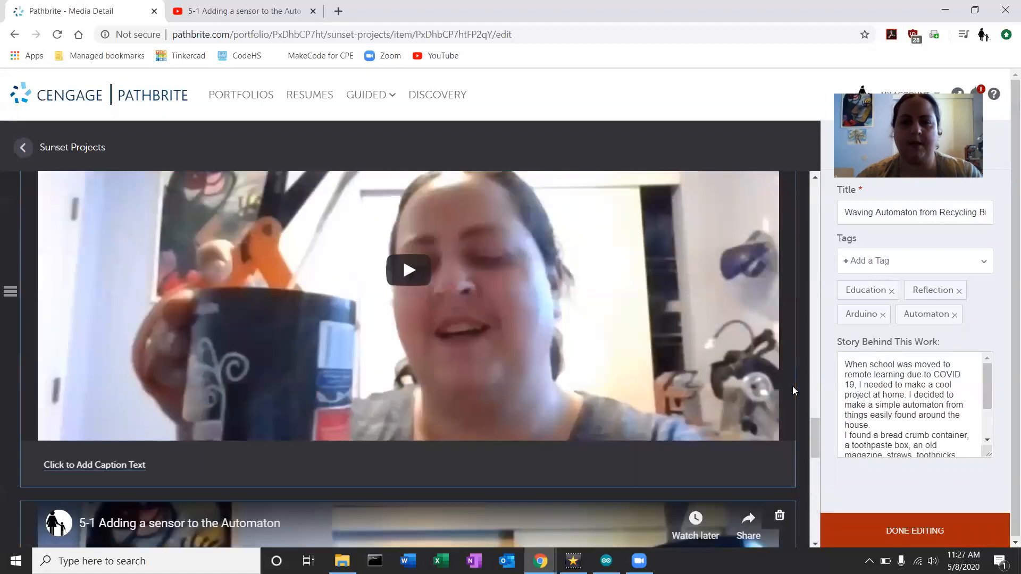
scroll(792, 386, up, 4)
scroll(793, 386, down, 4)
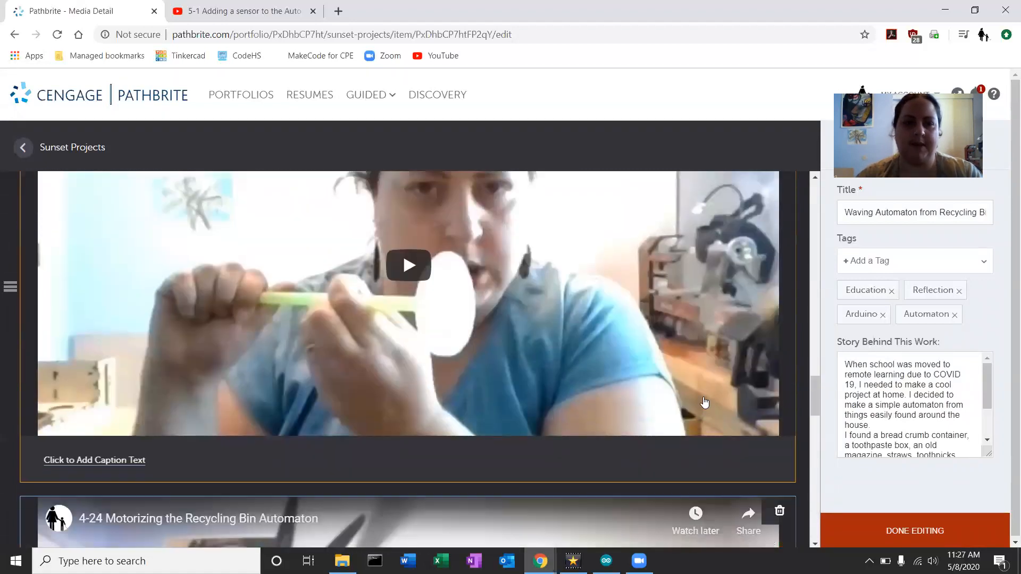
click(82, 460)
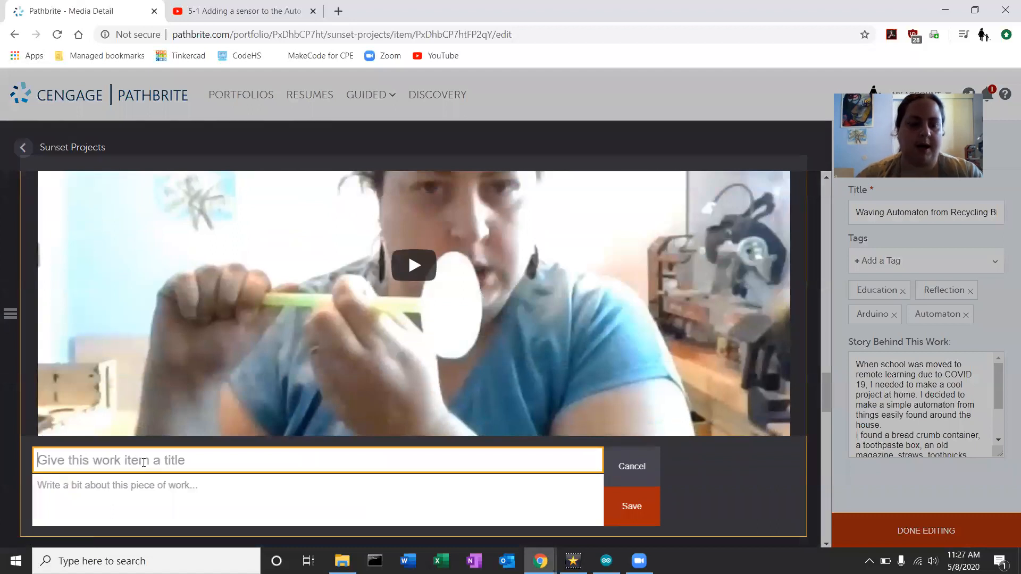
text(V)
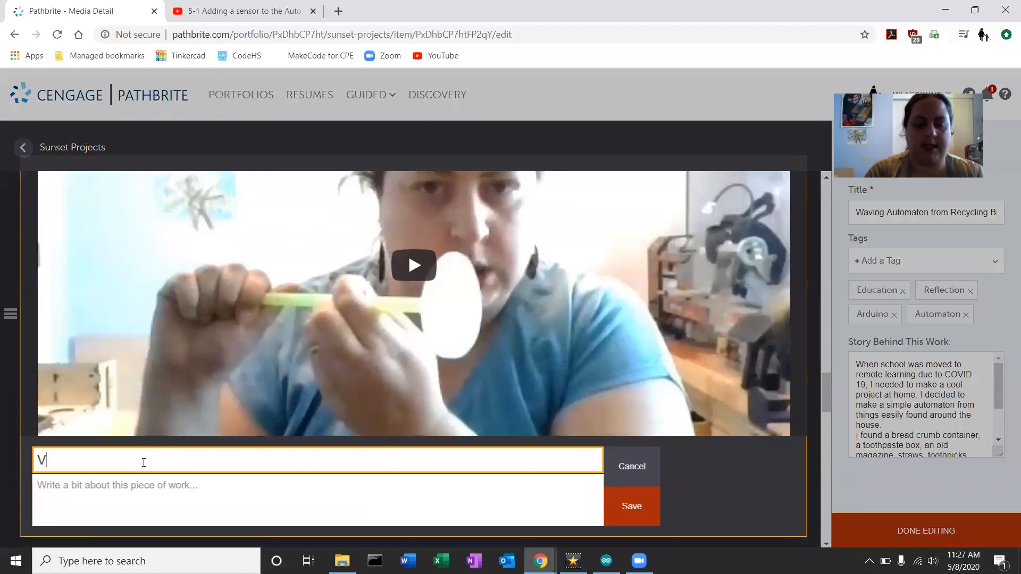
text(ideo about)
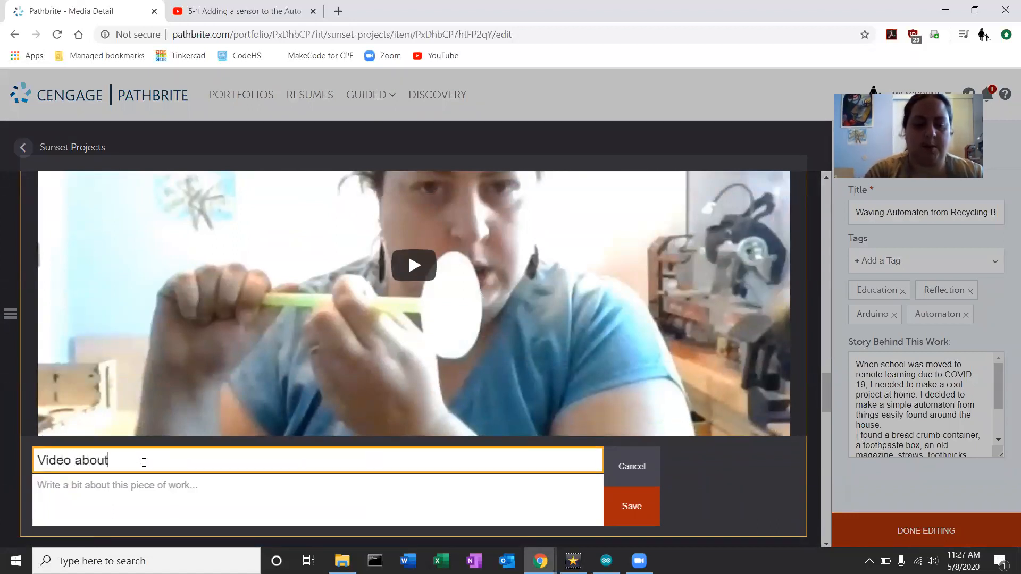
text( building )
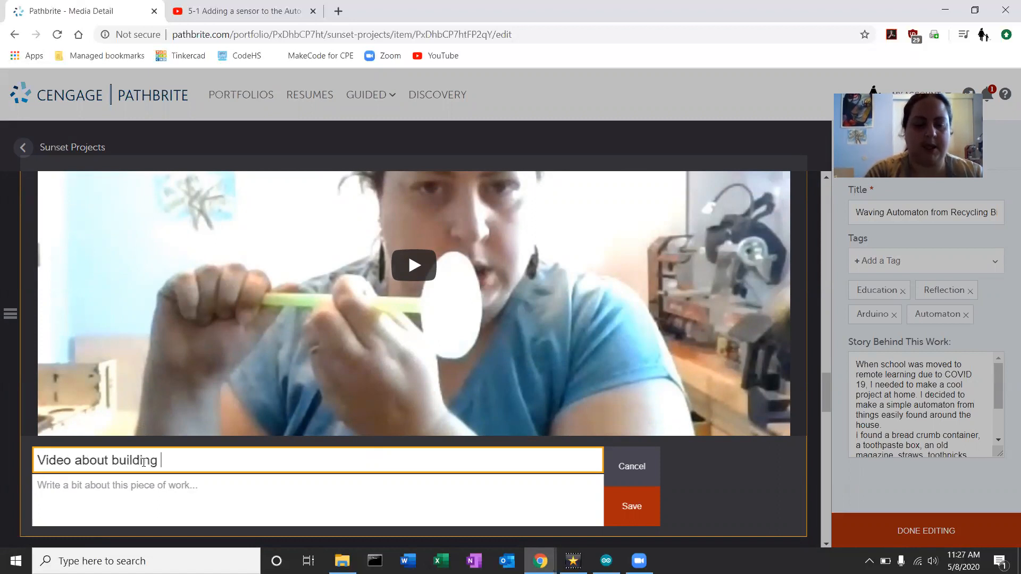
text(the physic)
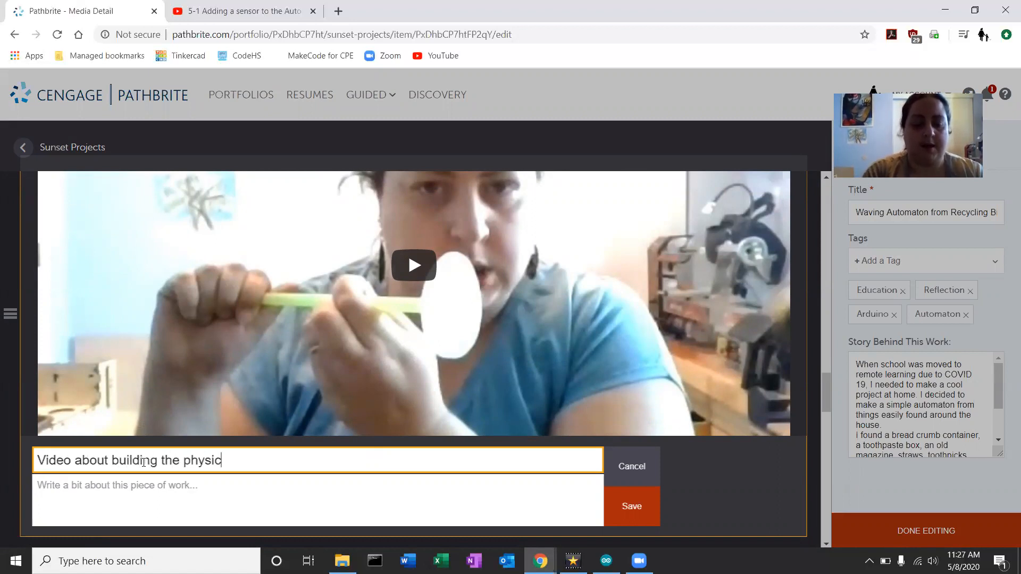
text(al automaton)
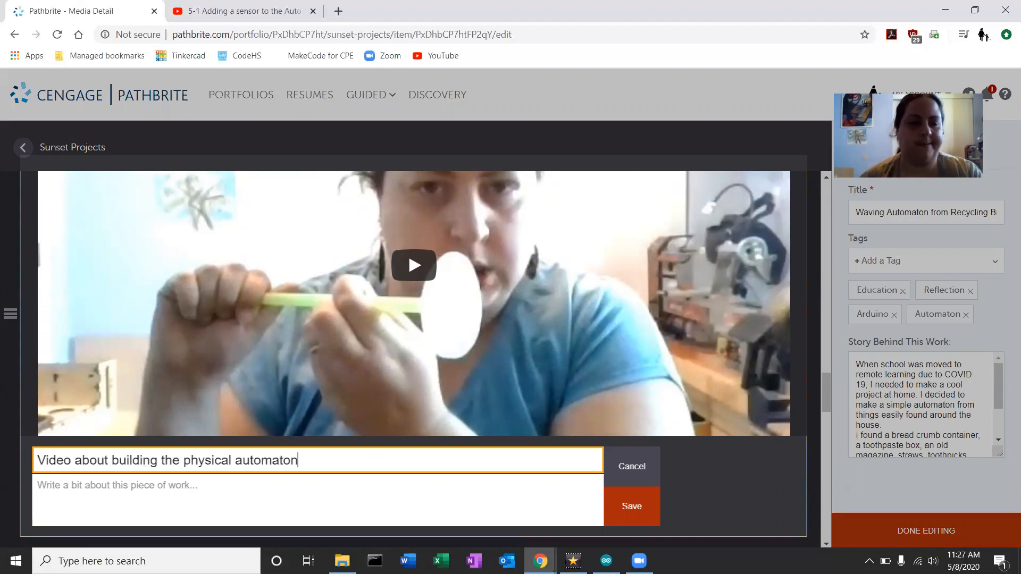
Begin the video's description with "In hindsight, I should have planned out better how everything would be connected"
click(180, 487)
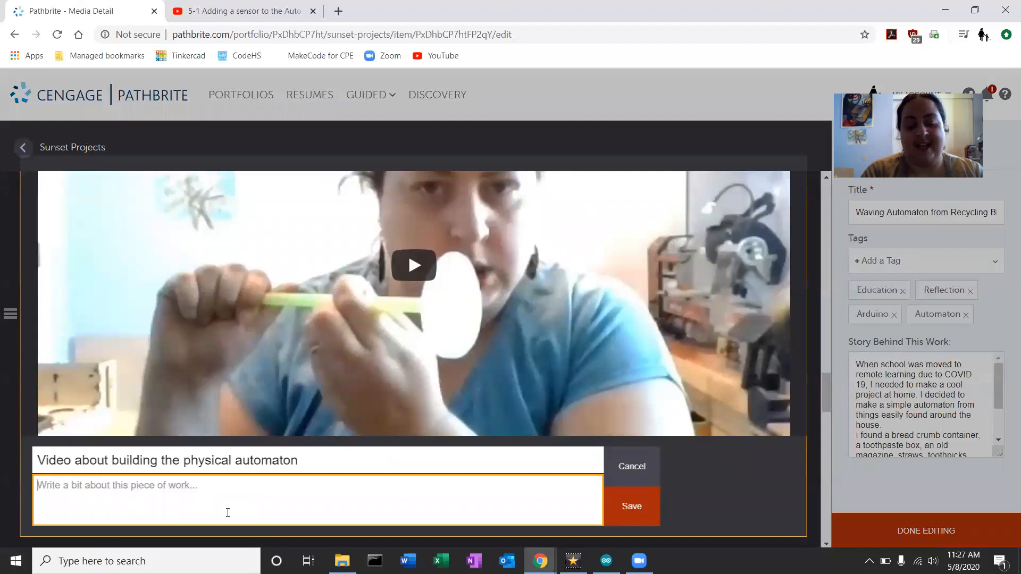
text(In hi)
text(n)
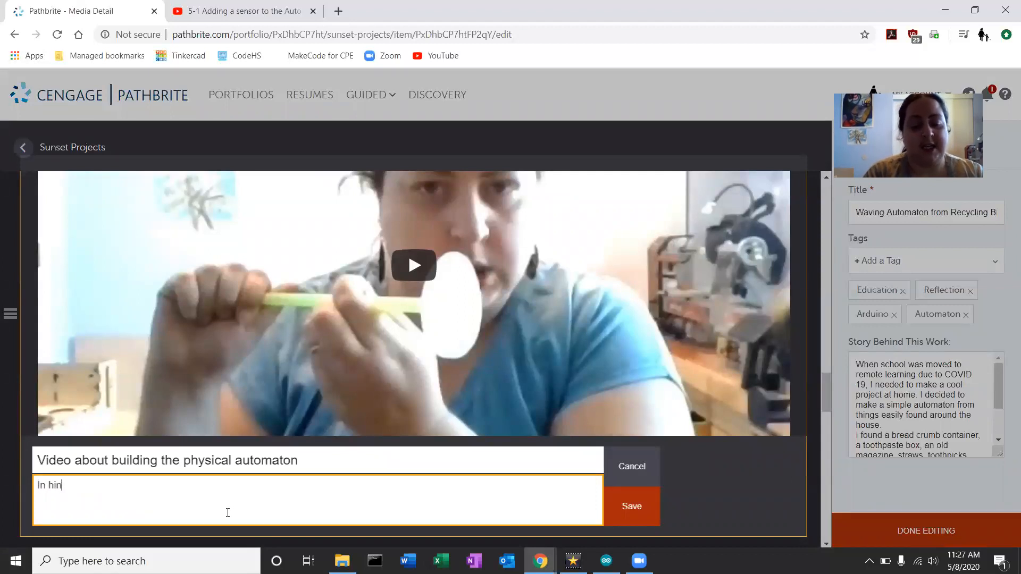
text(dsight, I should haveplanned out better how everything would be connected)
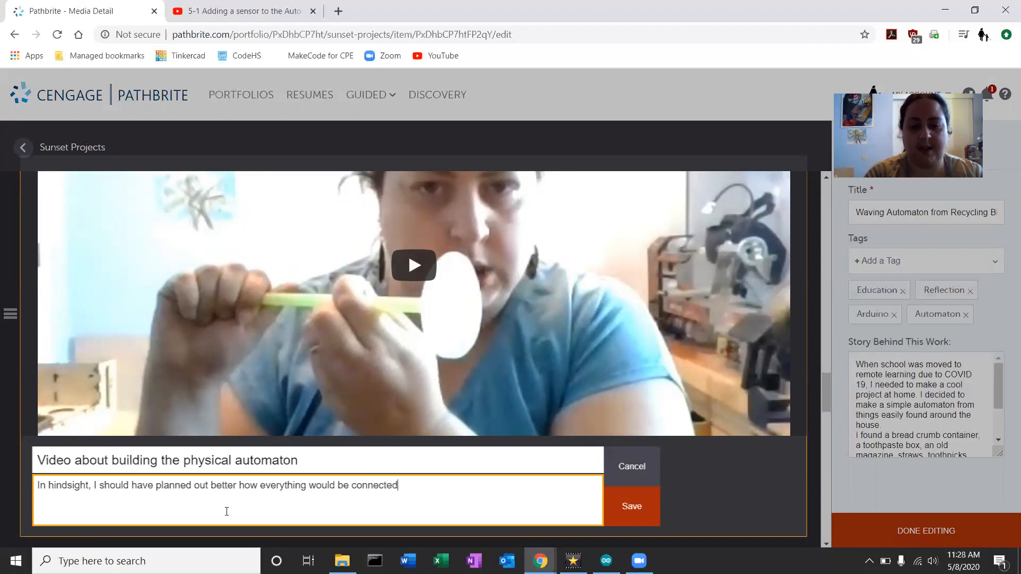
Continue the description with "I might have made a different choice about the straw or the spacing." and start a new line
text(. I )
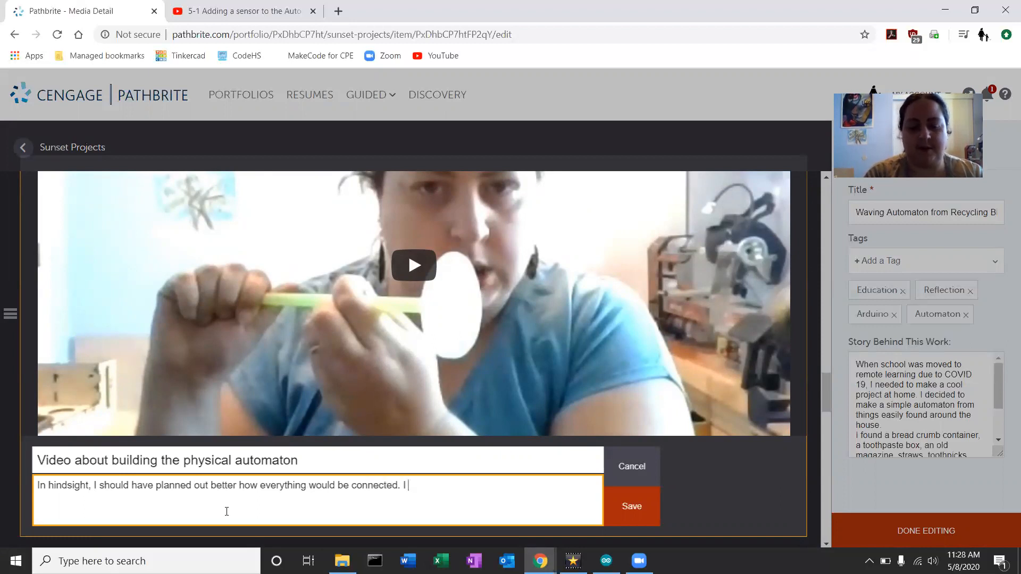
text(might ha)
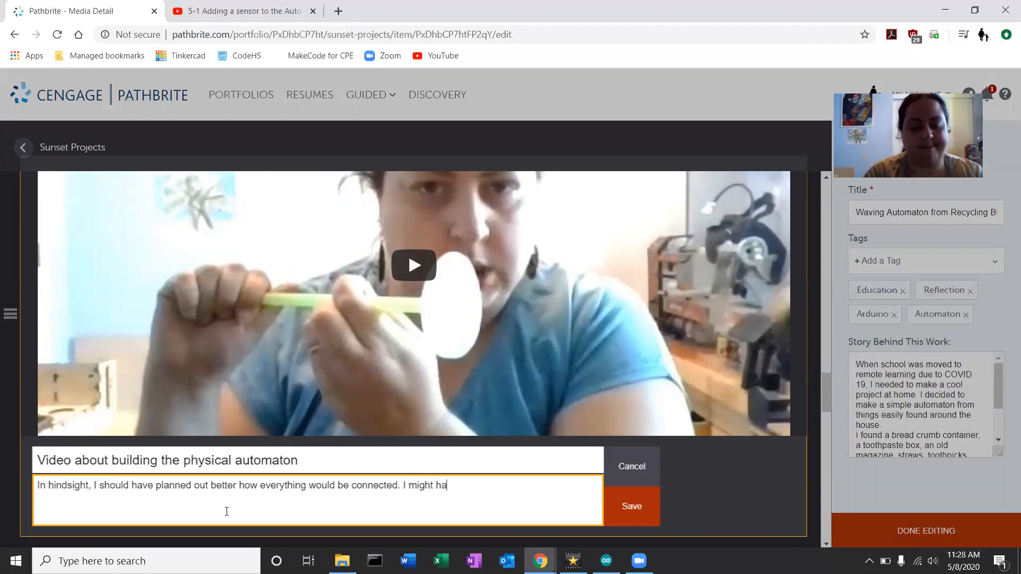
text(ve made a)
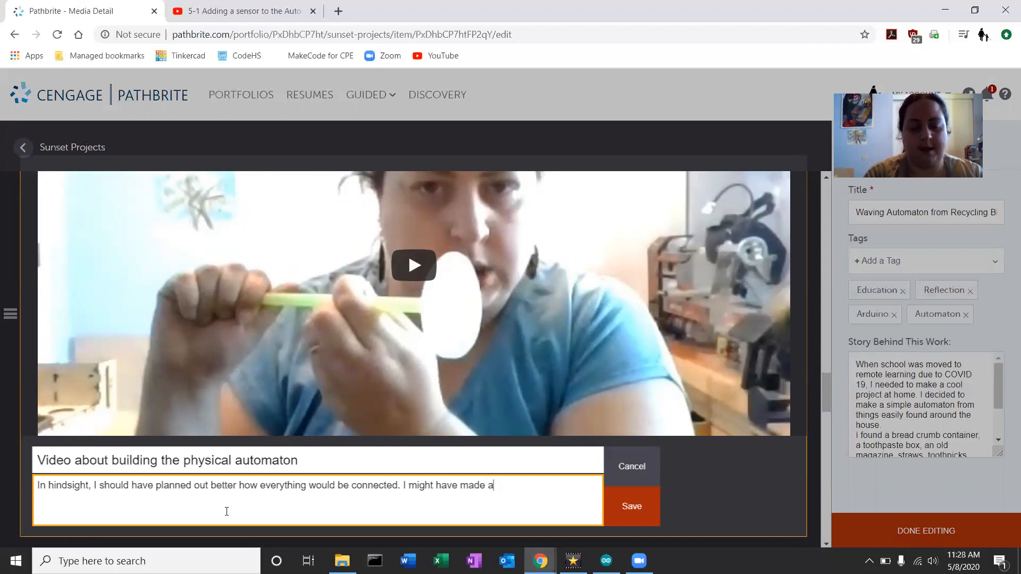
text( different )
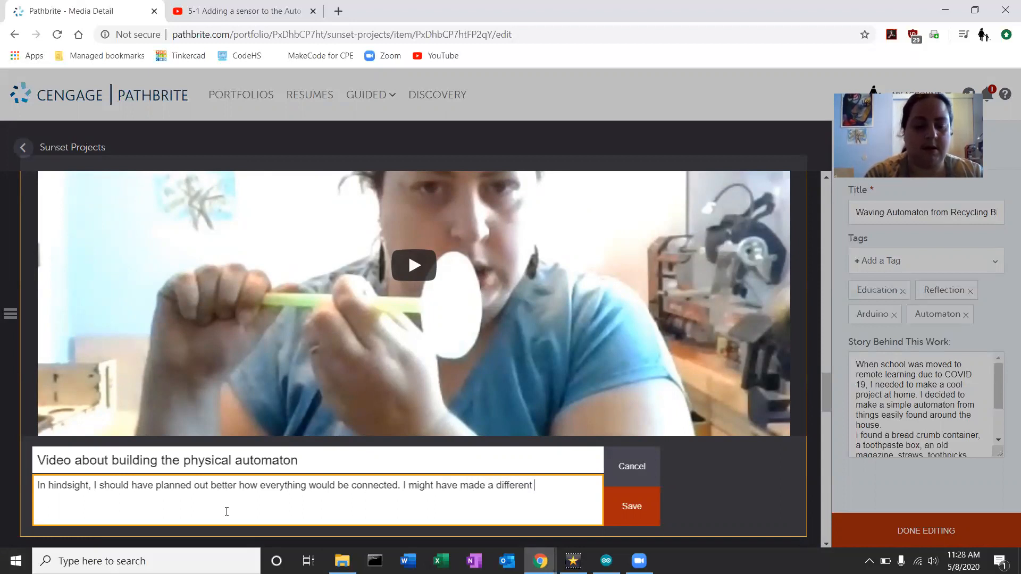
text(choice about the stra)
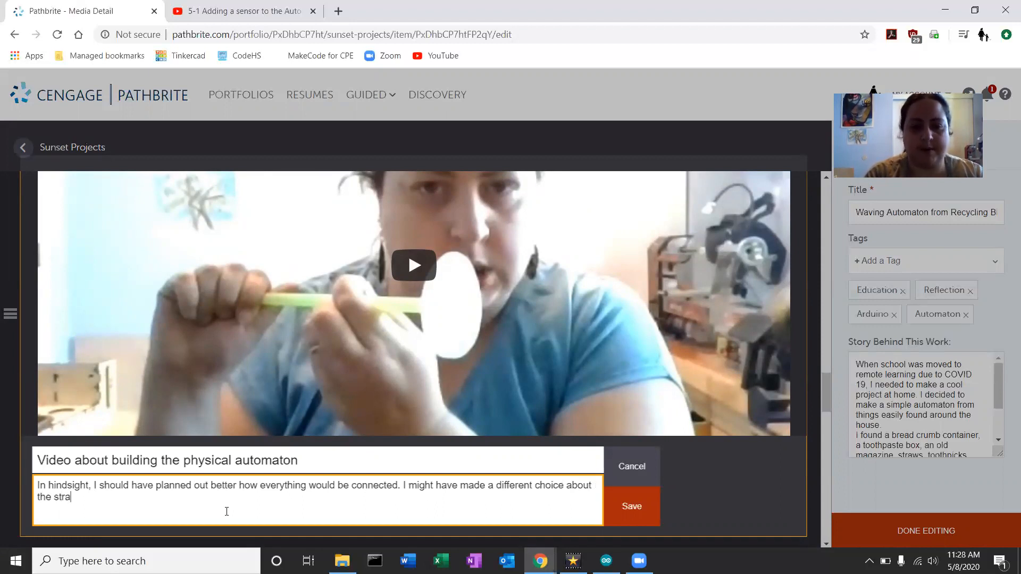
text(w)
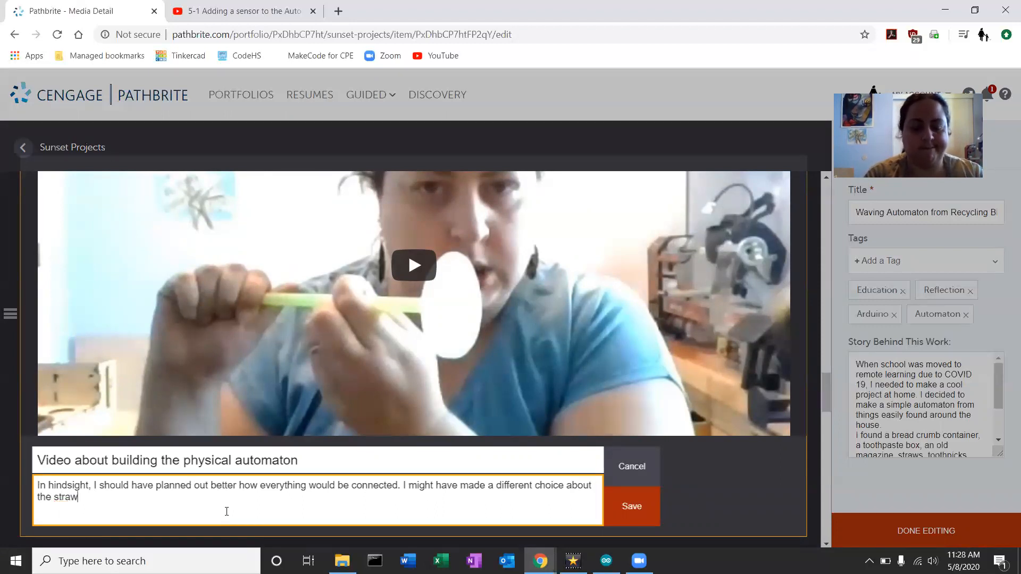
text( or the sa)
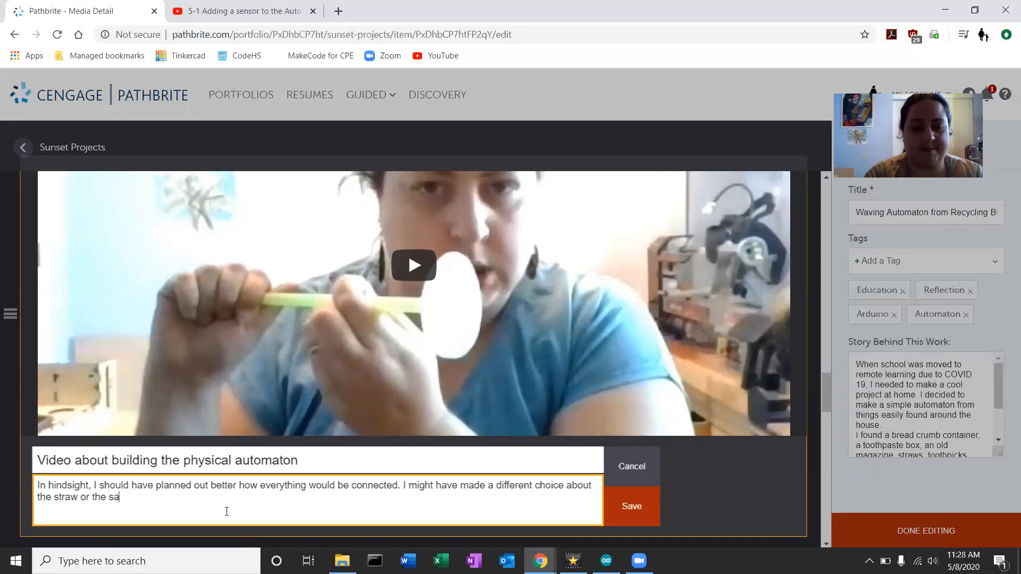
text(pading.)
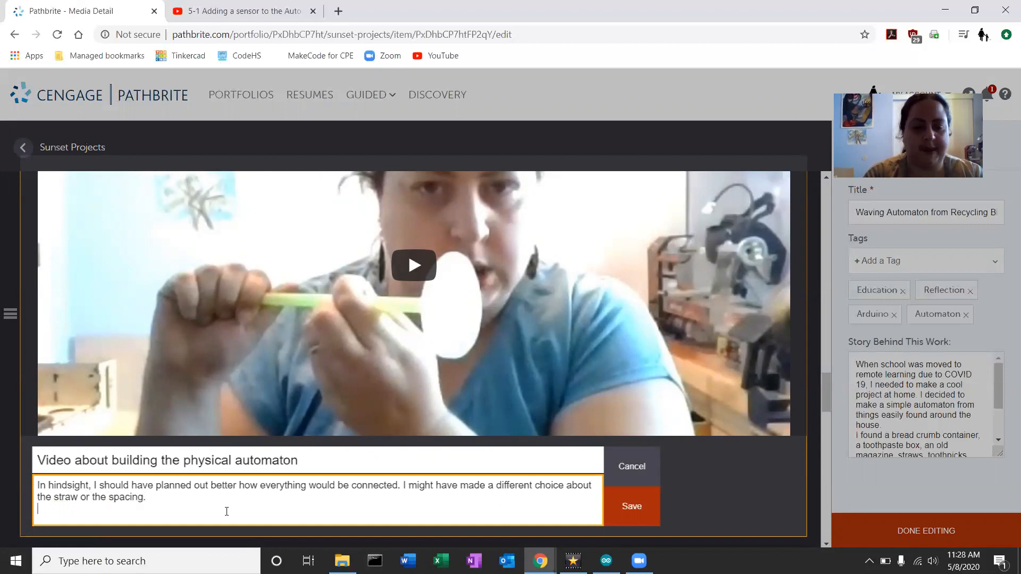
Add the line "I also wish I was a bit more artistic, because the hand is a little boring. Maybe I'll replace it in the future." and save
text(I also wish)
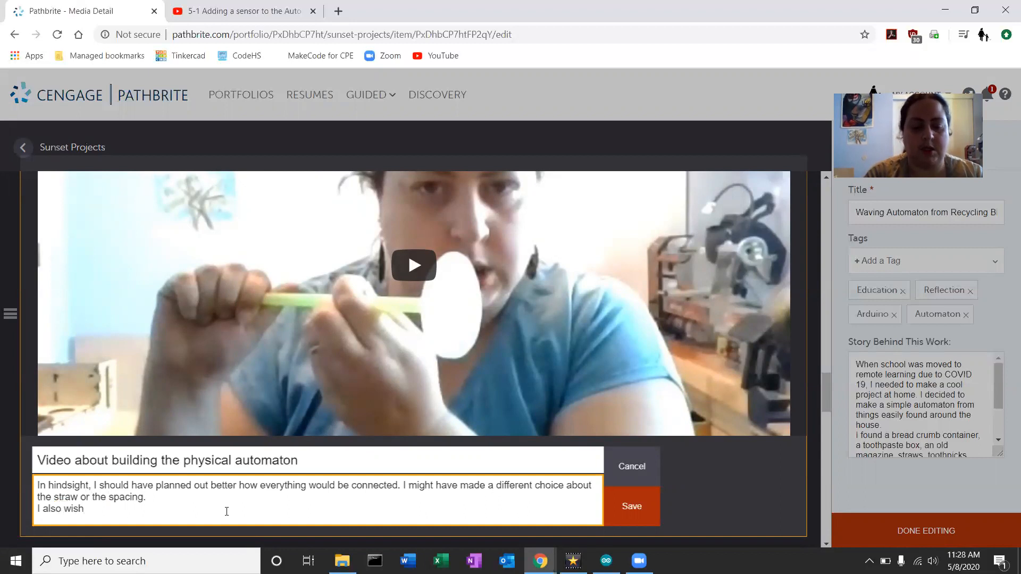
text( I was a bi)
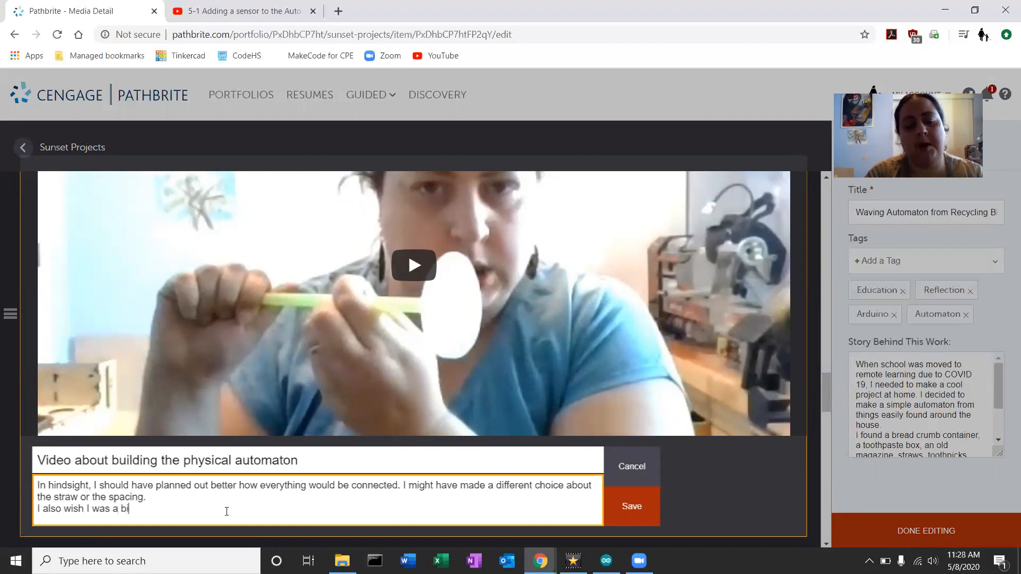
text(t more artistic.)
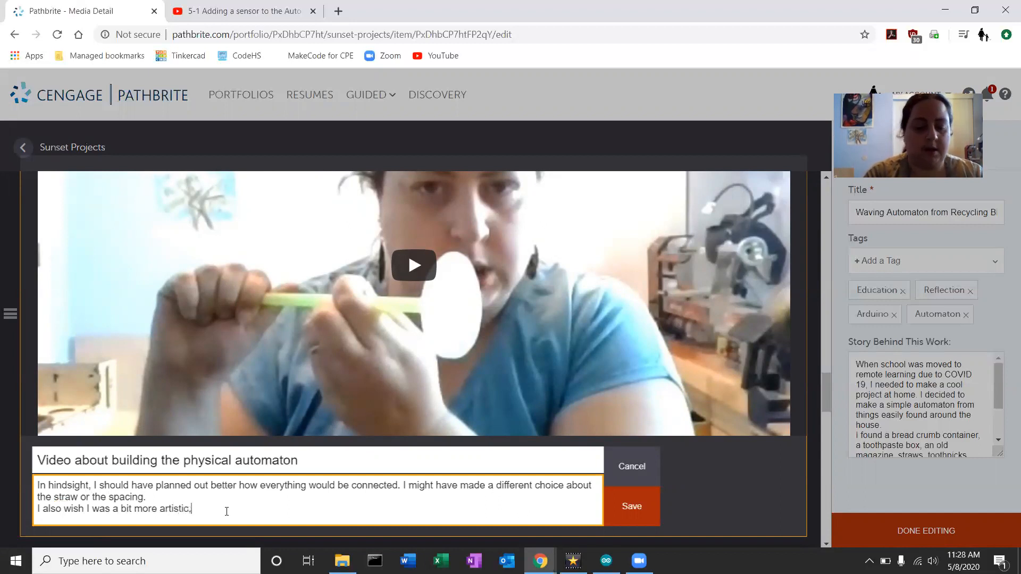
key(BackSpace)
text(, be)
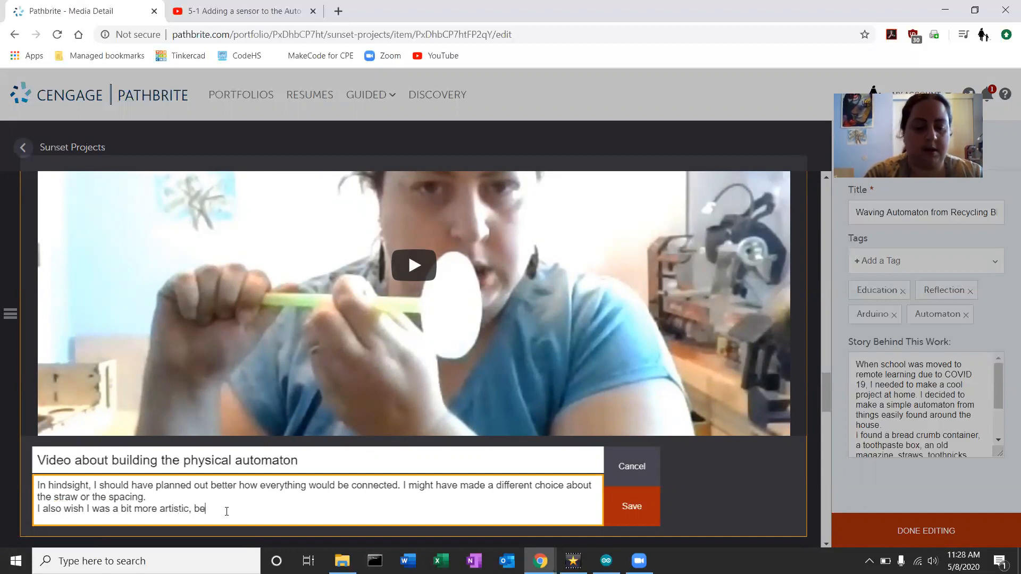
text(cause the h)
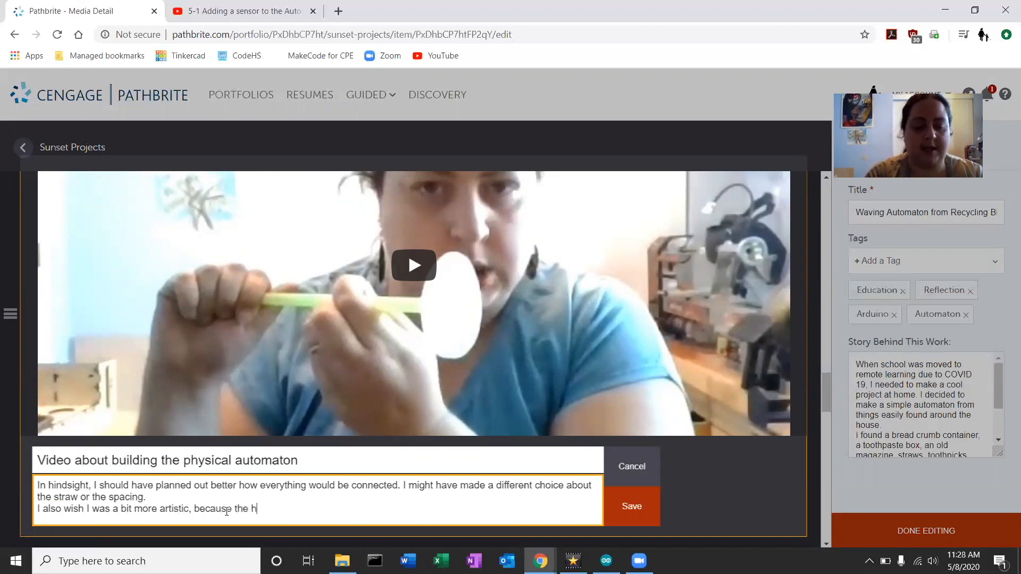
text(and is a little boring. May)
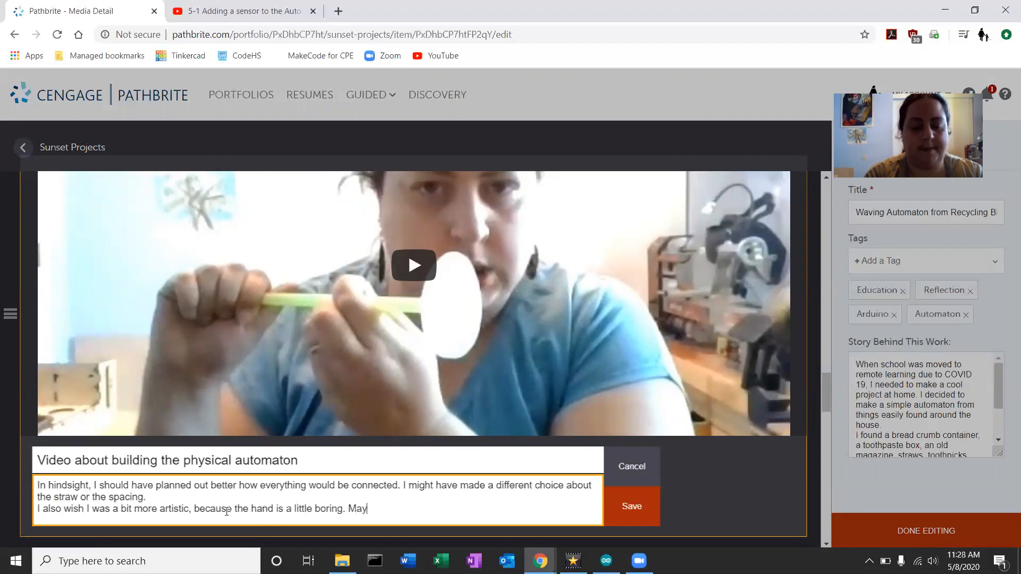
text(be I'll replace it in the future.)
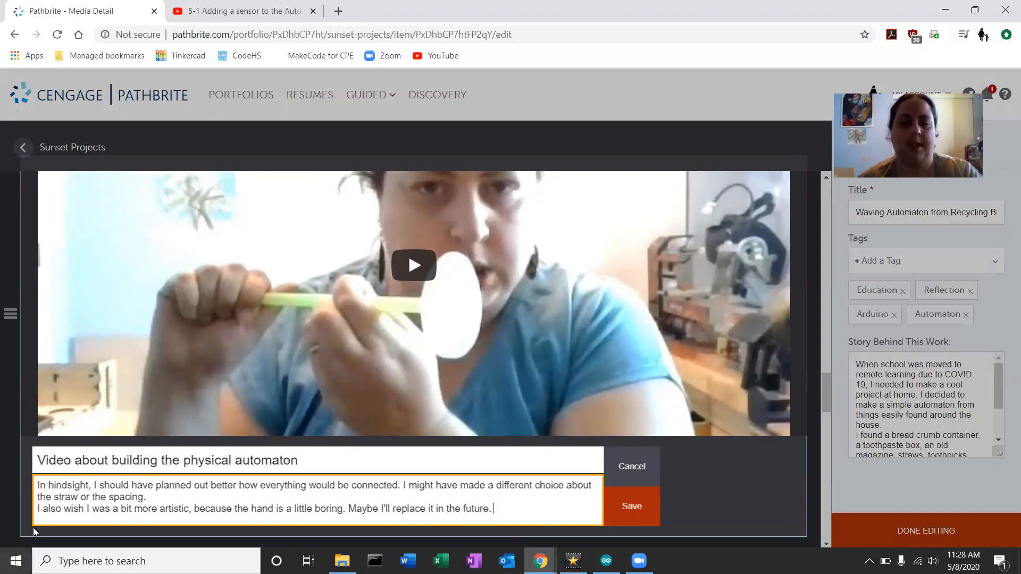
click(644, 514)
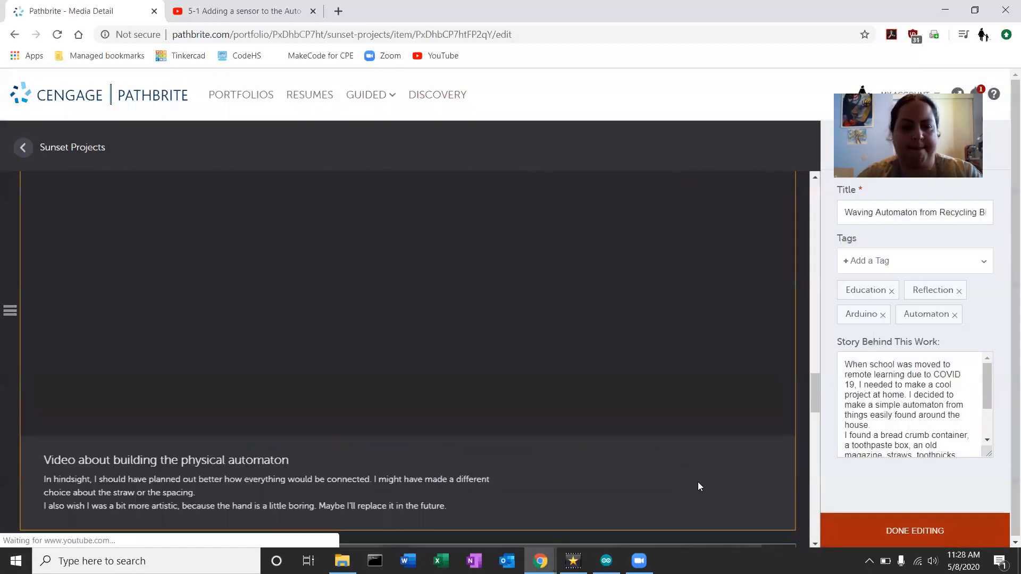
Open the caption of the 4-24 Motorizing the Recycling Bin Automaton video and title it "Adding the Arduino program (first version) and a motor"
scroll(698, 477, down, 1)
scroll(698, 477, up, 2)
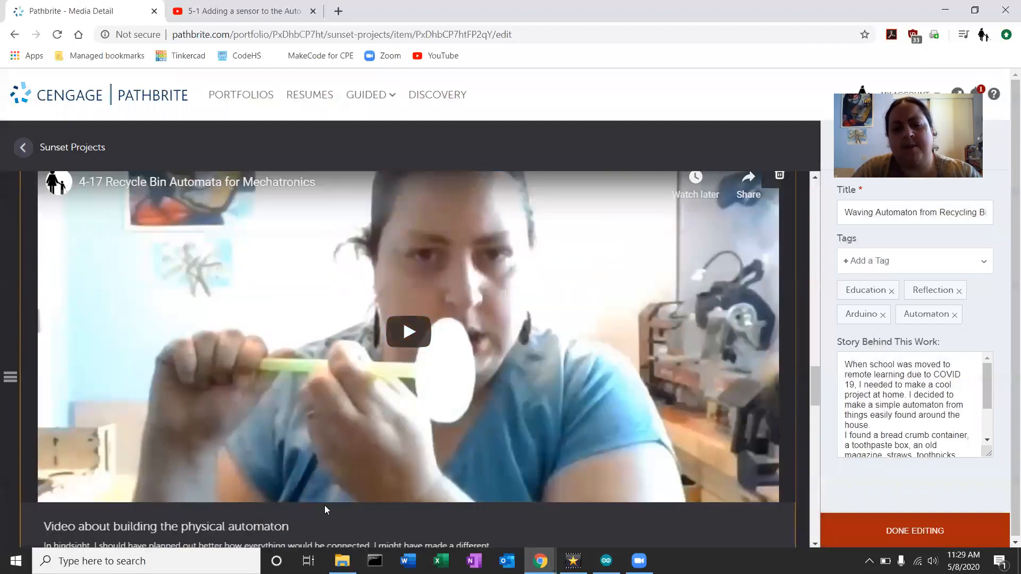
scroll(324, 505, down, 2)
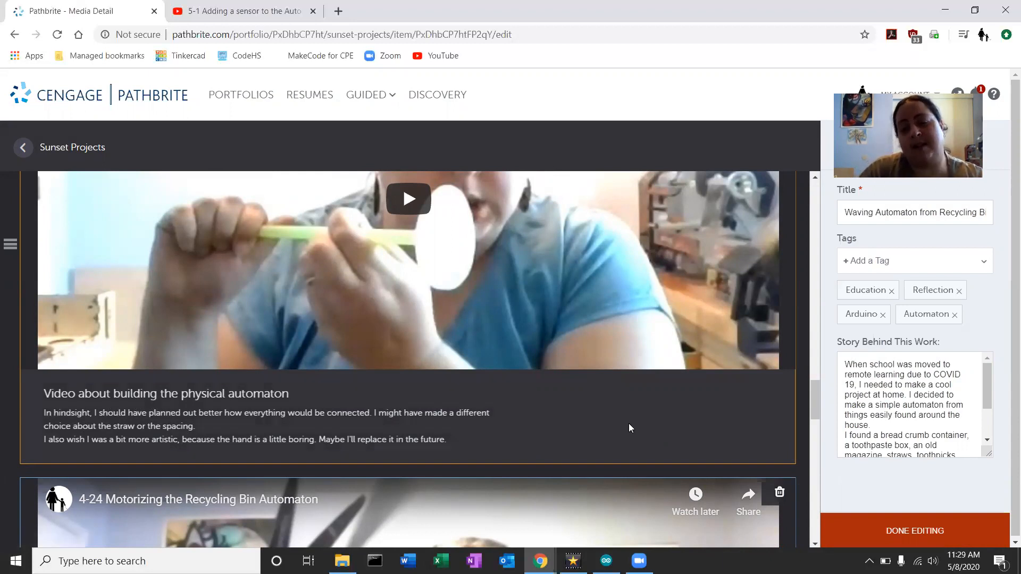
scroll(629, 428, down, 9)
scroll(512, 457, up, 4)
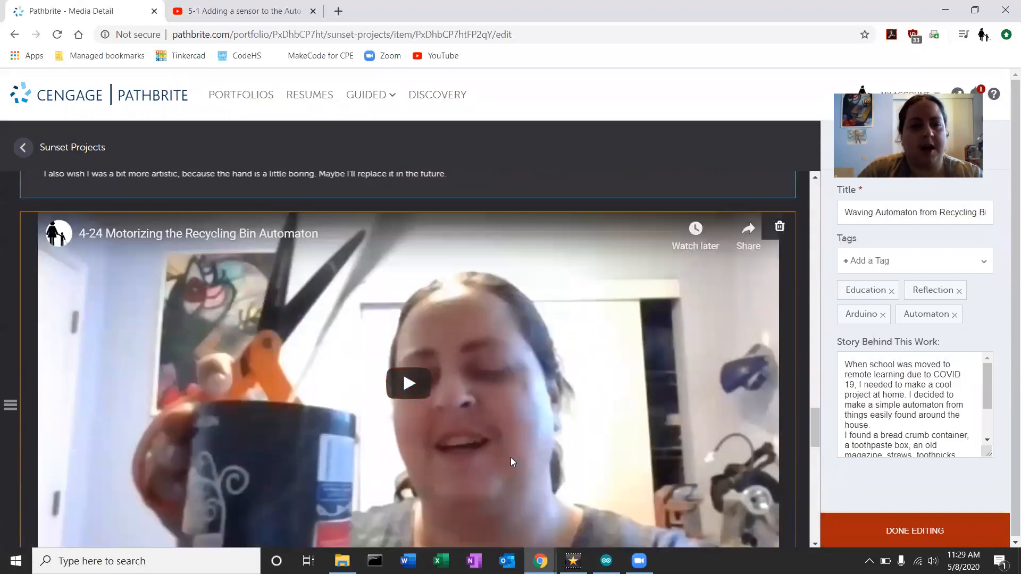
scroll(510, 457, down, 5)
scroll(510, 458, up, 2)
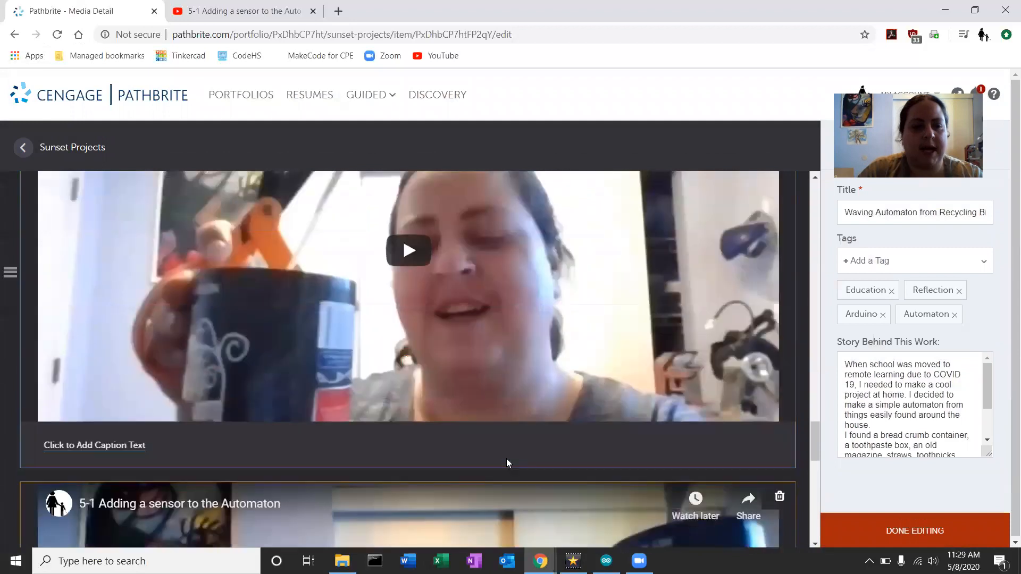
click(80, 445)
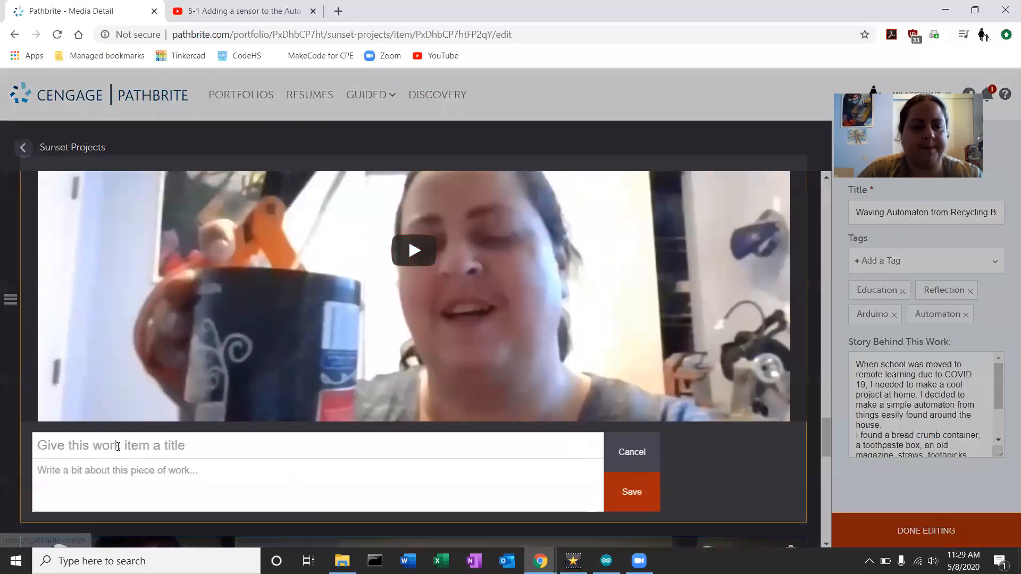
text(A)
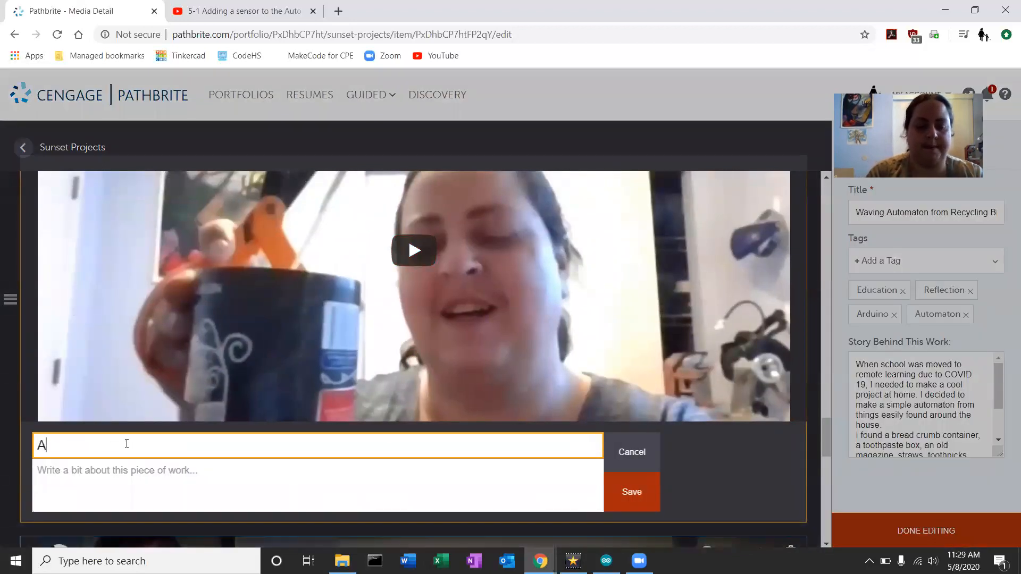
text(dding the )
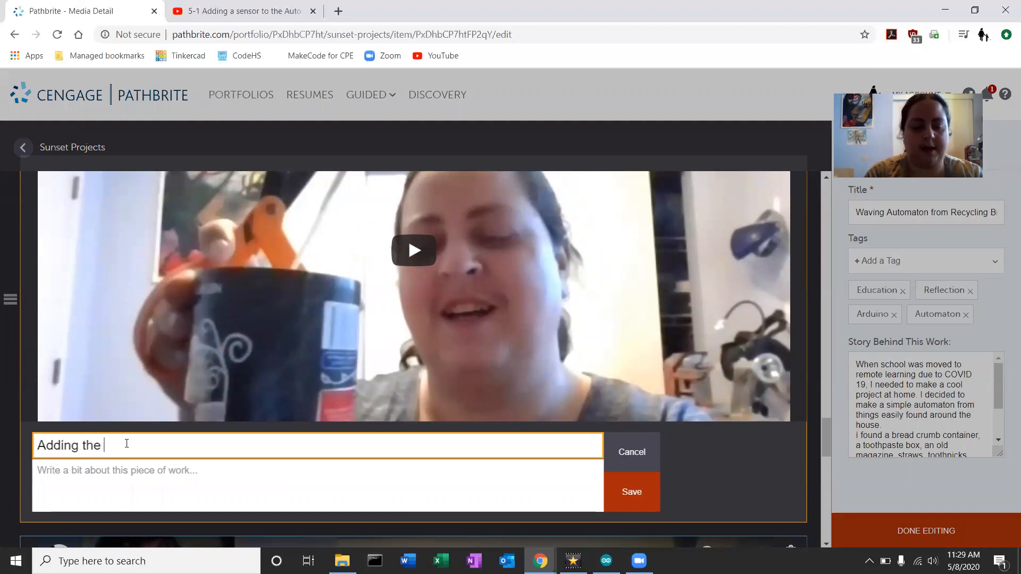
text(Arduino )
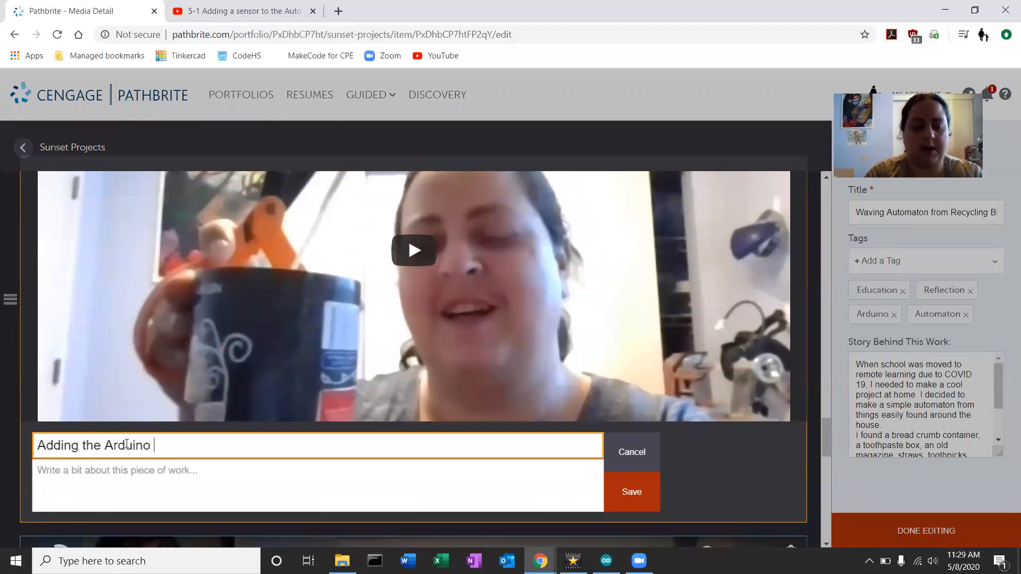
text(prog)
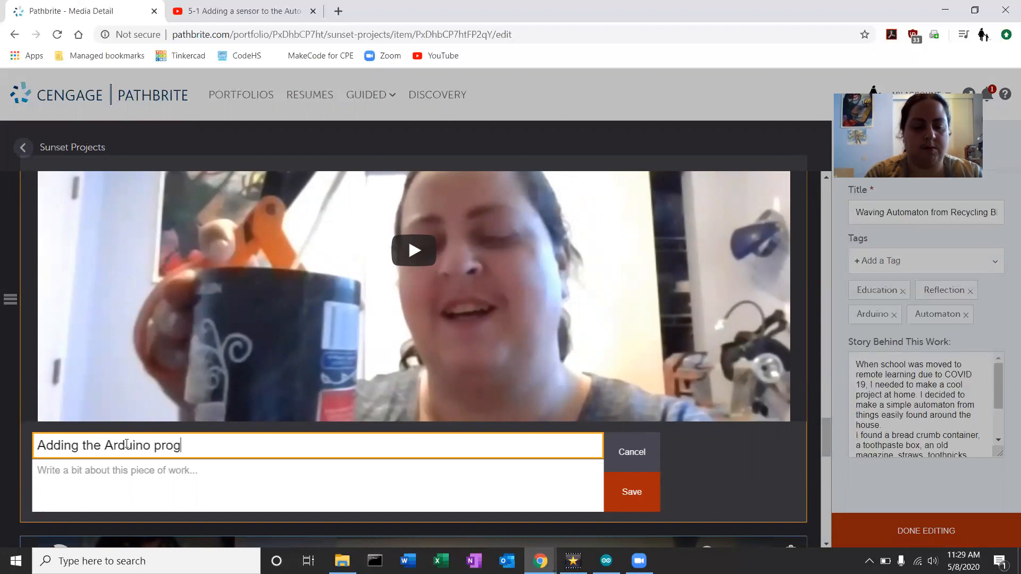
text(ram (first version) and a motor)
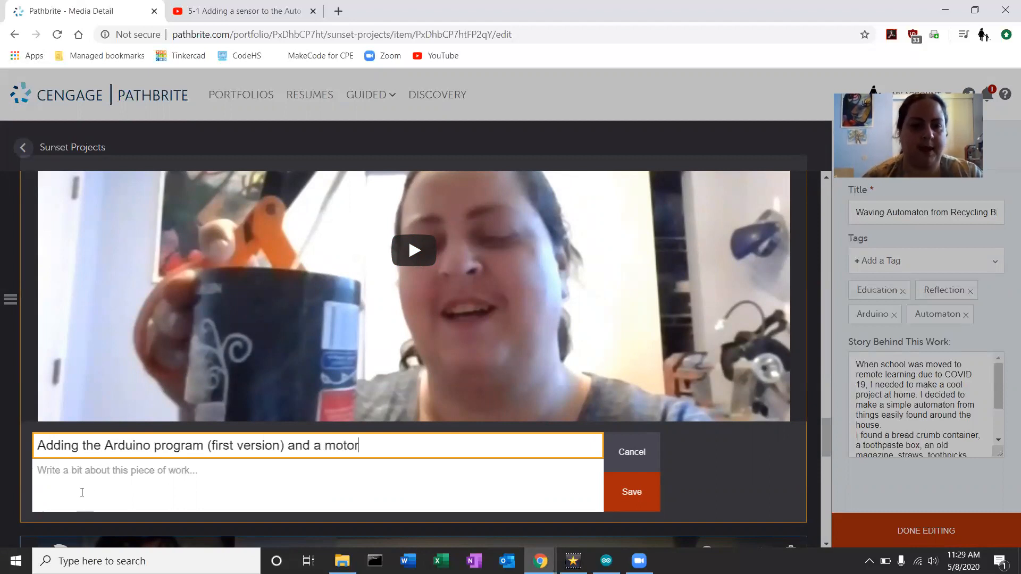
Begin the video's description with "Attaching the motor to the straw seemed unnecessarily tricky", correcting the spelling of "unnecessarily"
click(117, 476)
text(Atta)
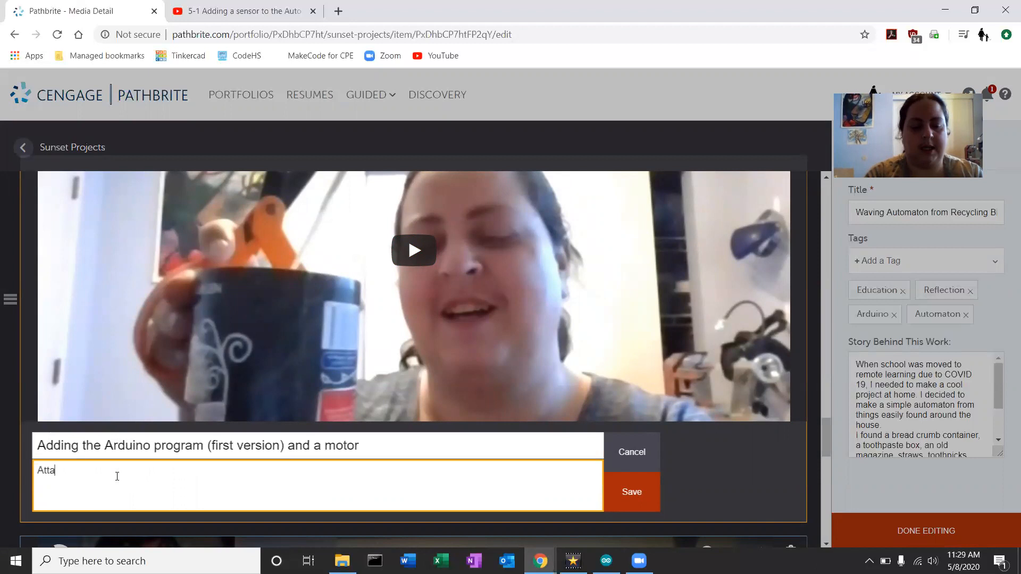
text(ching the mp)
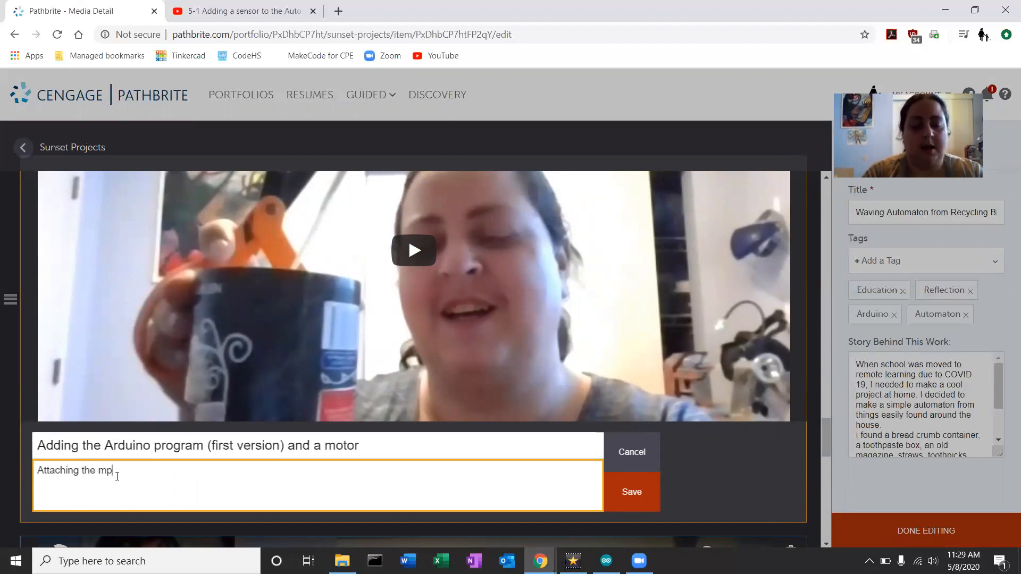
key(BackSpace)
text(otor to the straw seemed un)
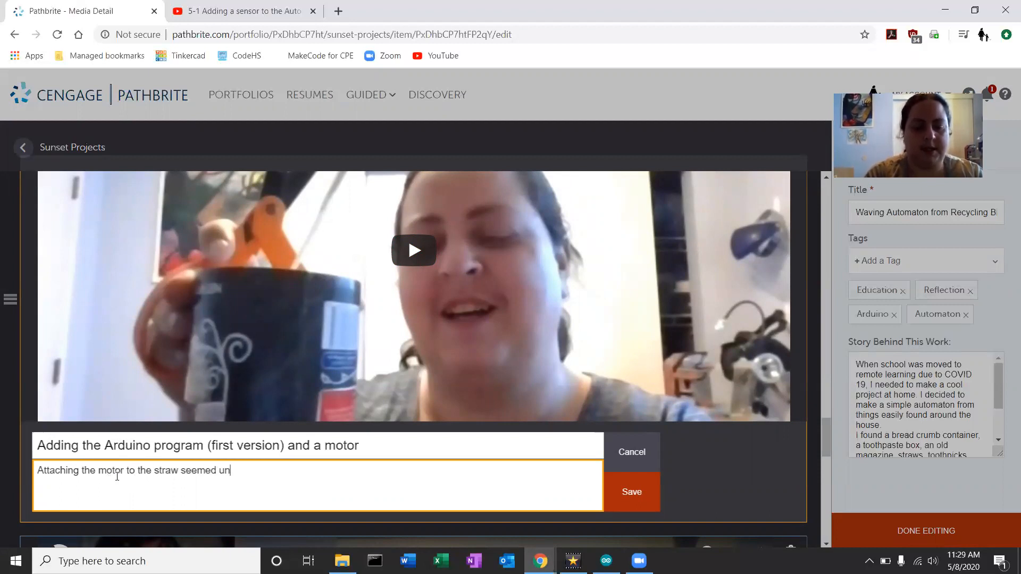
text(nesseca)
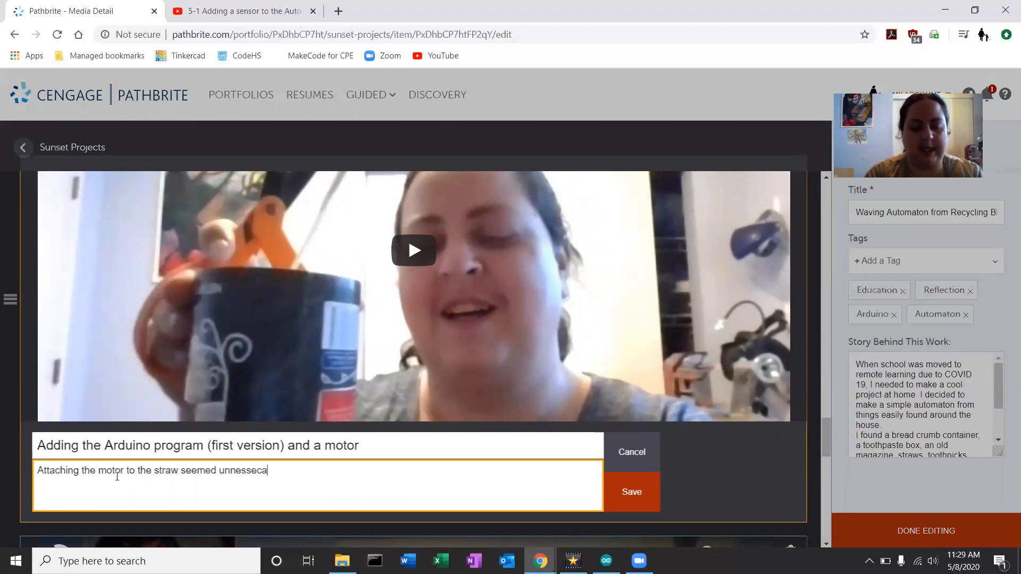
text(rily)
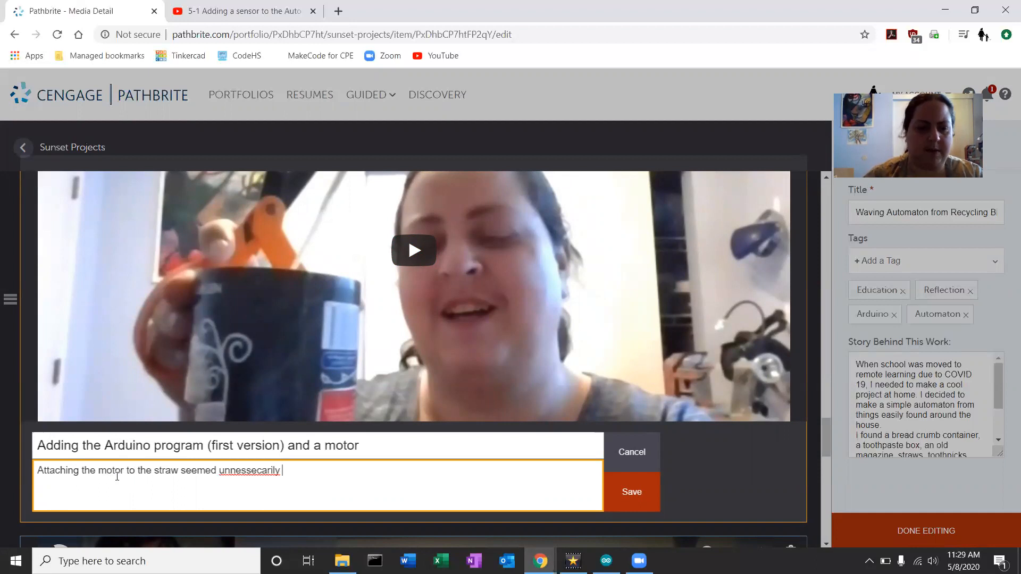
right_click(264, 473)
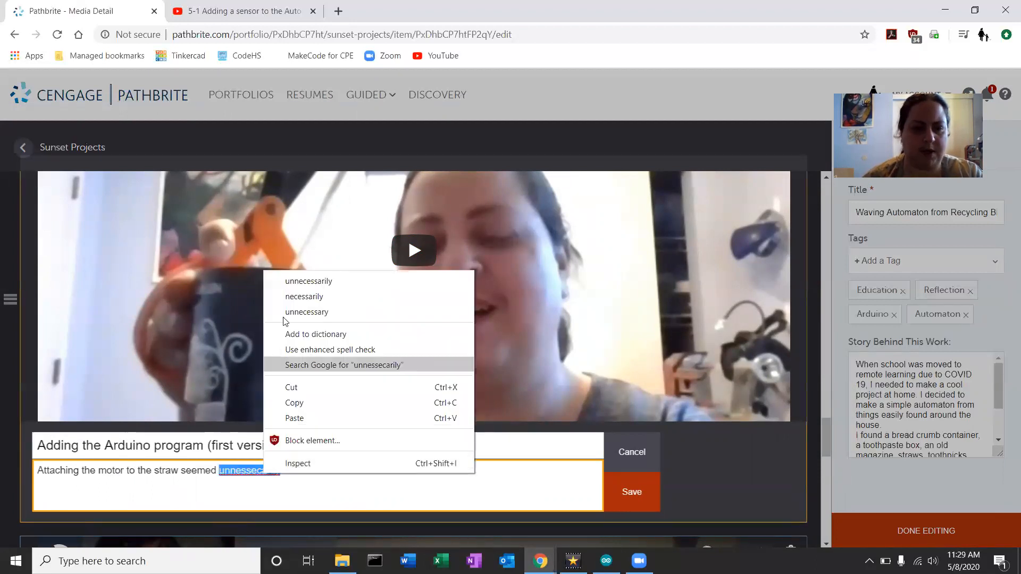
click(290, 282)
click(332, 469)
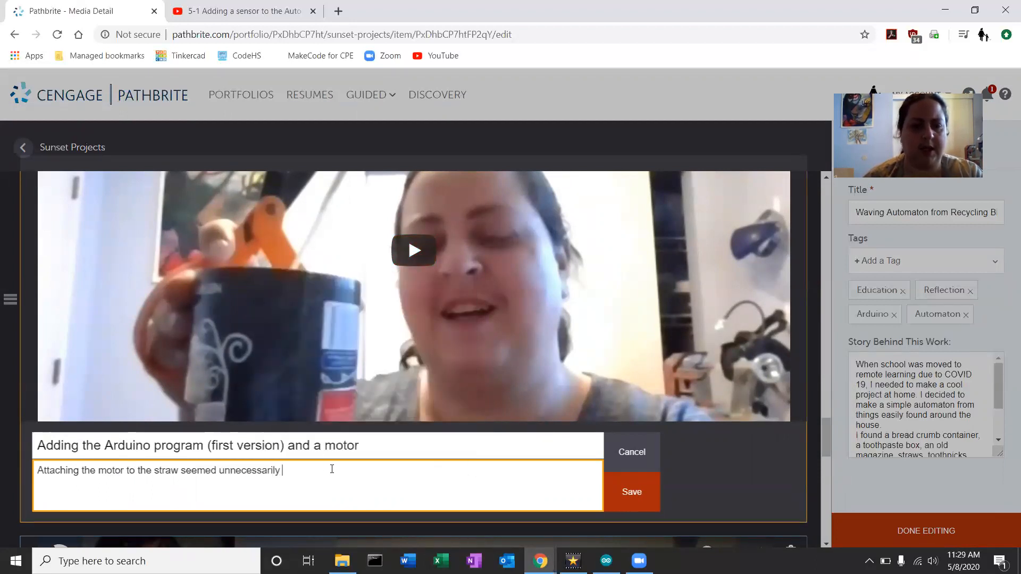
text(tricky)
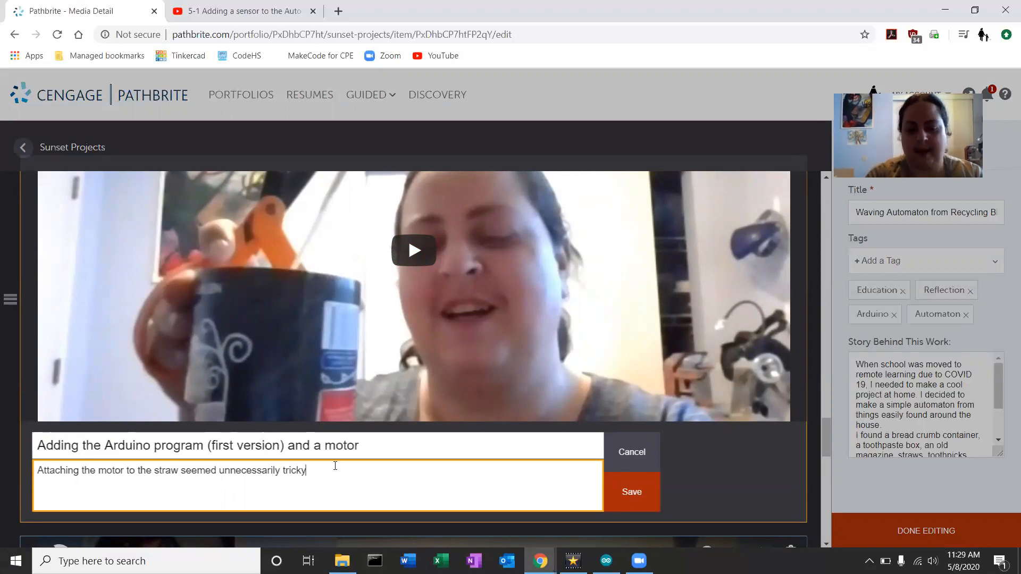
Continue the description with ", but it worked. I was pleasantly surprised when it worked the first time.", correcting the spelling of "pleasantly"
text(, but it worked. I was pl)
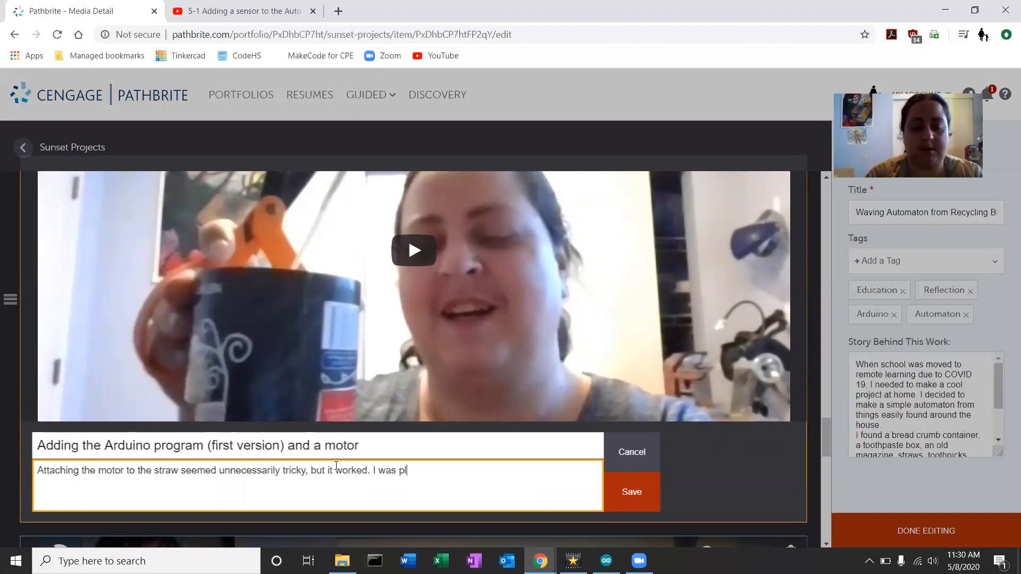
text(esantly)
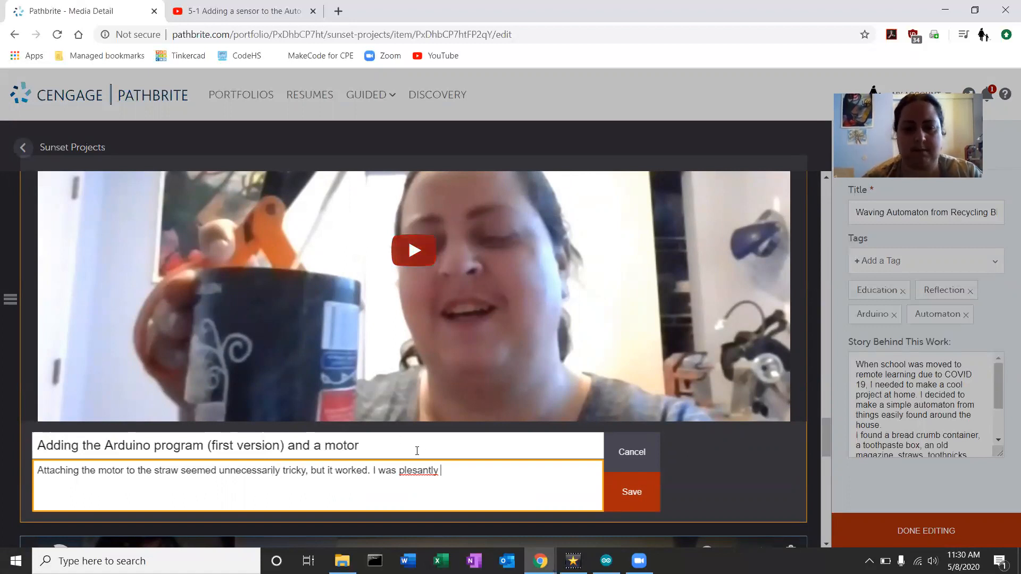
right_click(425, 470)
click(485, 293)
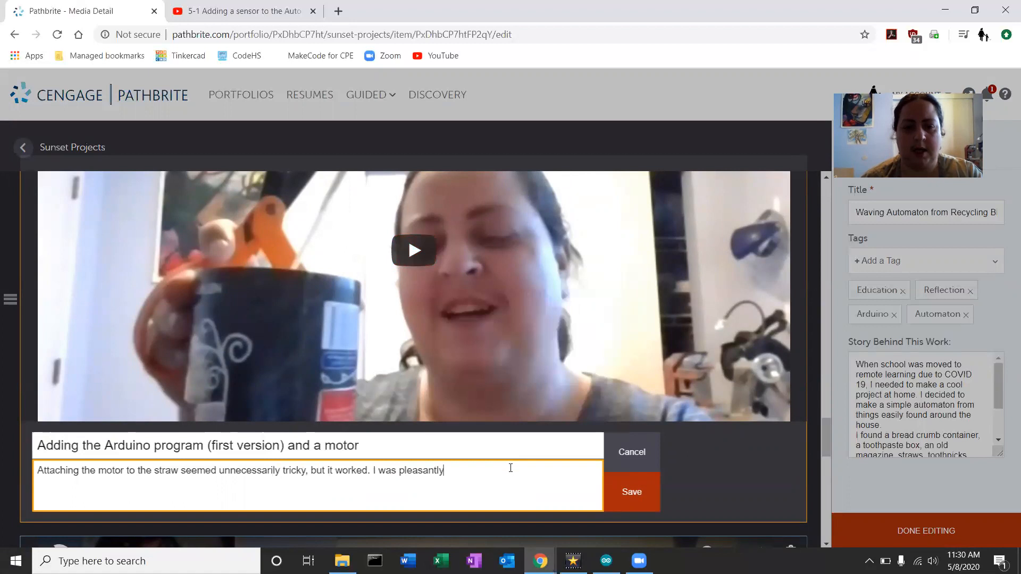
text(surp)
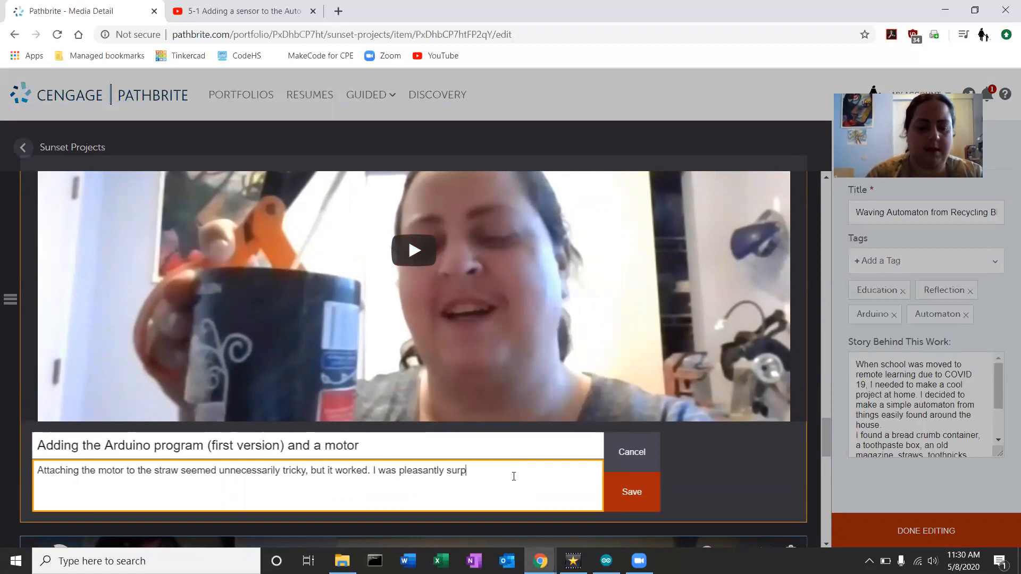
text(rised )
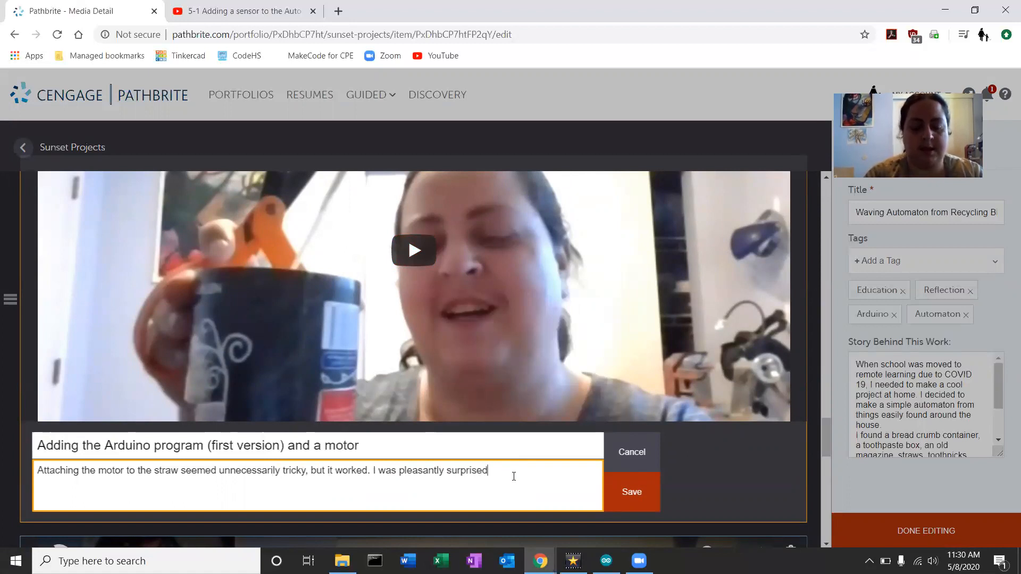
text(when it worked the first time. )
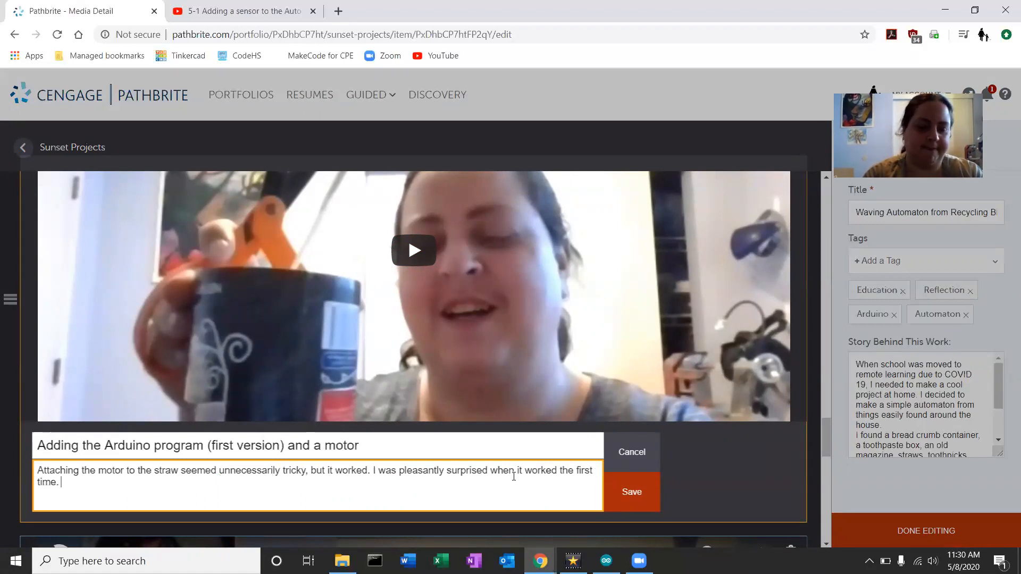
Add the sentence "Getting the speed of the motor right was important." to the description
text(Getting t)
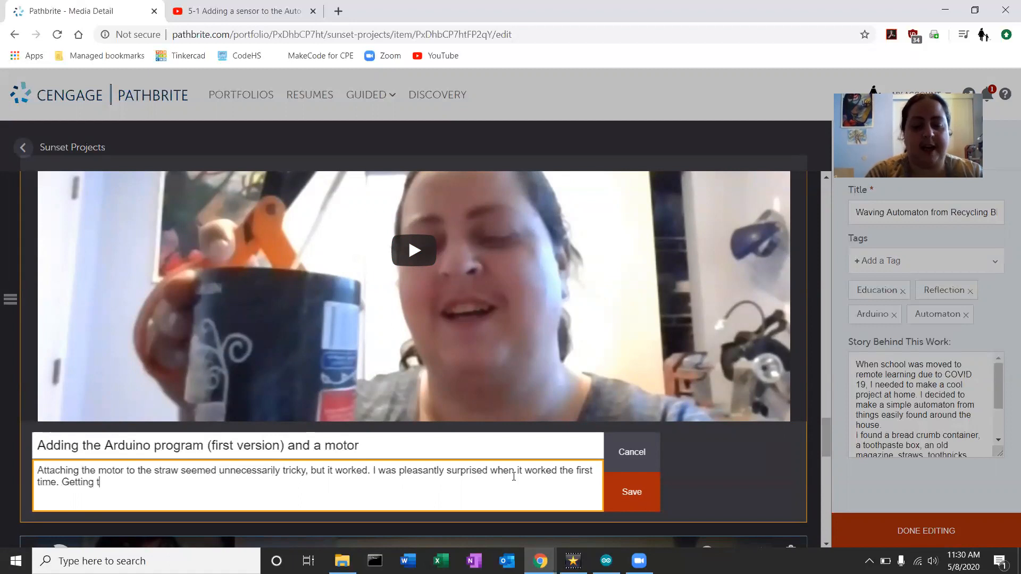
text(he speed of the motor )
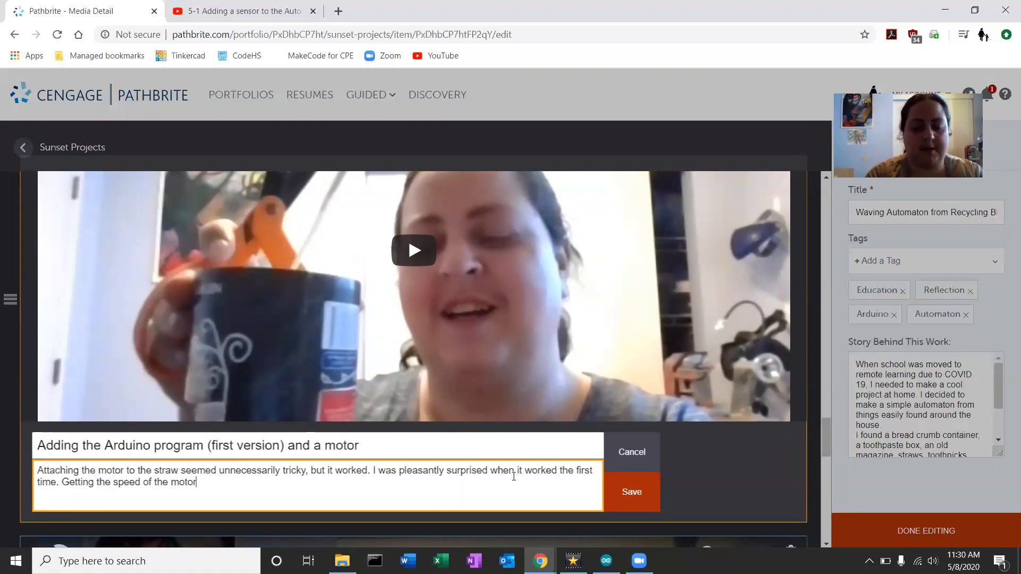
text(right was)
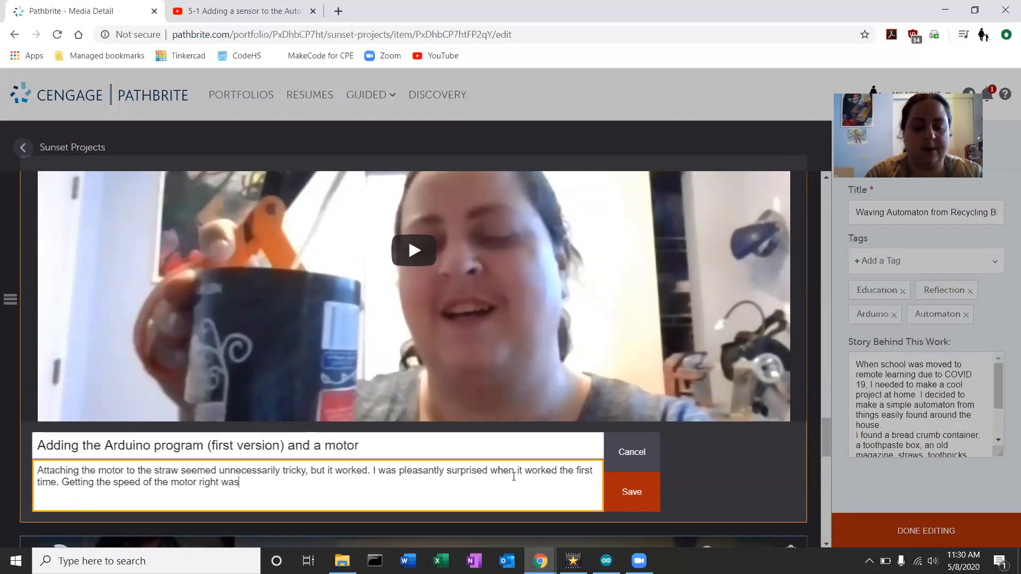
text( important.)
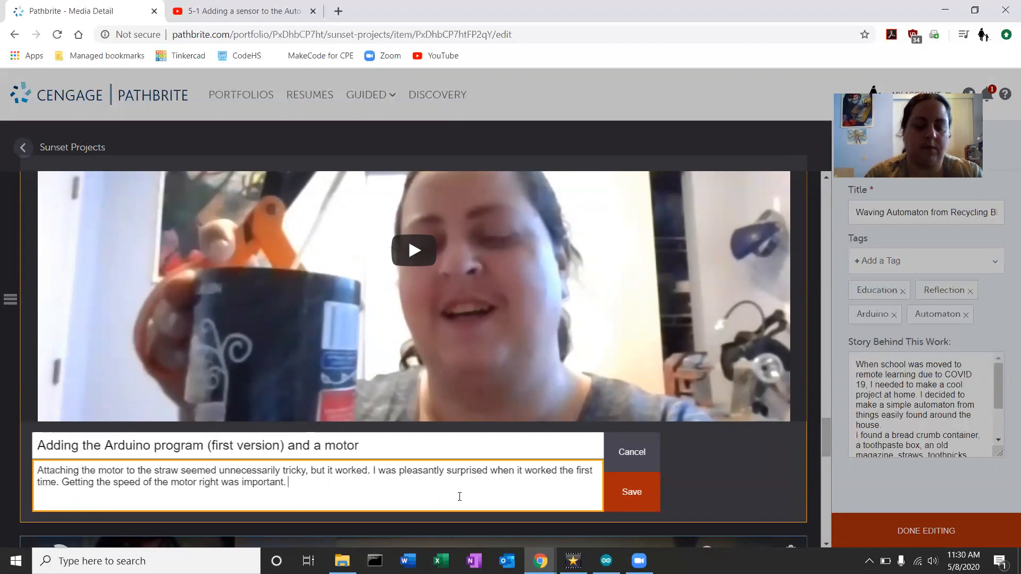
Start a new line in the description with "Then I realized that I'd have to support the motor somehow"
text(Then I)
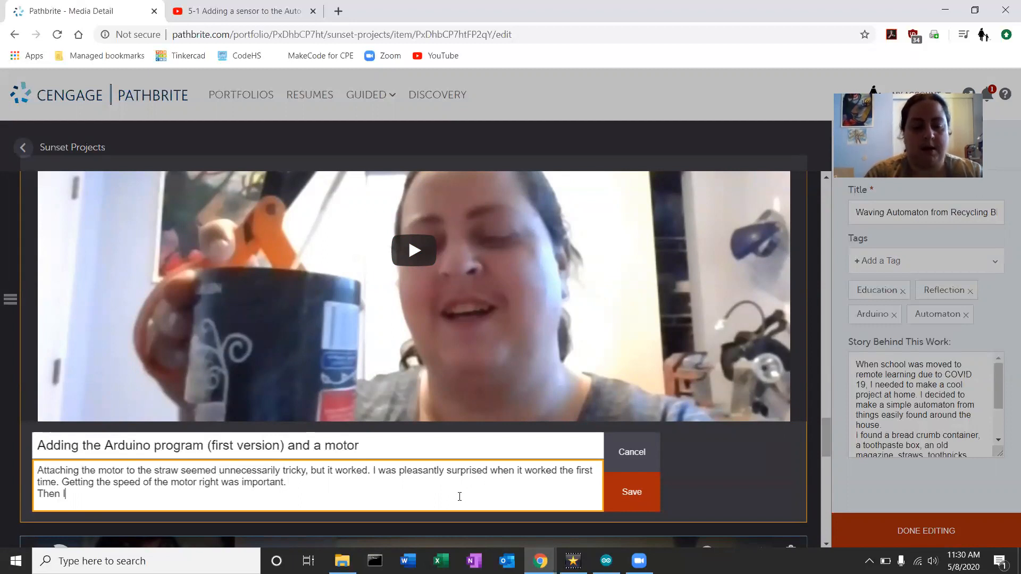
text( realized tha)
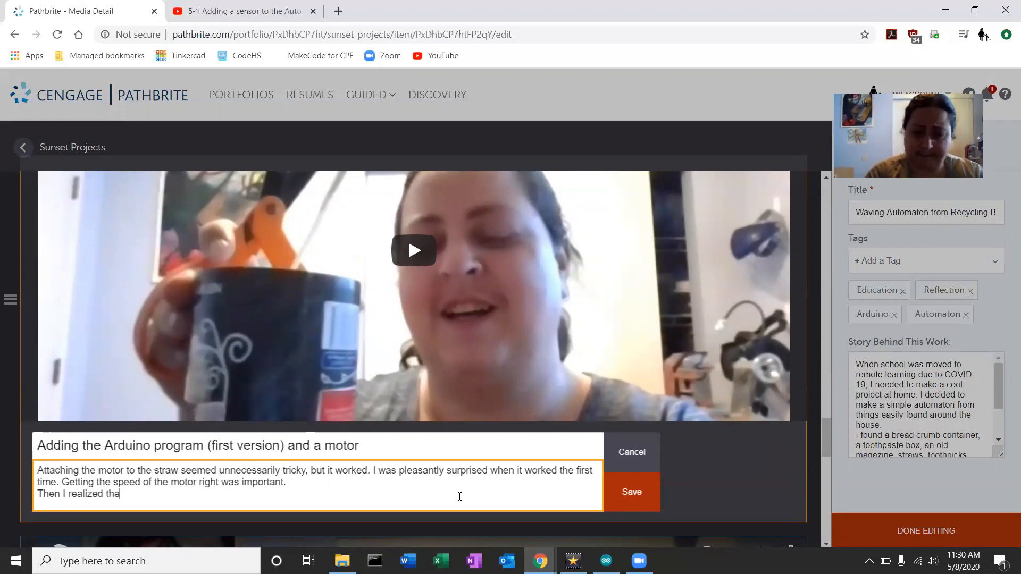
text(t I'd have to supp)
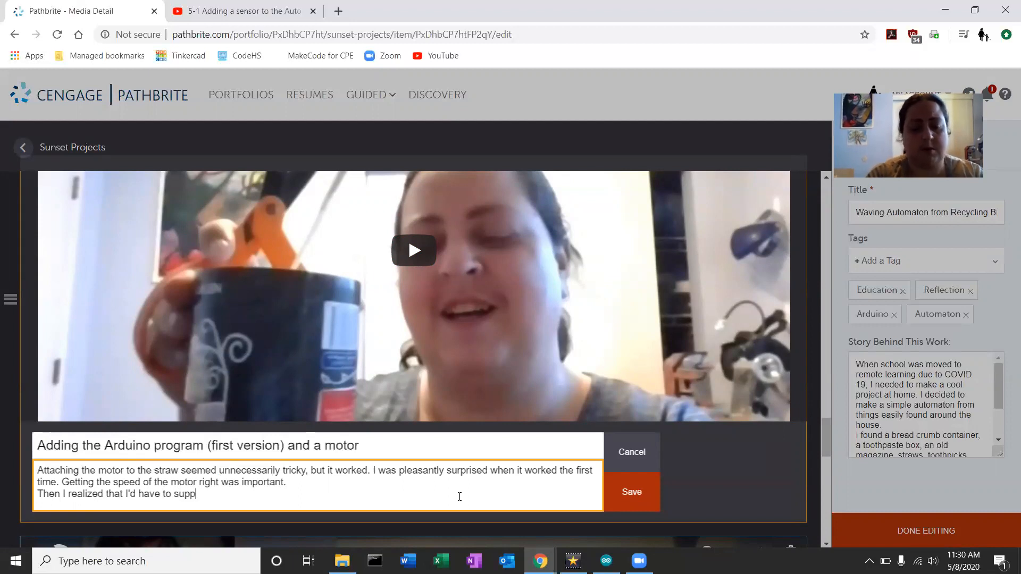
text(ort the moto)
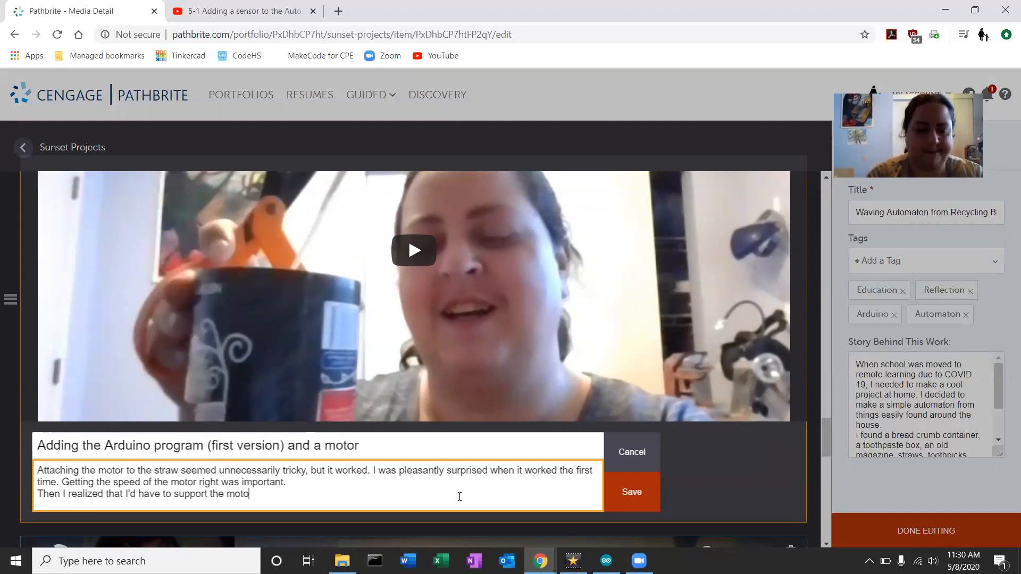
text(r somehow)
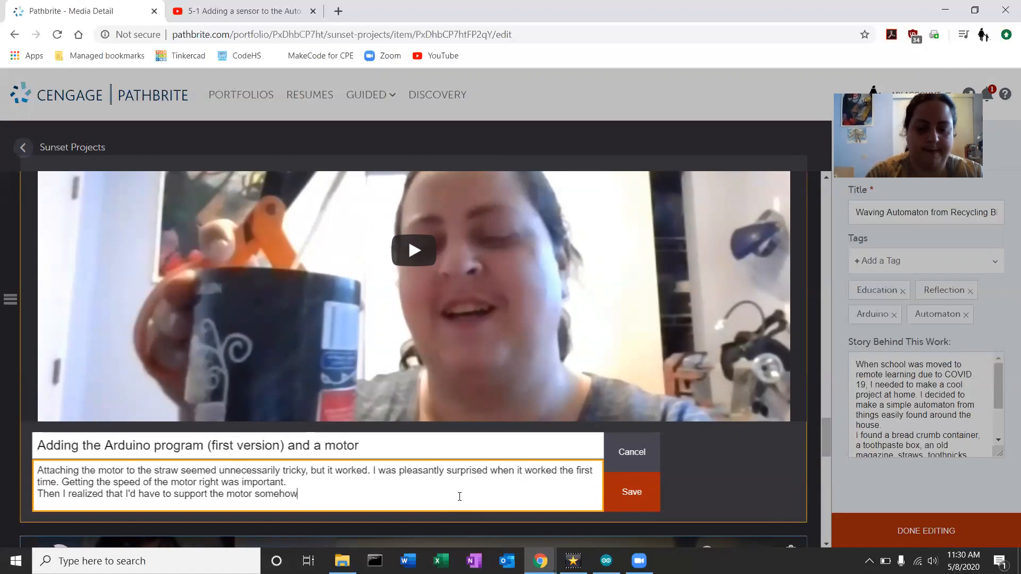
End that sentence and add "I should have a planned better for where it would go." to the description
text(. I should)
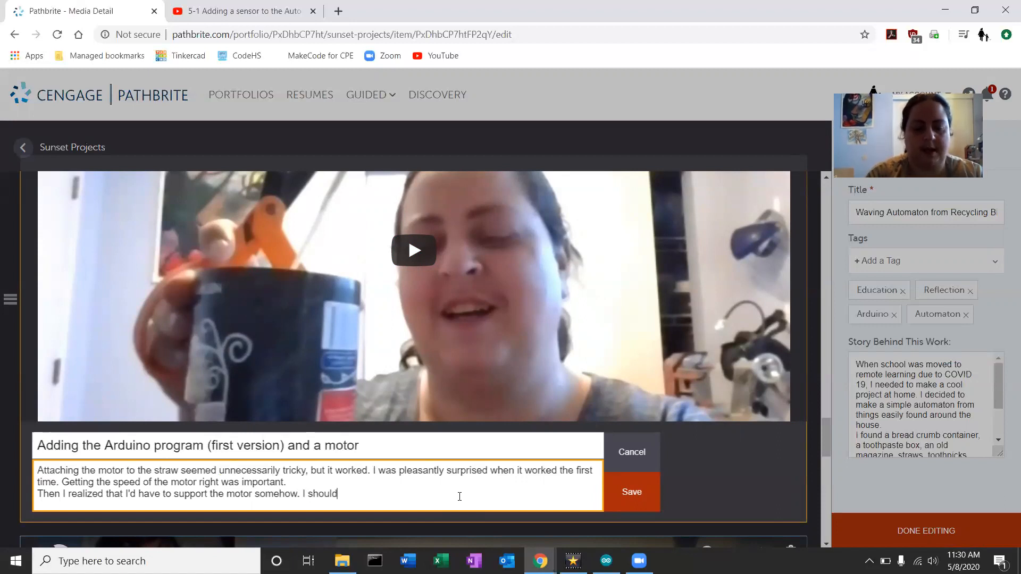
text( have a pla)
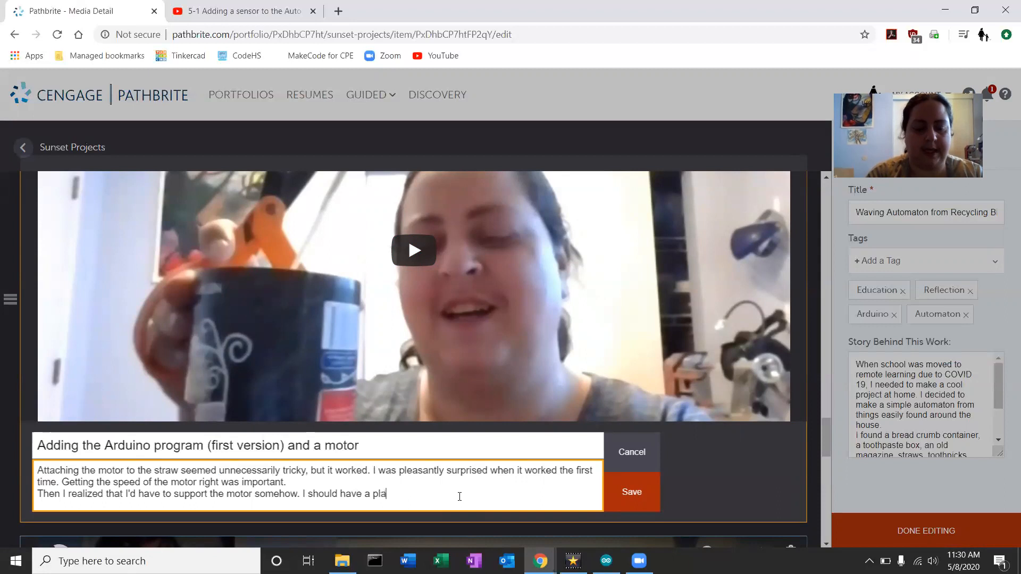
text(nned better )
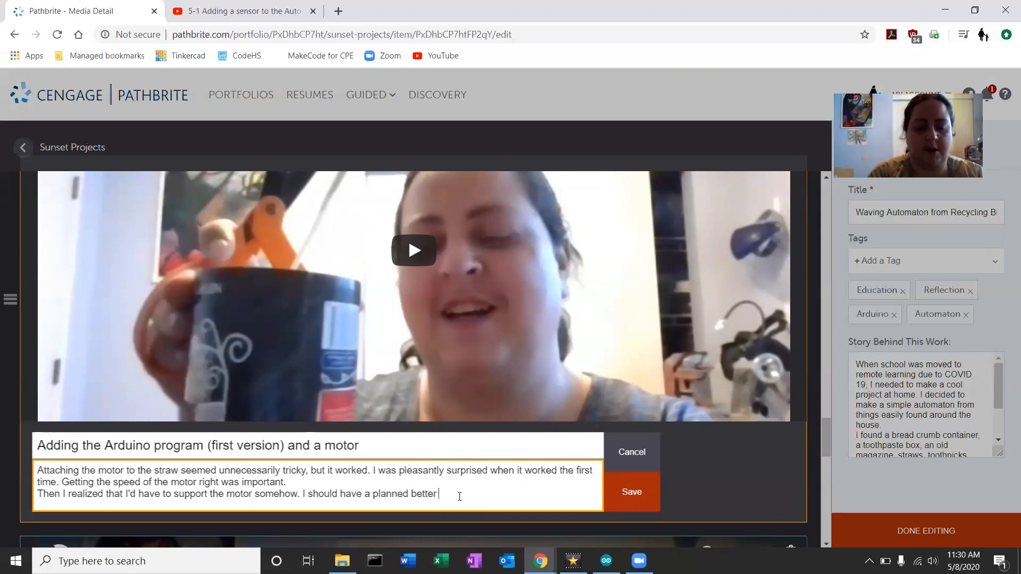
text(for where it would go.)
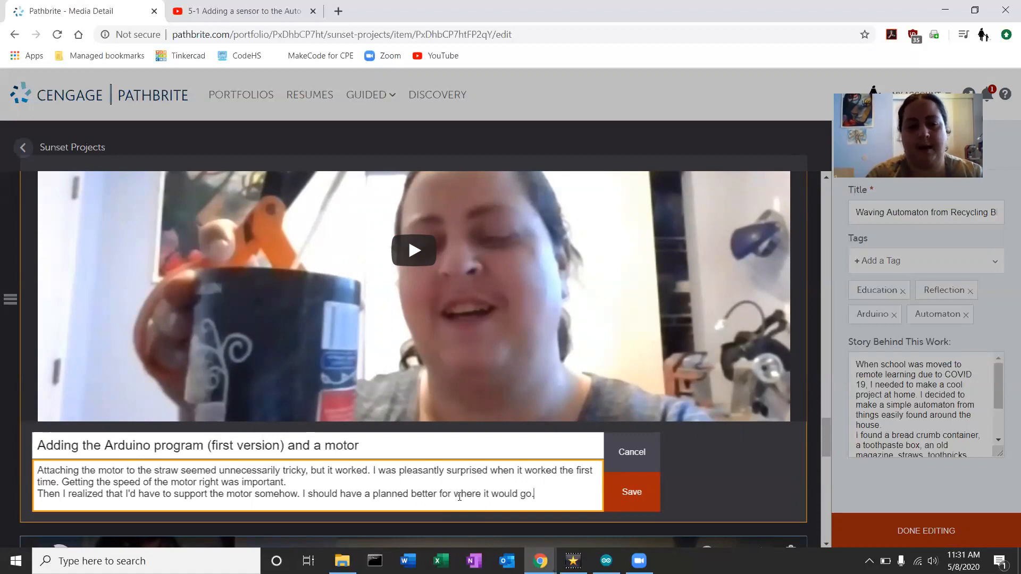
Insert "The motor driver was really easy to work with." after the sentence about motor speed and save the caption
click(366, 483)
text(The mo)
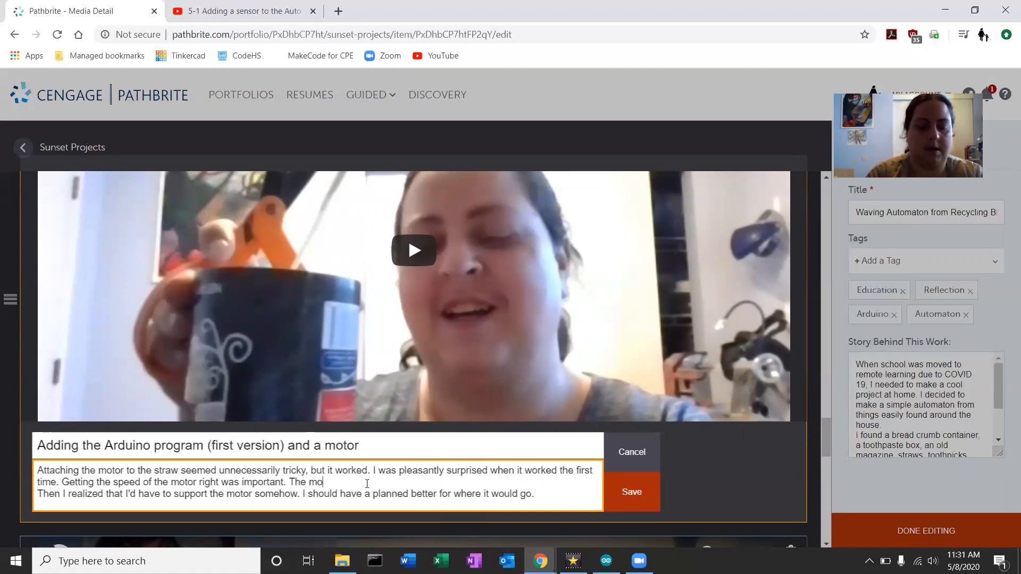
text(tor driver was r)
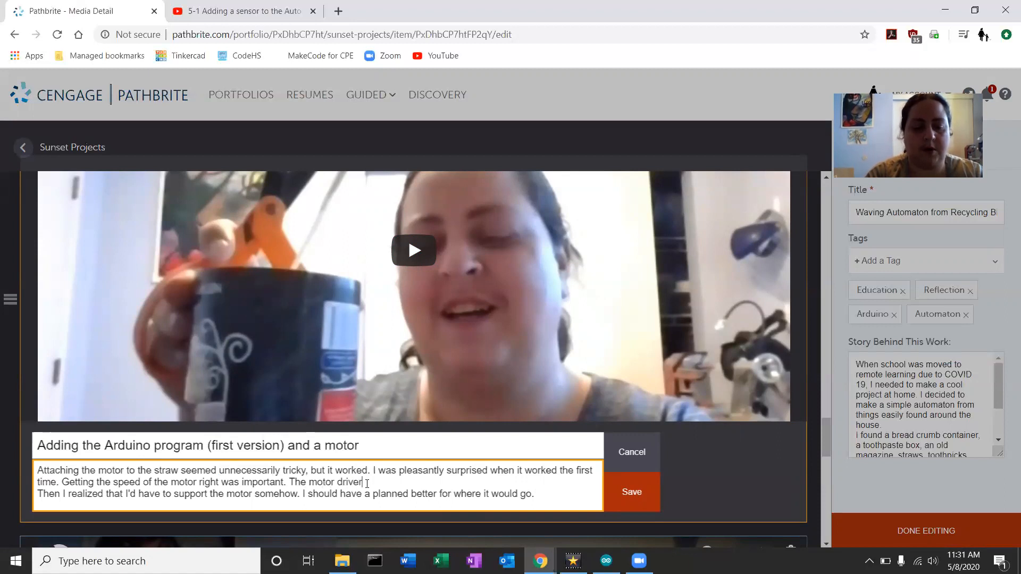
text(l)
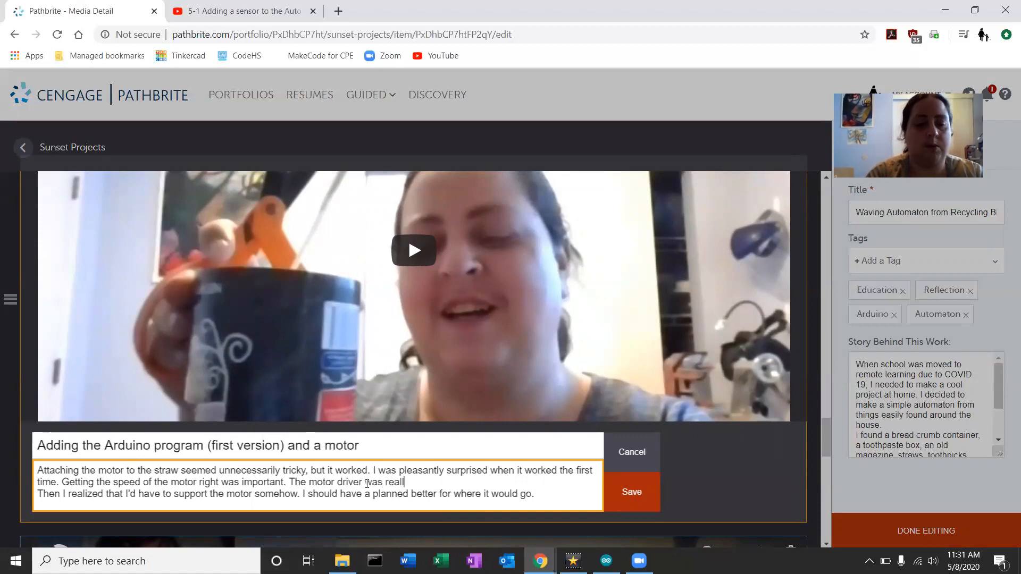
text(y easy to work)
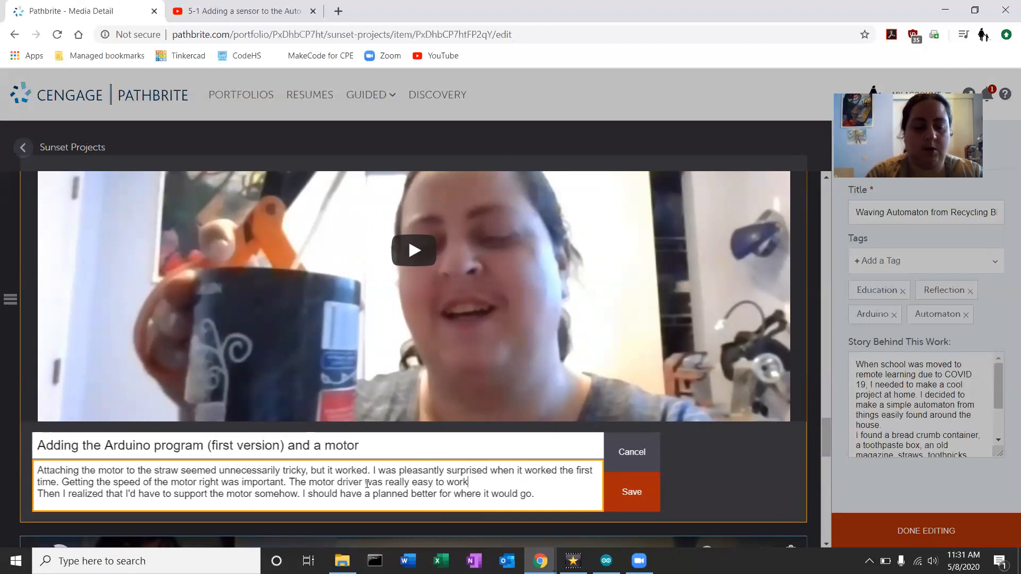
text( with.)
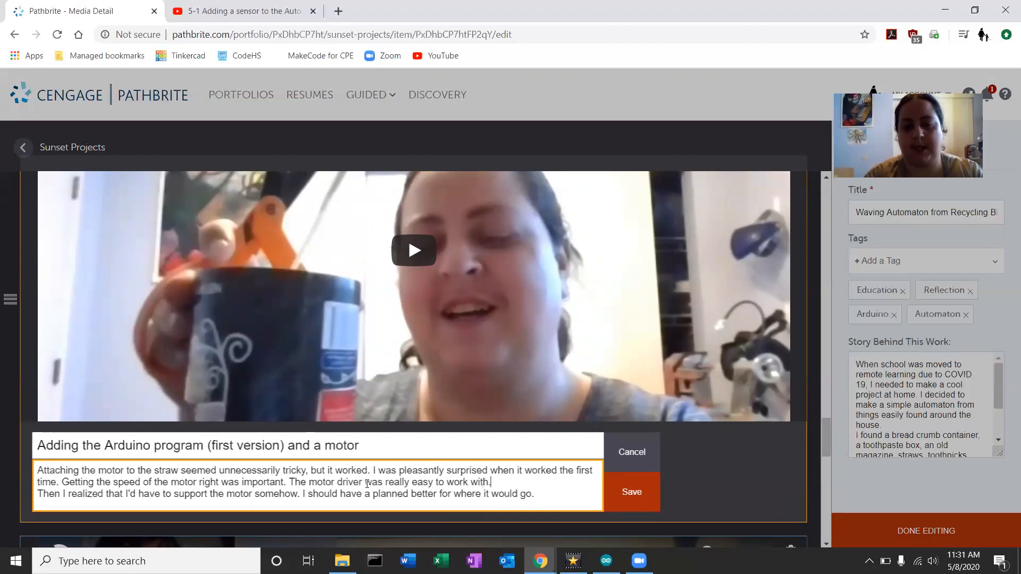
click(630, 500)
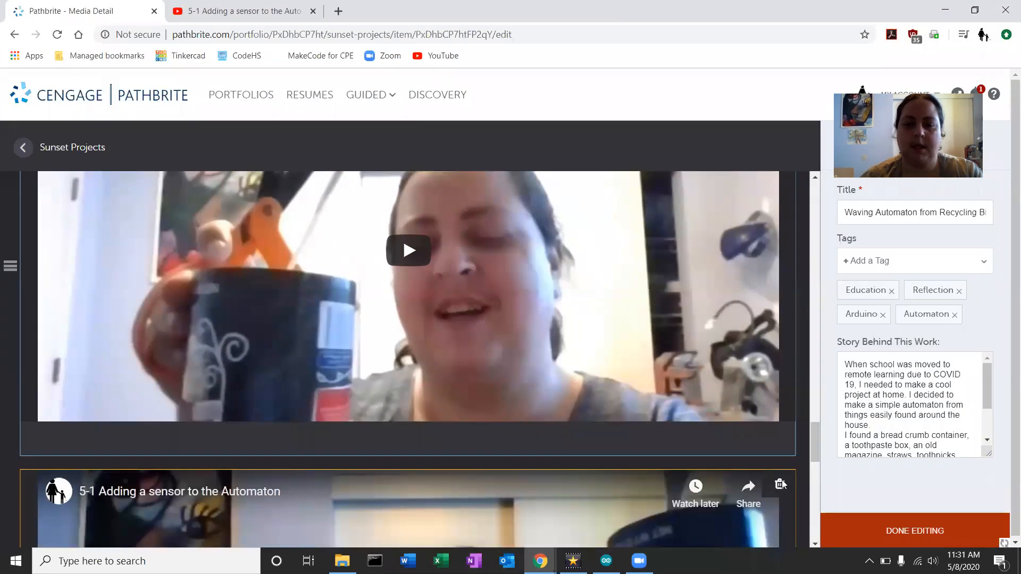
Open the caption of the 5-1 Adding a sensor to the Automaton video and title it "Adding a sensor and upgrading the Arduino program"
scroll(784, 473, down, 5)
scroll(784, 474, down, 4)
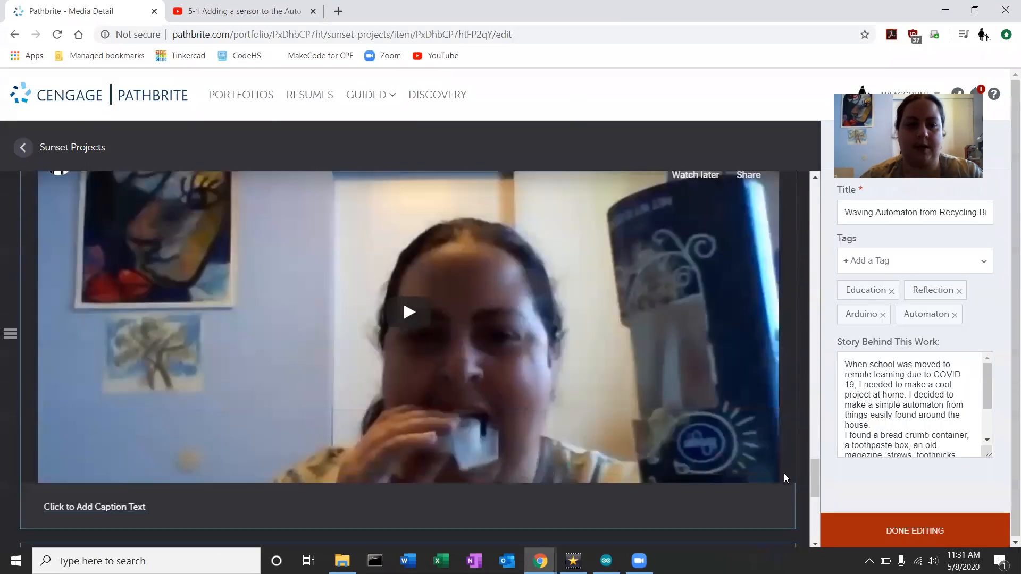
click(110, 444)
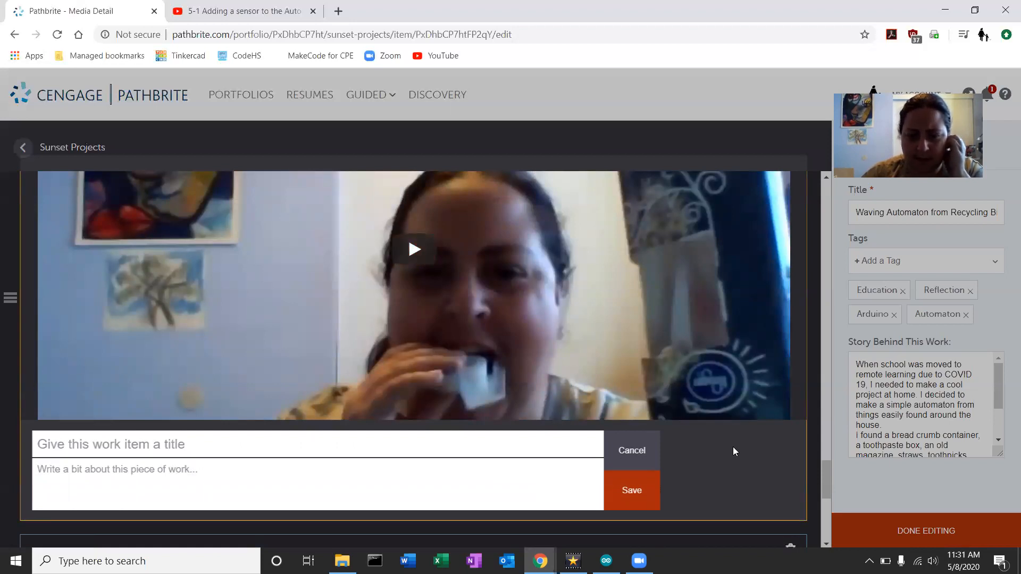
click(224, 448)
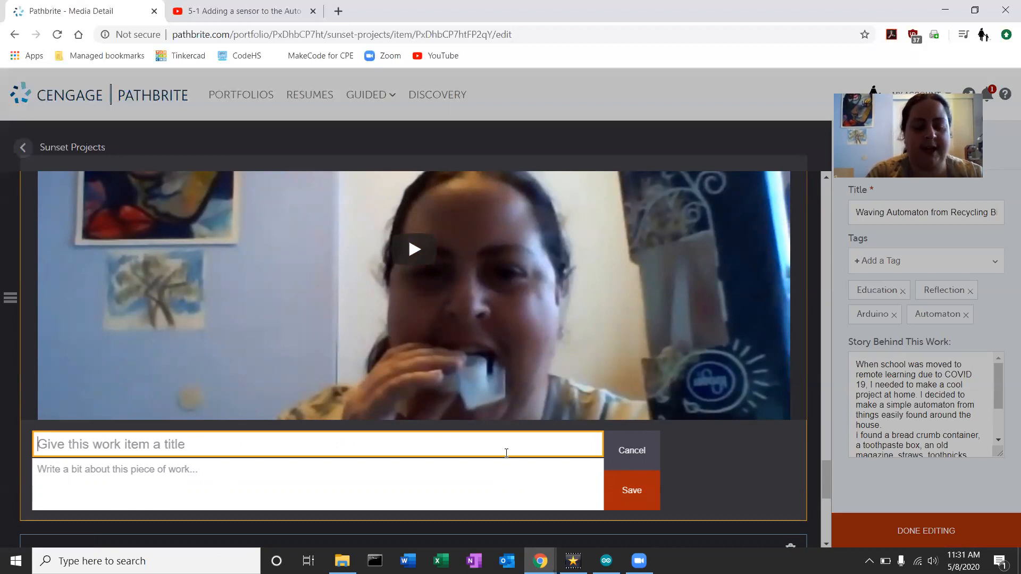
text(Addin)
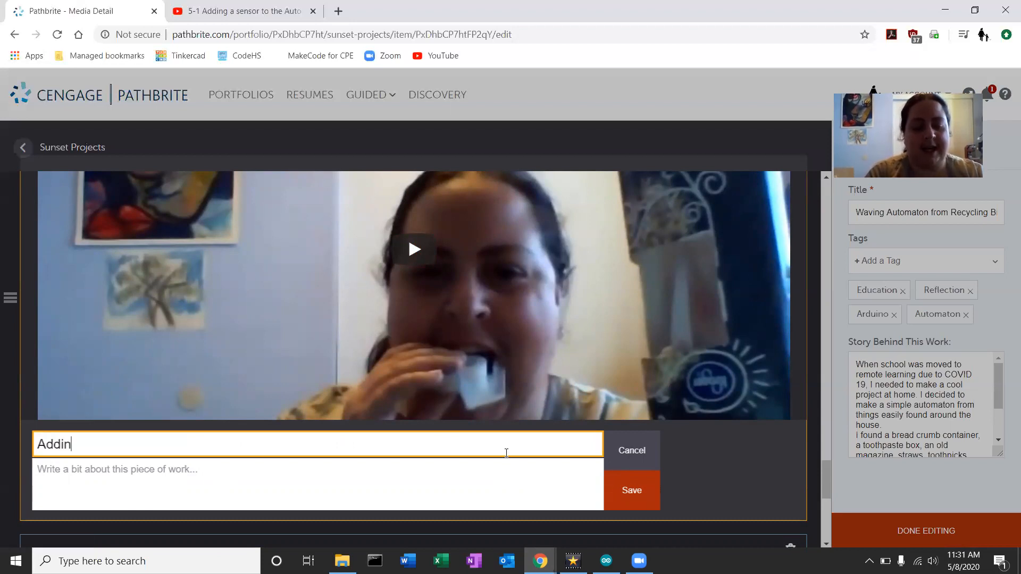
text(g a senosr)
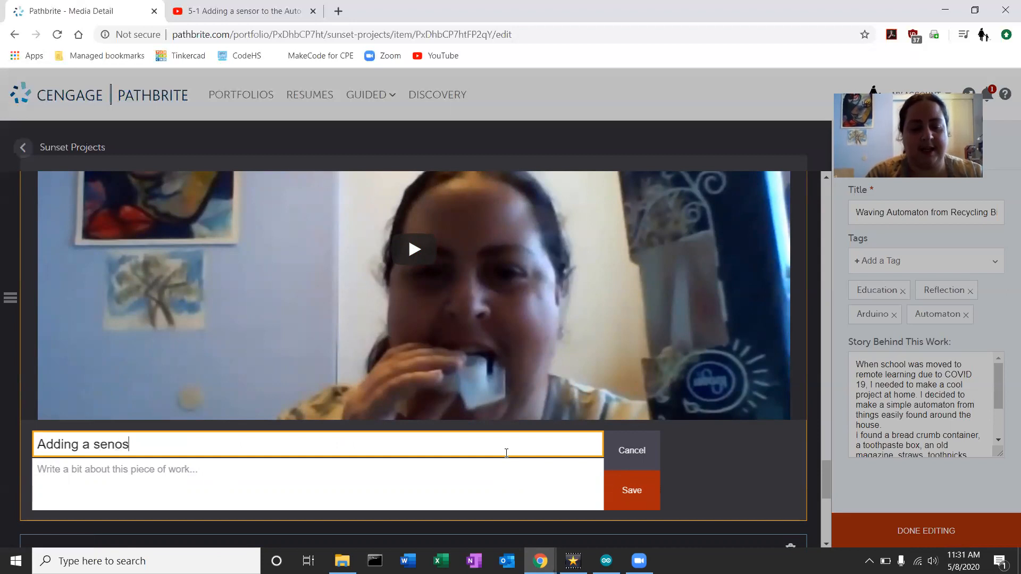
key(BackSpace)
key(BackSpace)
key(BackSpace)
text(sor t)
key(BackSpace)
text(and up)
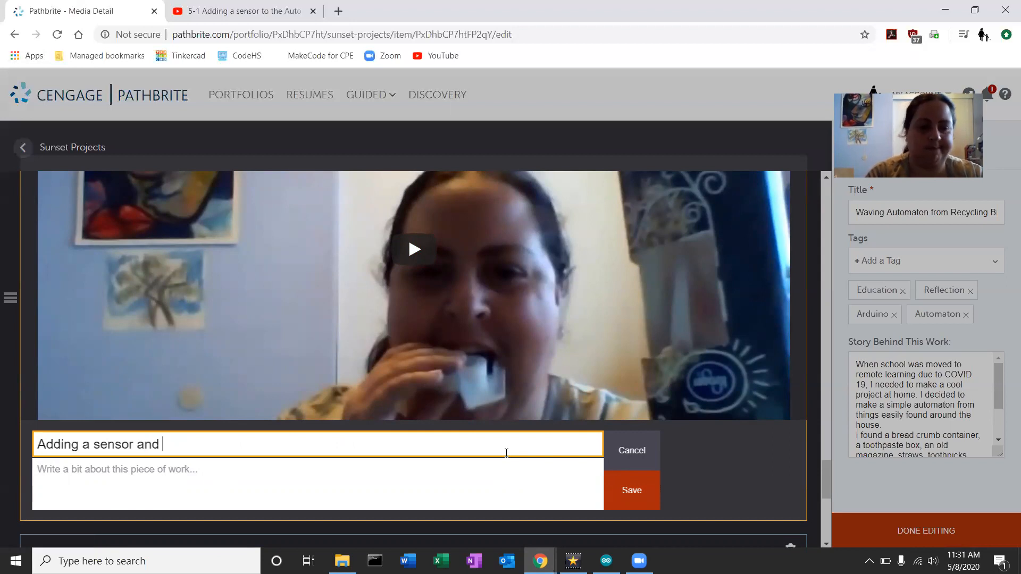
text(gradin)
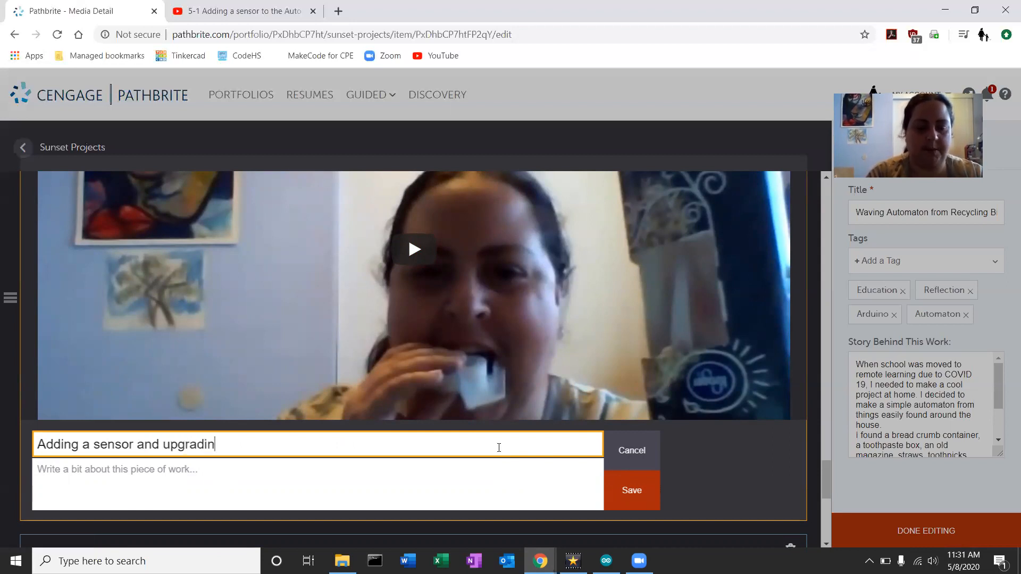
text(g the Ard)
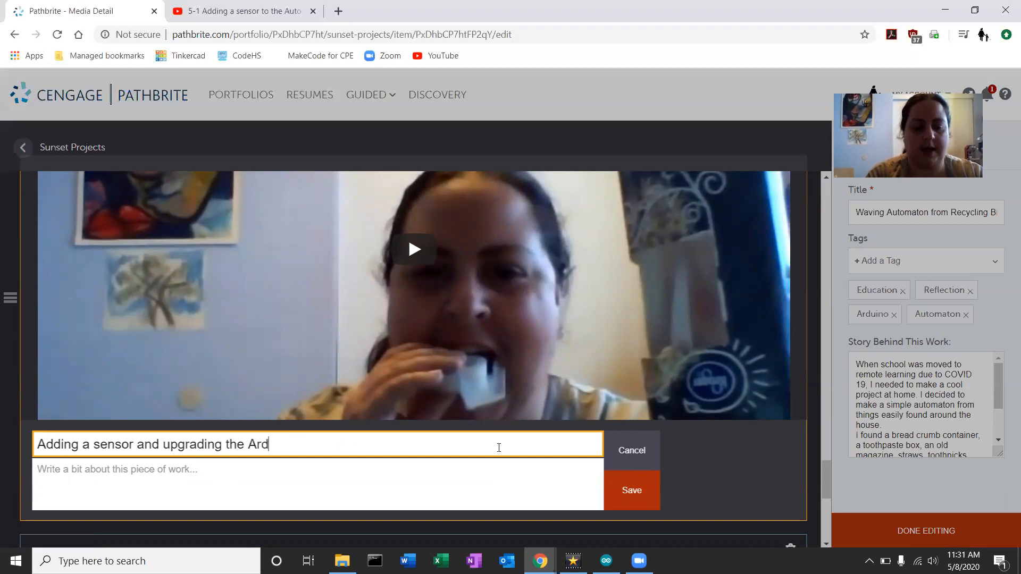
text(uino program)
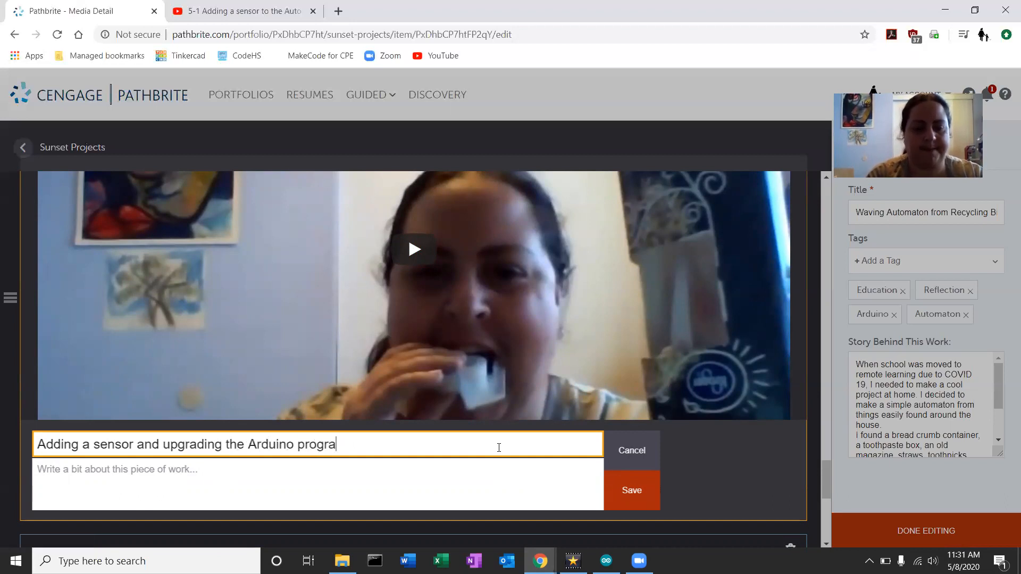
Begin the video's description with "I like ultrasonic sensors. They look like eyes and easy to understand and work with."
click(151, 490)
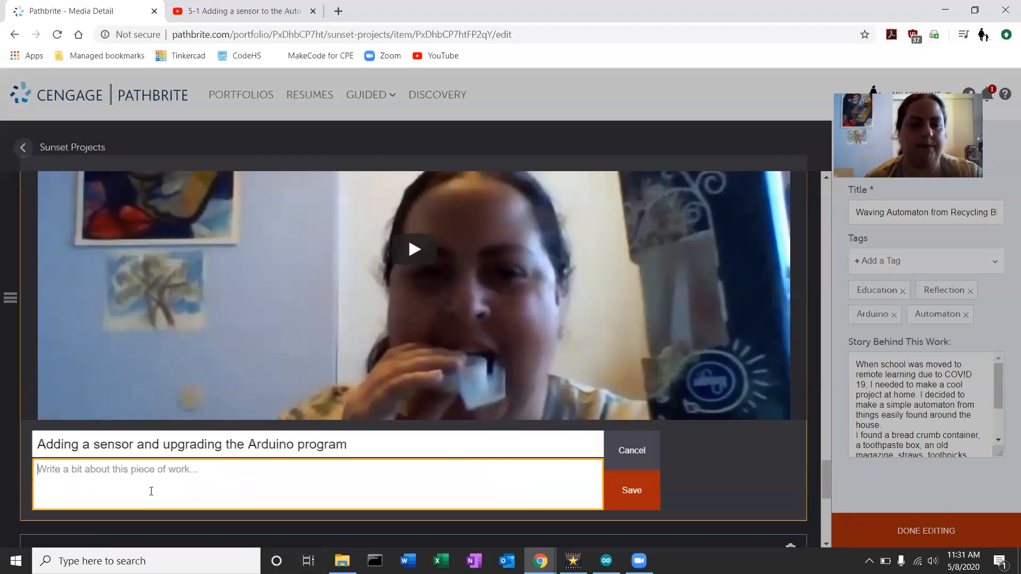
text(I l)
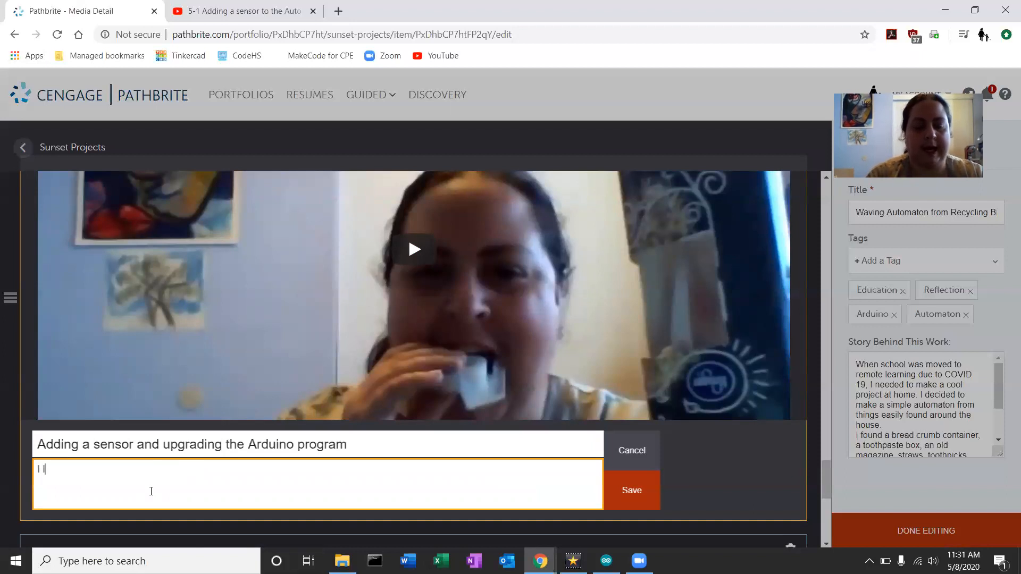
text(ike ultr)
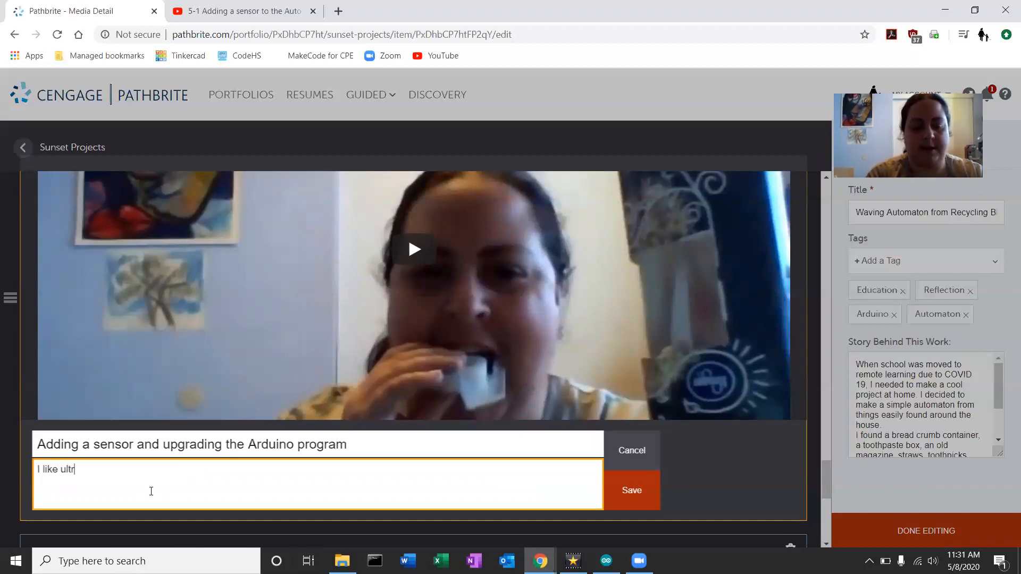
text(asonic sensors. They look like e)
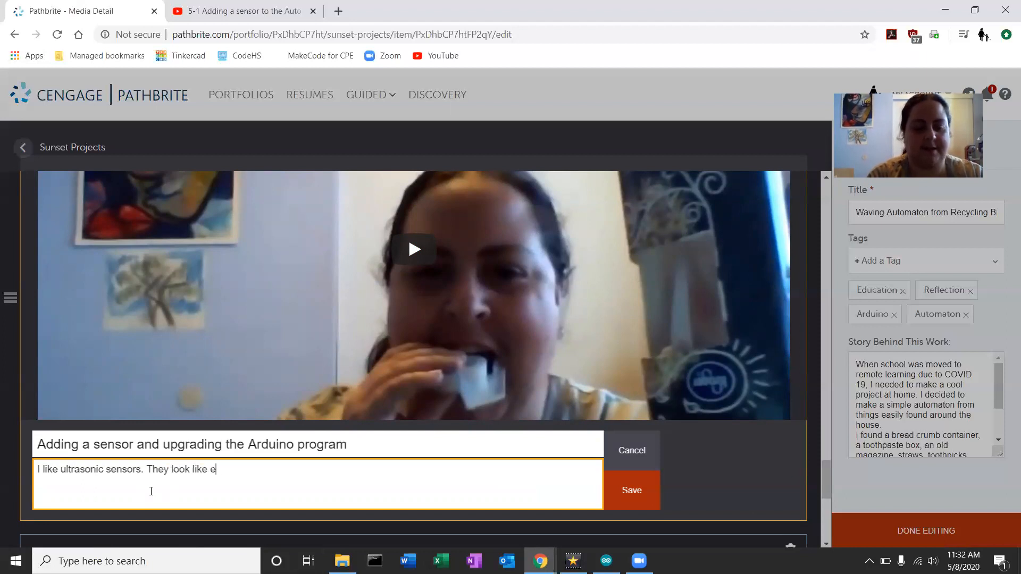
text(yes and easy to understand and work with.)
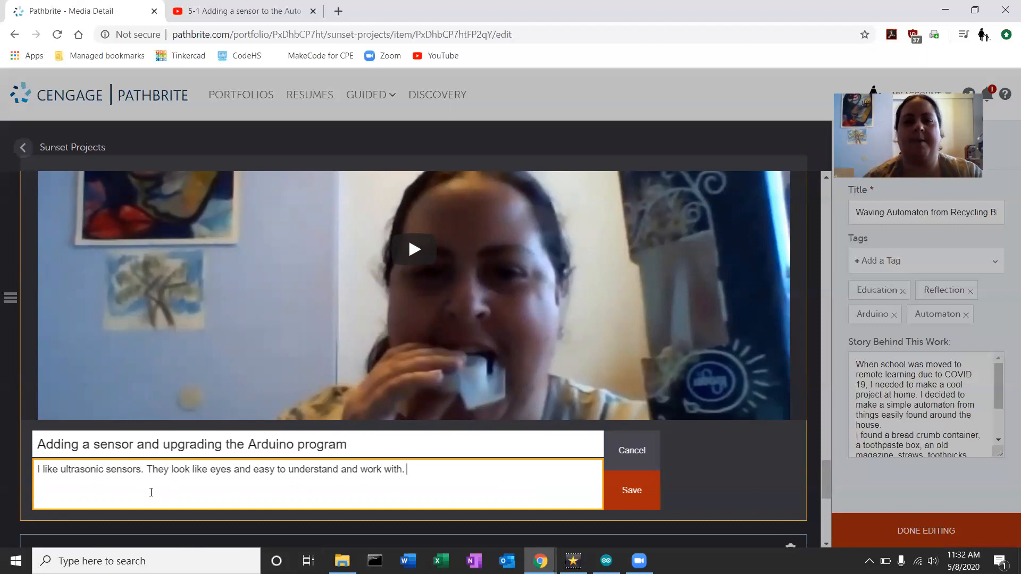
Add "Spacing wasn't too hard here, but I did miss all the resources of the engineering lab." to the sensor video's description
scroll(86, 494, down, 3)
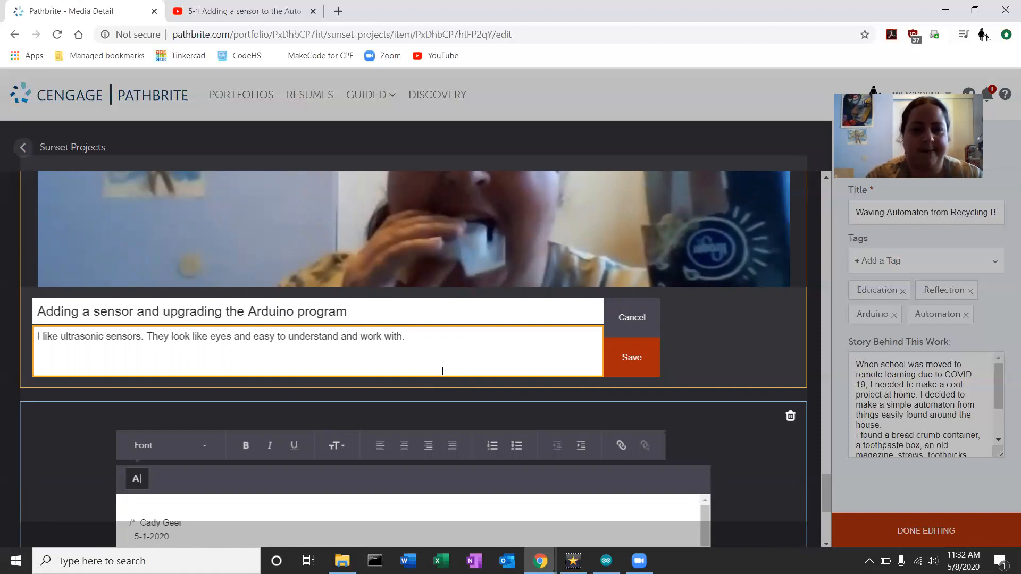
text(Spacin)
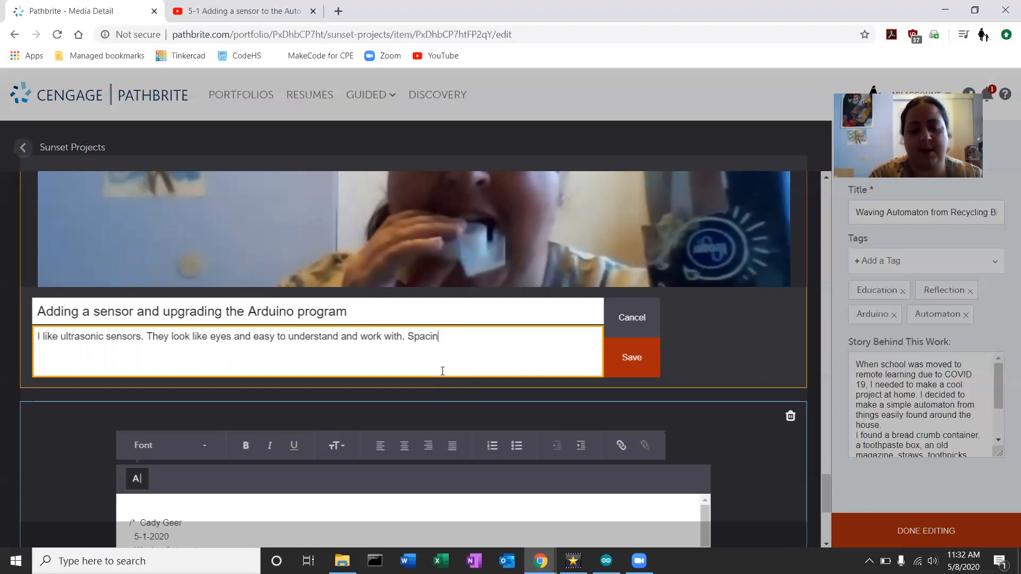
text(g was)
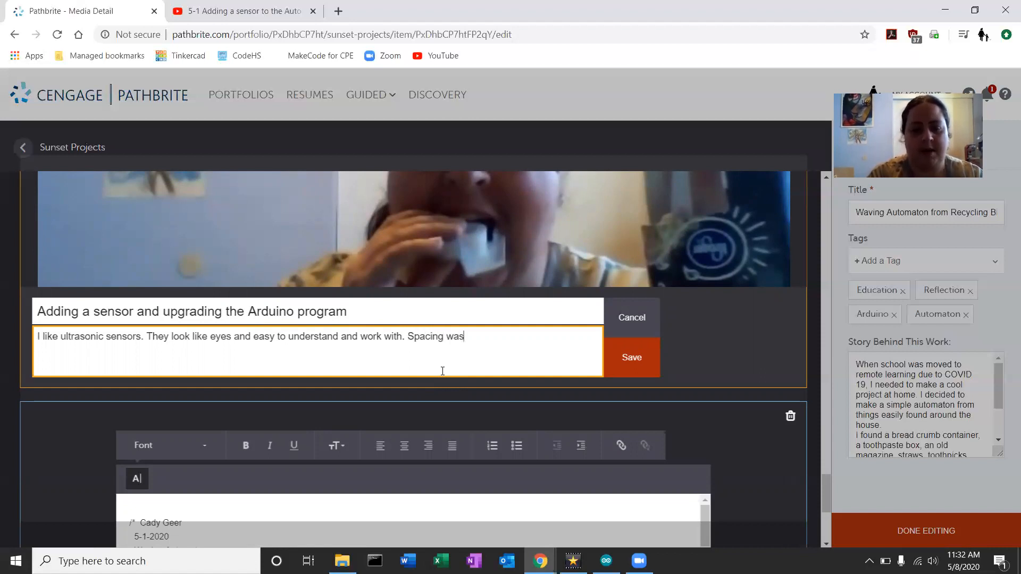
text(n't too h)
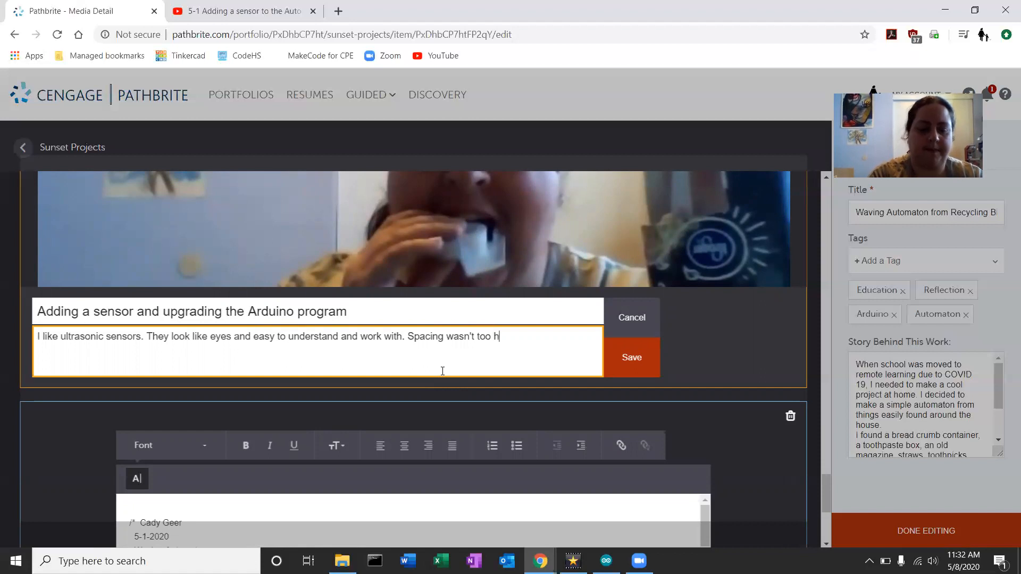
text(ard here, )
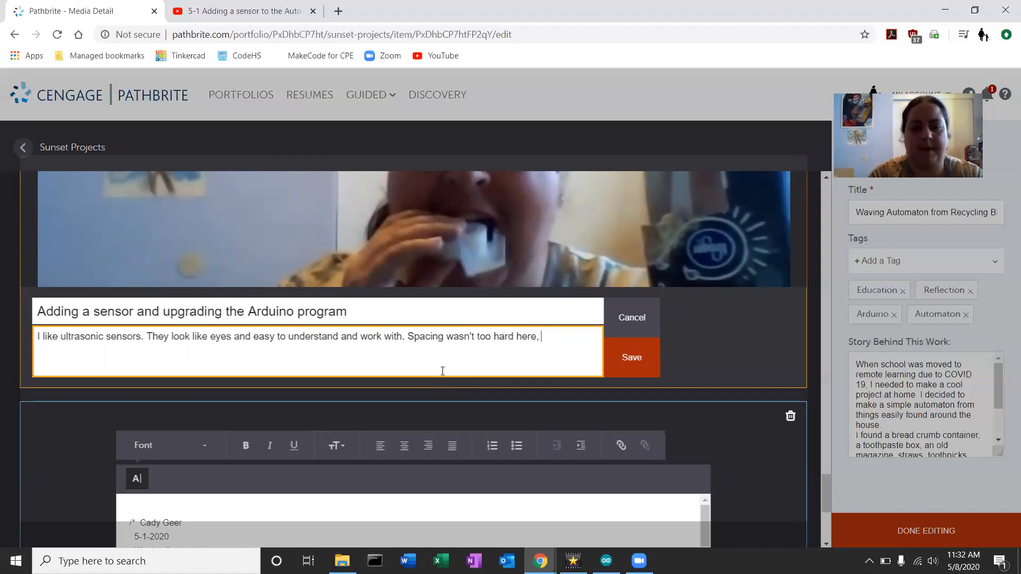
text(but I)
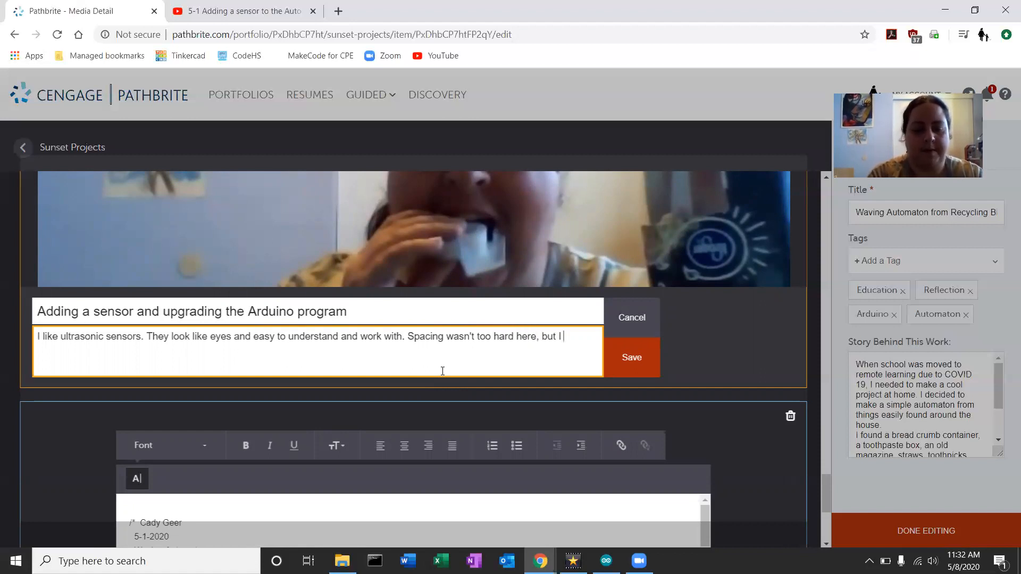
text( did miss all the res)
text(ources of t)
text(he engi)
text(neering )
text(lab. I)
Start the next sentence of the description with "I would have preferred", correcting the spelling of "preferred"
text( would have p)
text(referd t)
key(BackSpace)
key(BackSpace)
key(BackSpace)
key(BackSpace)
text(red)
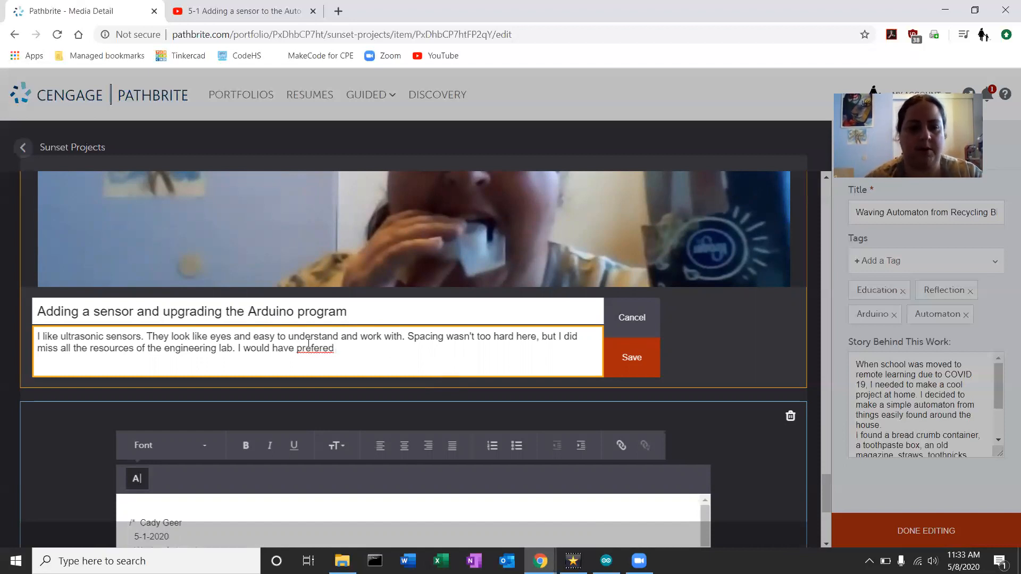
right_click(325, 351)
click(413, 159)
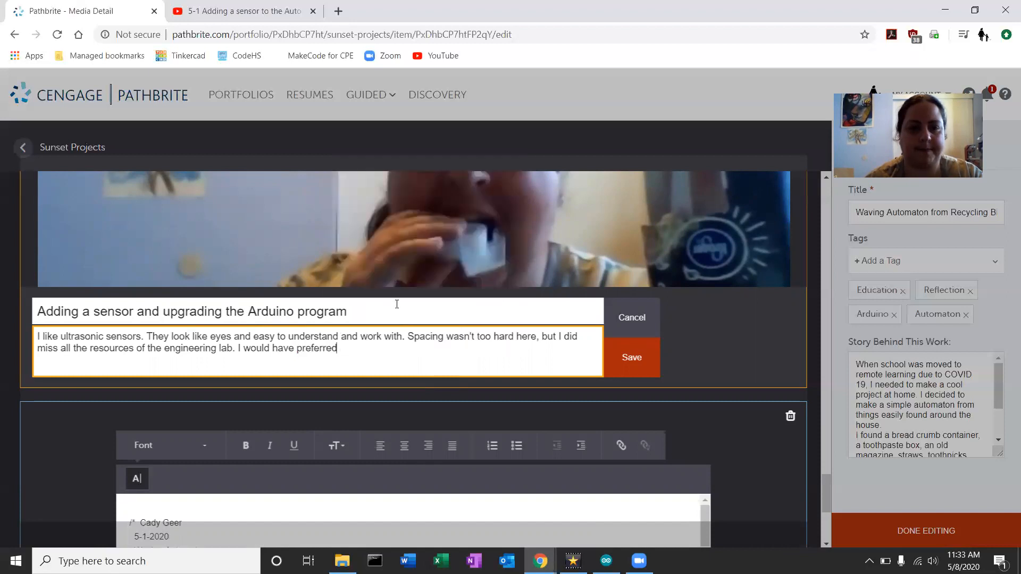
Finish the sentence with "to put the sensor actually in the housing, but that wasn't possible with the basic kit." and save the caption
text(to p)
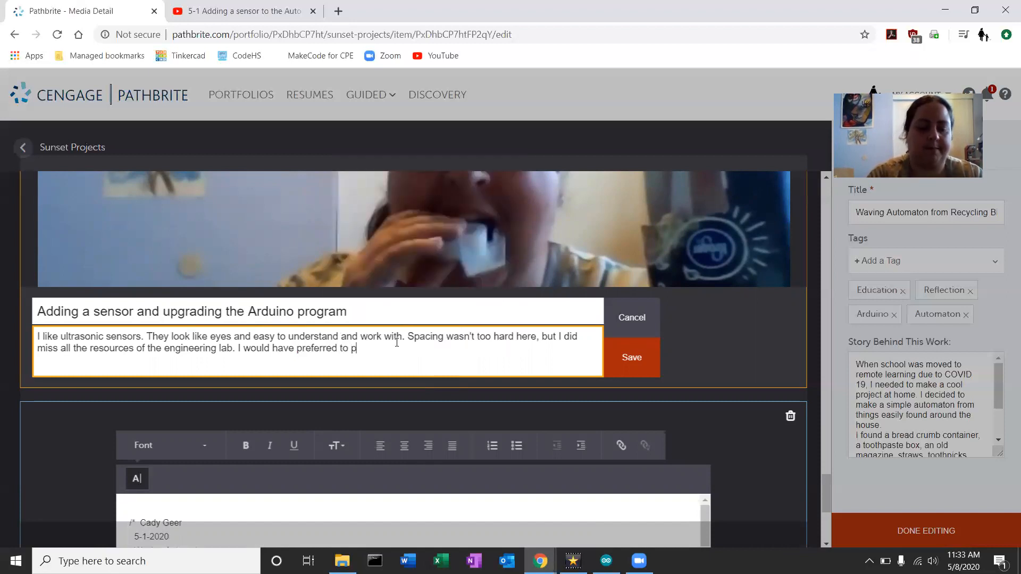
text(ut the sensor)
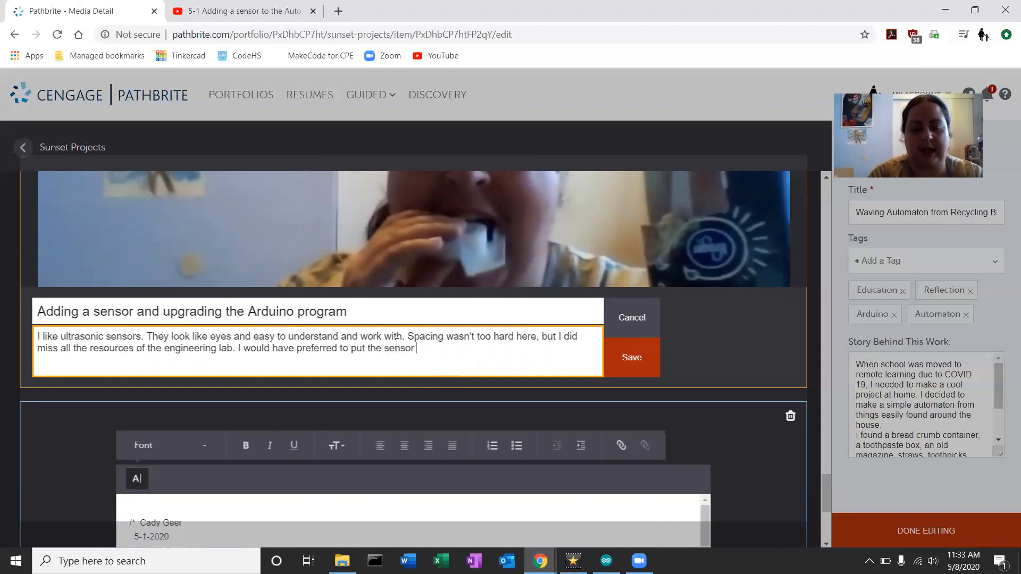
text( actuall)
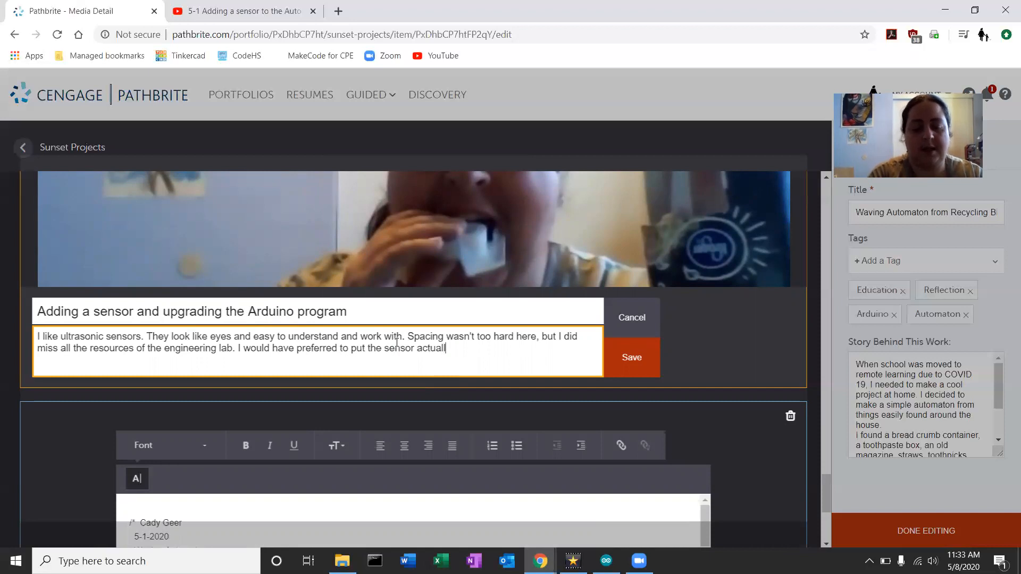
text(y in the )
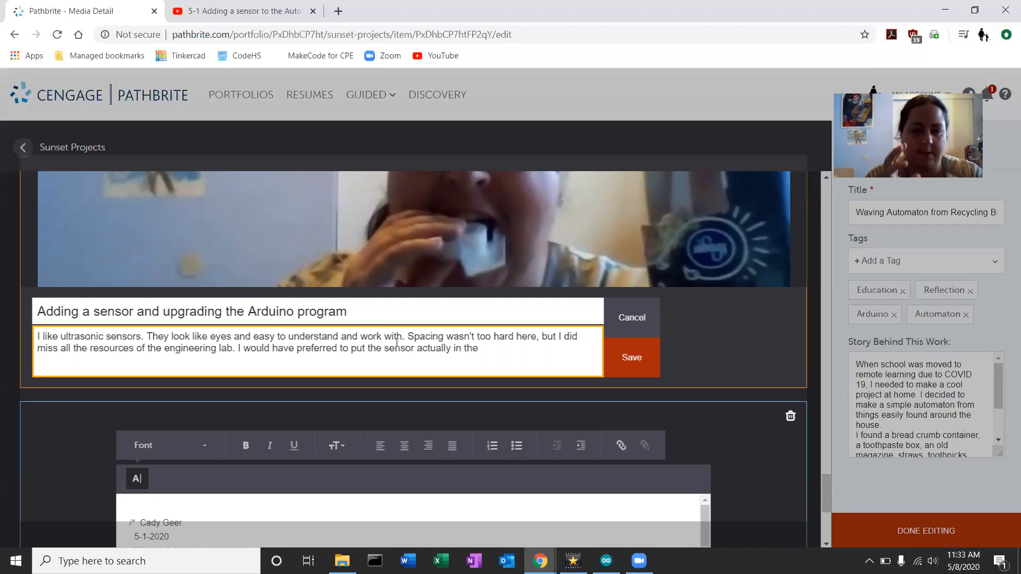
text(housing)
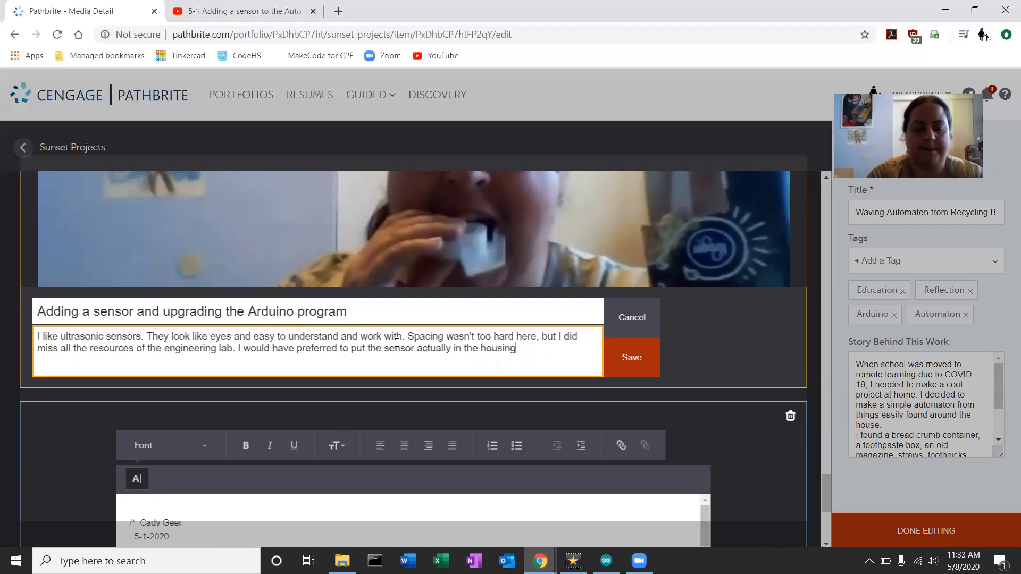
text(, but that wasn)
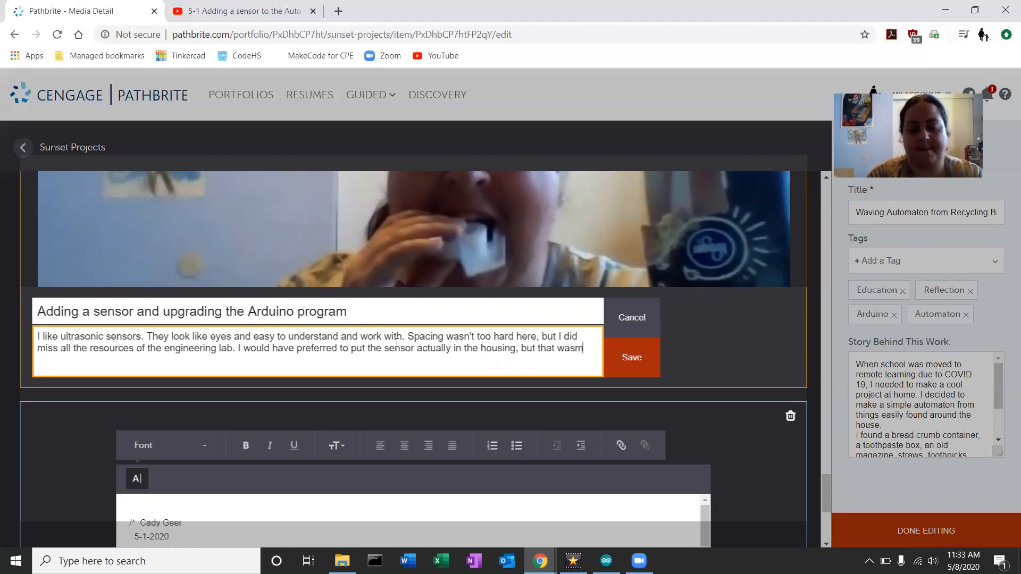
key(BackSpace)
text(n't )
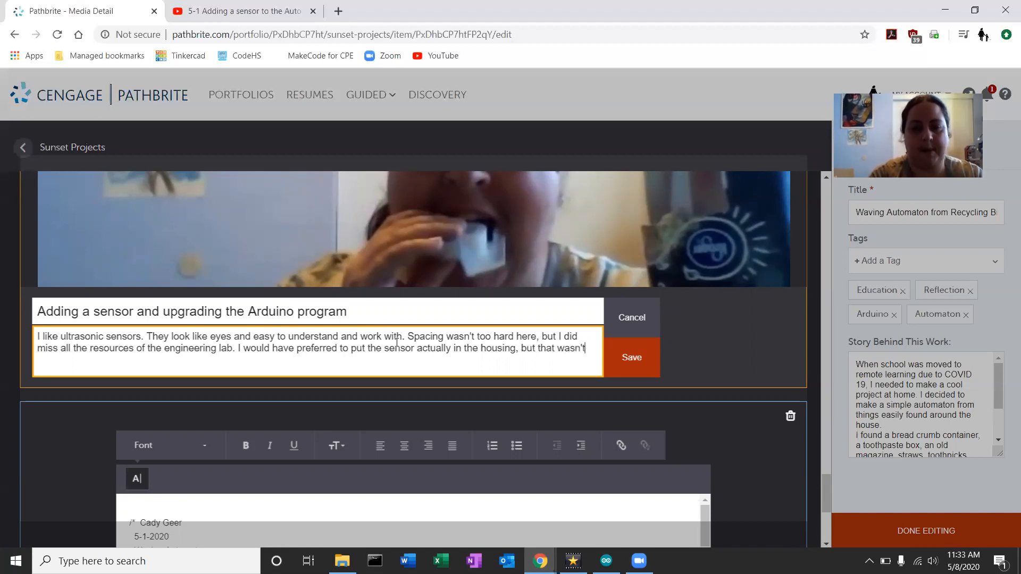
text(possible)
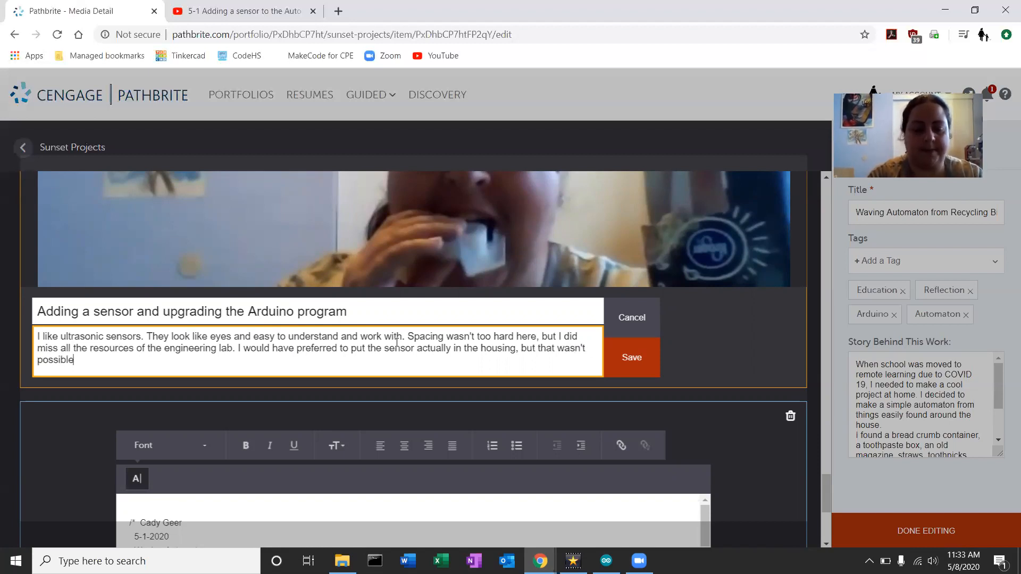
text( with th)
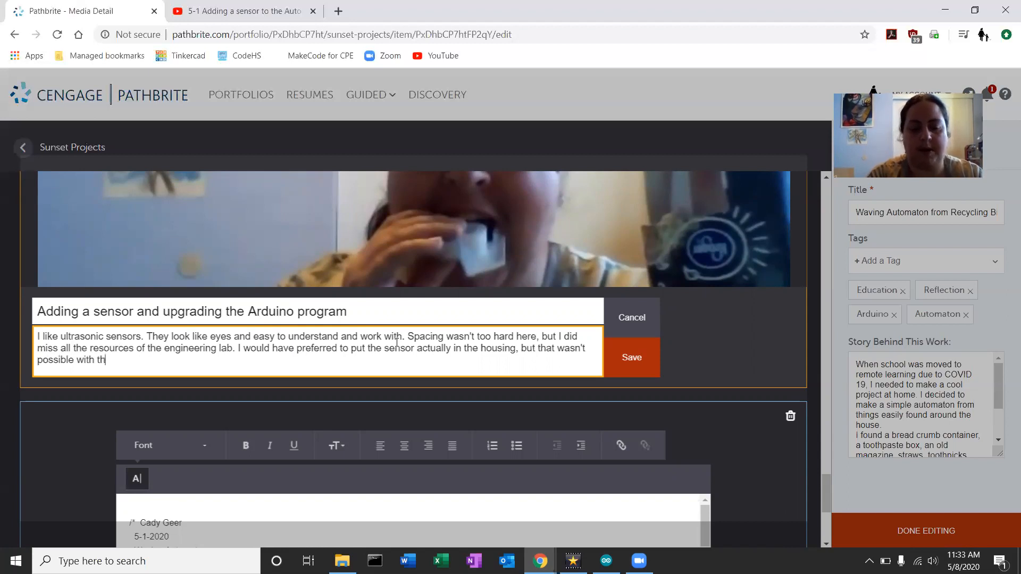
text(e basic kit.)
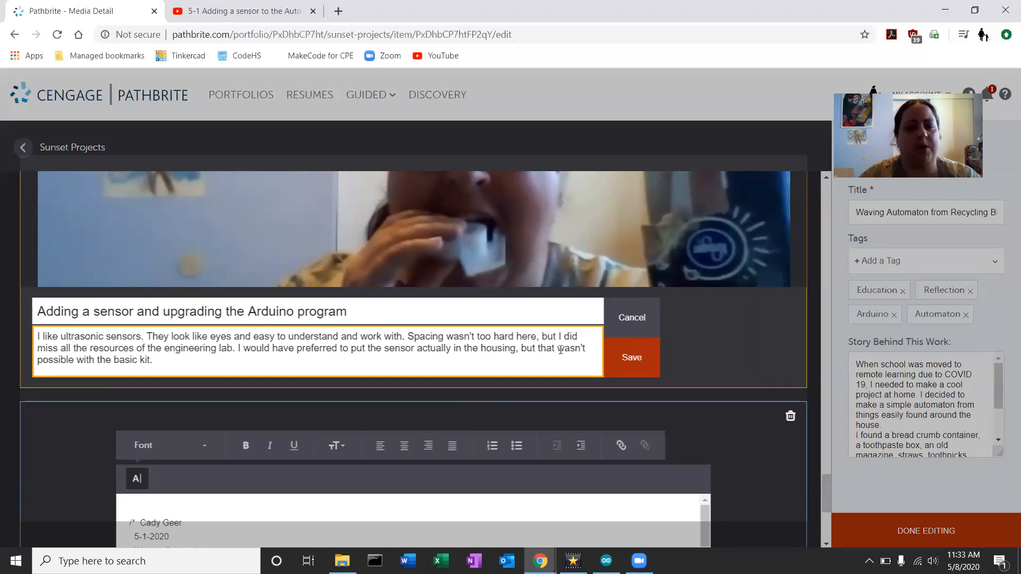
click(624, 366)
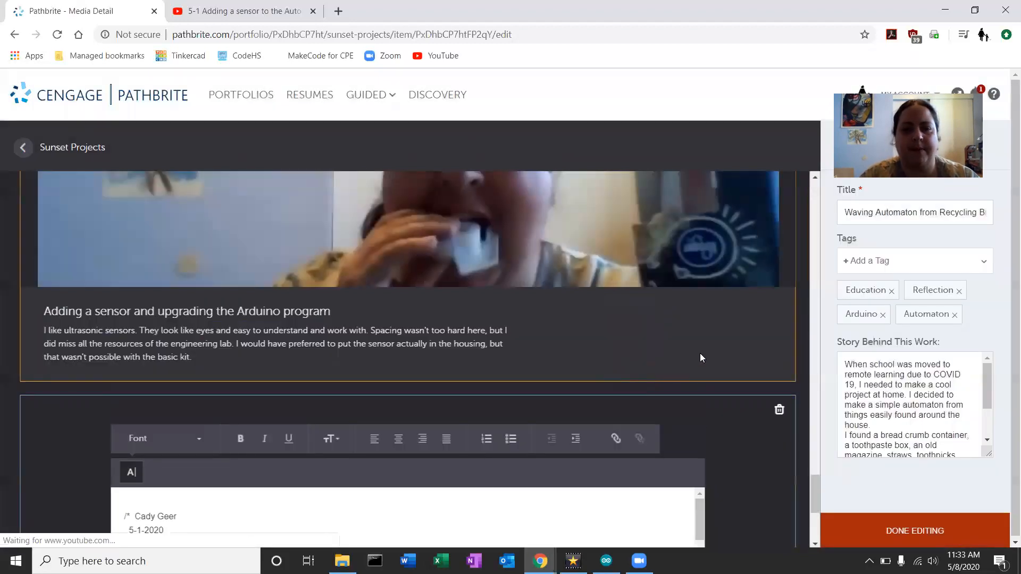
Review the project's media and begin a new paragraph at the end of Story Behind This Work with "This was a fun project."
scroll(745, 392, up, 10)
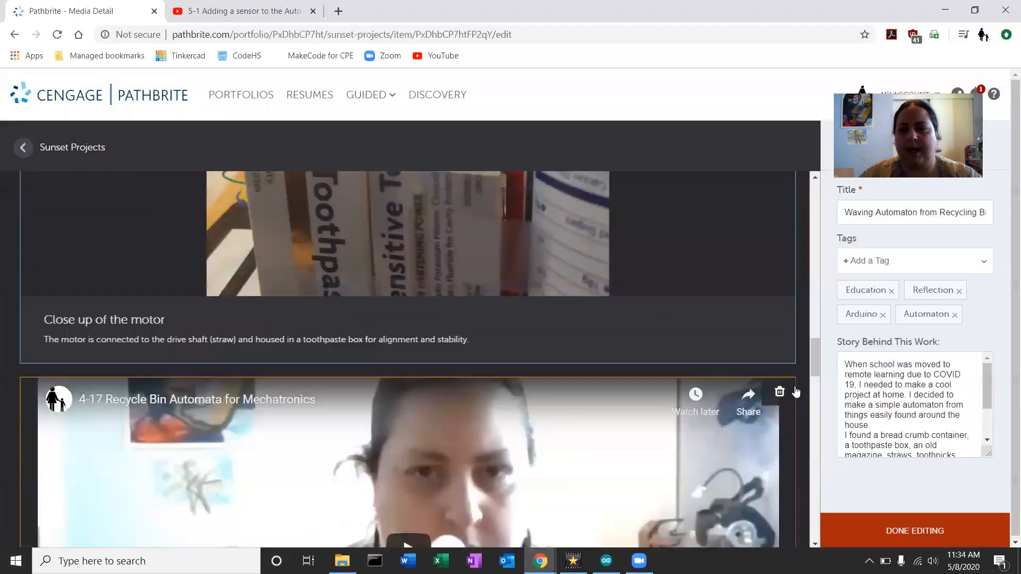
scroll(904, 399, down, 2)
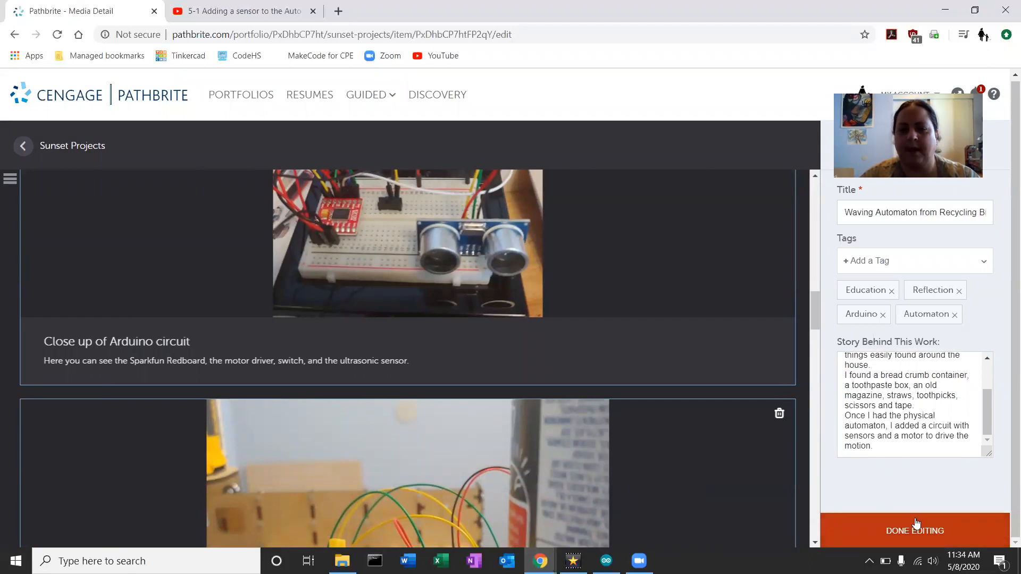
click(889, 450)
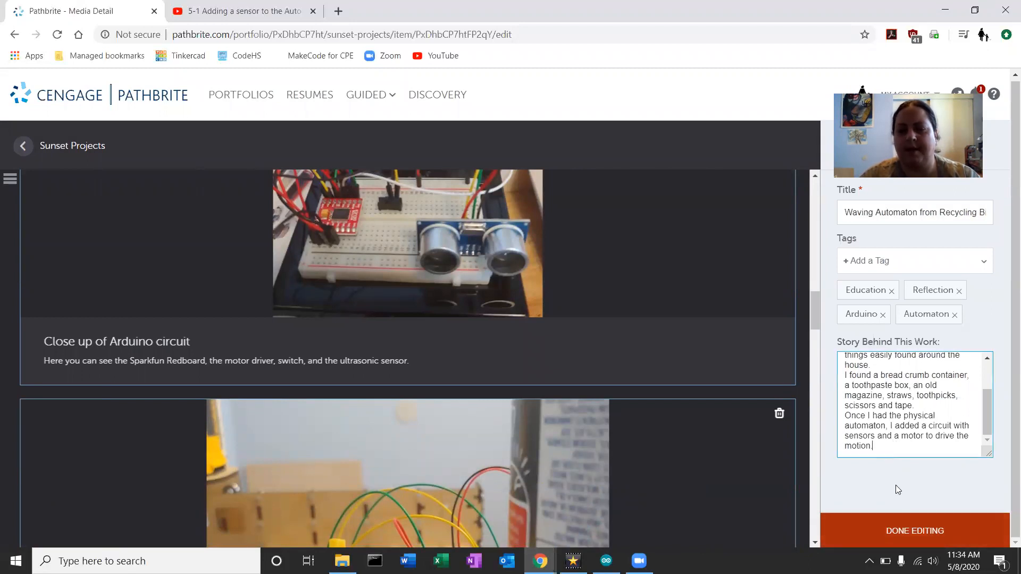
scroll(676, 369, up, 10)
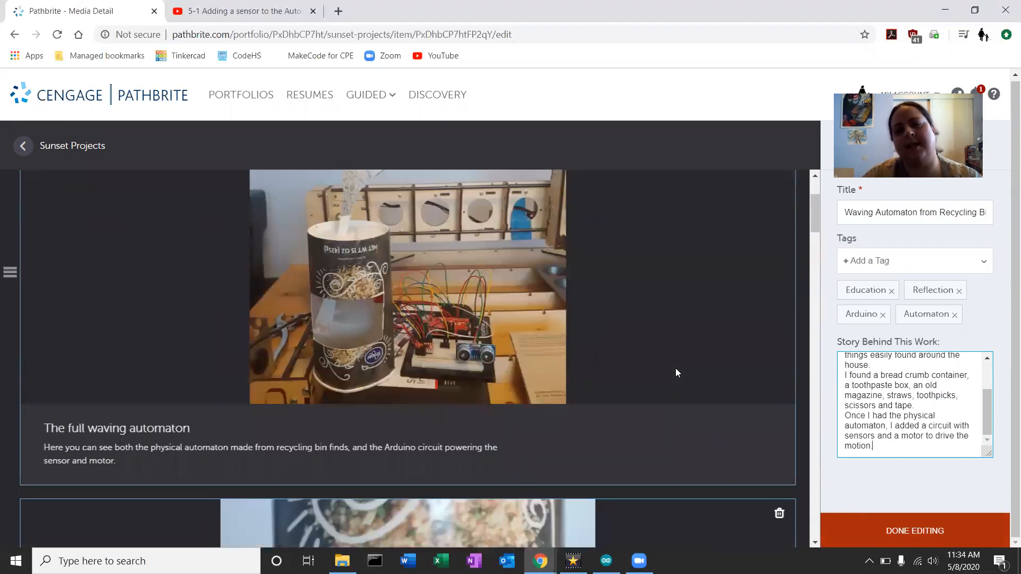
scroll(678, 367, down, 5)
scroll(678, 366, down, 15)
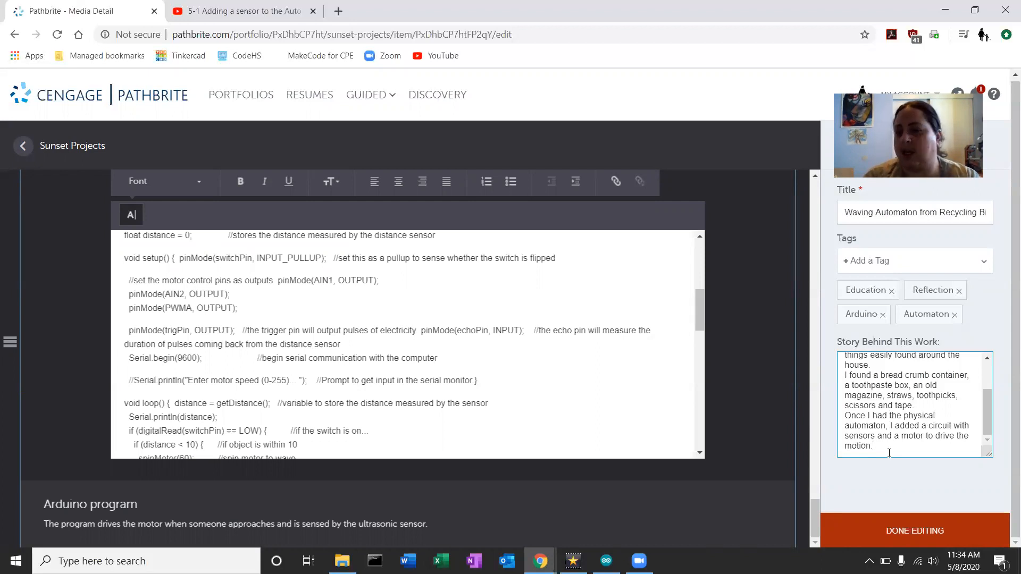
key(Return)
text(T)
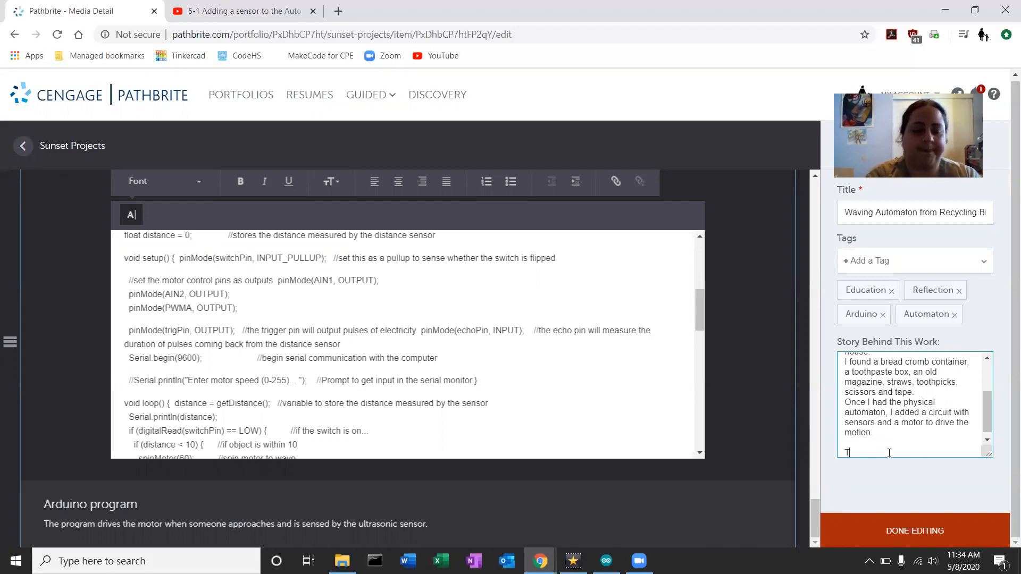
text(his was a fun)
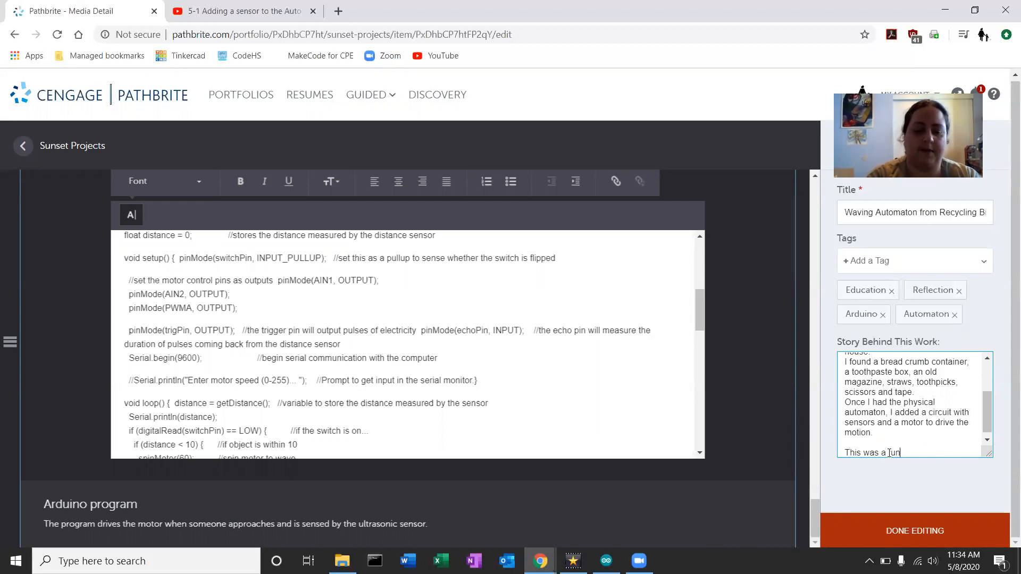
text( r p)
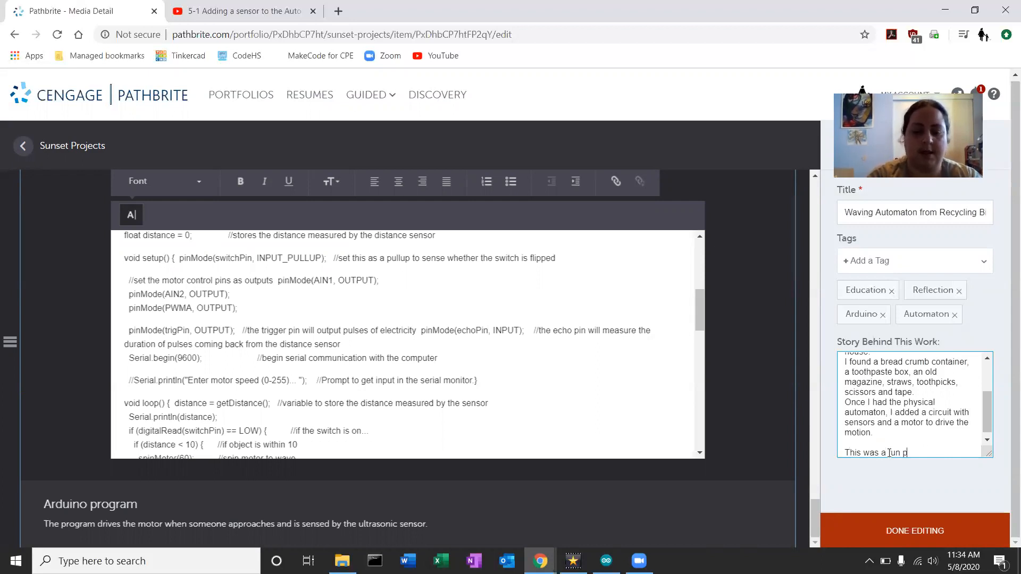
text(roject. I)
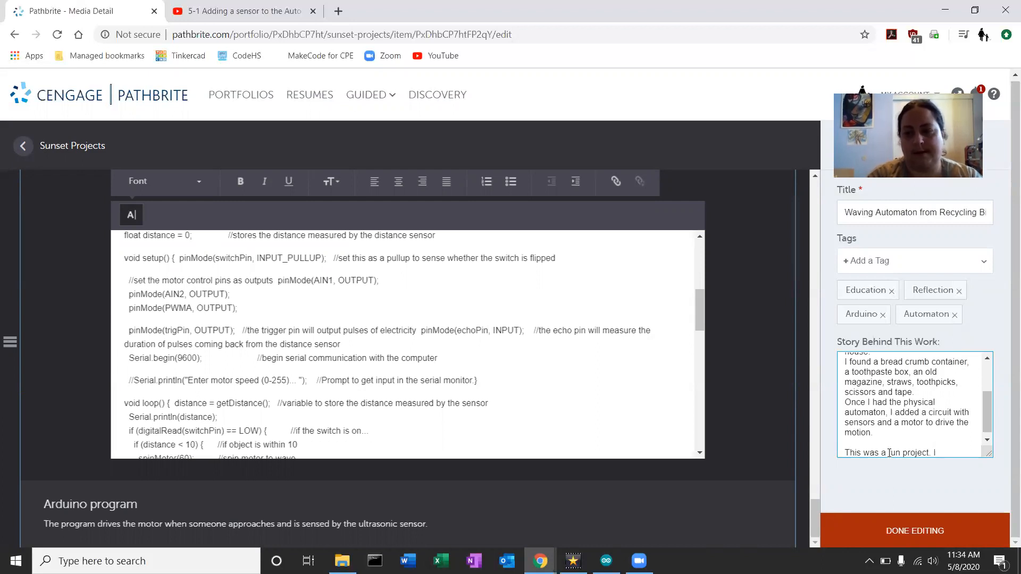
Continue the story's closing paragraph with "I enjoyed my Friday build sessions - it gave me something to look forward to."
text(I enjoyed)
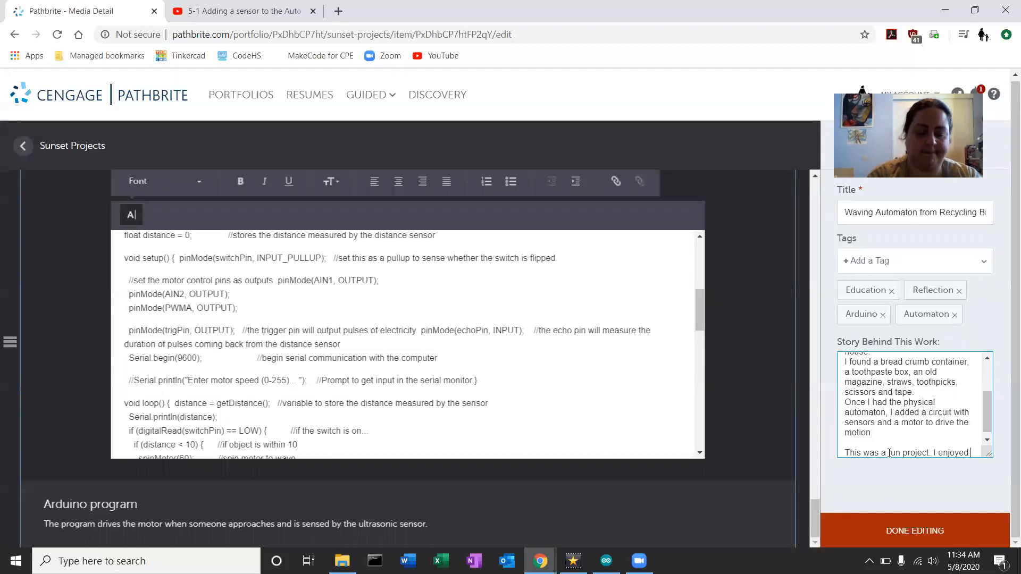
text( my F)
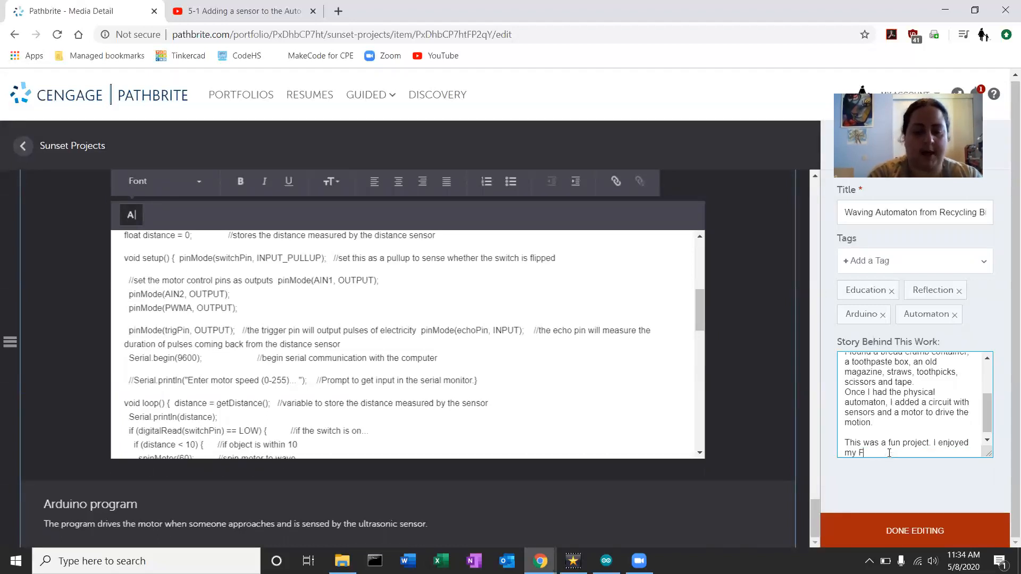
text(riday buil)
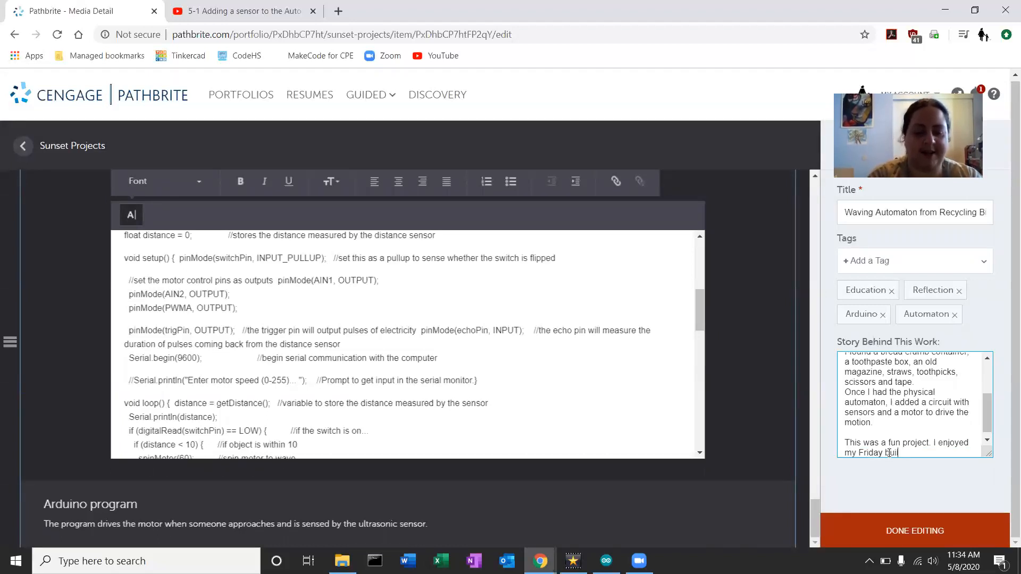
text(d sessio)
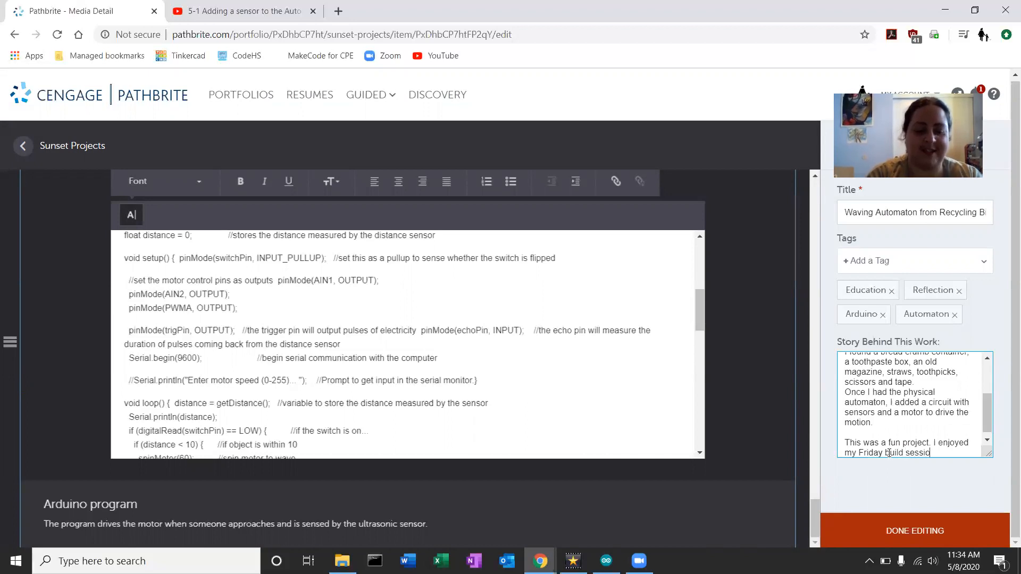
text(ns - it gave)
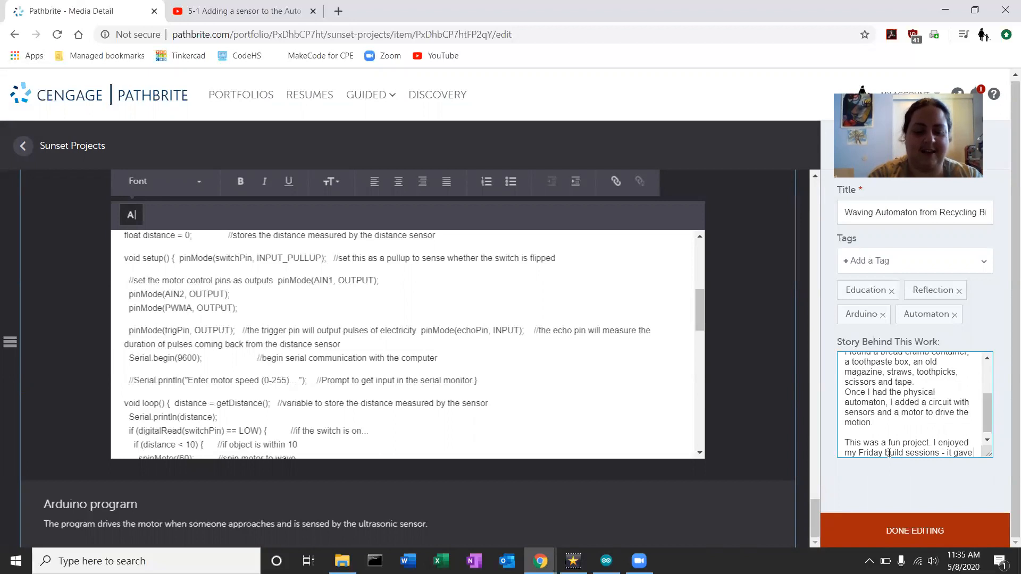
text( me somethin)
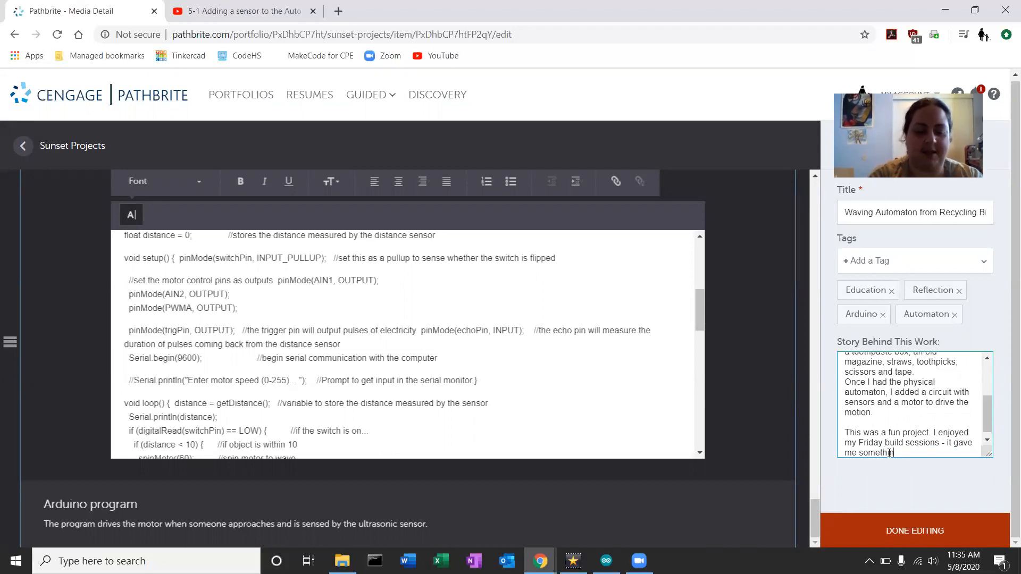
text(g to look f)
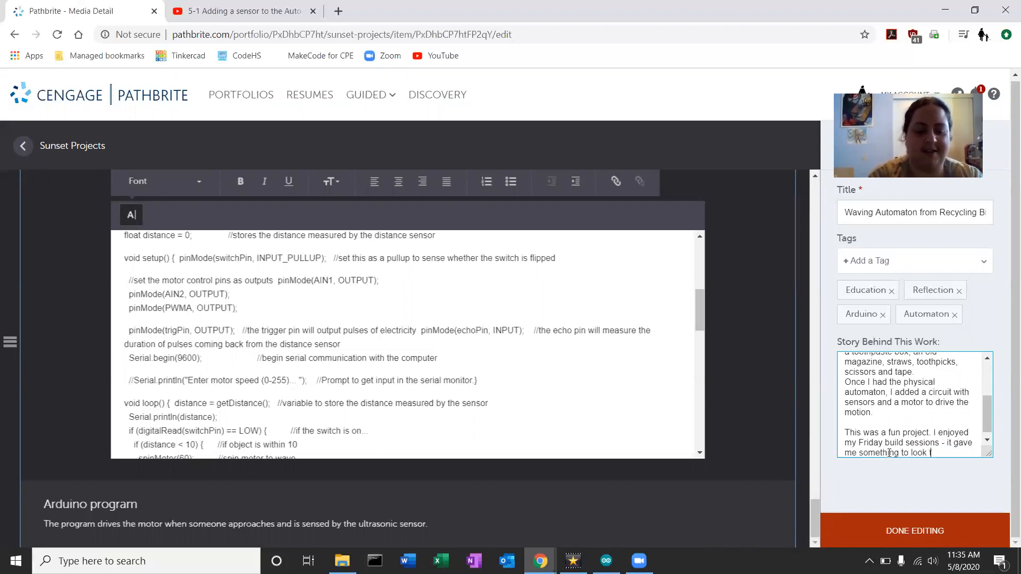
text(orward to.)
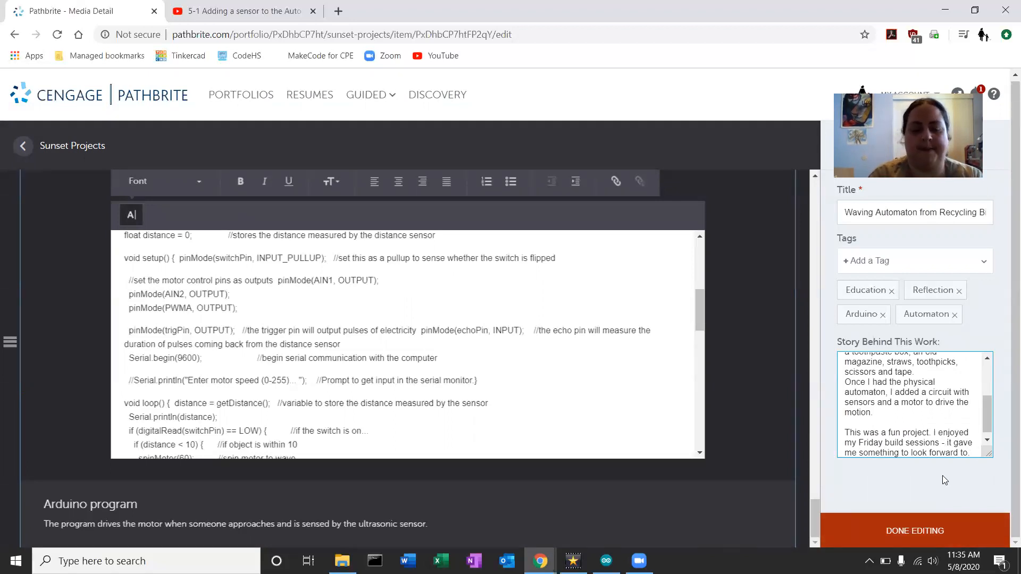
Start a new story paragraph with "Next time I'll try a more challenging form of motion, or maybe", correcting the spelling of "challenging"
key(Return)
key(Return)
text(Next t)
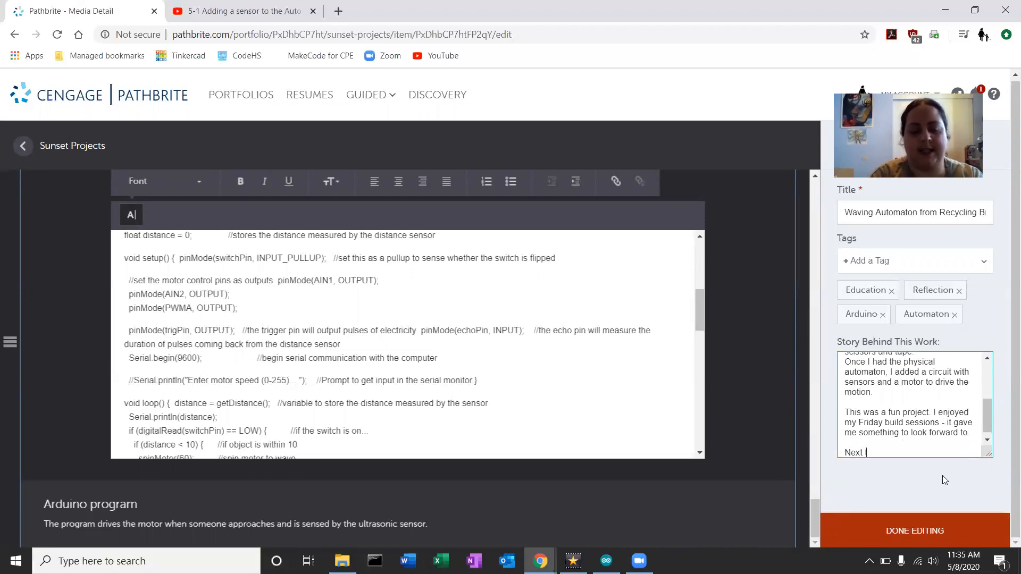
text(ime I'll try a )
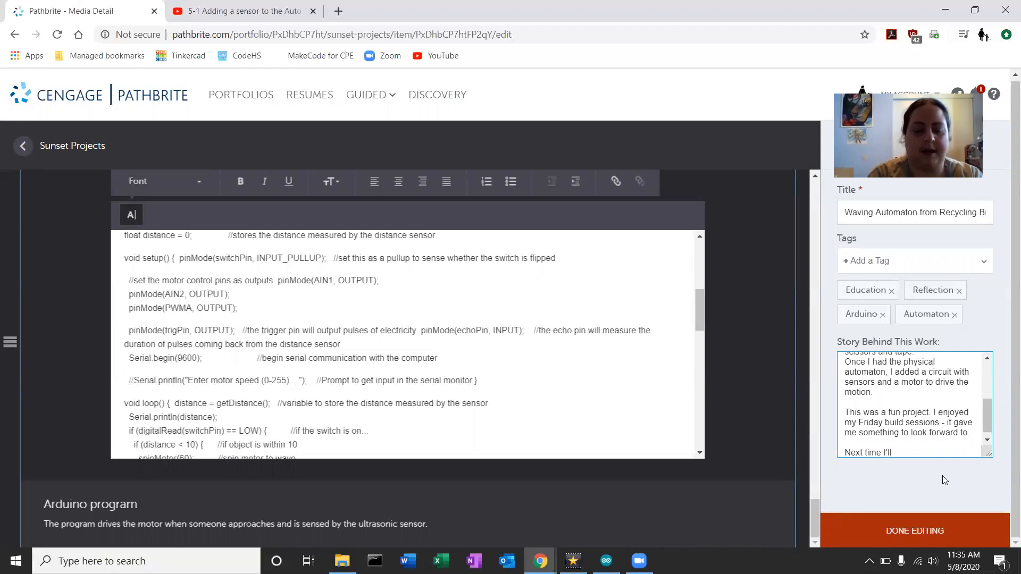
text(mor)
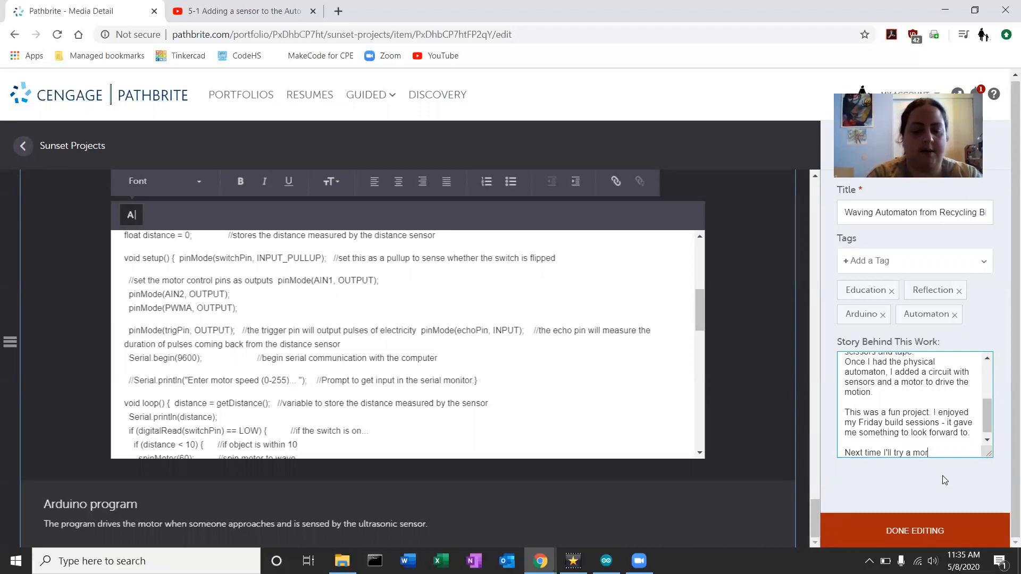
text(e challeng)
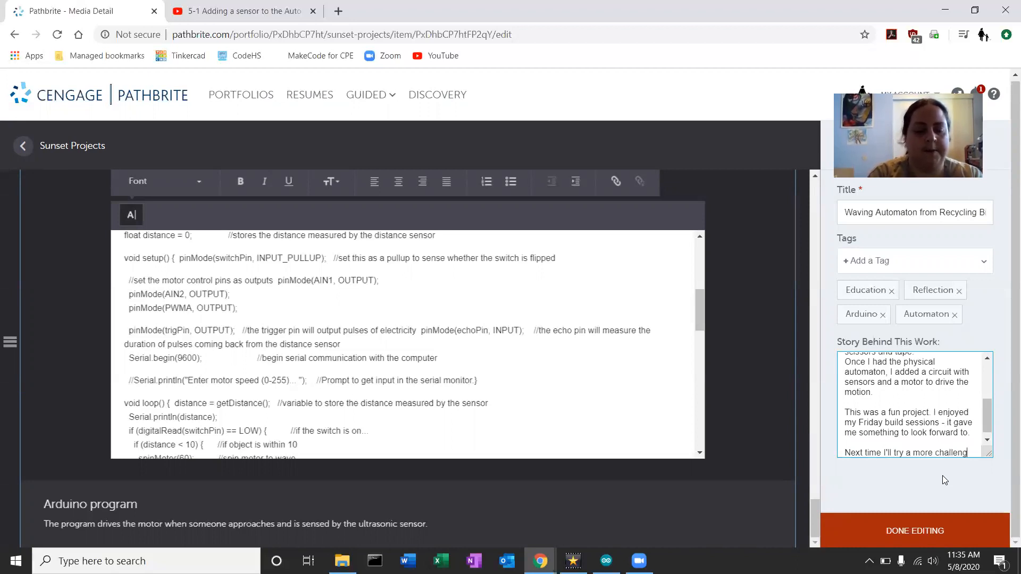
text(eing form of mo)
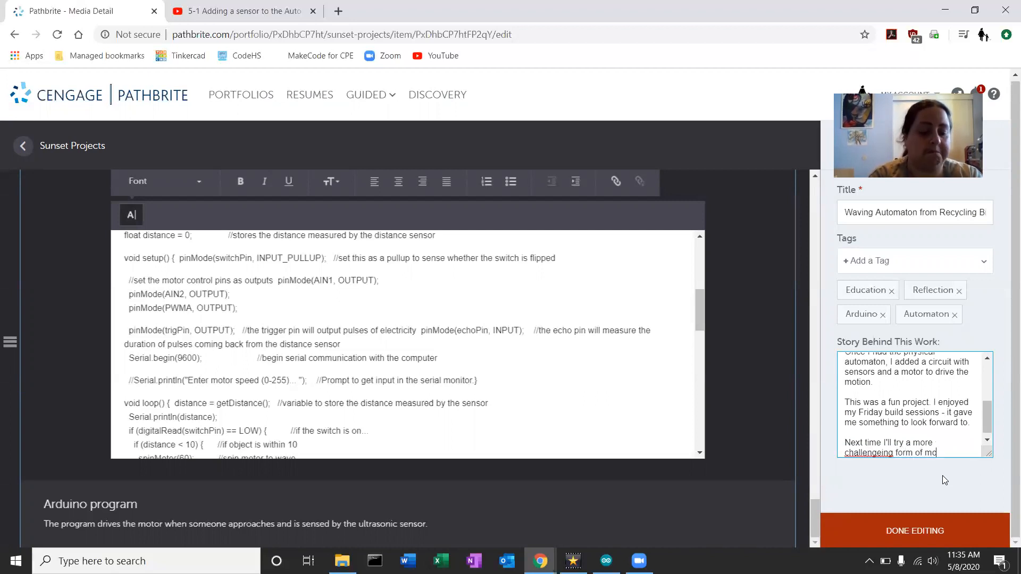
text(tion, or)
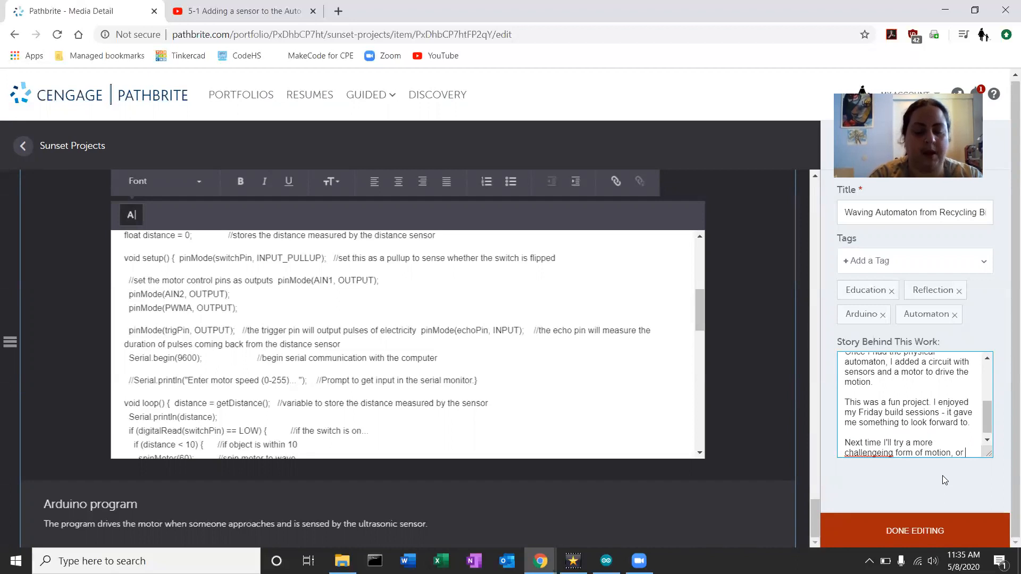
text( maybe)
text( mo)
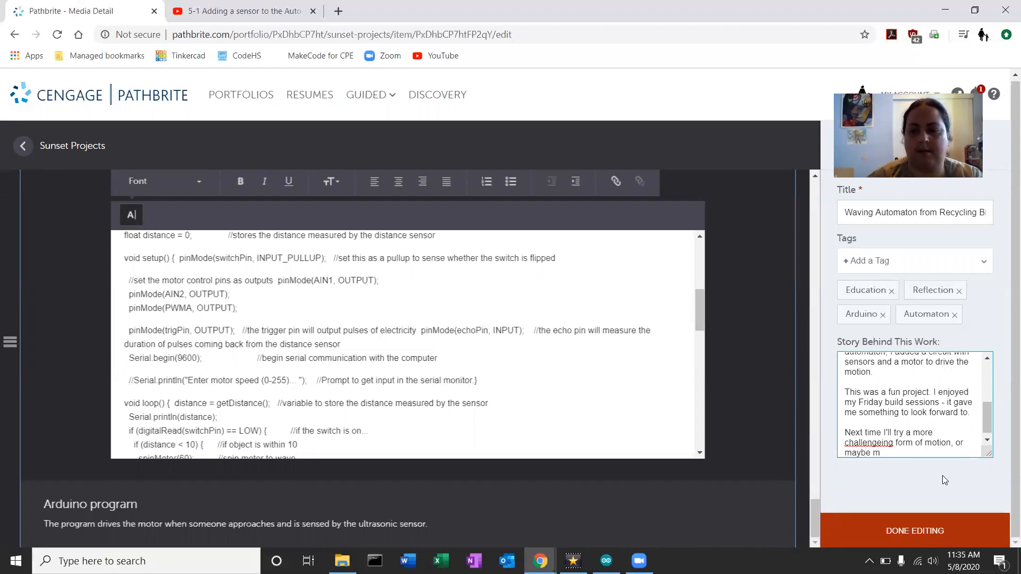
right_click(869, 443)
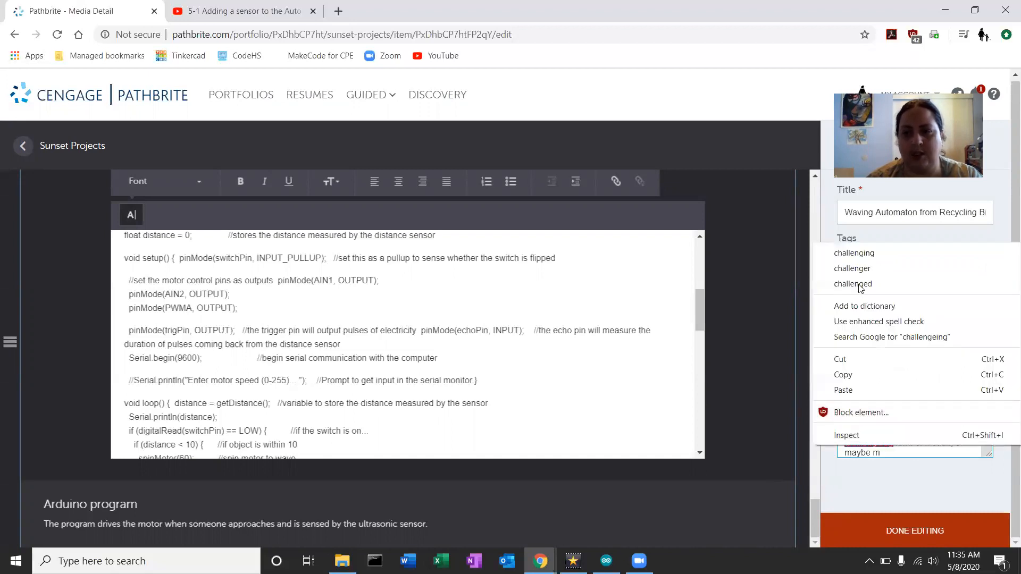
click(856, 254)
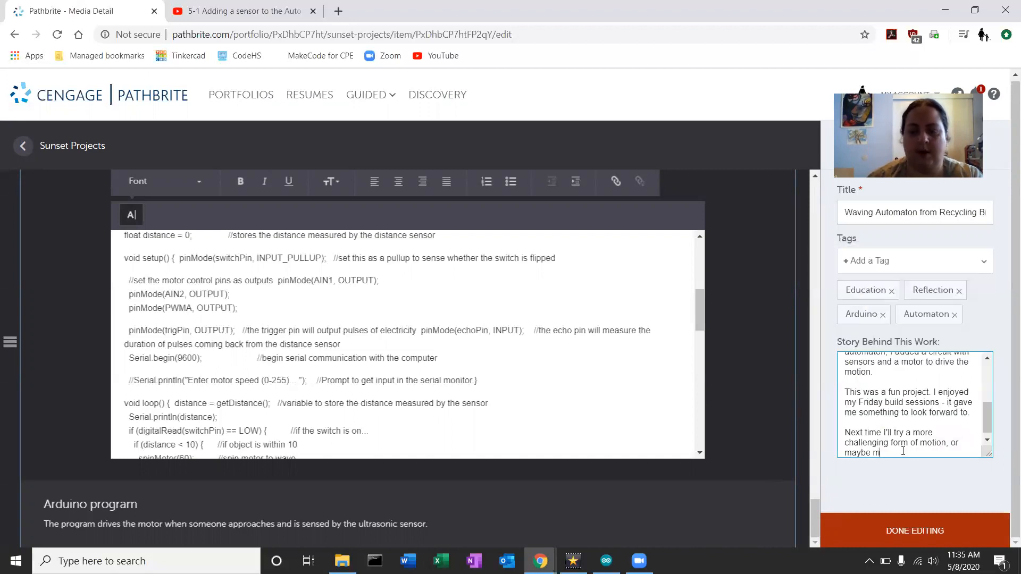
Finish the sentence with "more than one moving part." and finish editing the project
text(ore )
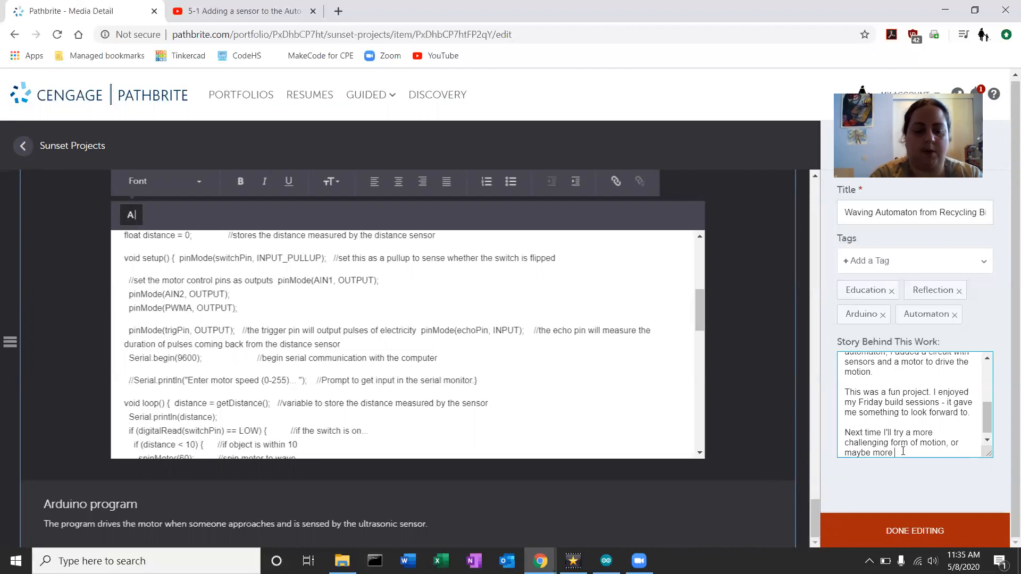
text(than one)
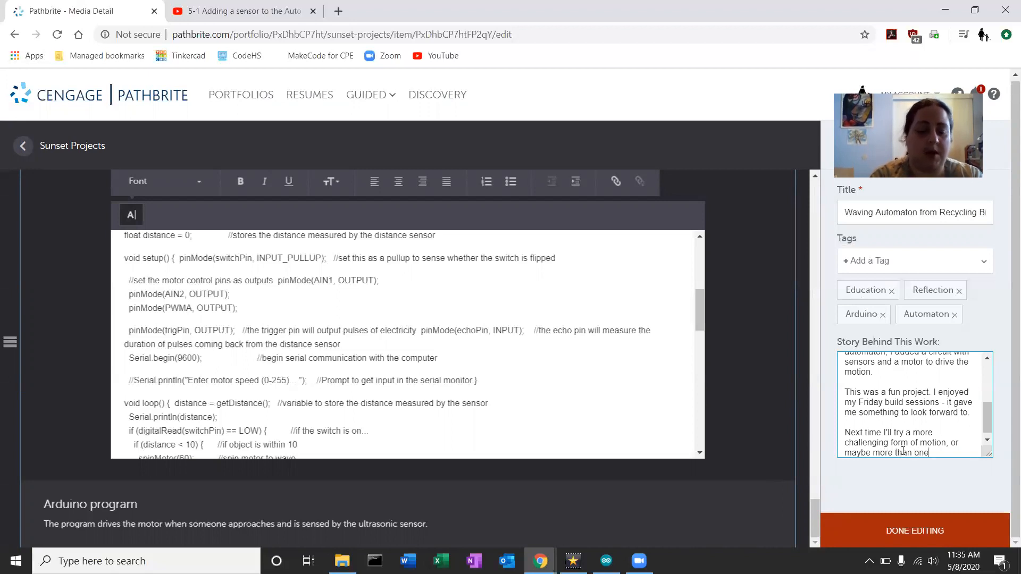
text( moving)
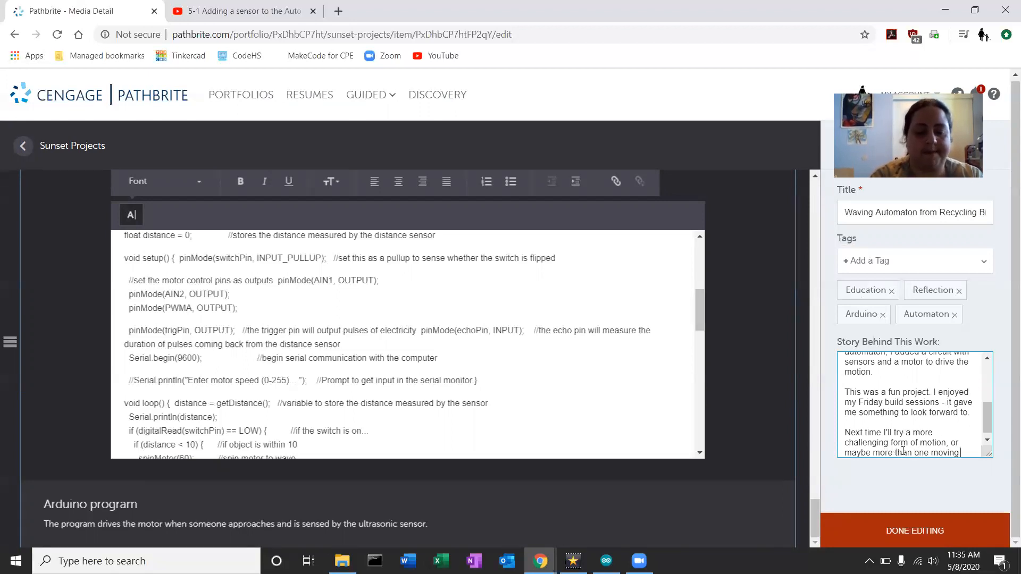
text( part.)
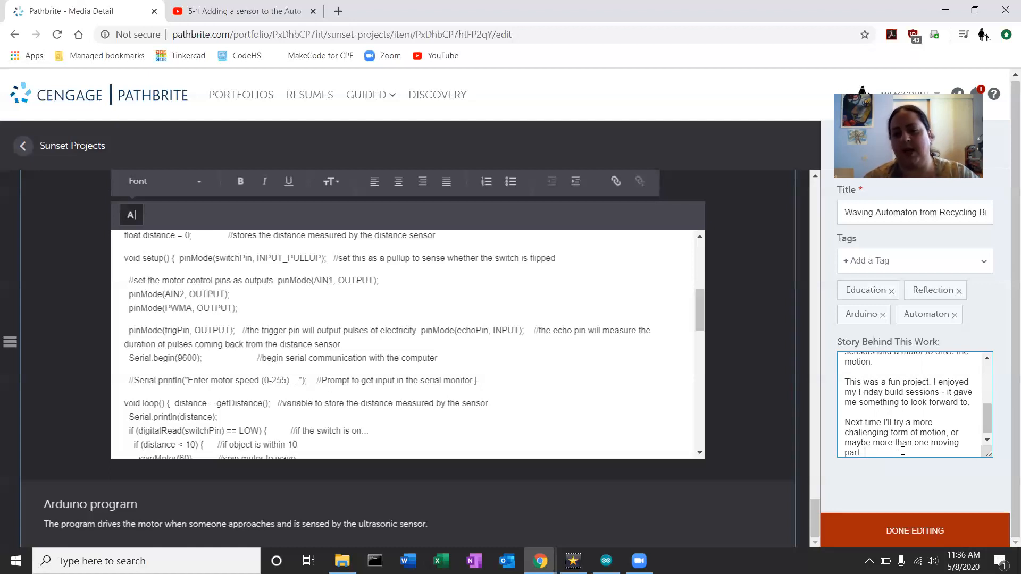
click(914, 531)
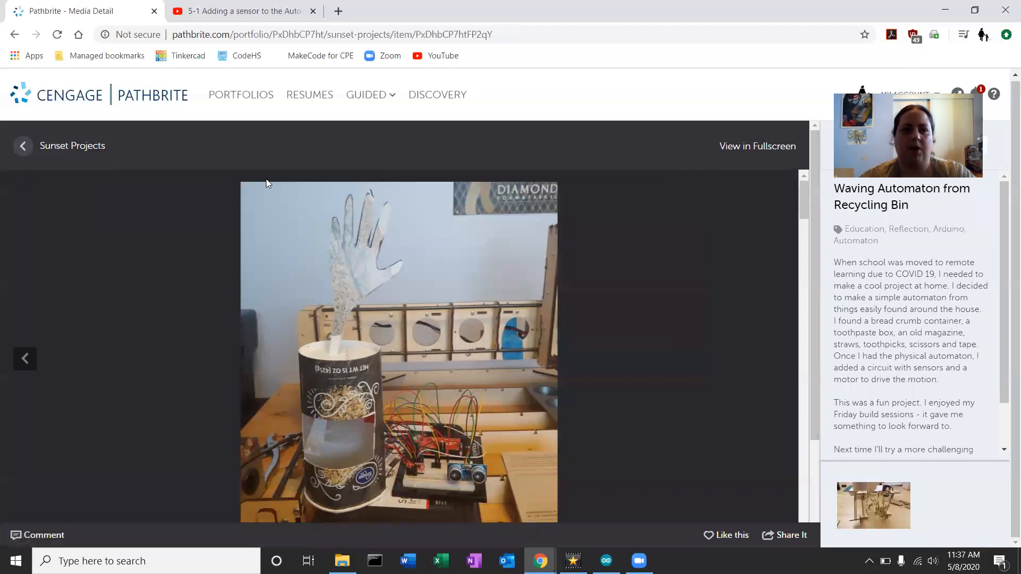
Look over the Sunset Projects portfolio and examine the photos and captions of the DNA Model project
click(91, 151)
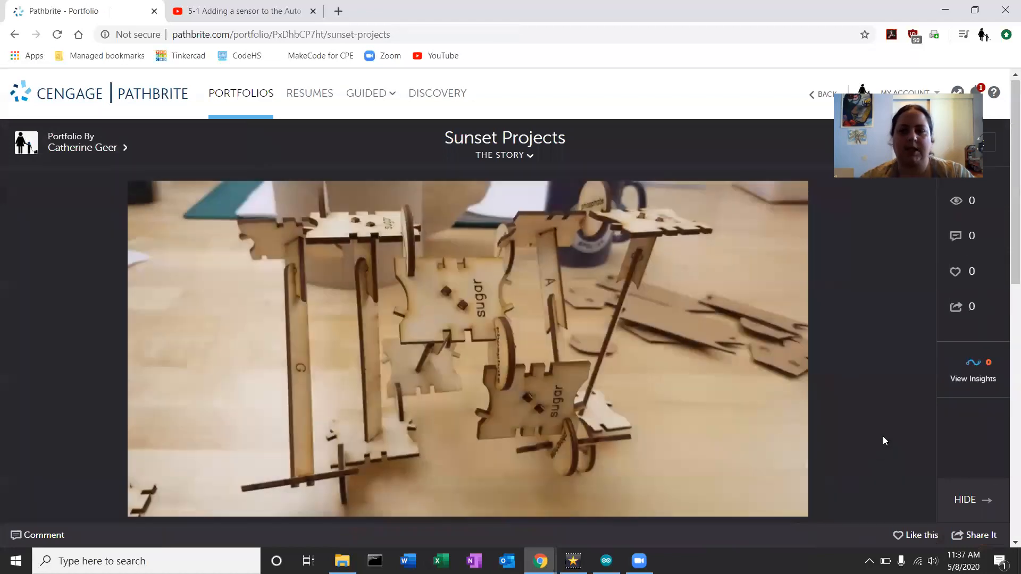
scroll(884, 440, down, 5)
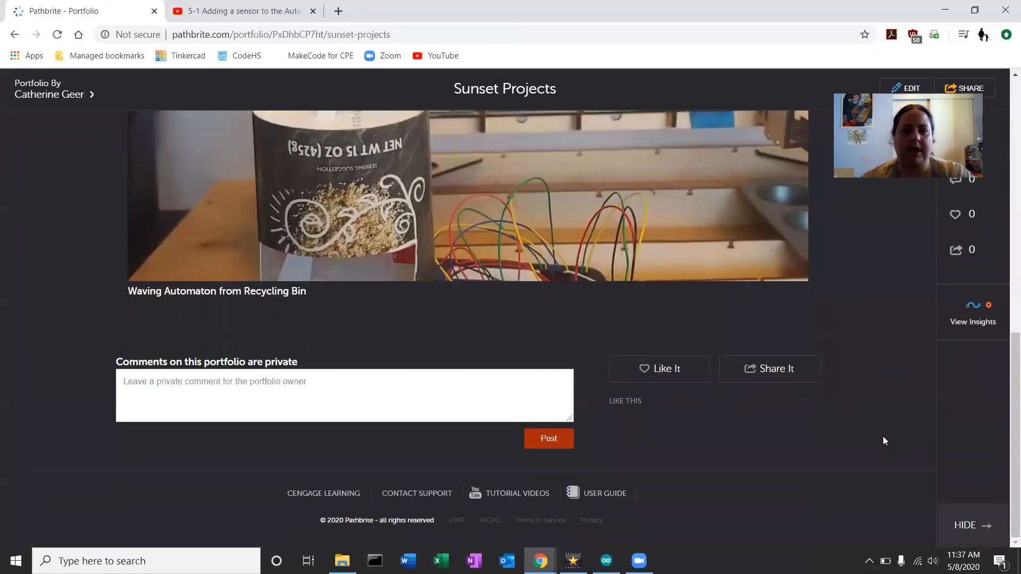
scroll(883, 441, up, 5)
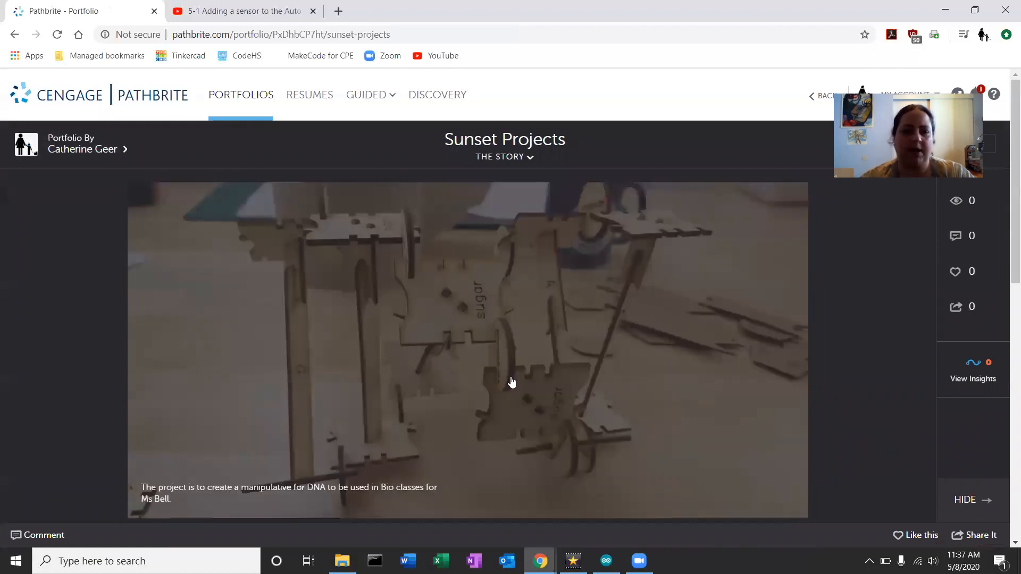
click(511, 382)
scroll(514, 376, down, 5)
scroll(515, 378, down, 15)
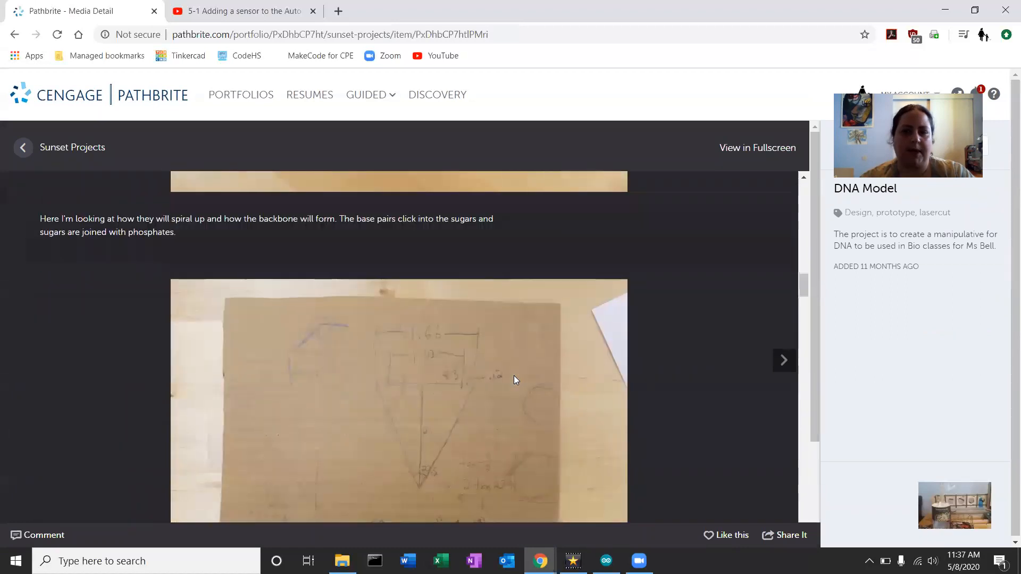
scroll(514, 377, down, 10)
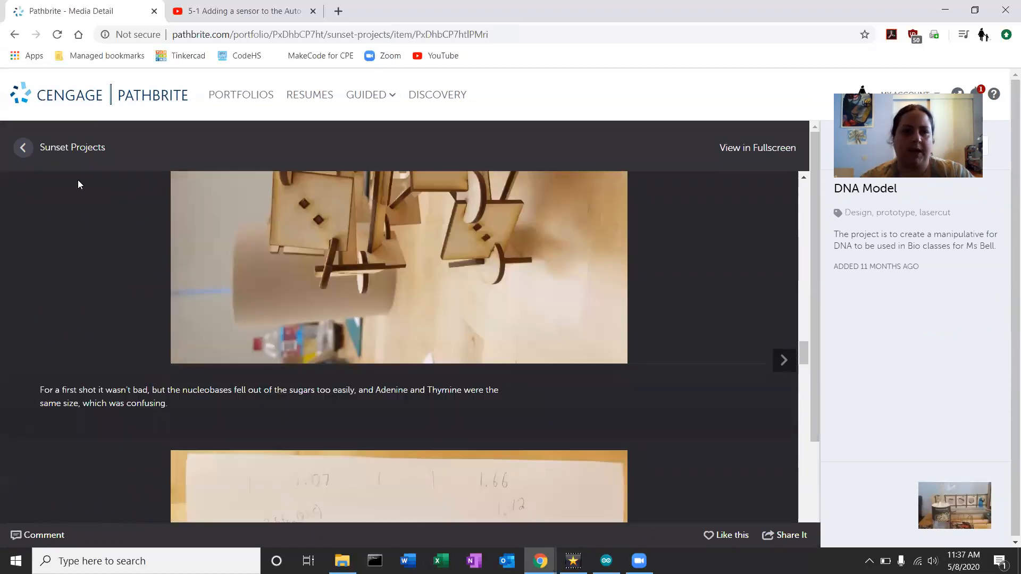
click(74, 149)
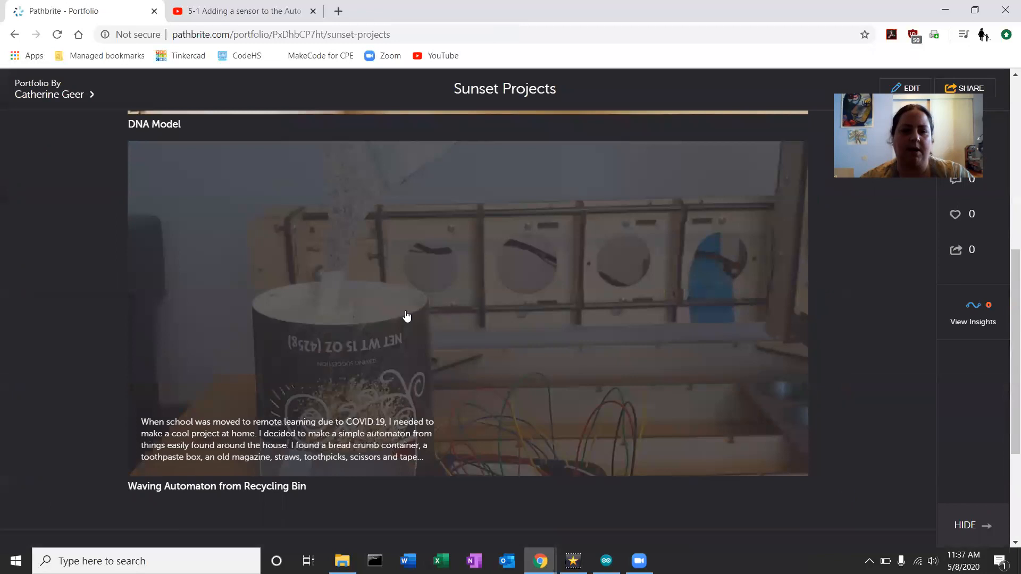
Review the Waving Automaton from Recycling Bin project, including its photos, videos, Arduino program and full story text
click(405, 314)
scroll(548, 287, down, 15)
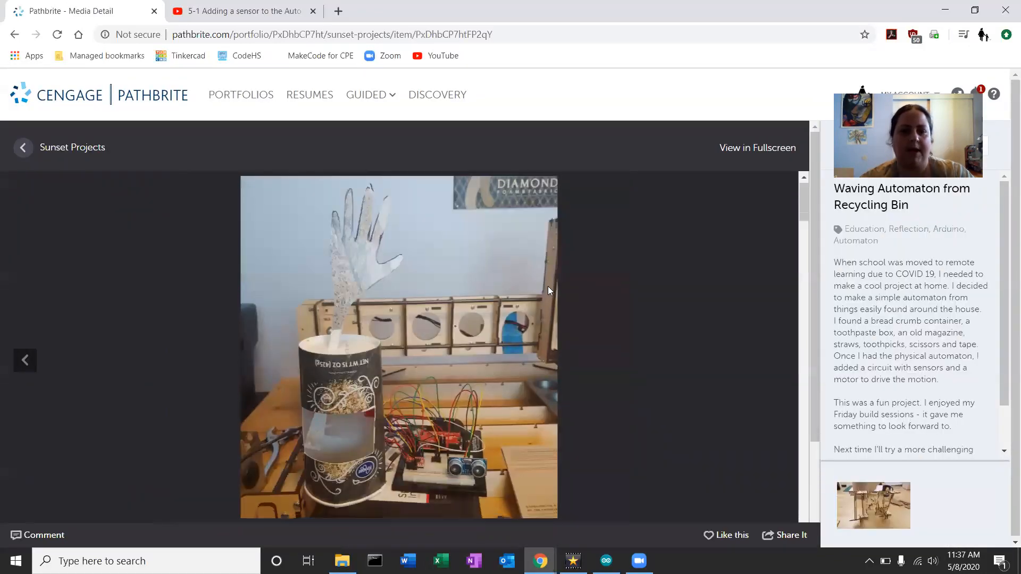
scroll(548, 290, down, 20)
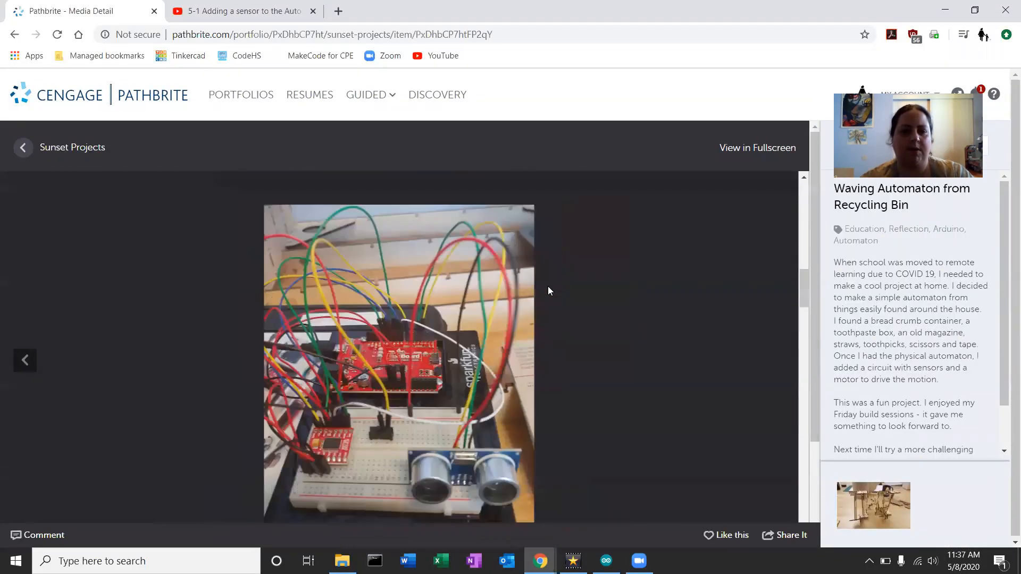
scroll(550, 288, down, 20)
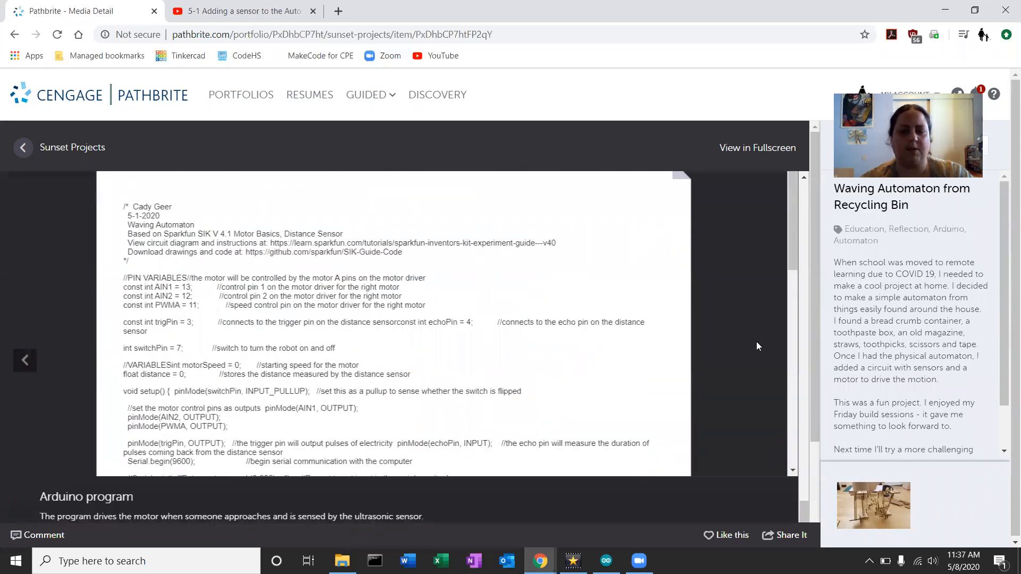
scroll(903, 320, down, 1)
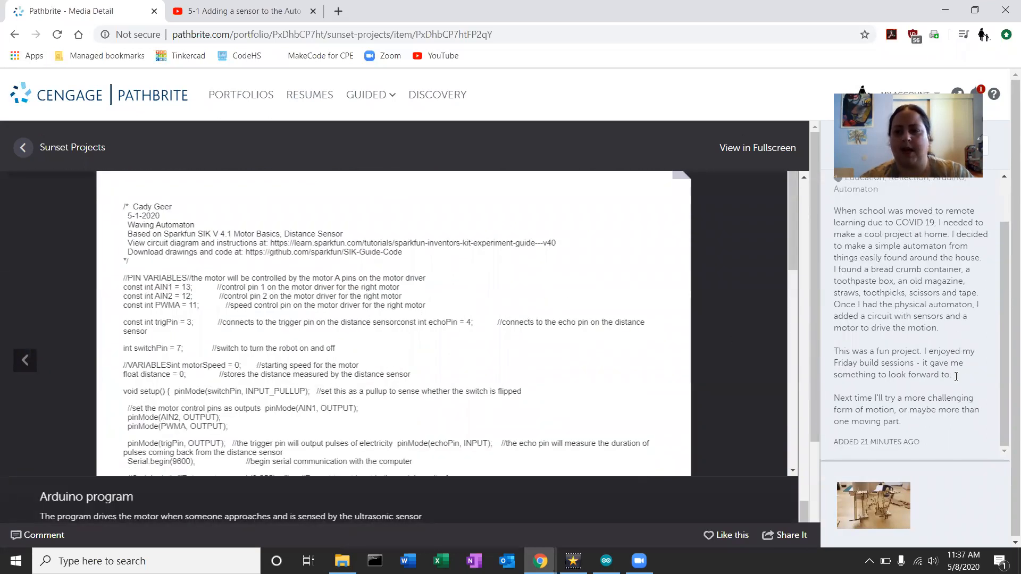
scroll(748, 359, up, 5)
scroll(749, 357, up, 6)
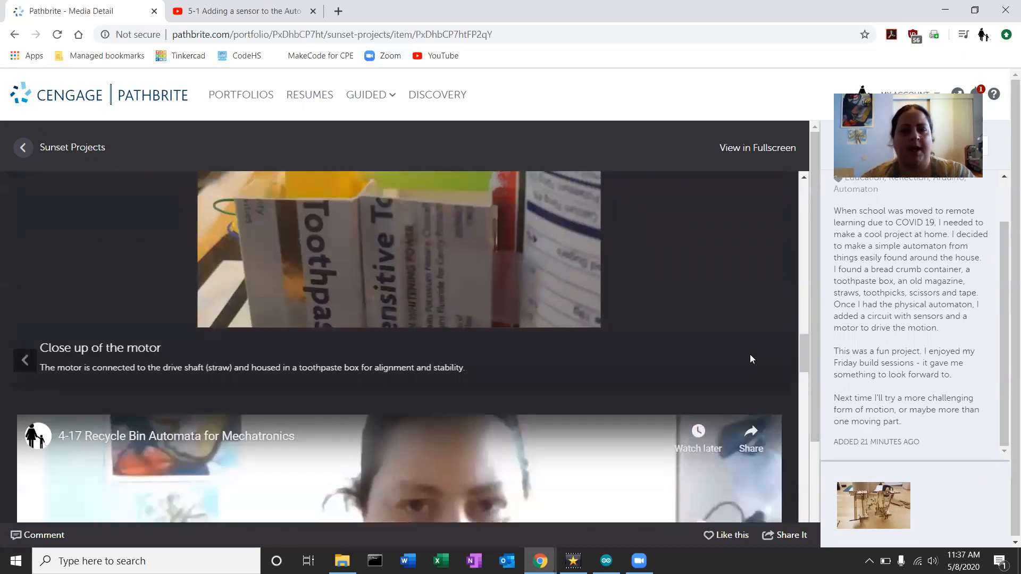
Return to the Sunset Projects overview and look through its two project covers
click(65, 149)
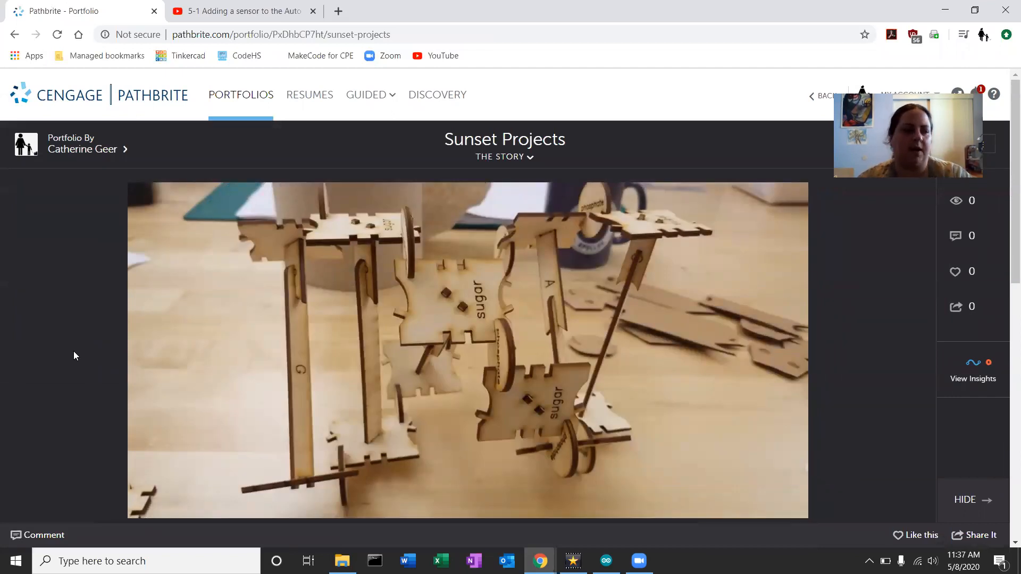
scroll(69, 357, down, 4)
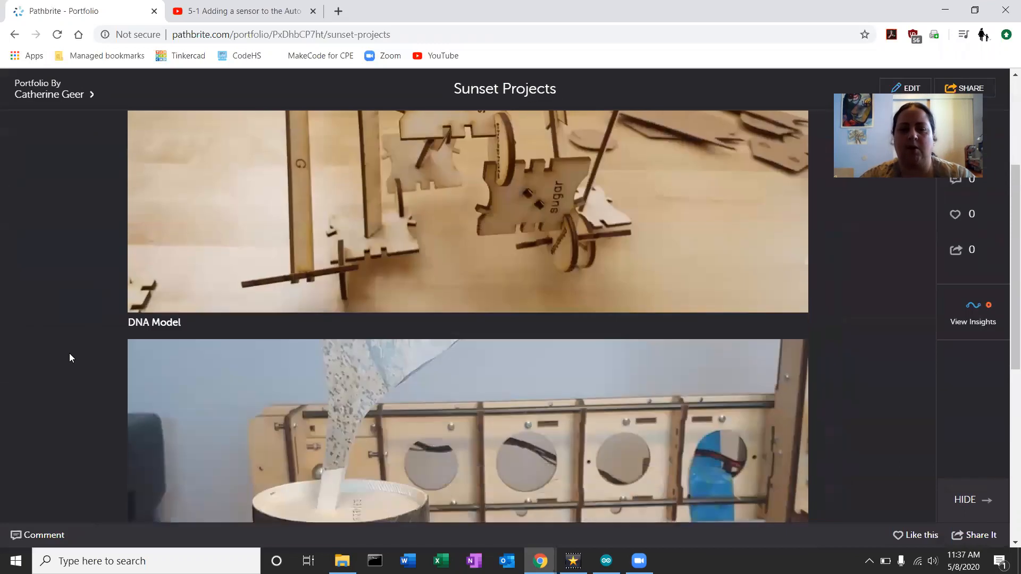
scroll(69, 358, down, 5)
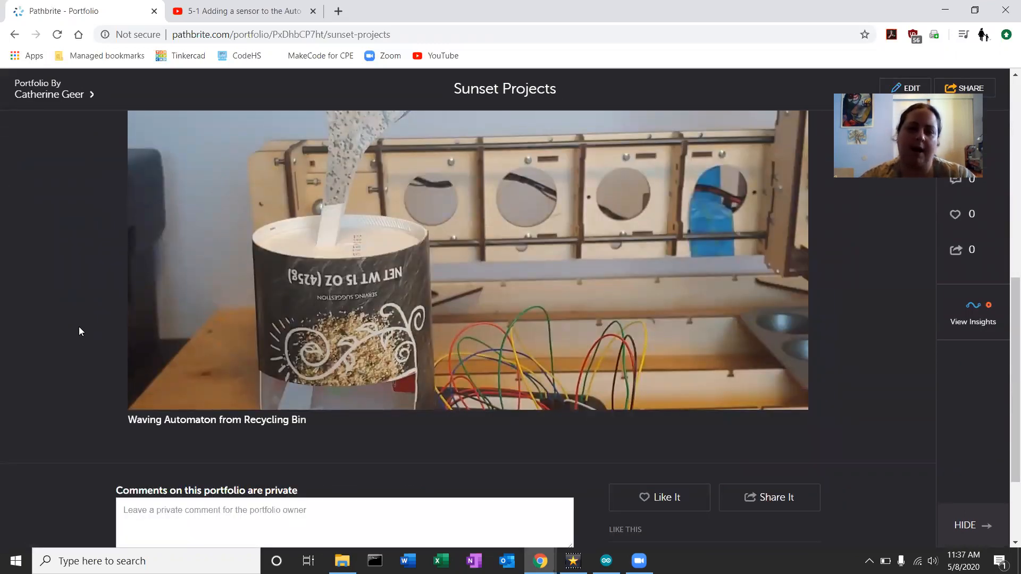
scroll(78, 326, up, 9)
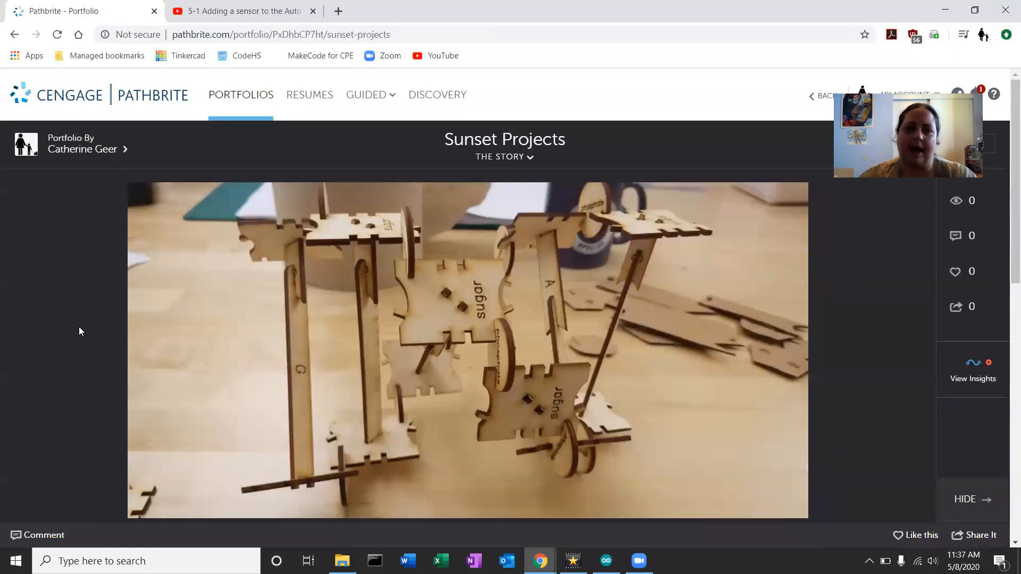